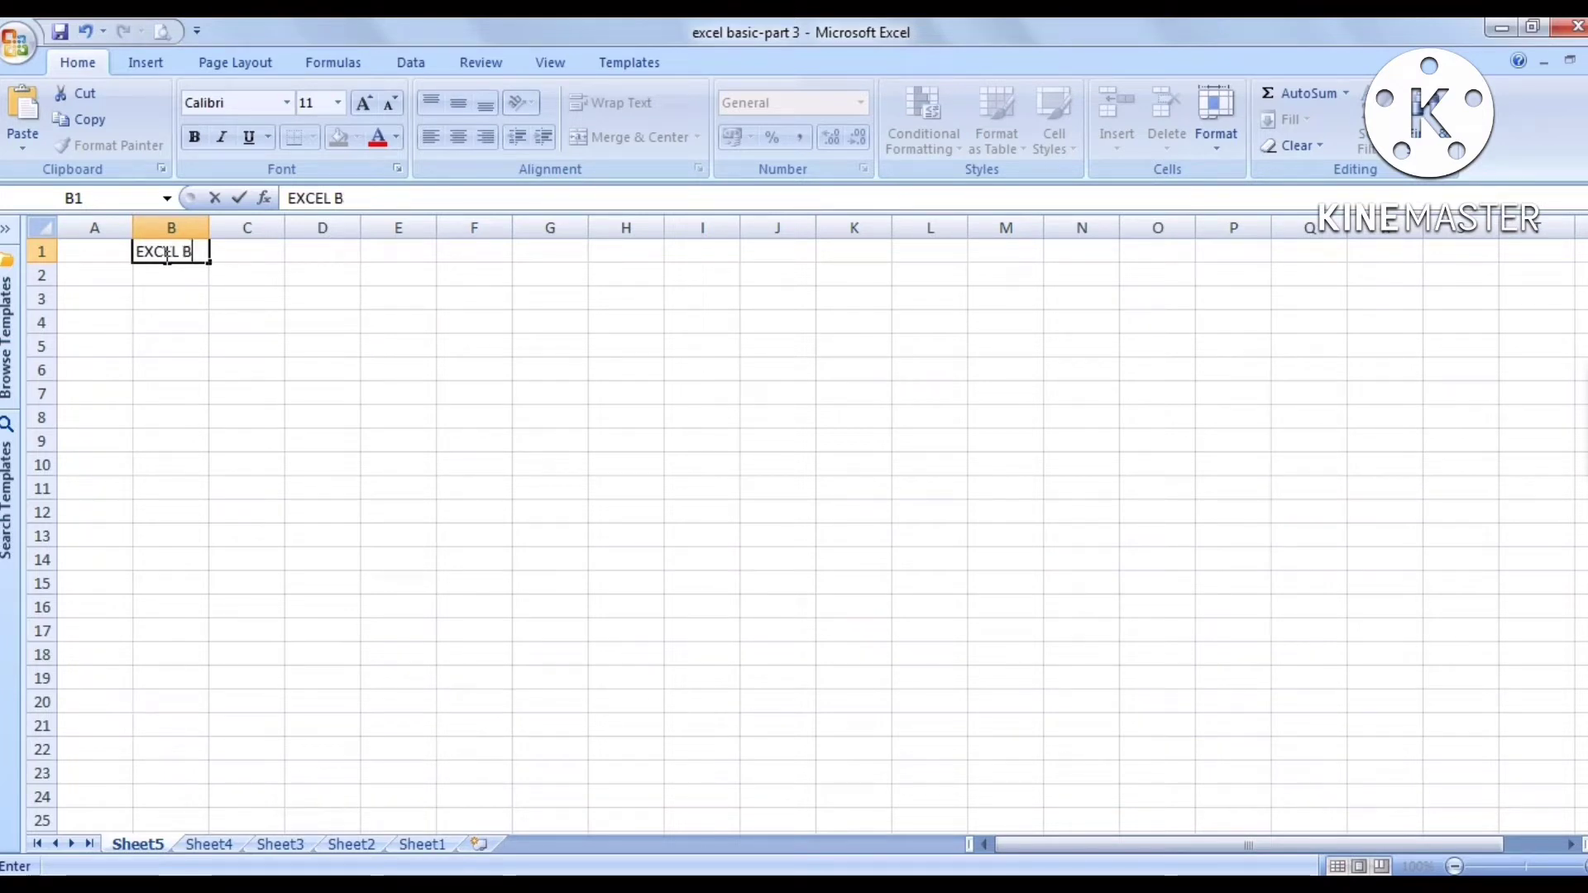
- Complete the title in cell B1 so it reads EXCEL BASIC HELPFUL FORMULA
{"action": "type", "text": "ASIC HELP"}
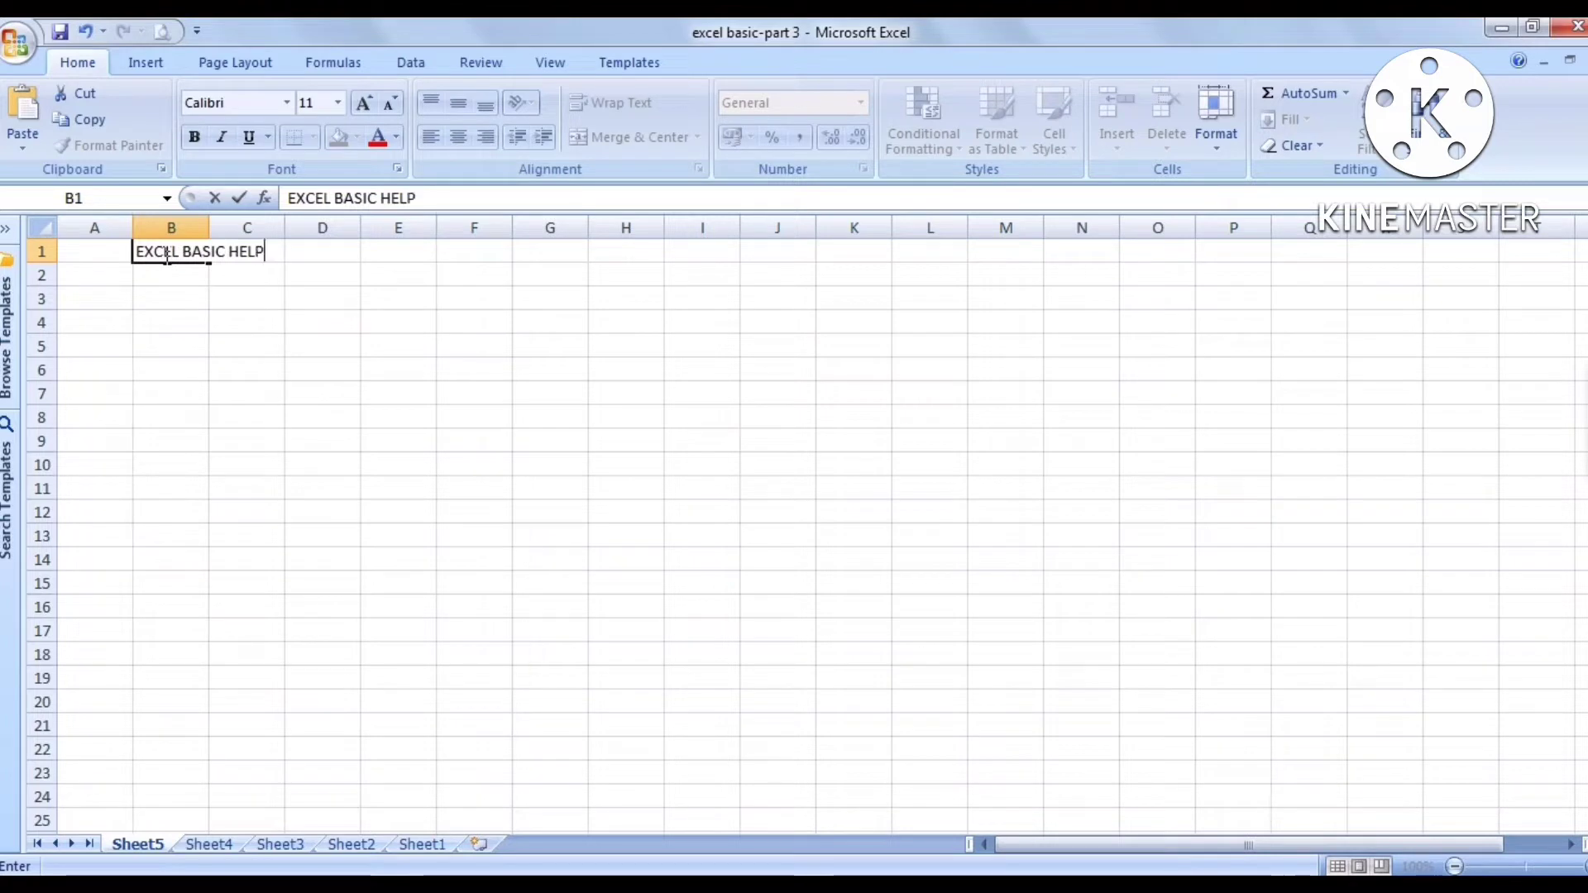
{"action": "type", "text": "FU"}
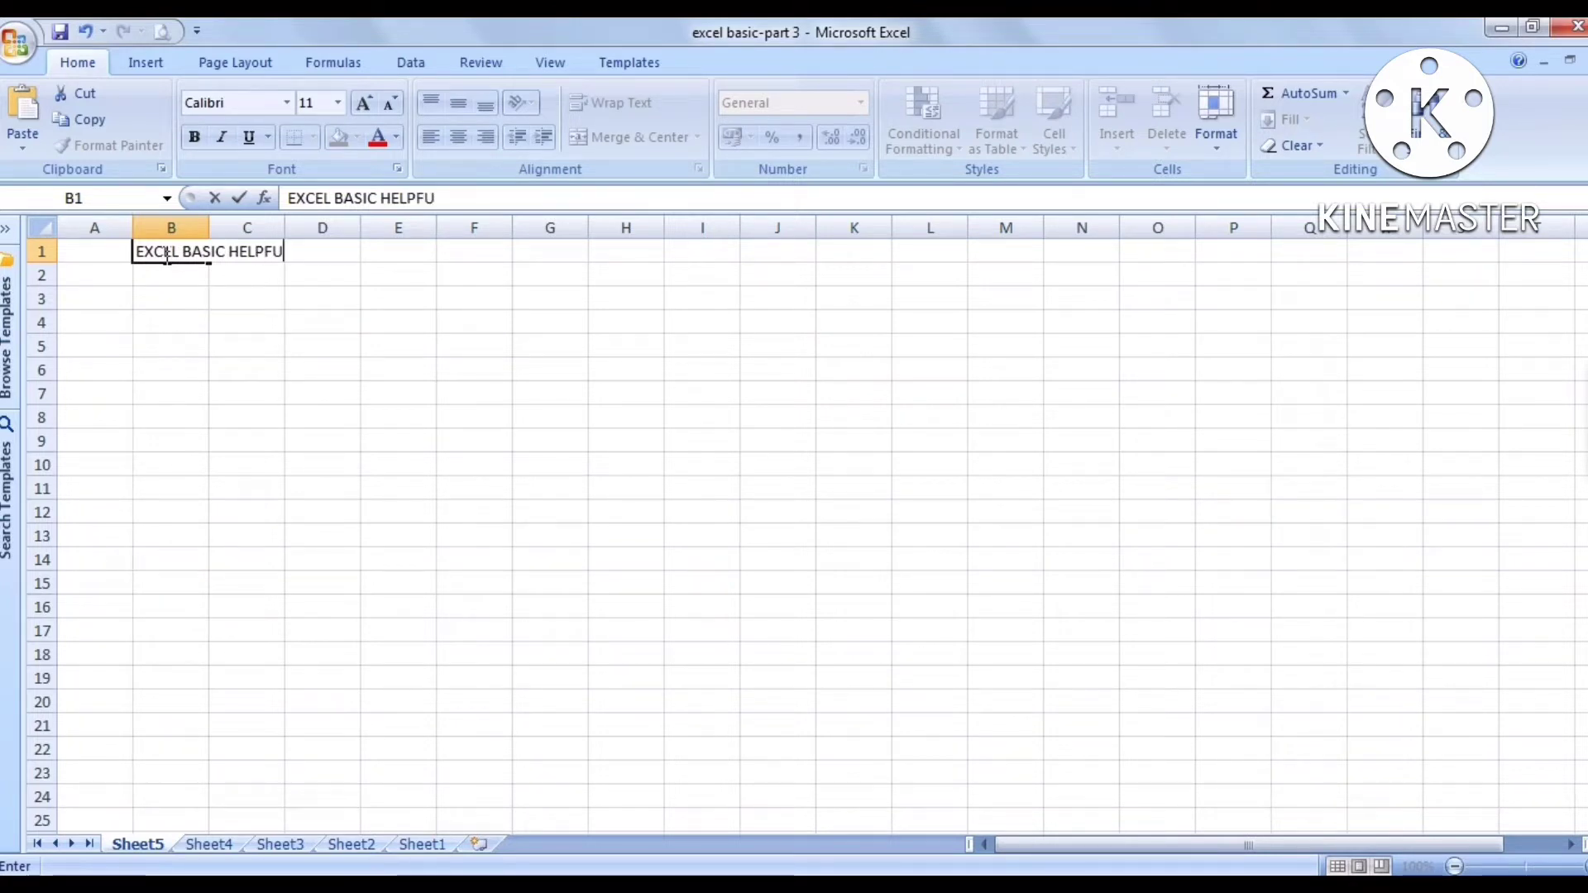
{"action": "type", "text": "L FORMULA"}
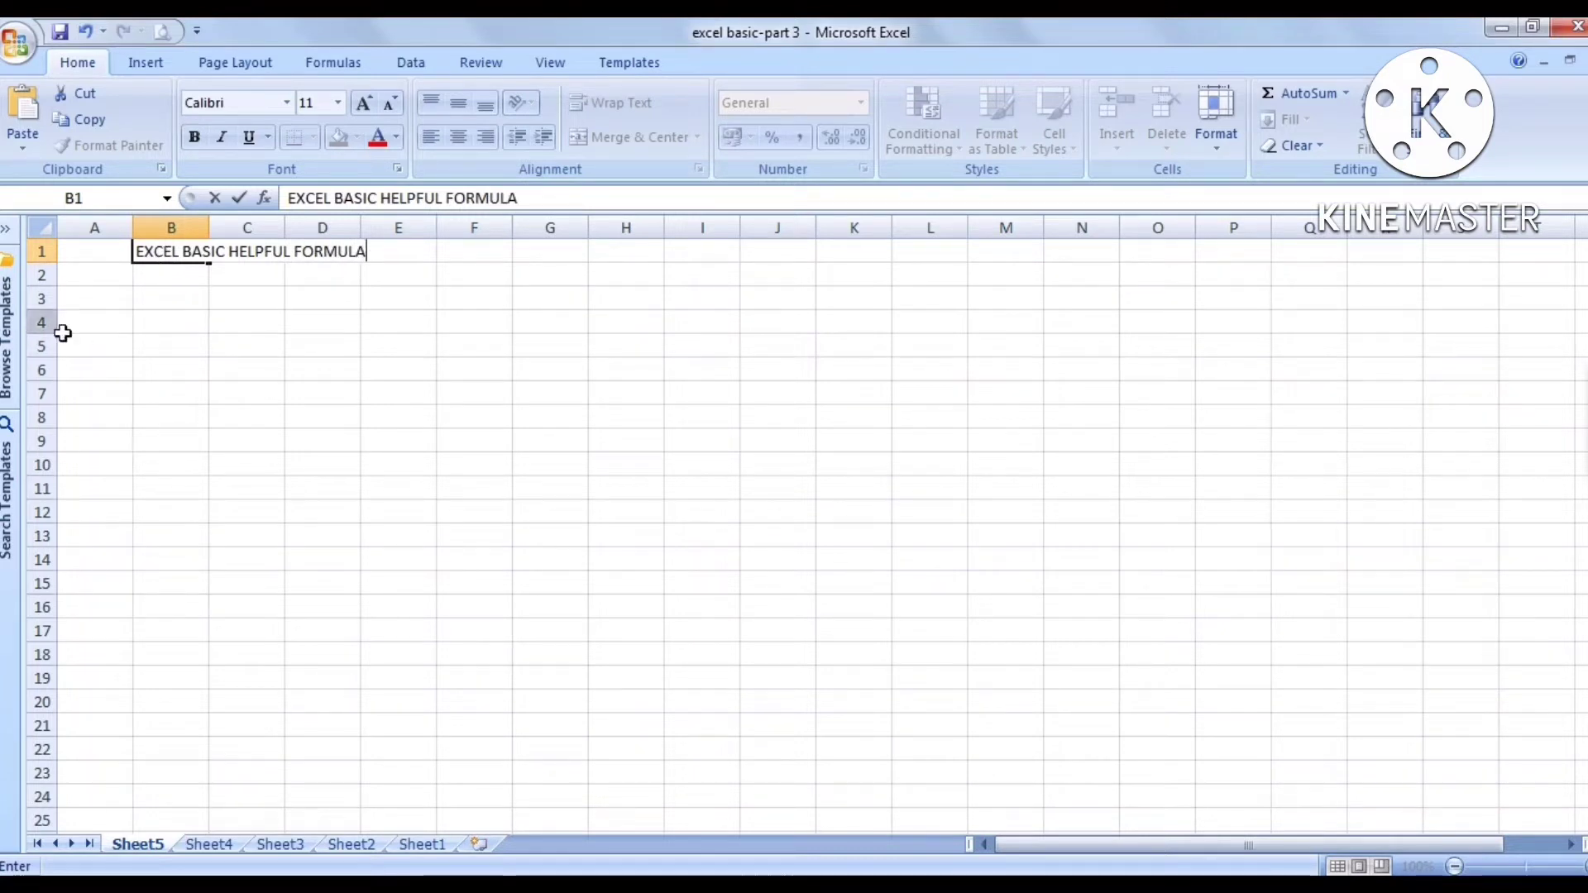
{"action": "left_click", "coordinate": [121, 343]}
{"action": "left_click", "coordinate": [166, 315]}
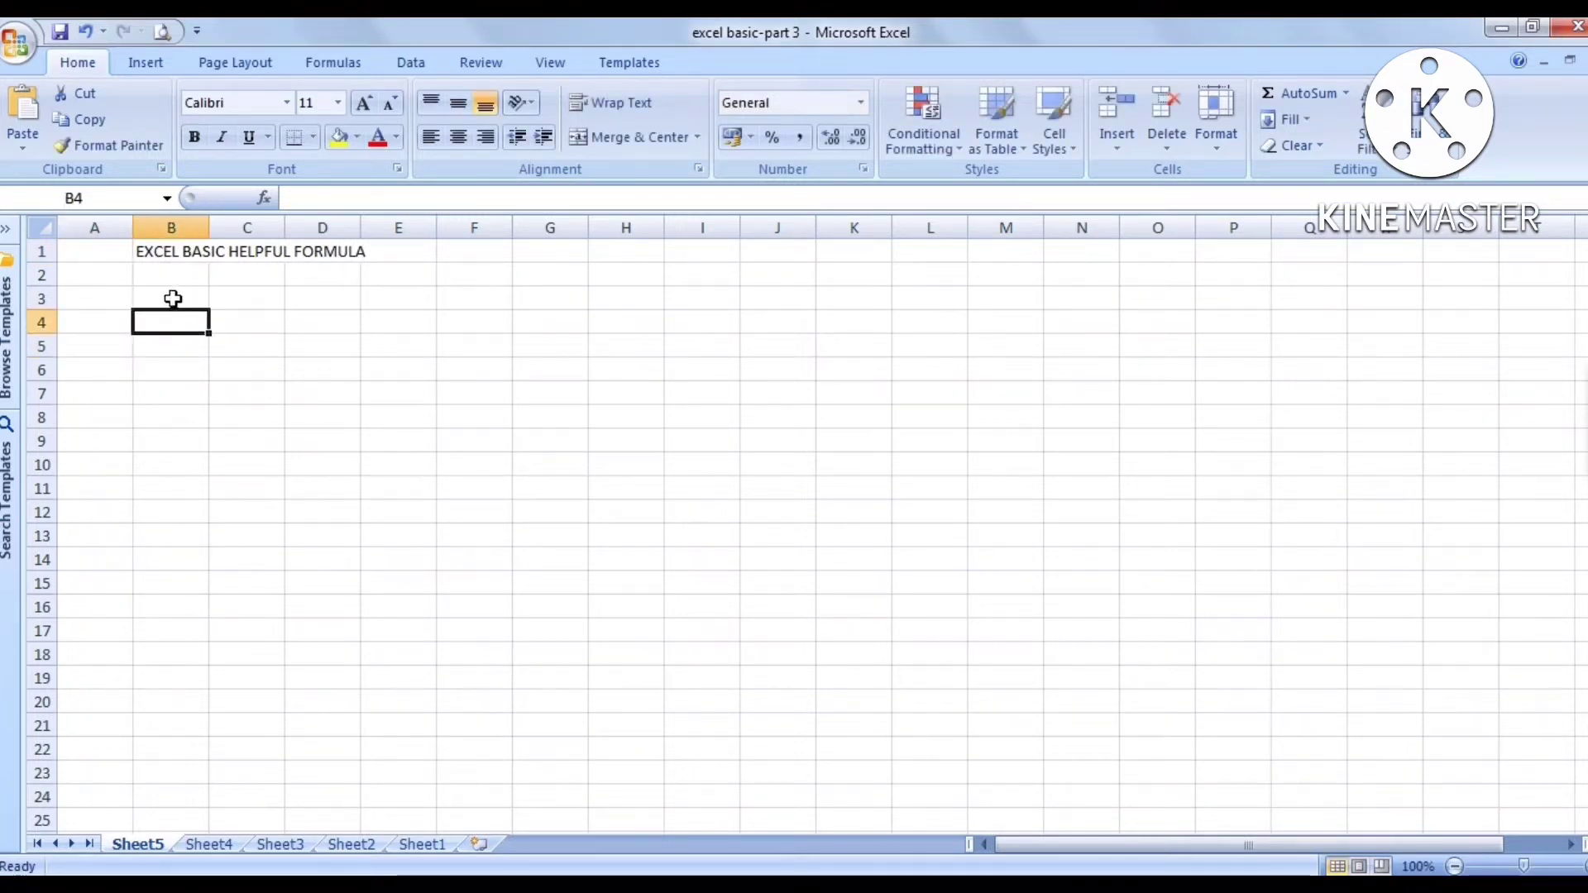
- Enter F4 in cell B3 and a question mark in cell C3
{"action": "left_click", "coordinate": [172, 299]}
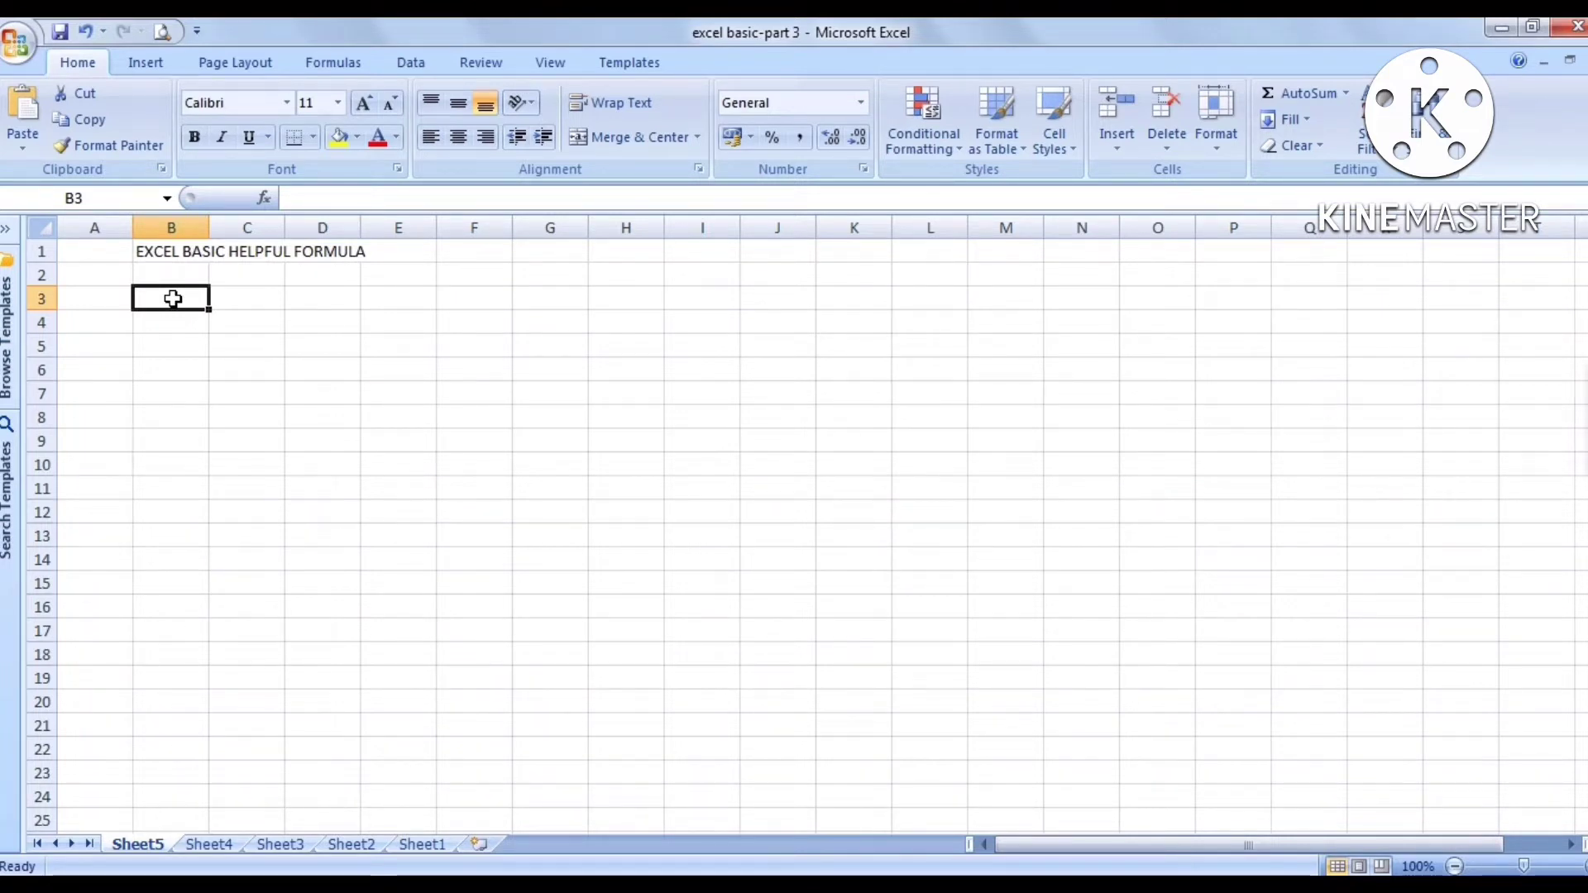
{"action": "type", "text": "F4"}
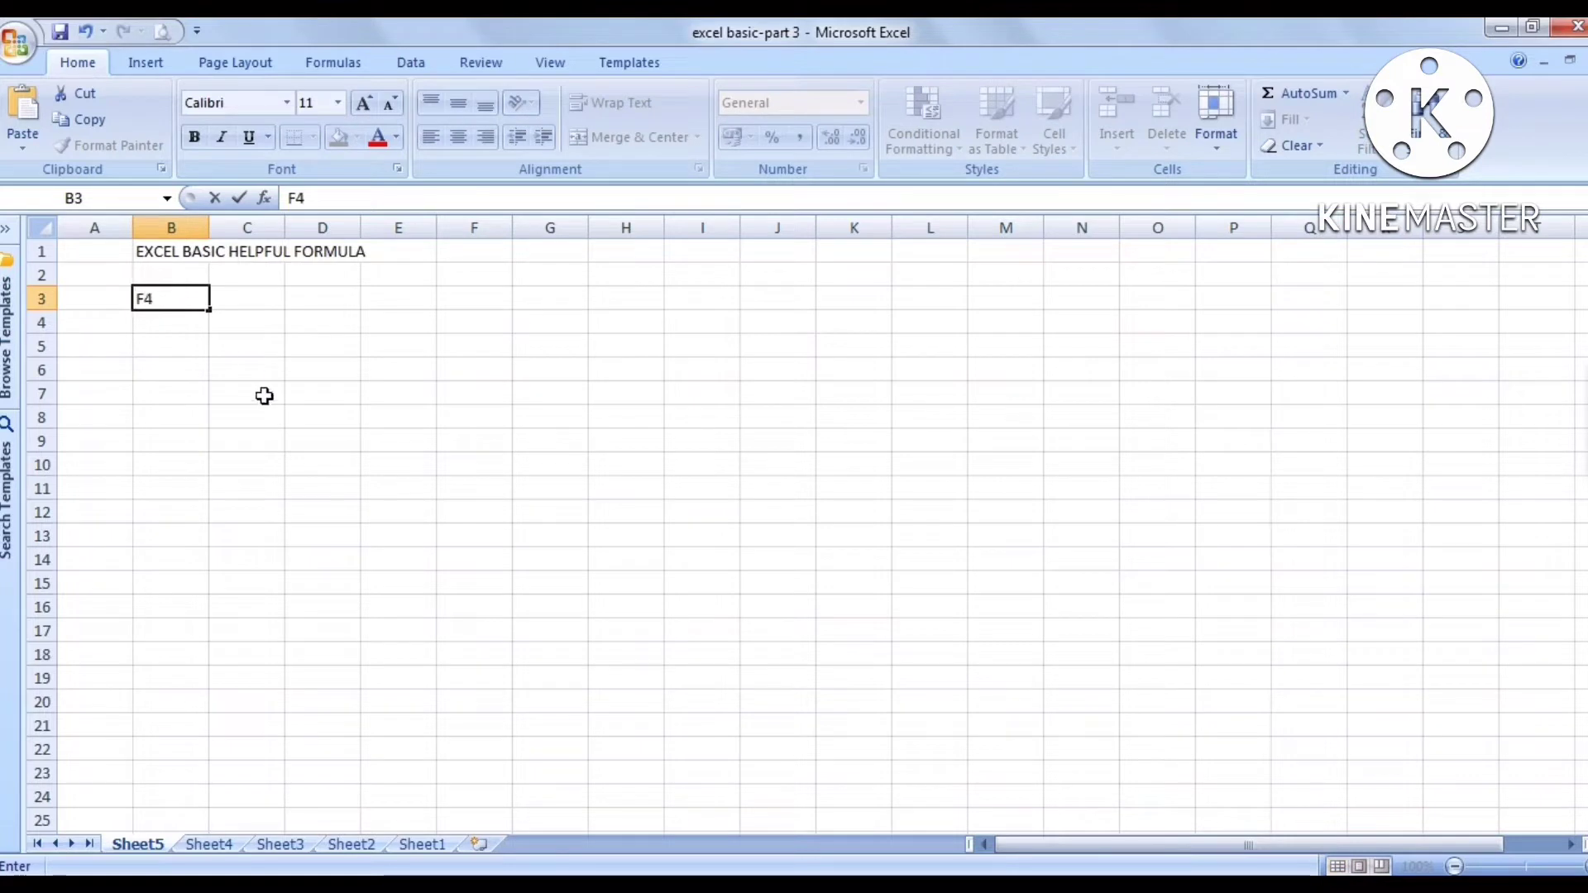
{"action": "left_click", "coordinate": [254, 295]}
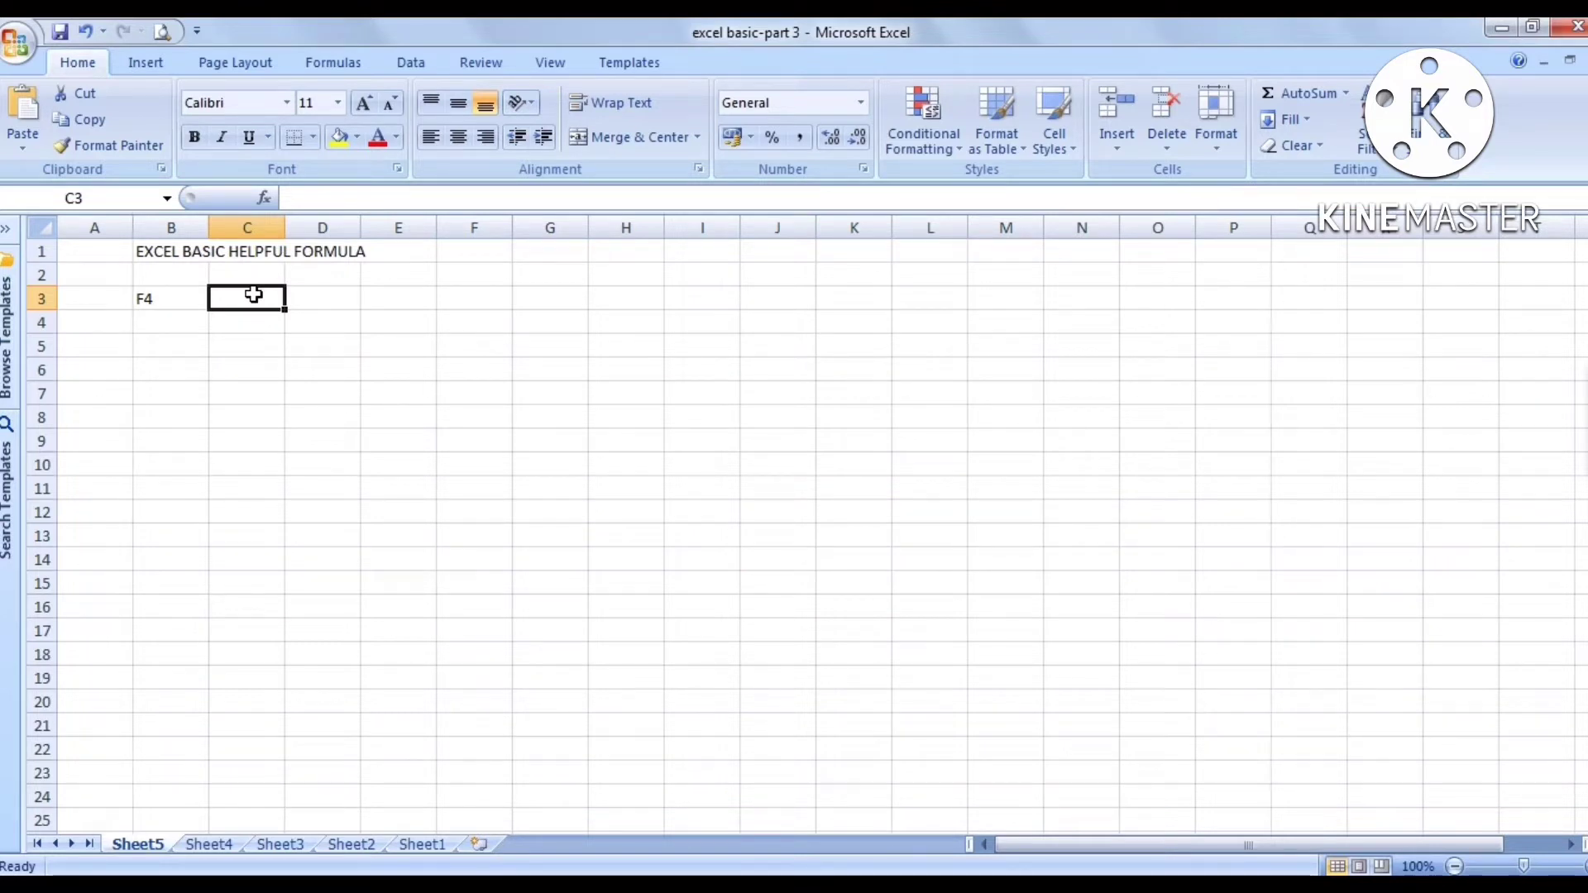
{"action": "type", "text": "?"}
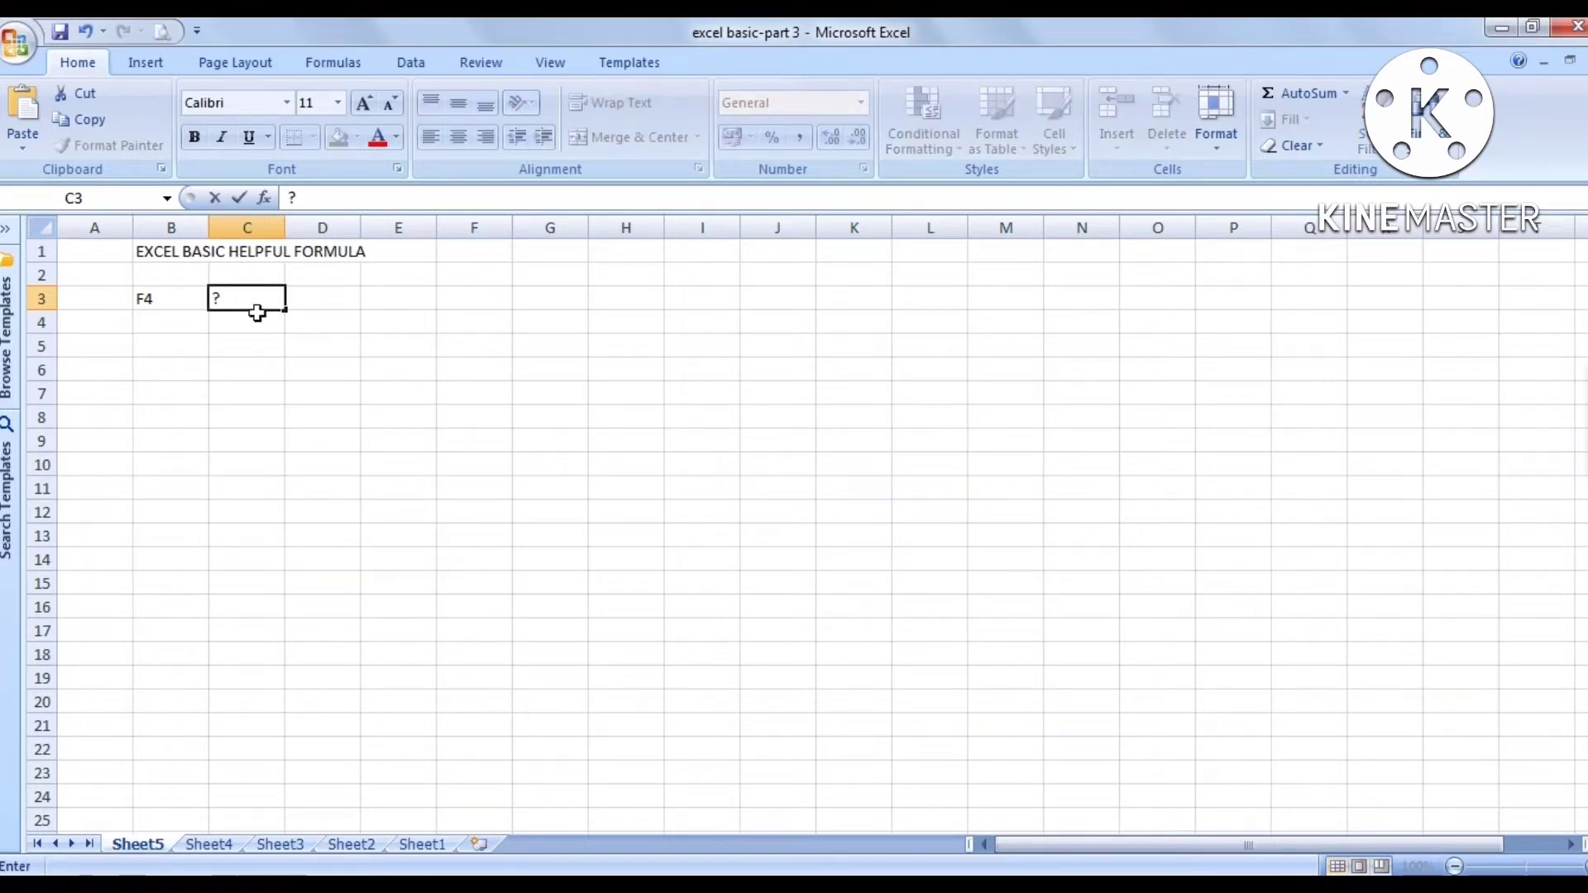
{"action": "left_click", "coordinate": [257, 338]}
{"action": "left_click", "coordinate": [234, 321]}
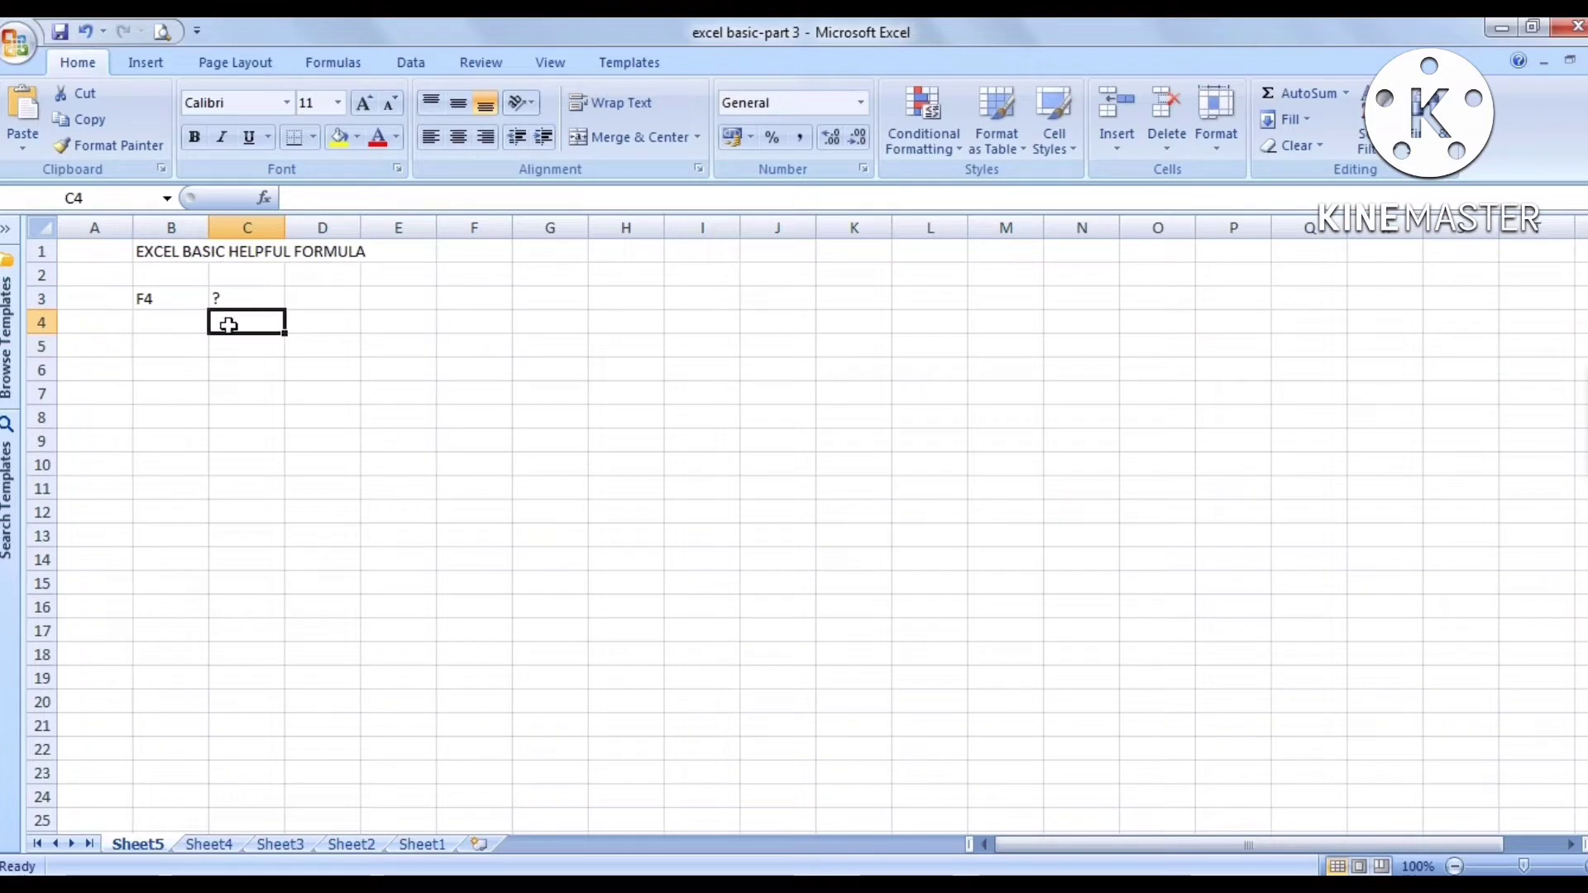
- Enter MEANS, REPEATE and OF ACTION across cells B4 to D4
{"action": "left_click", "coordinate": [161, 321]}
{"action": "type", "text": "MEANS"}
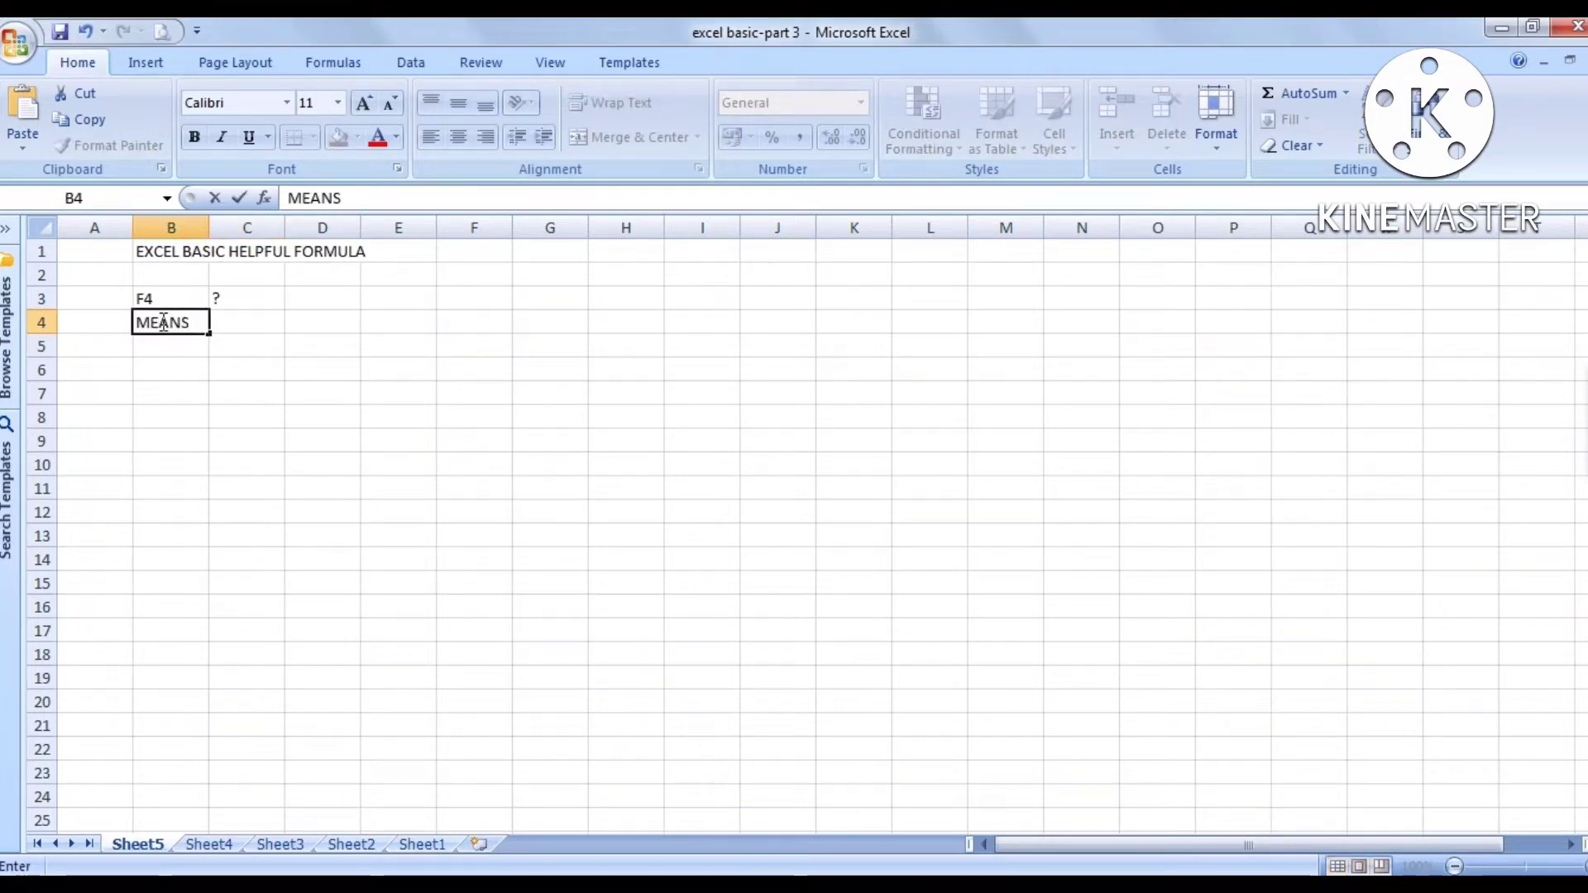
{"action": "left_click", "coordinate": [272, 399]}
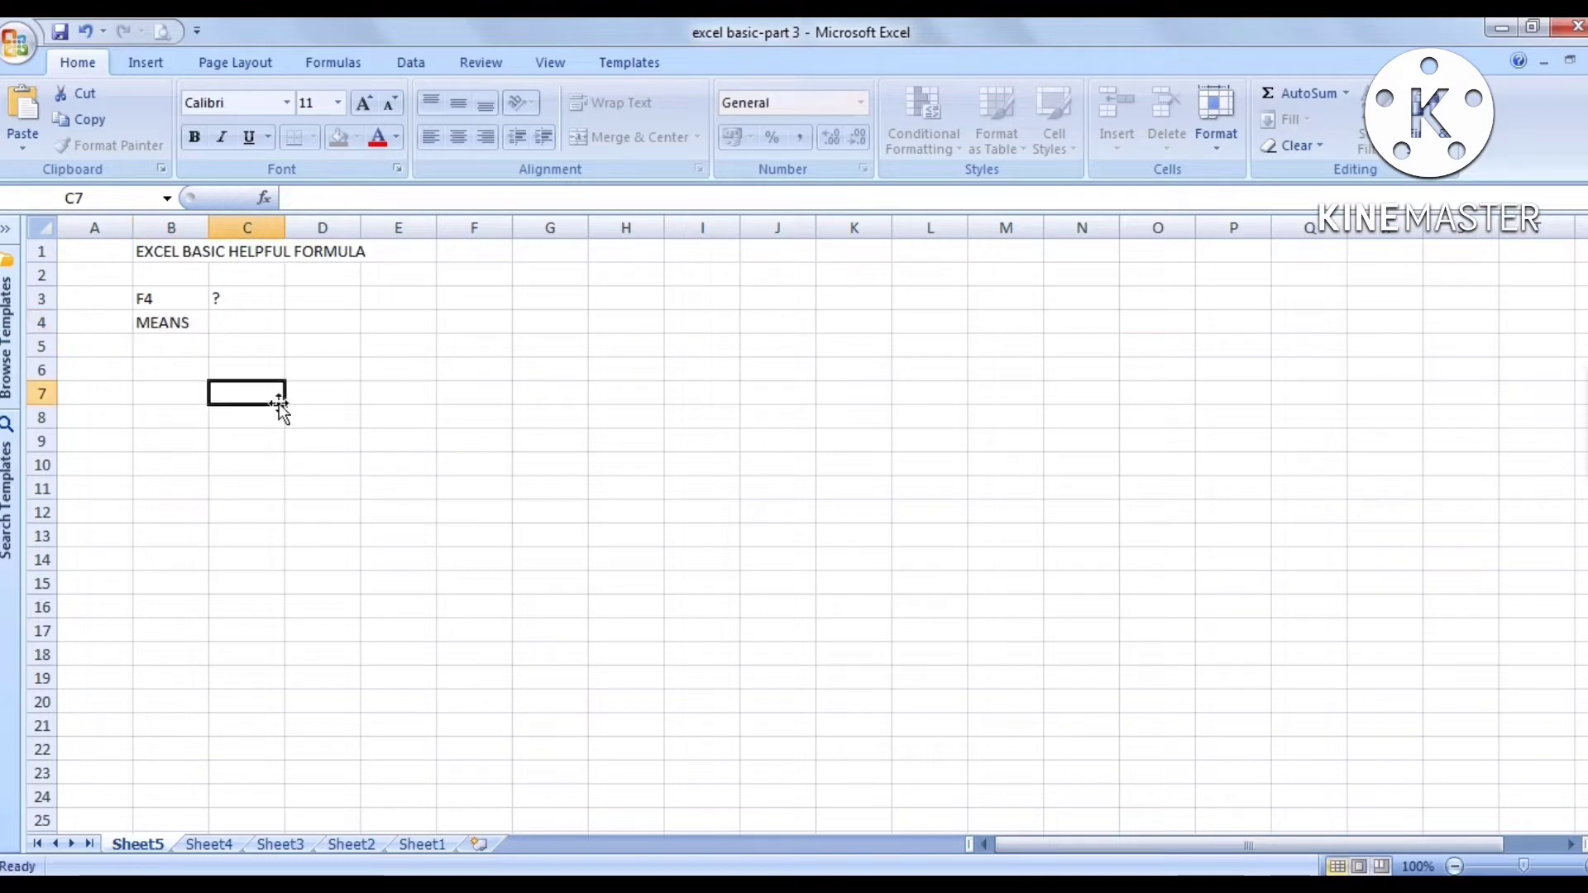
{"action": "left_click", "coordinate": [264, 330]}
{"action": "type", "text": "R"}
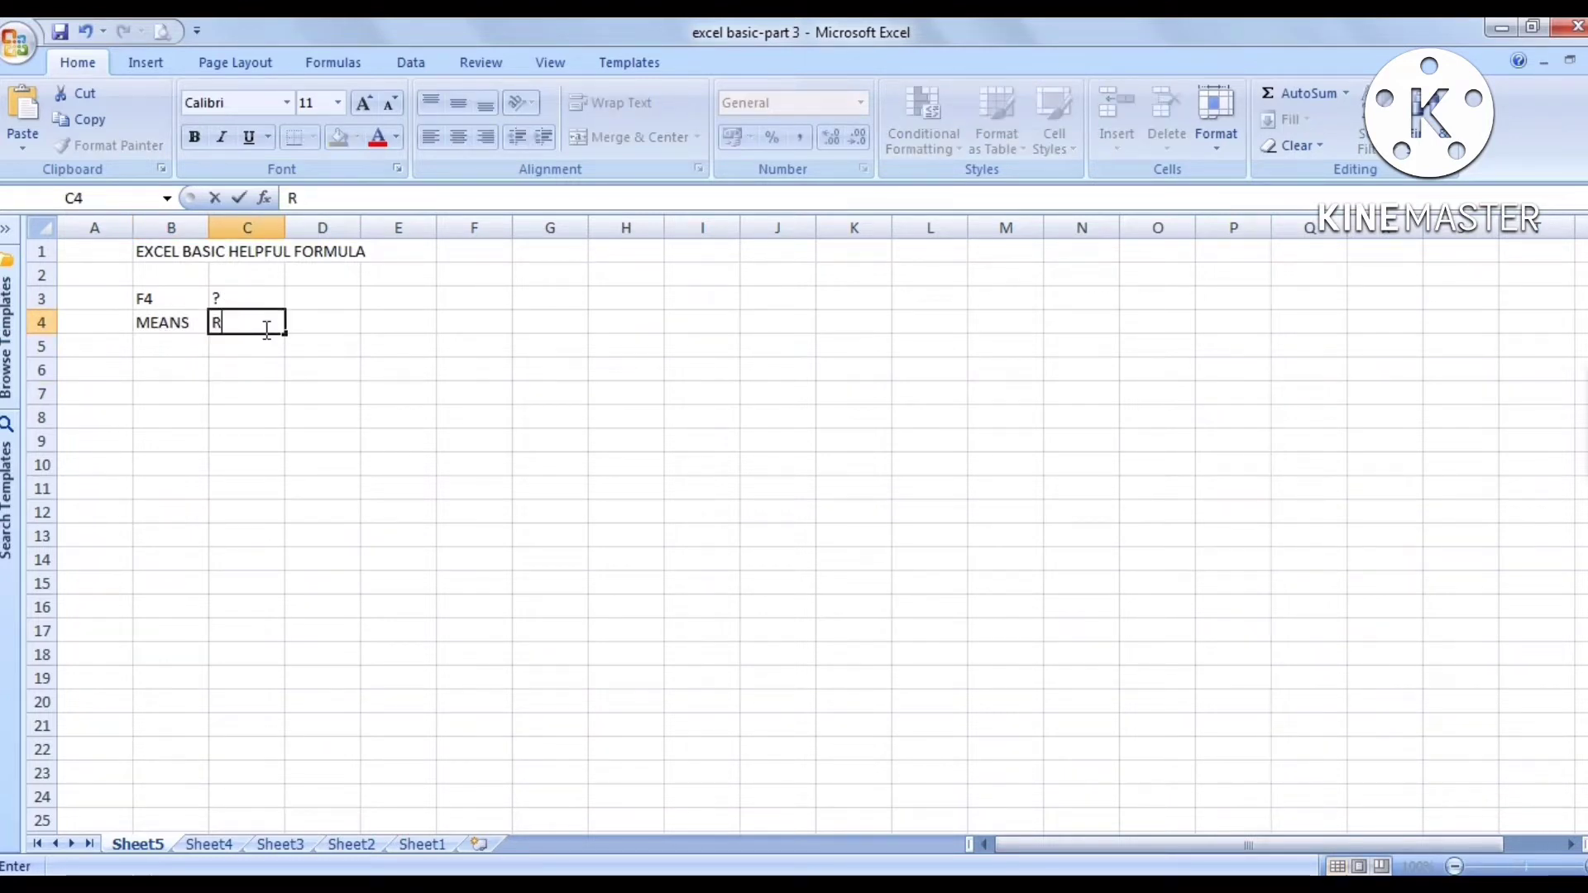
{"action": "type", "text": "EPEATE"}
{"action": "left_click", "coordinate": [319, 315]}
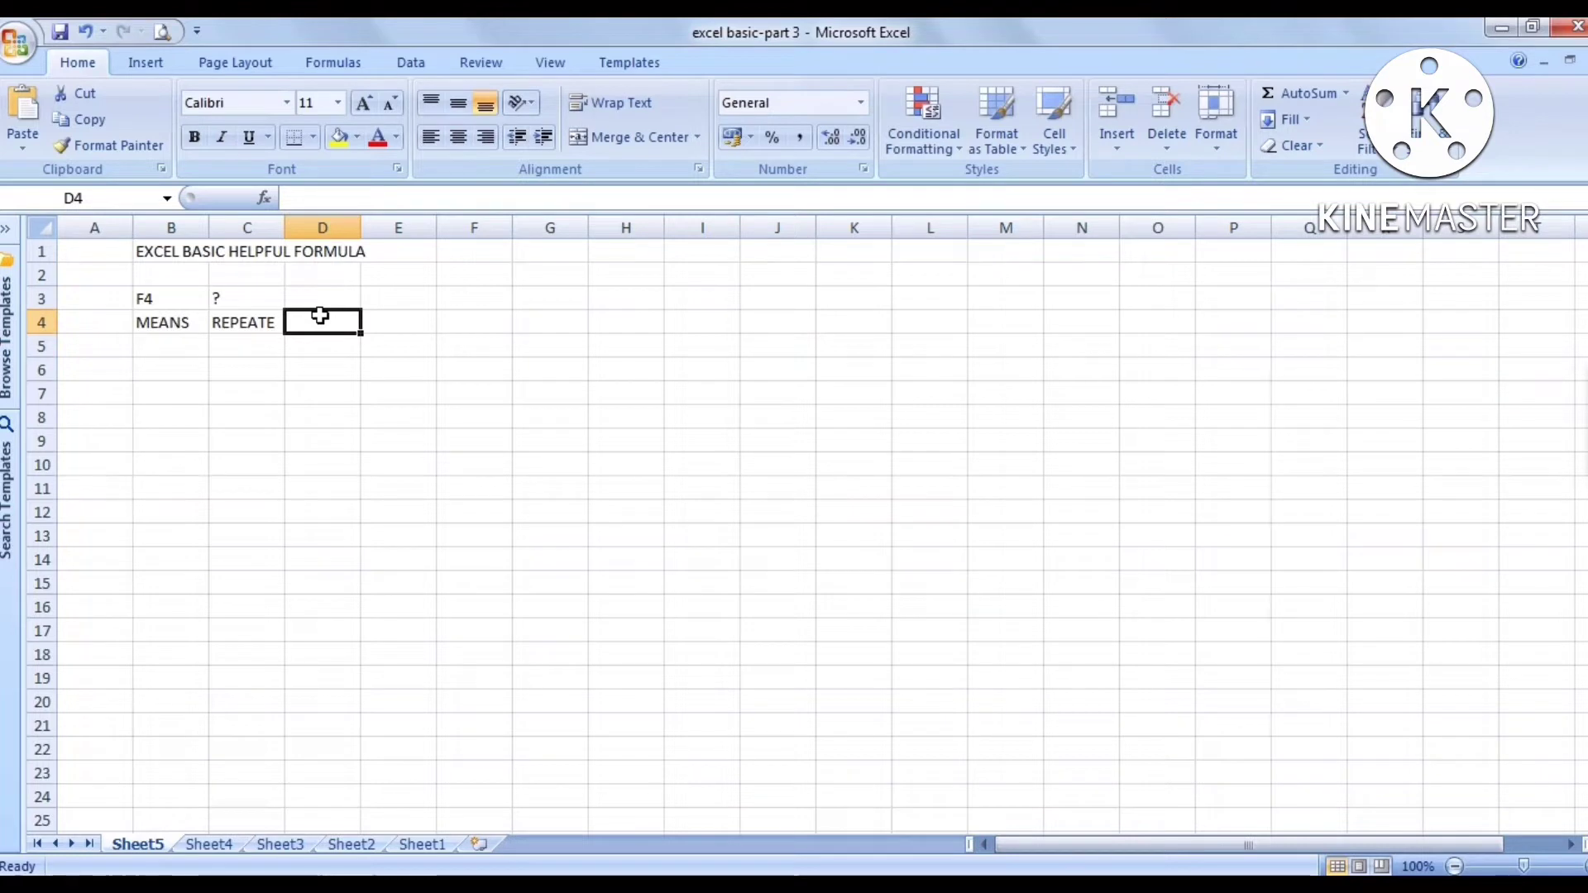
{"action": "type", "text": "OF ACT"}
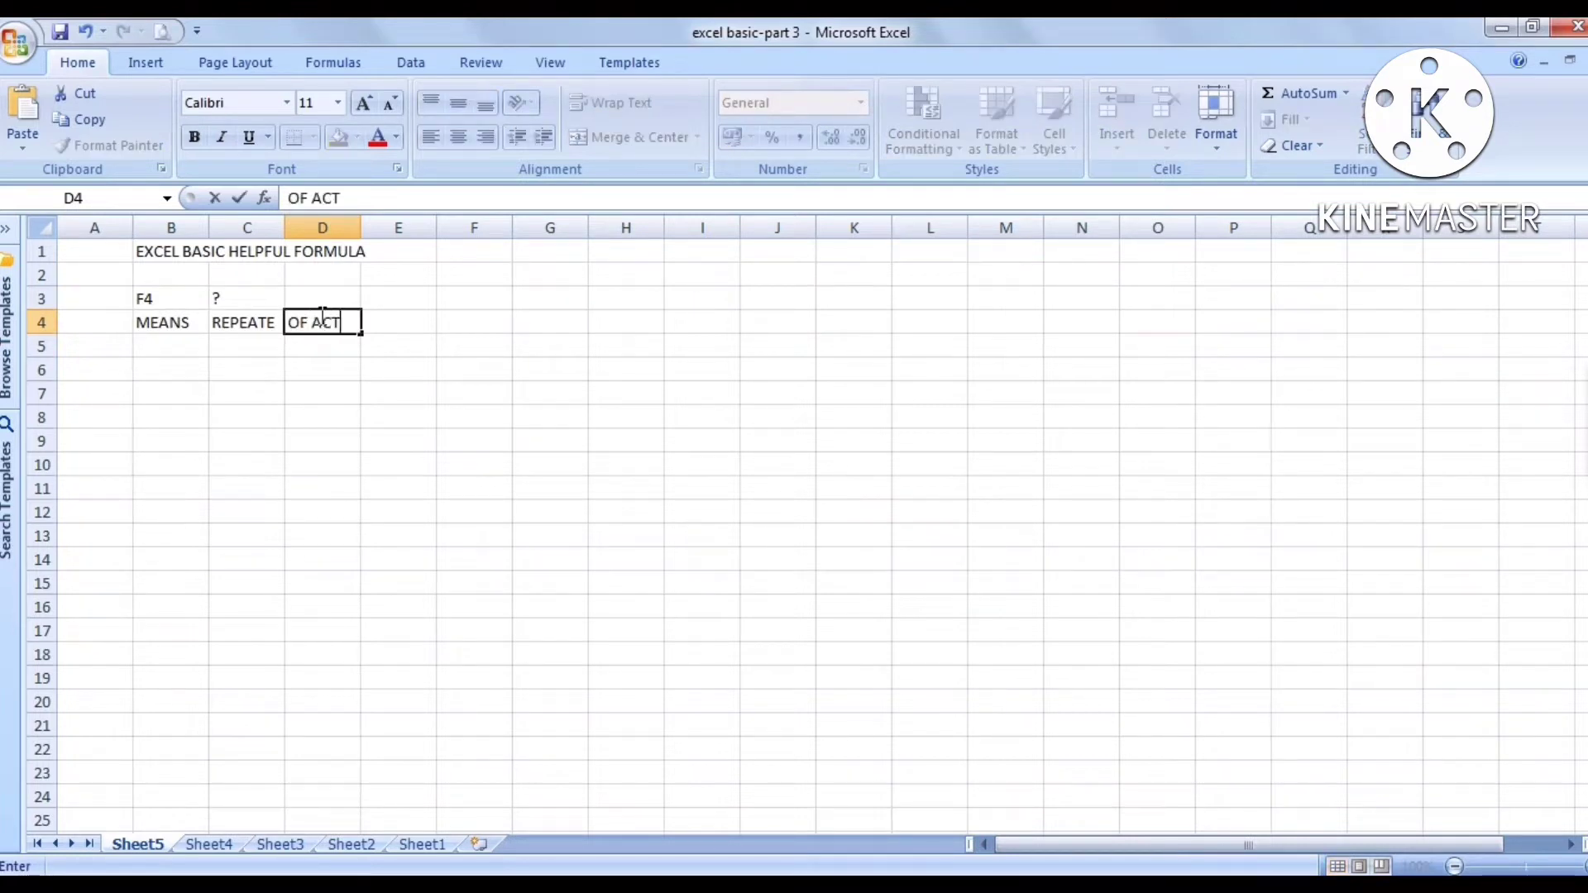
{"action": "type", "text": "ION"}
{"action": "left_click", "coordinate": [311, 390]}
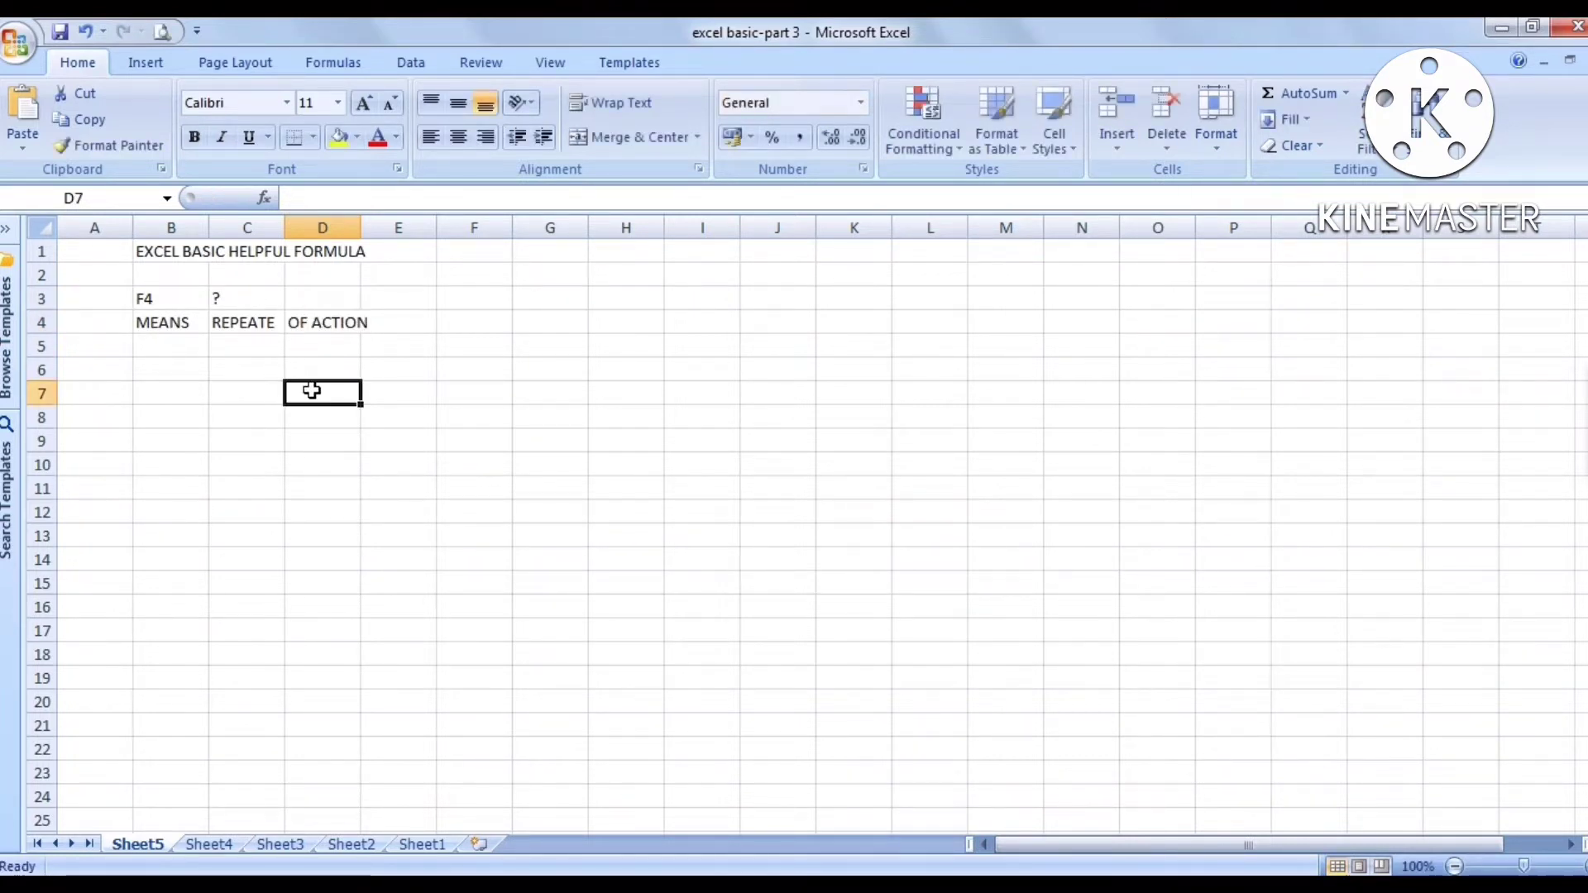
- Enter the label FOR EXAMPLE in cell B6
{"action": "left_click", "coordinate": [182, 370]}
{"action": "type", "text": "FOR"}
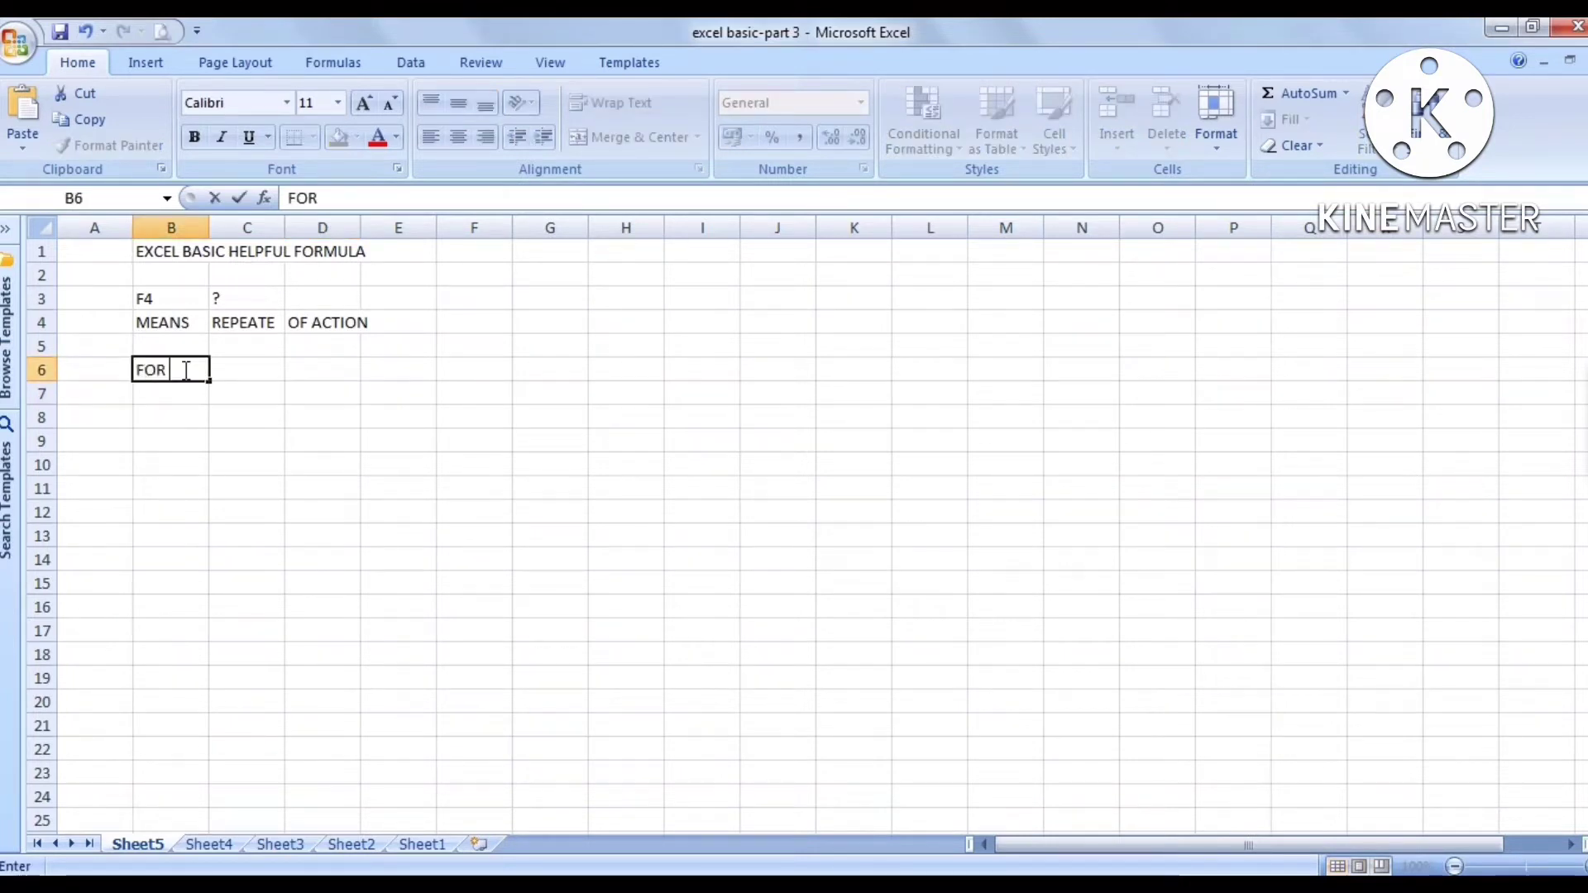
{"action": "type", "text": " EXAM"}
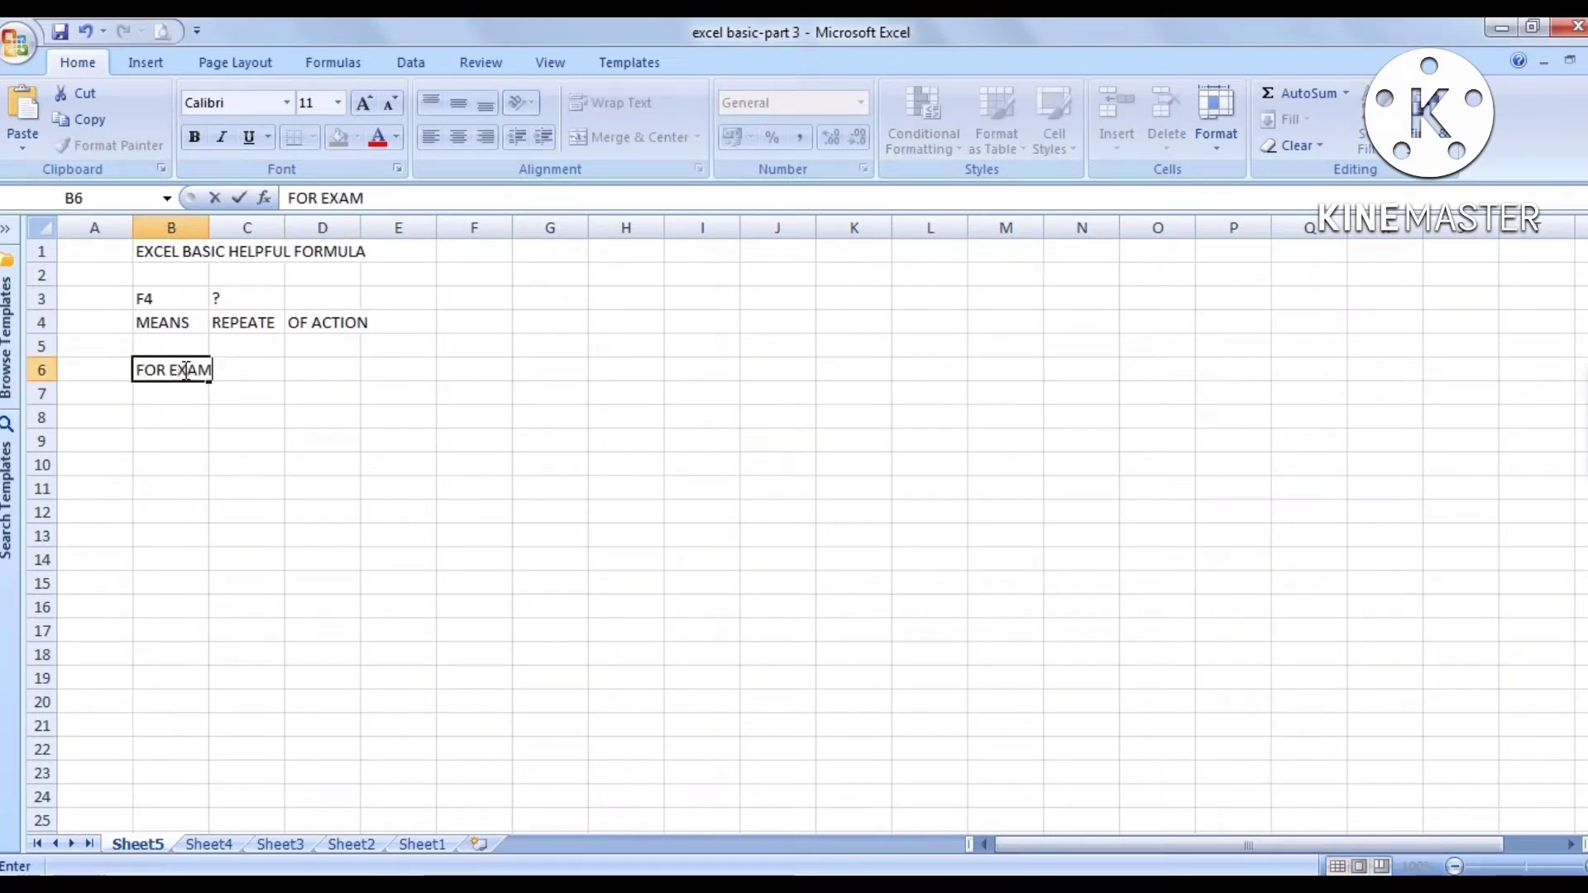
{"action": "type", "text": "PLE"}
{"action": "left_click", "coordinate": [273, 440]}
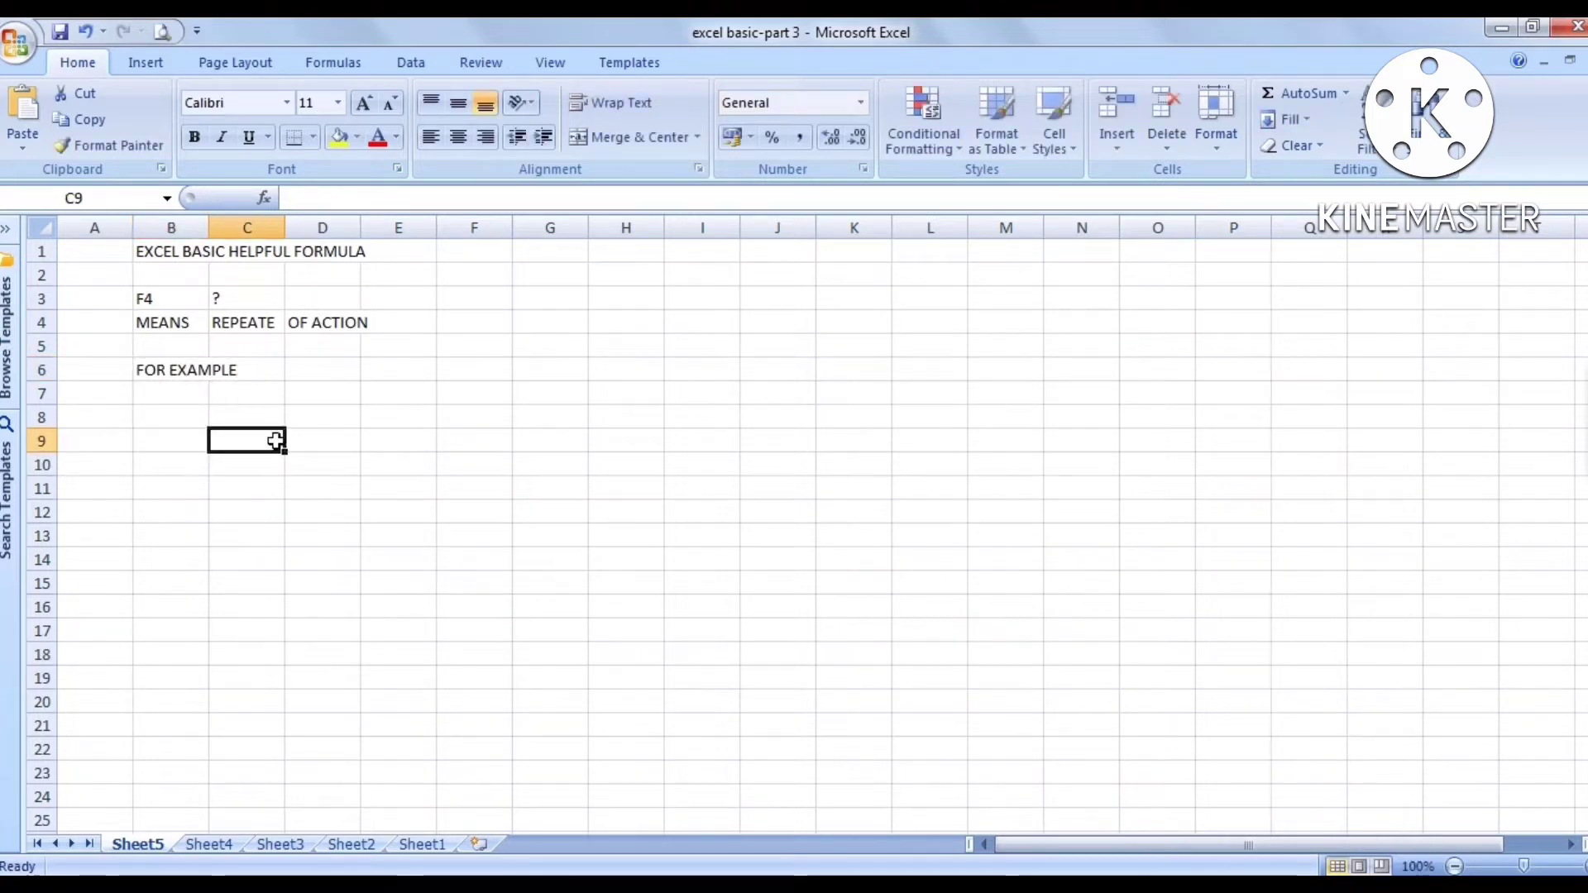
{"action": "left_click", "coordinate": [254, 395]}
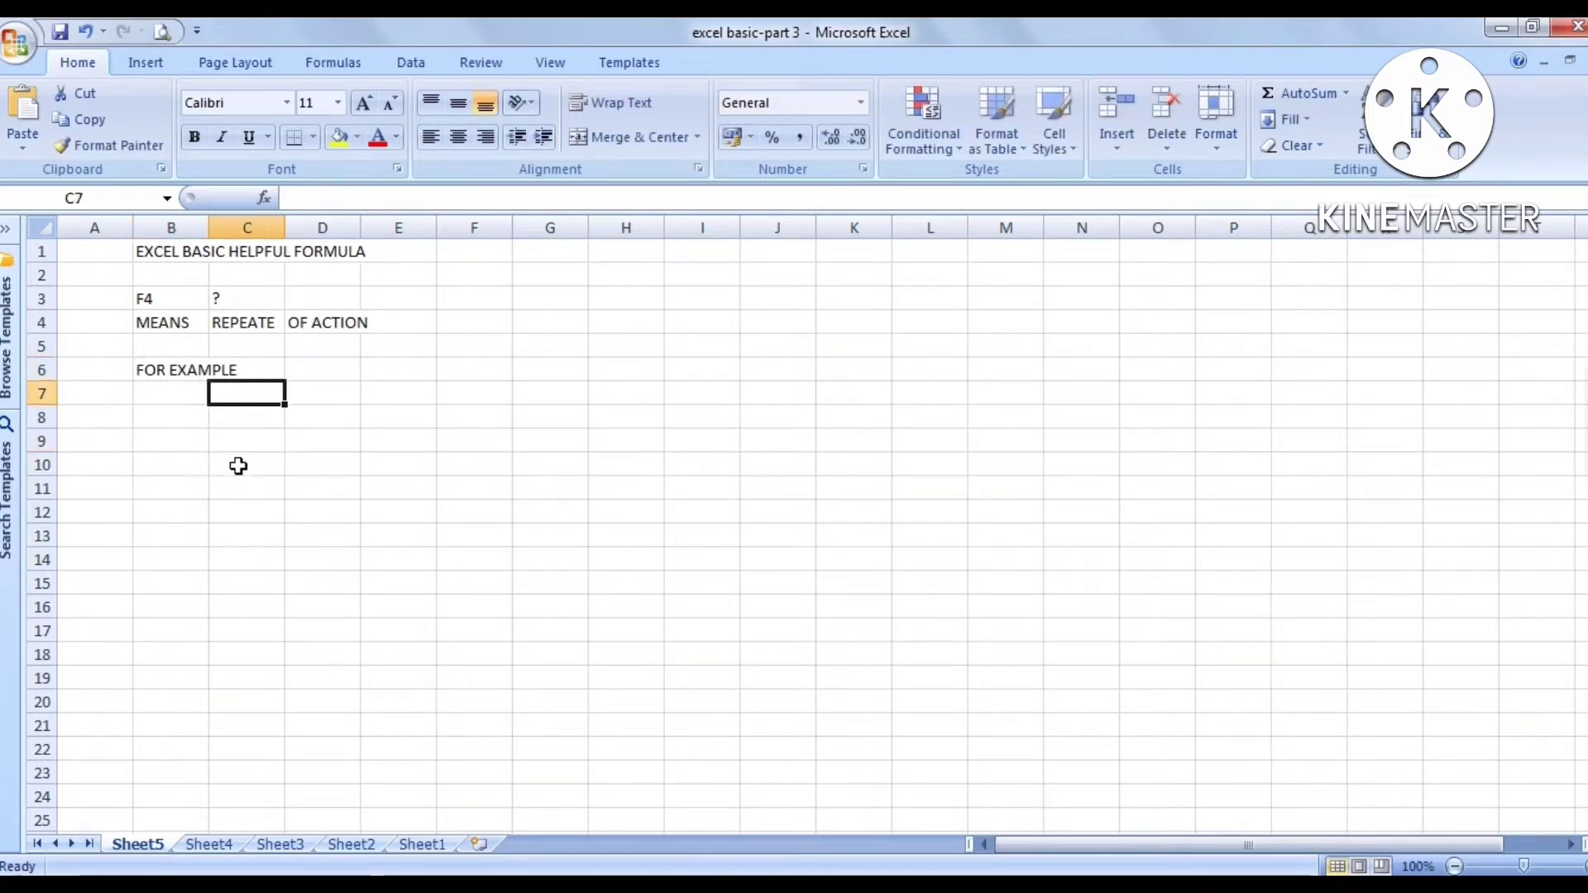
{"action": "left_click", "coordinate": [291, 482]}
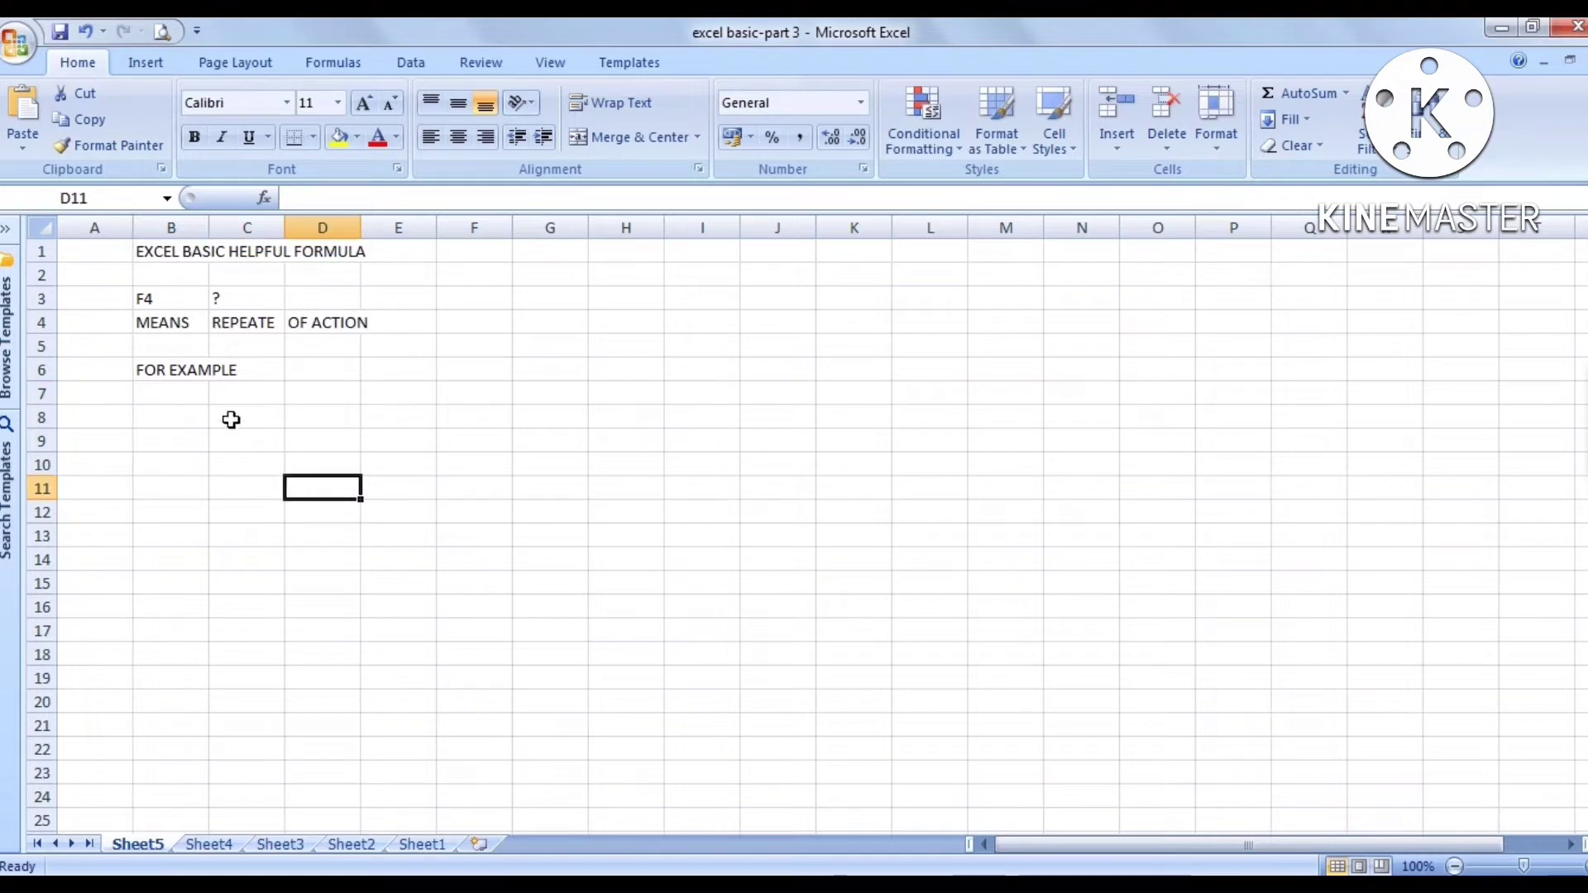
- Enter the heading PARTICULARS in cell C7
{"action": "left_click", "coordinate": [256, 392]}
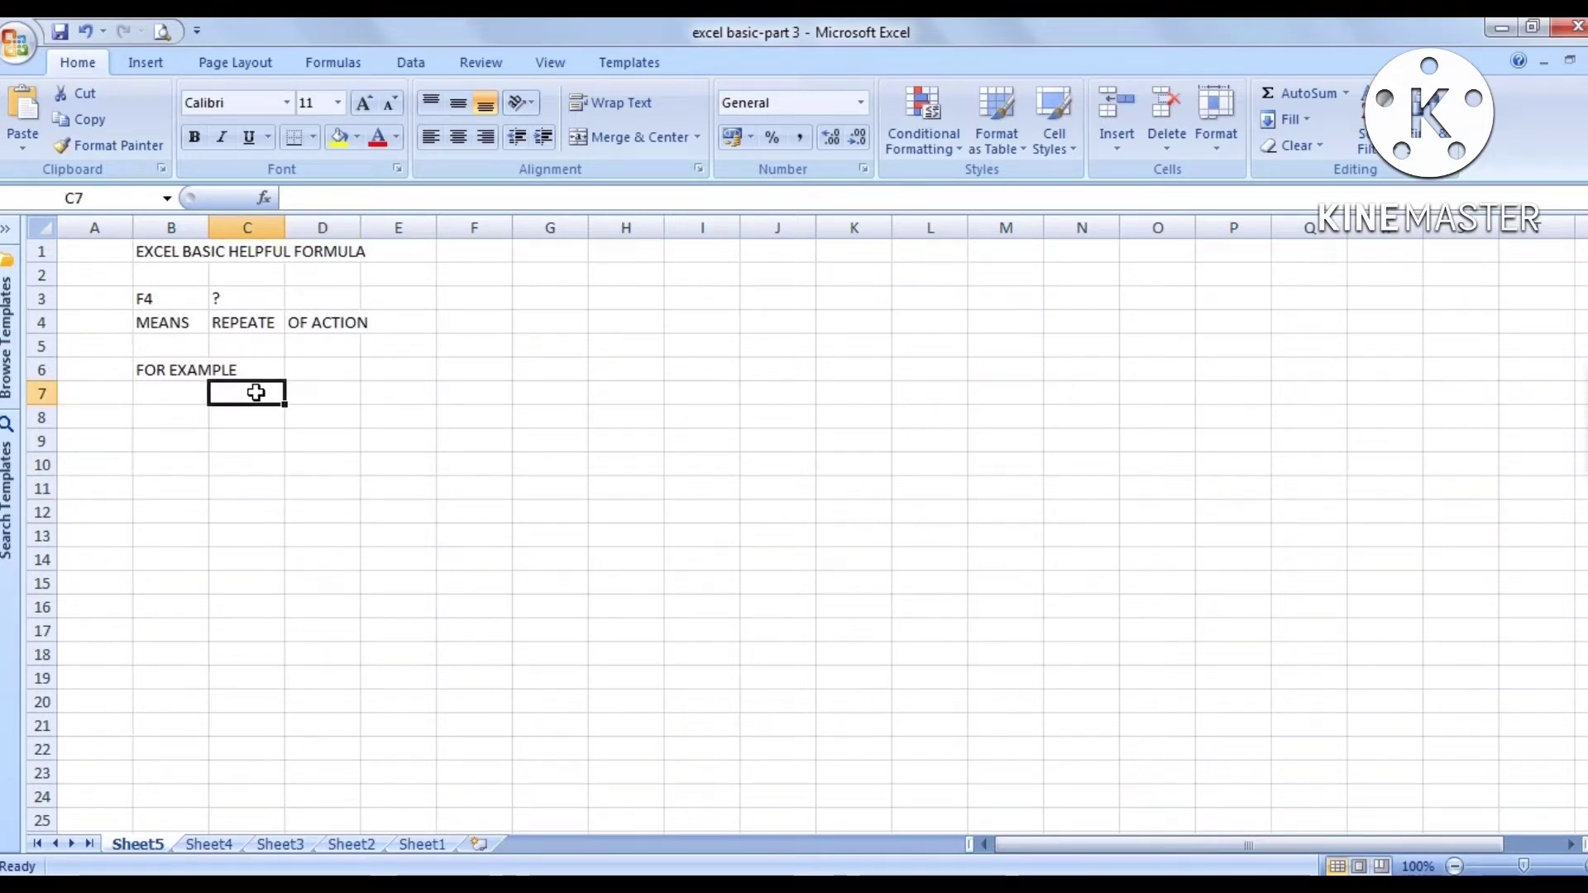
{"action": "type", "text": "PARTIC"}
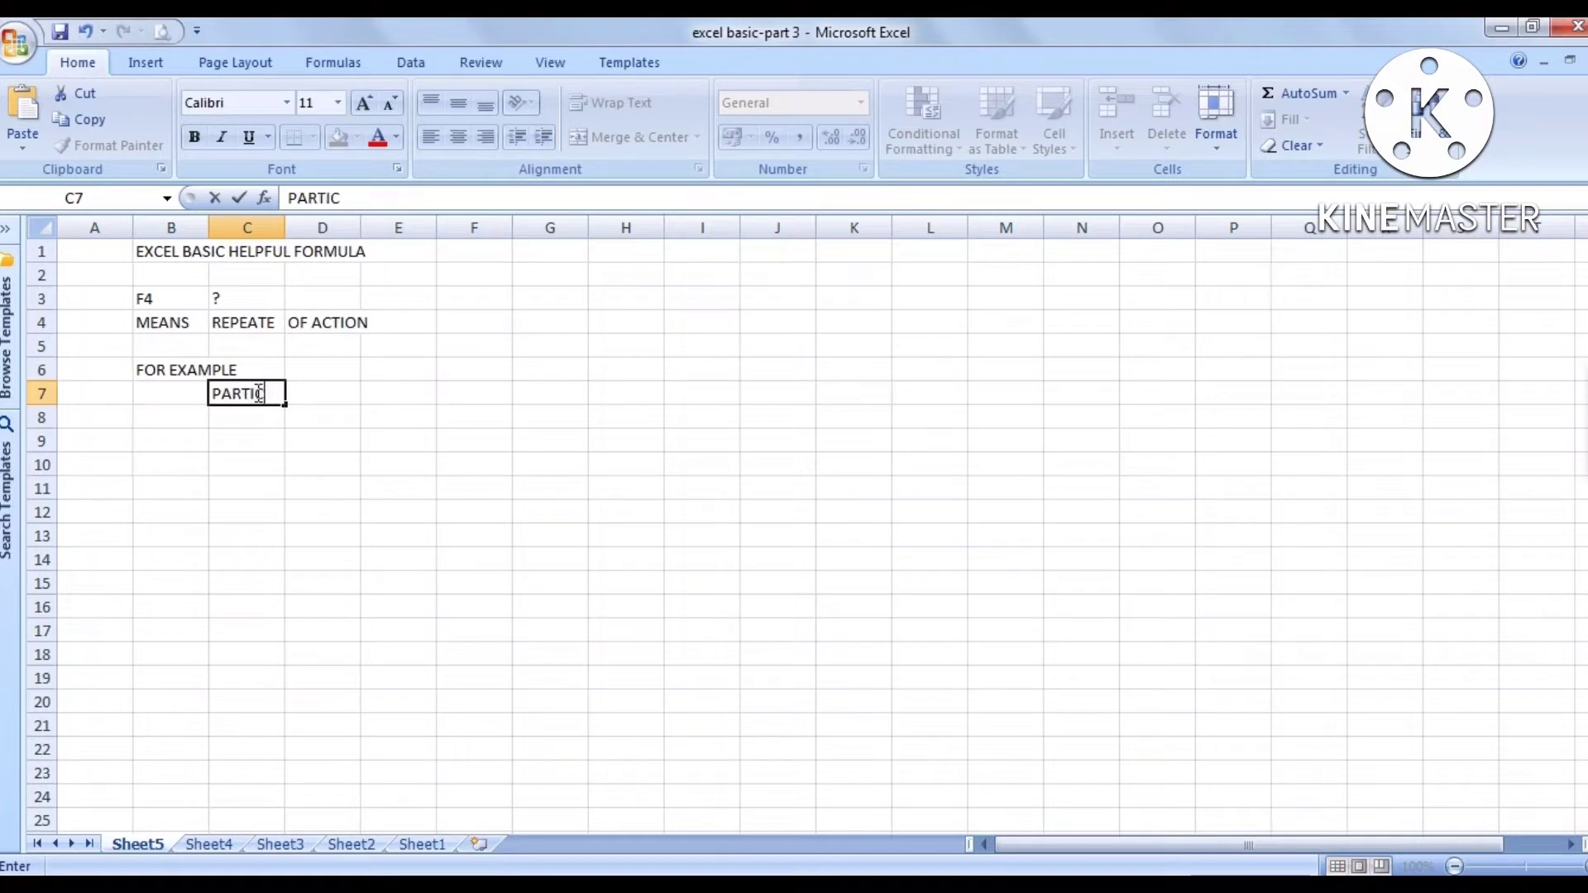
{"action": "type", "text": "Y"}
{"action": "key", "text": "BackSpace"}
{"action": "key", "text": "BackSpace"}
{"action": "type", "text": "CULARS"}
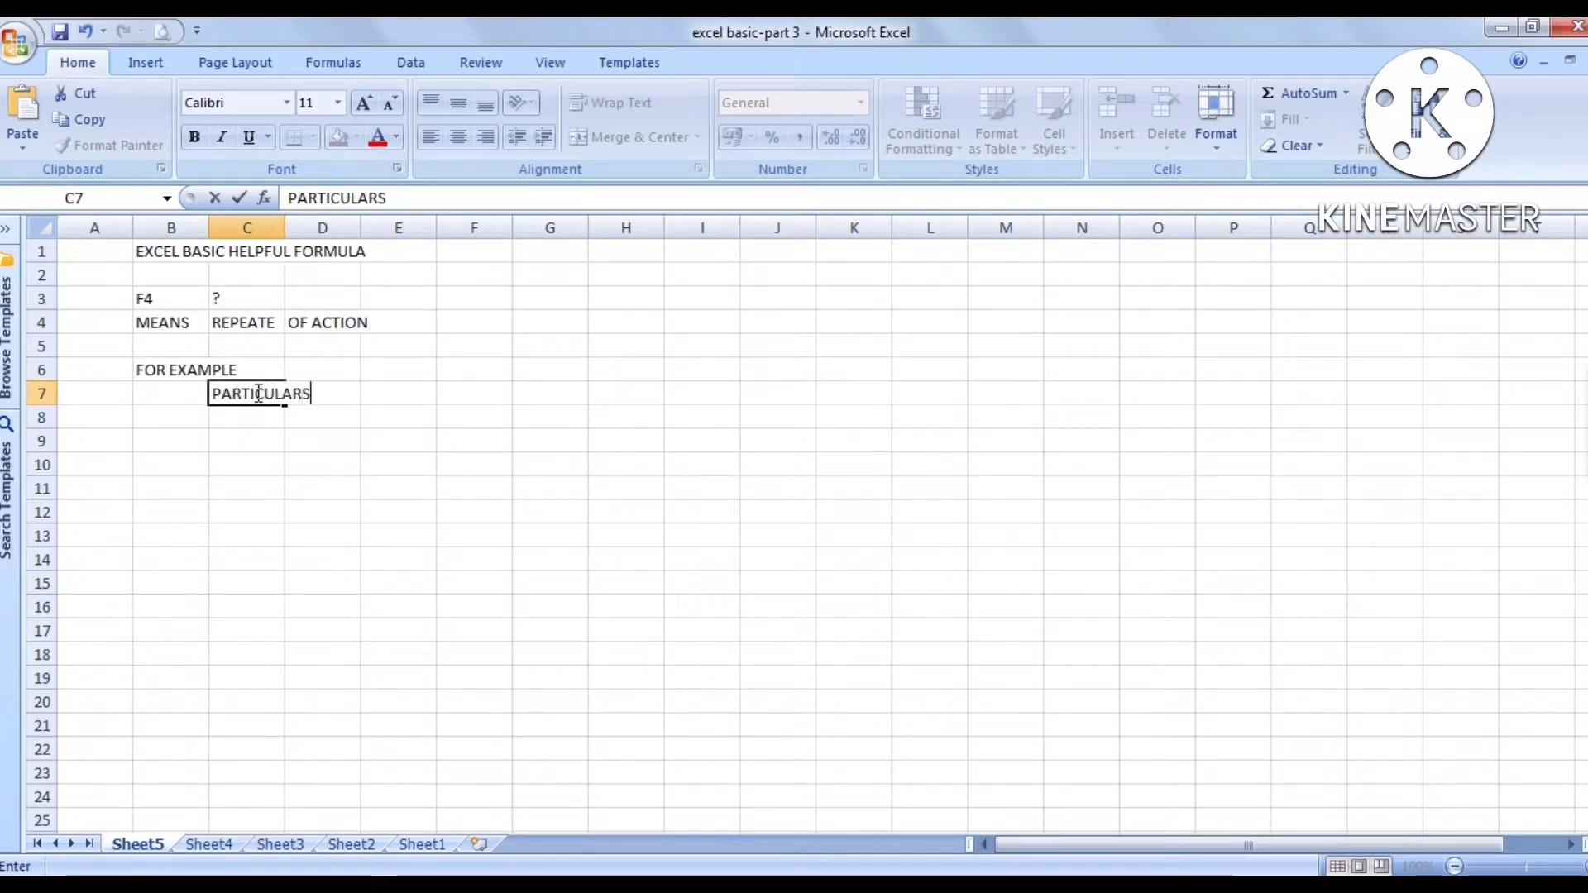
{"action": "key", "text": "Return"}
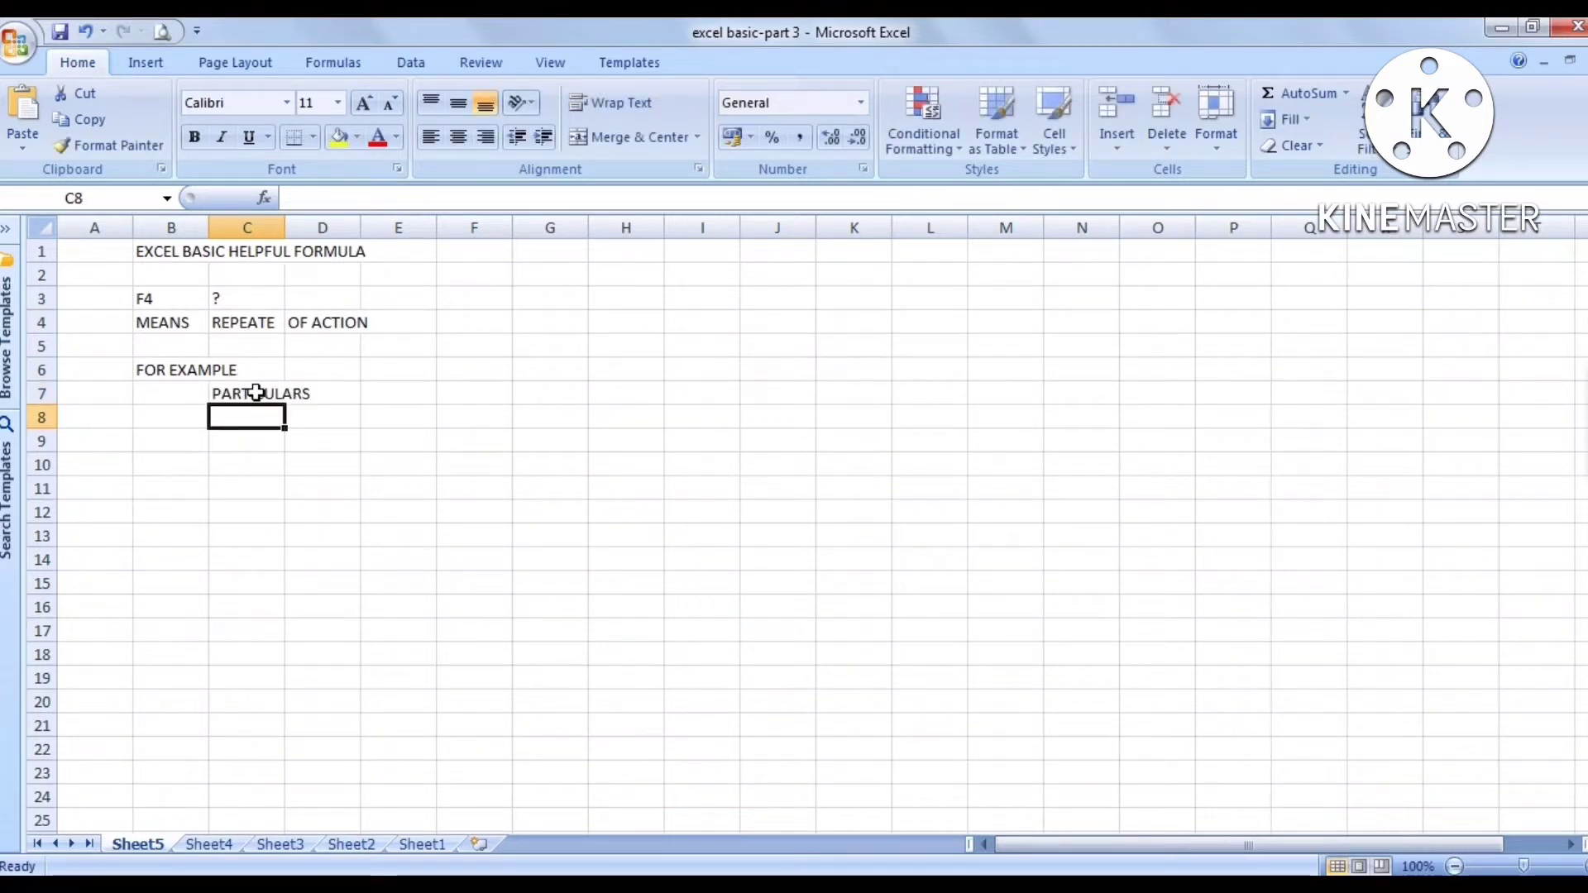
{"action": "left_click", "coordinate": [256, 392]}
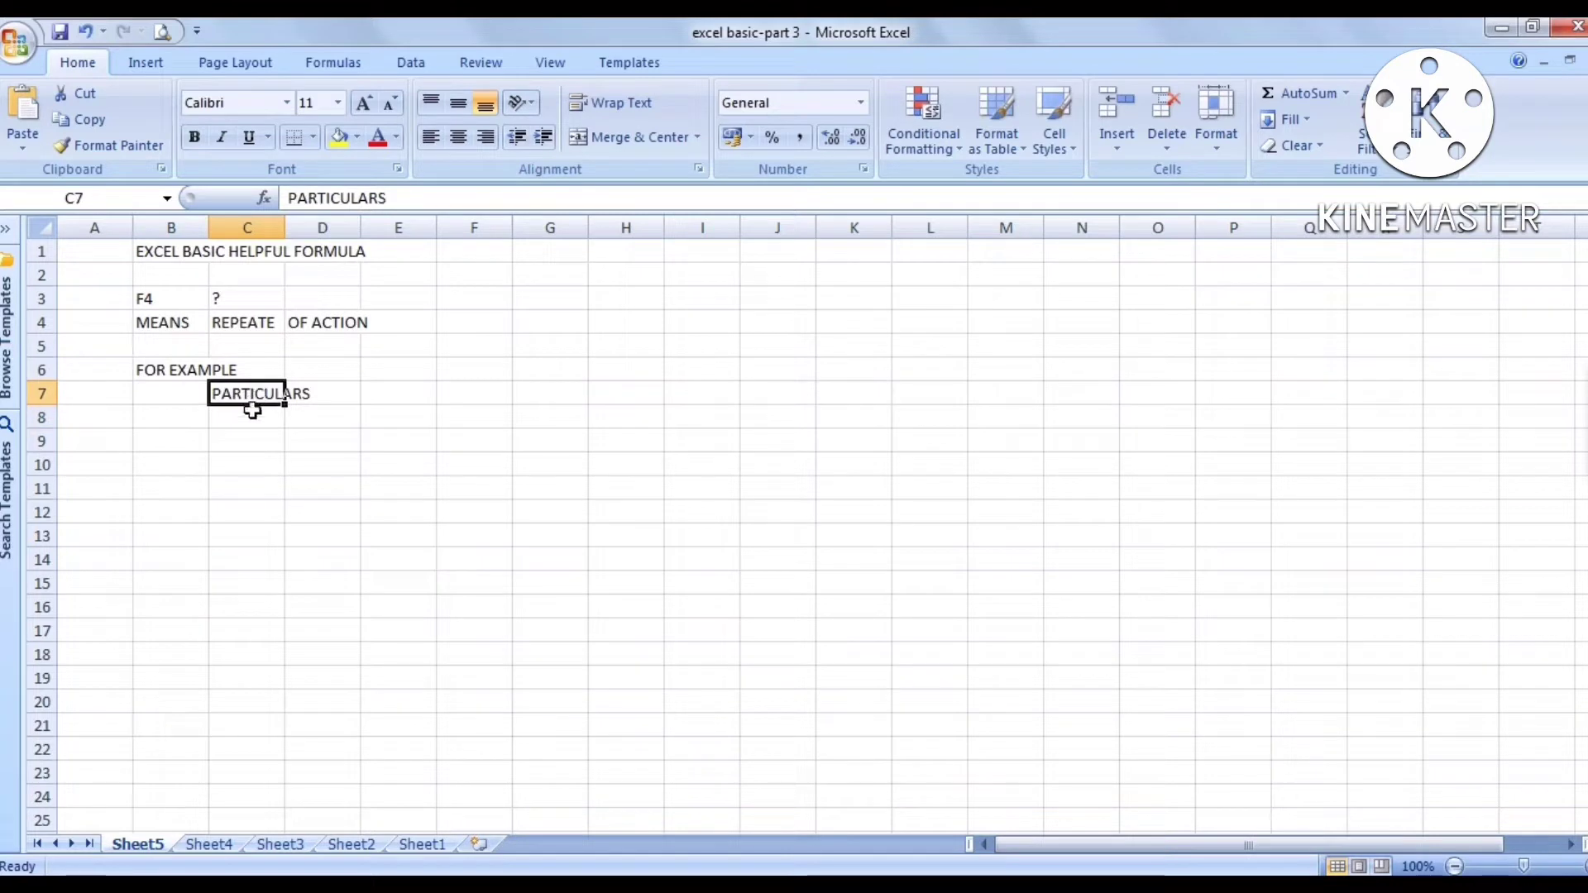
- Enter NAME in cell C8, directly under the PARTICULARS heading
{"action": "left_click", "coordinate": [238, 420]}
{"action": "type", "text": "N"}
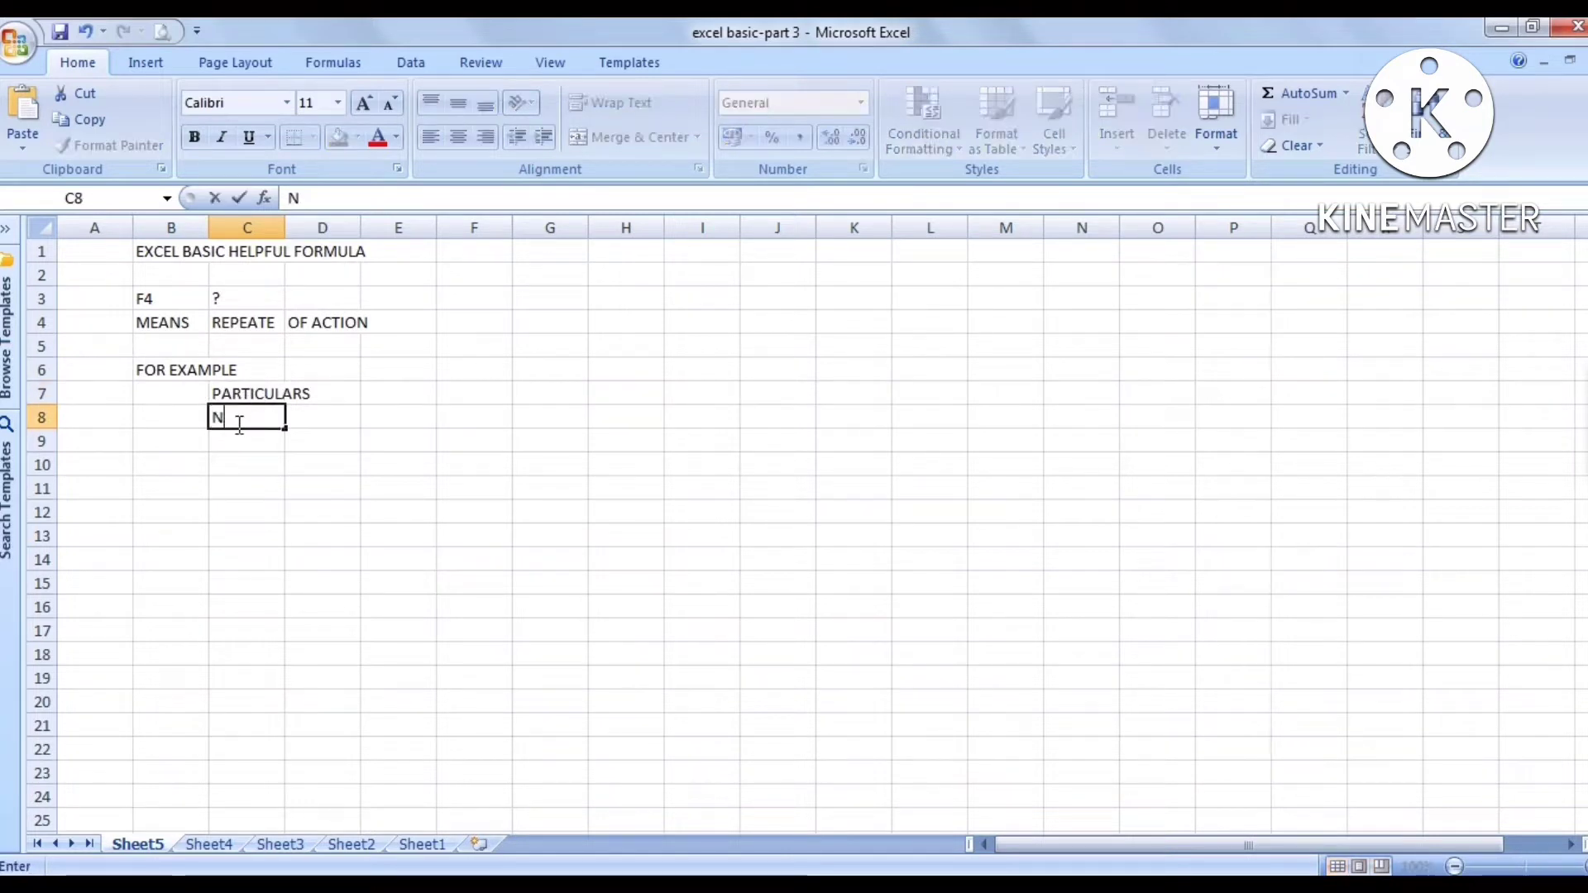
{"action": "type", "text": "AME"}
{"action": "key", "text": "Return"}
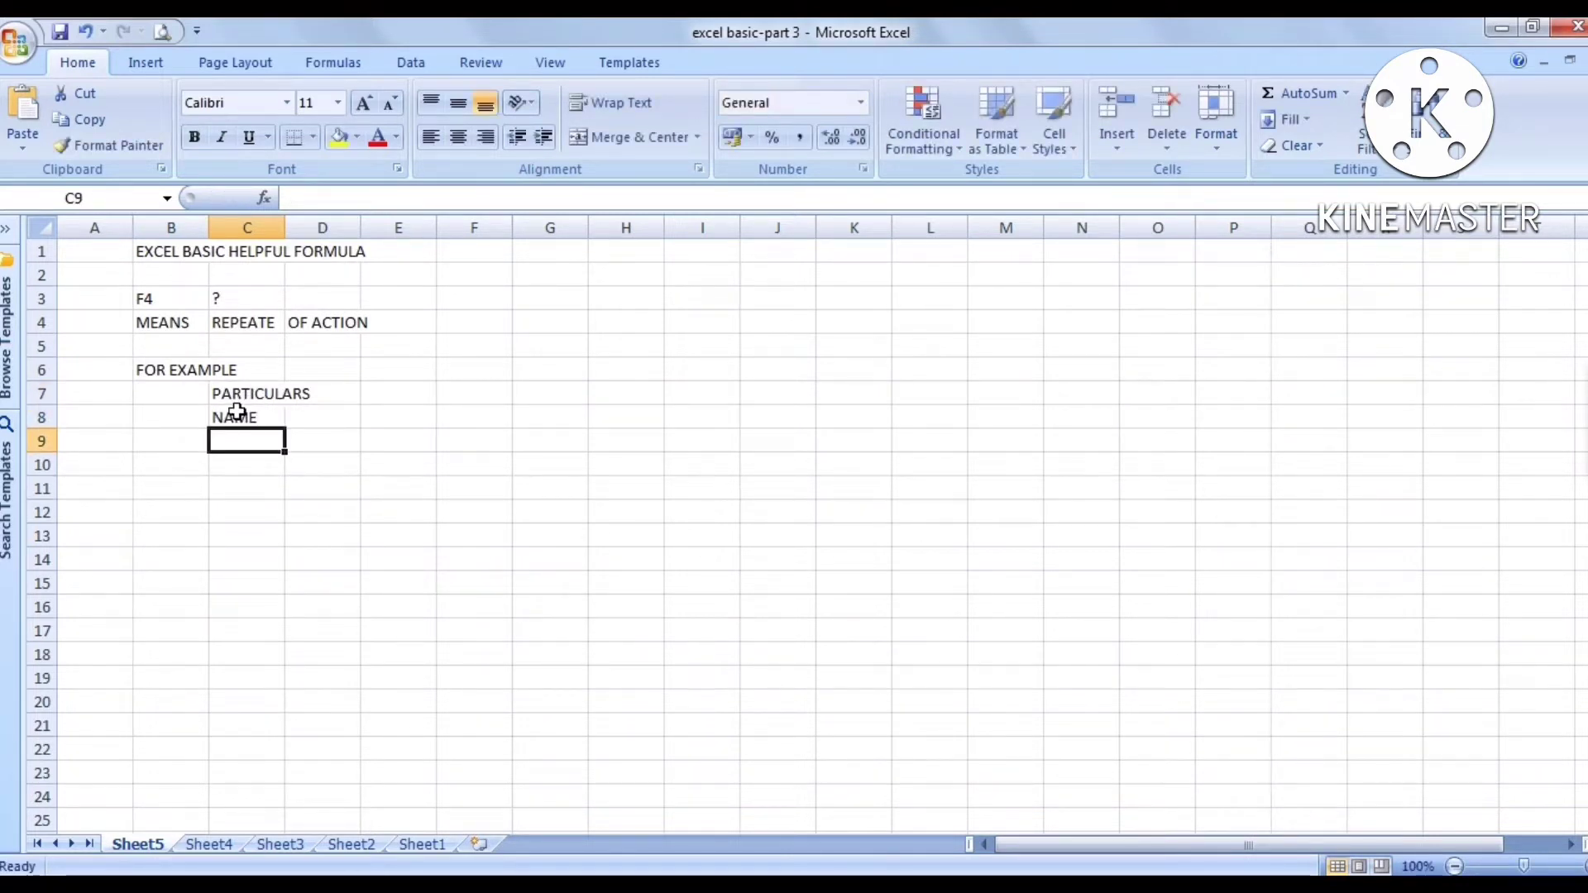
{"action": "left_click", "coordinate": [236, 415]}
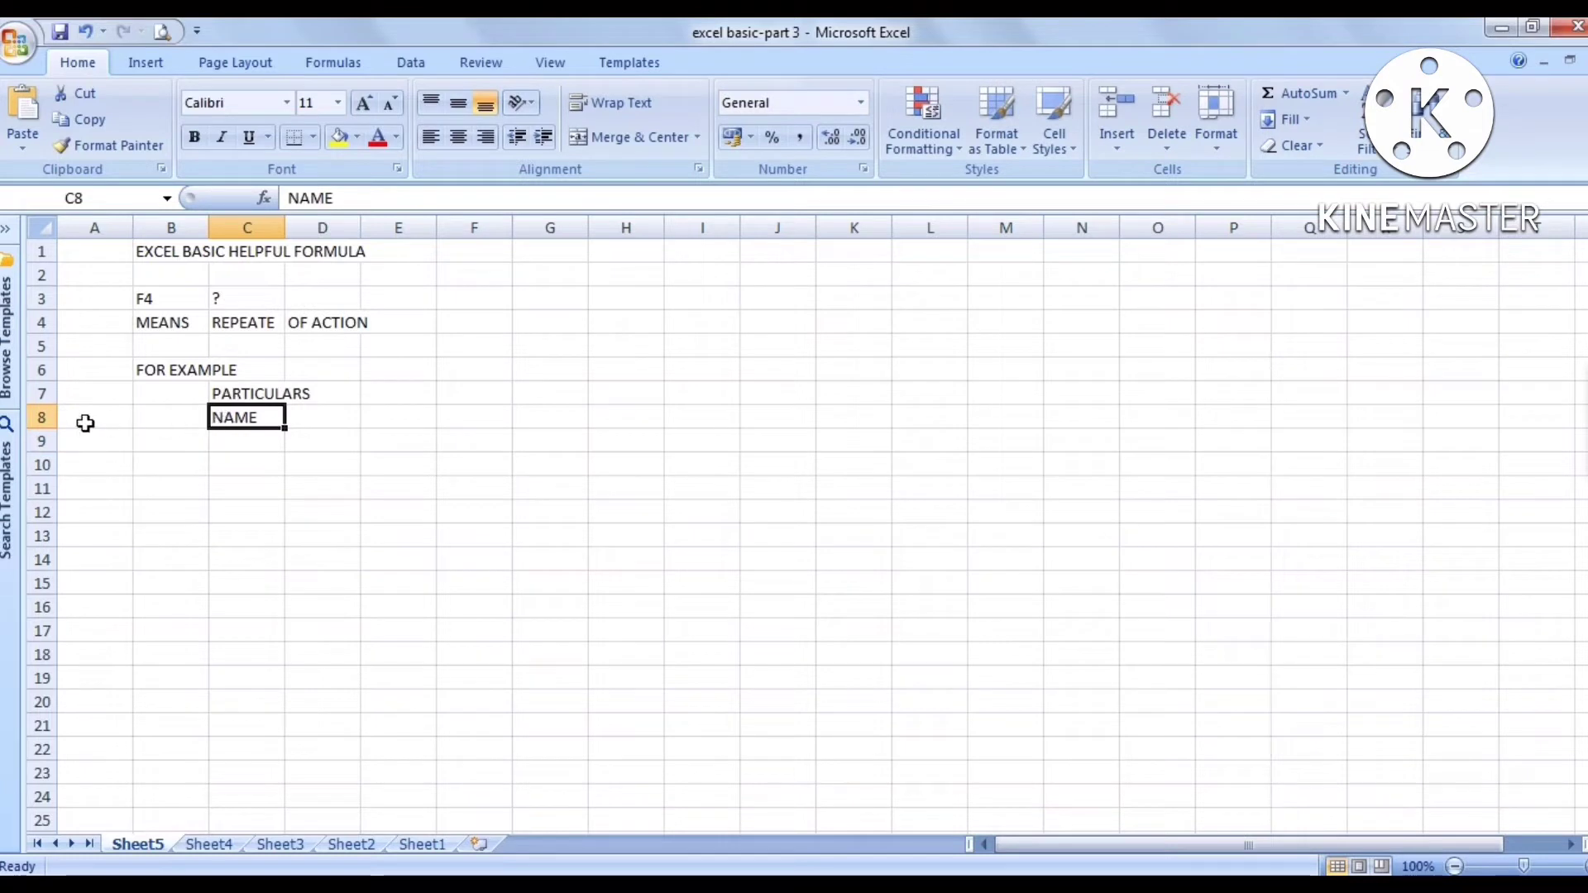
- Insert a blank row at row 8, between the PARTICULARS and NAME rows
{"action": "left_click", "coordinate": [41, 418]}
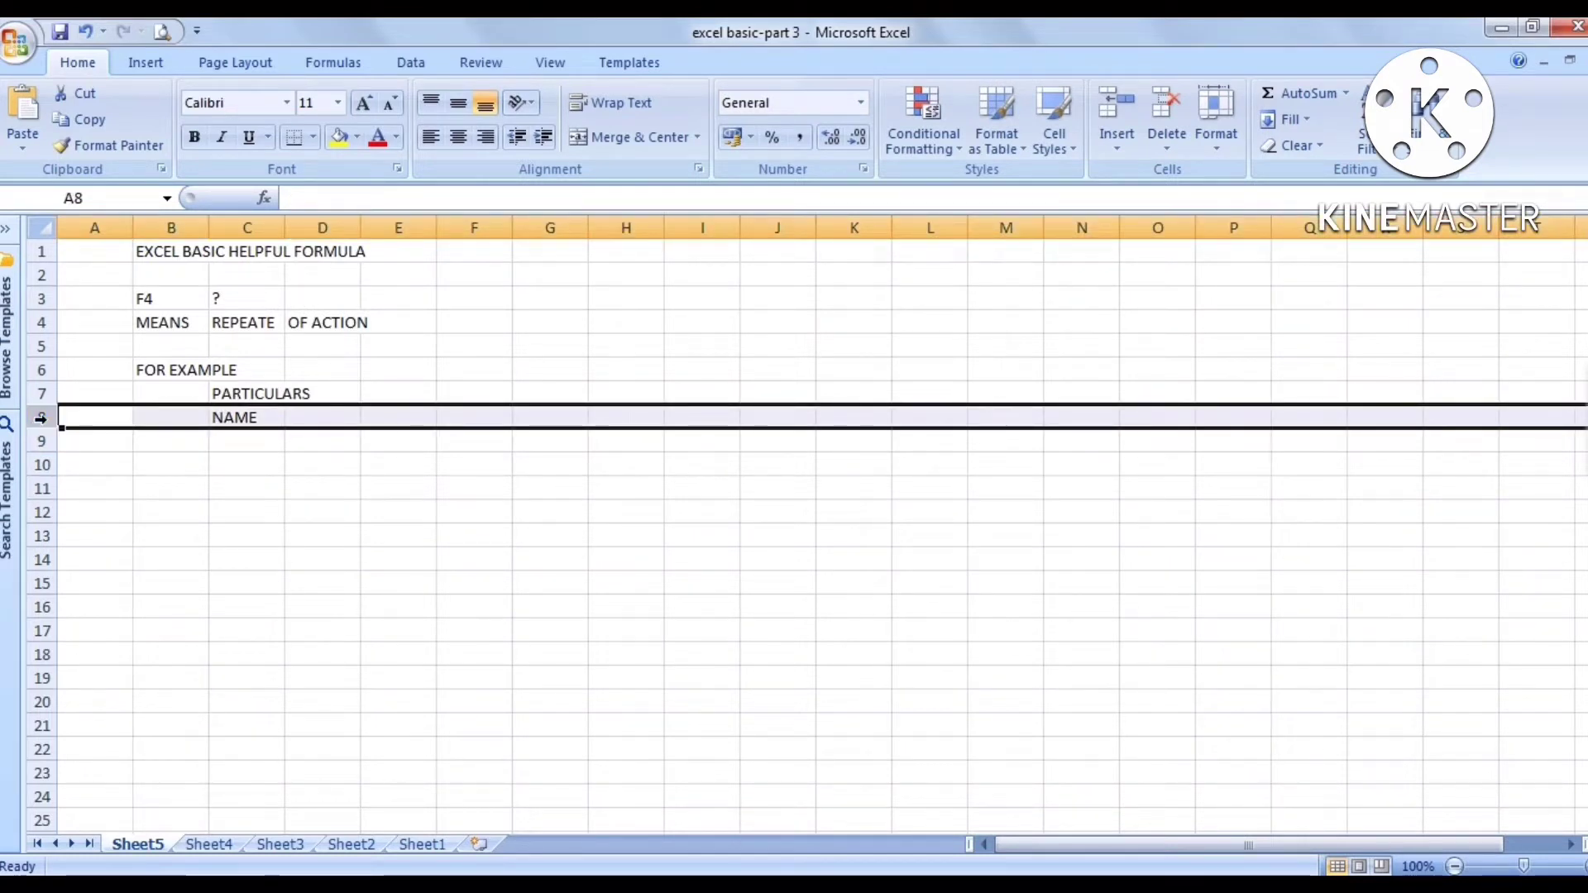
{"action": "key", "text": "ctrl+shift+plus"}
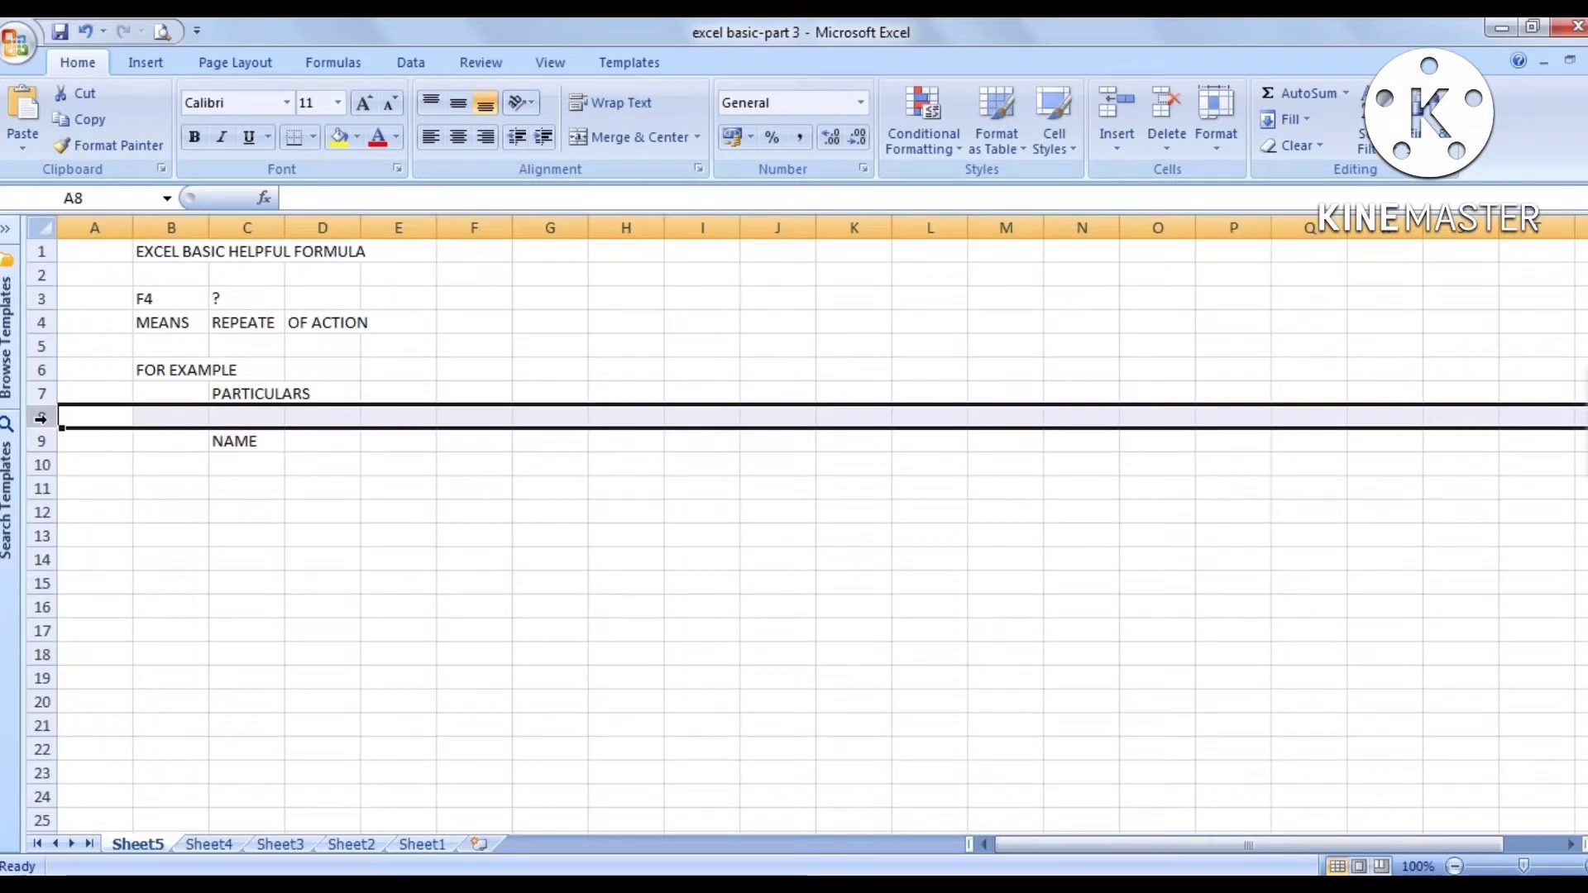
{"action": "left_click", "coordinate": [198, 473]}
- Increase the height of row 10, just below the NAME row, and select the whole of row 11
{"action": "left_click", "coordinate": [39, 465]}
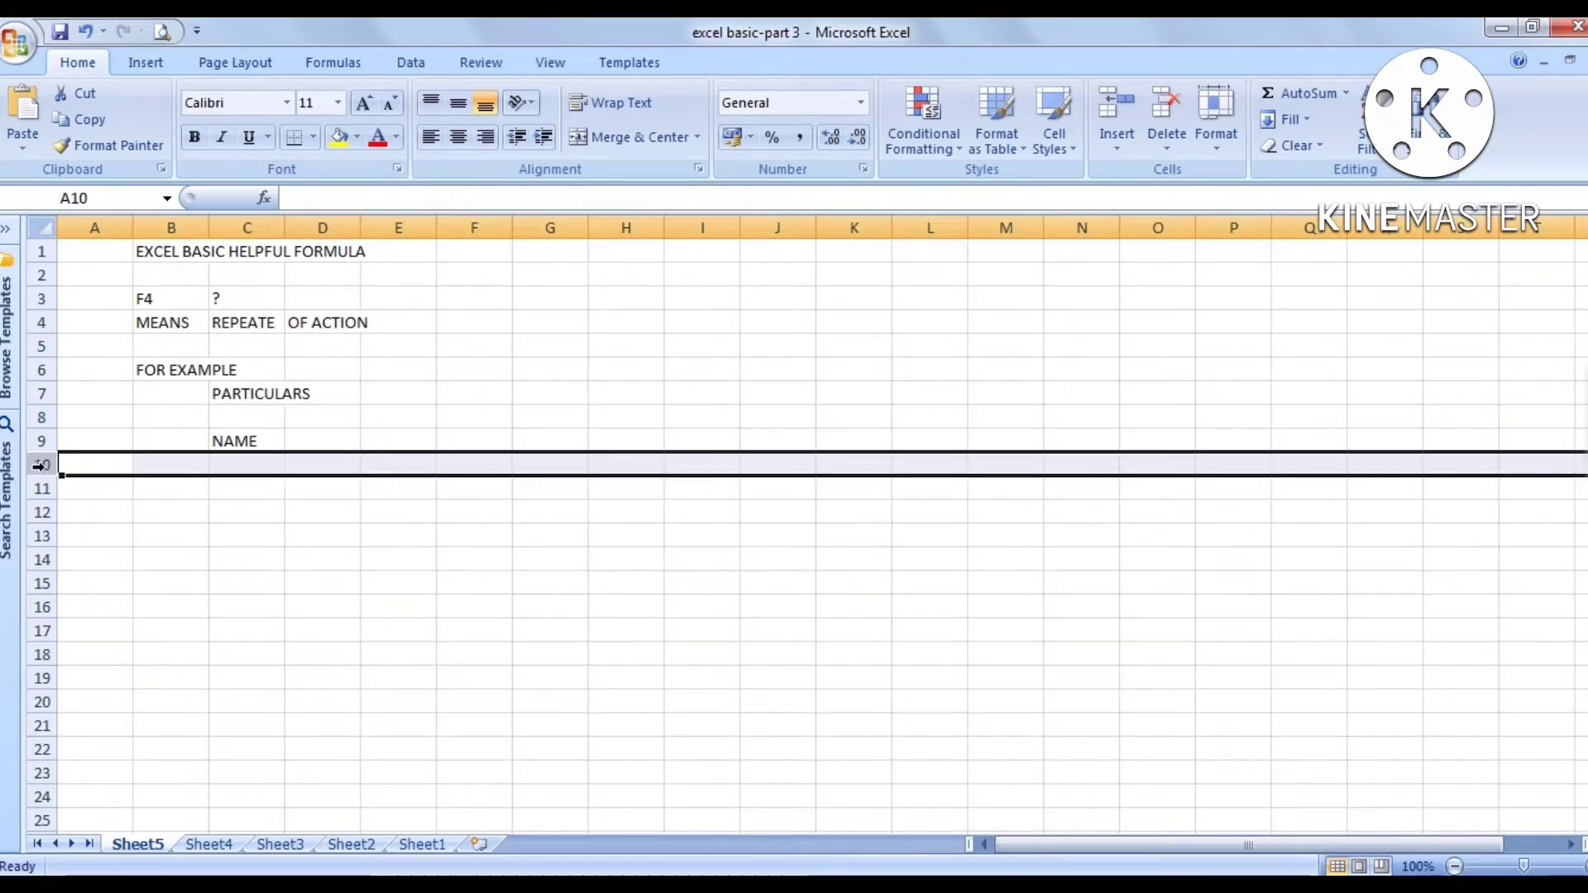
{"action": "left_click", "coordinate": [243, 463]}
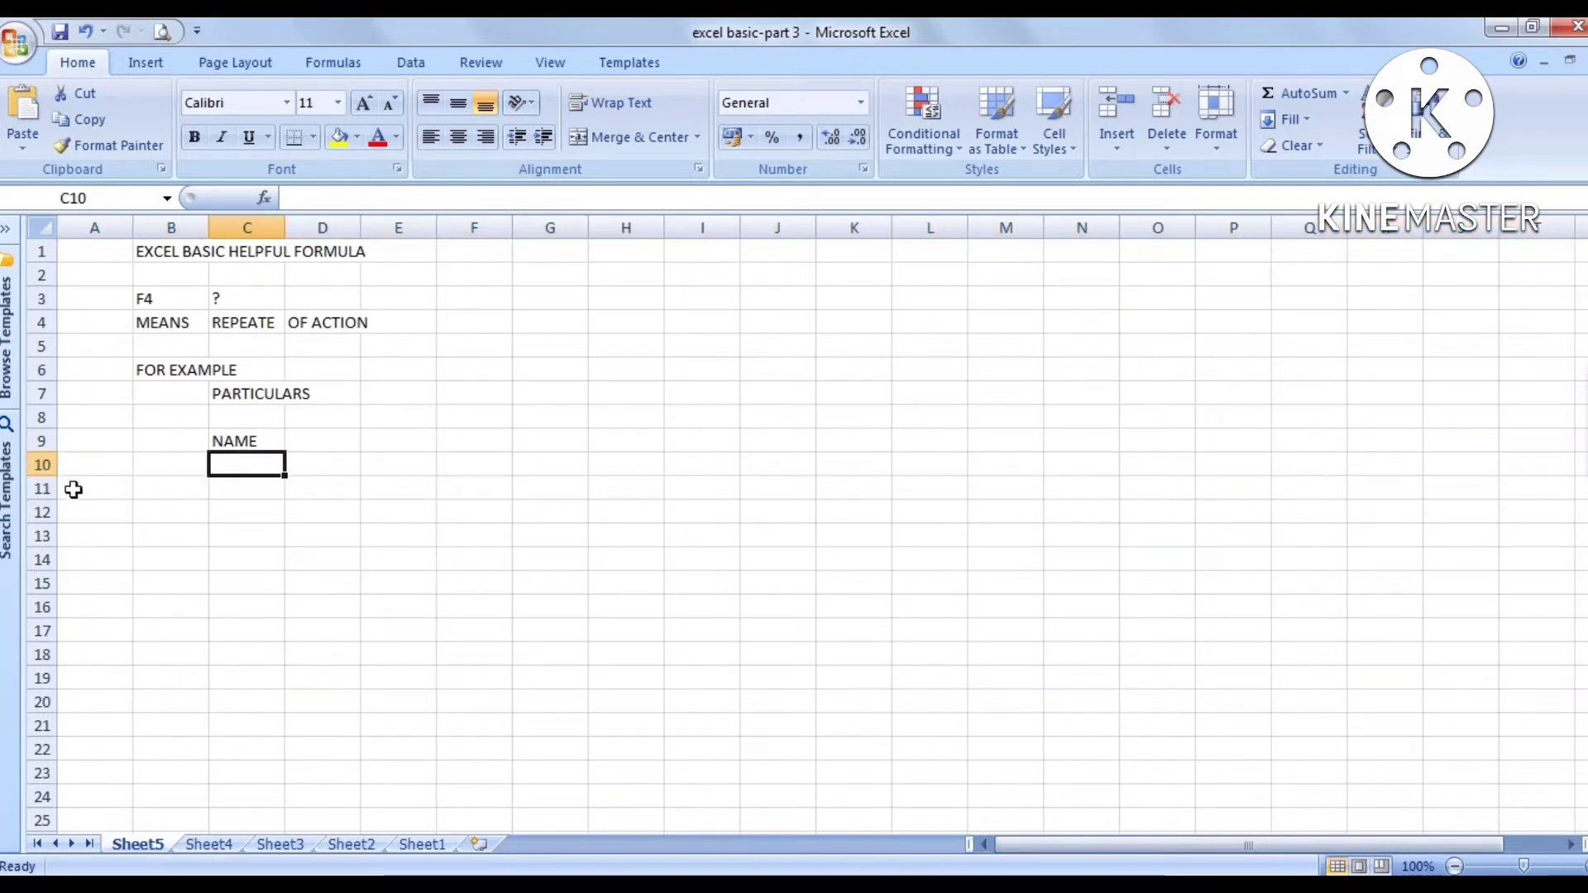
{"action": "left_click_drag", "start_coordinate": [41, 476], "coordinate": [41, 489]}
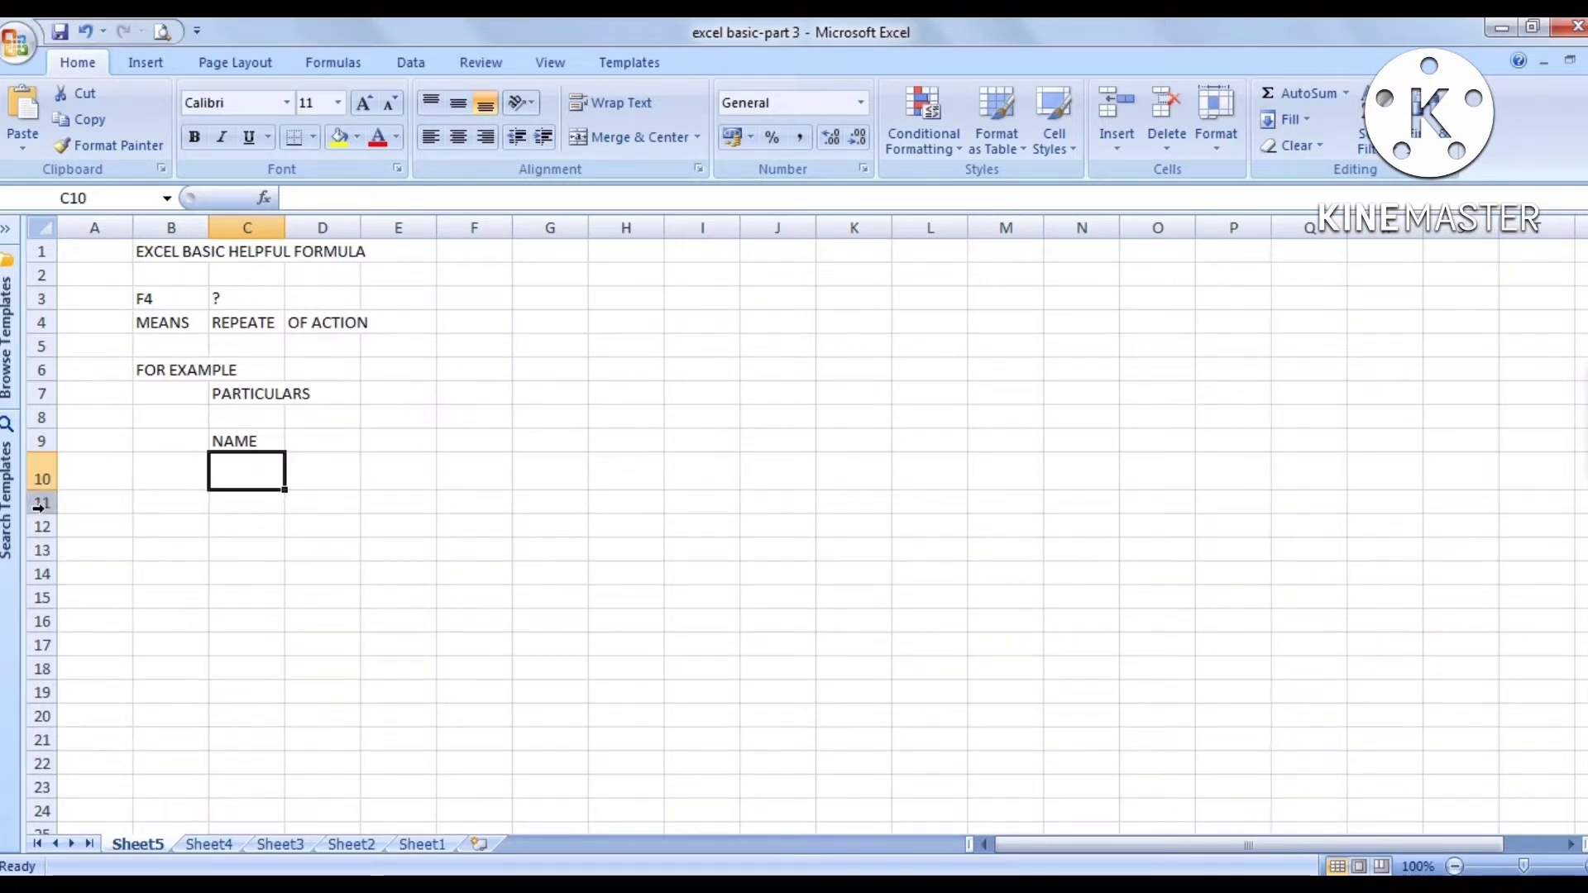
{"action": "left_click", "coordinate": [42, 502]}
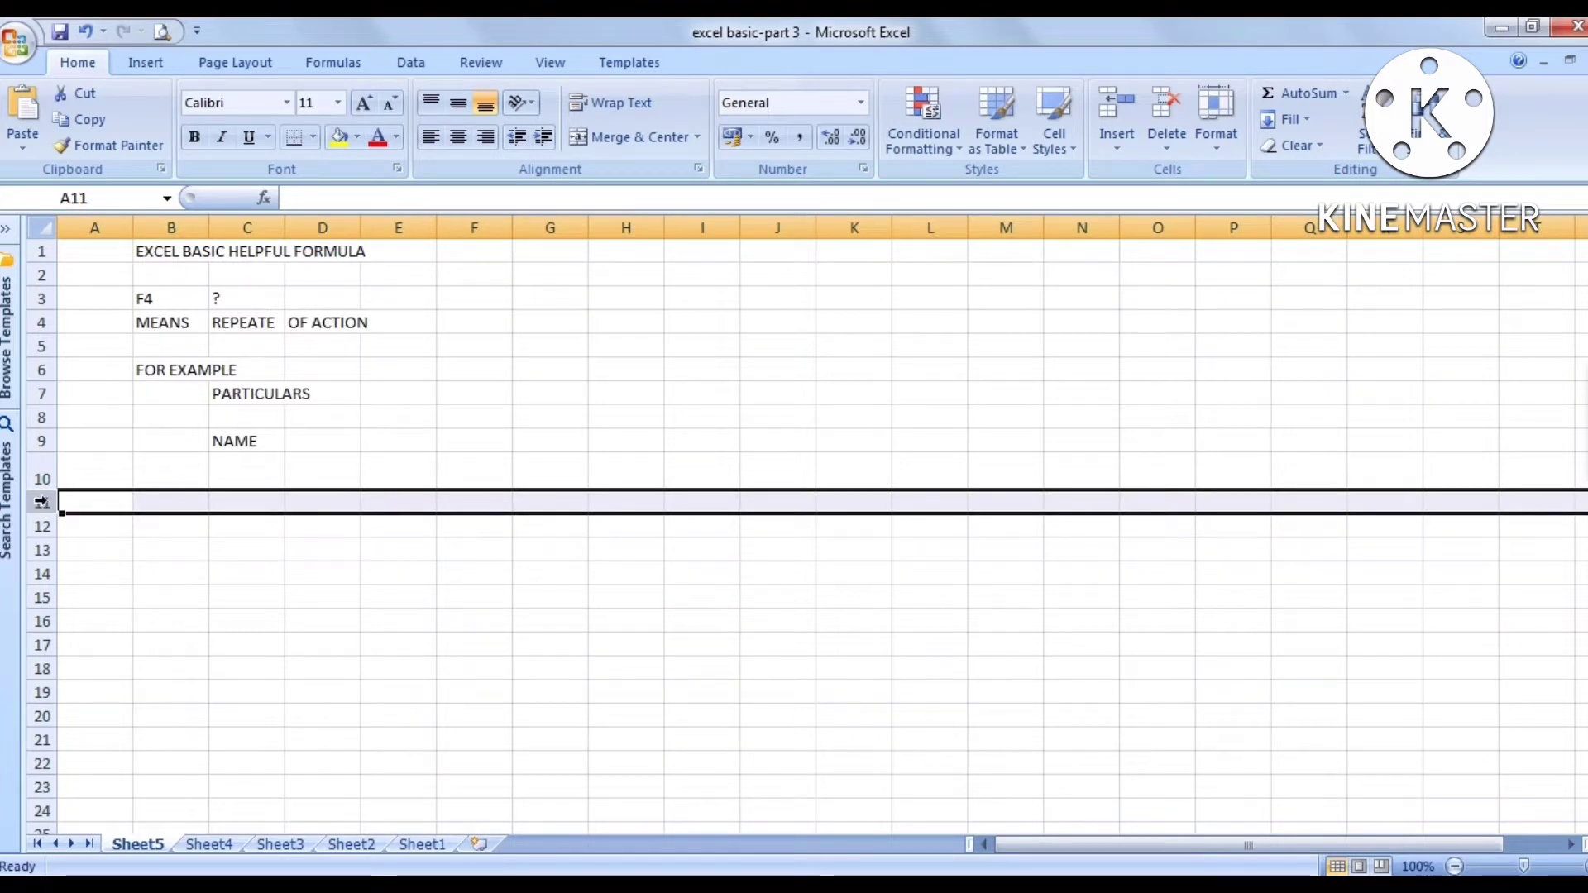
{"action": "left_click", "coordinate": [217, 844]}
{"action": "right_click", "coordinate": [216, 842]}
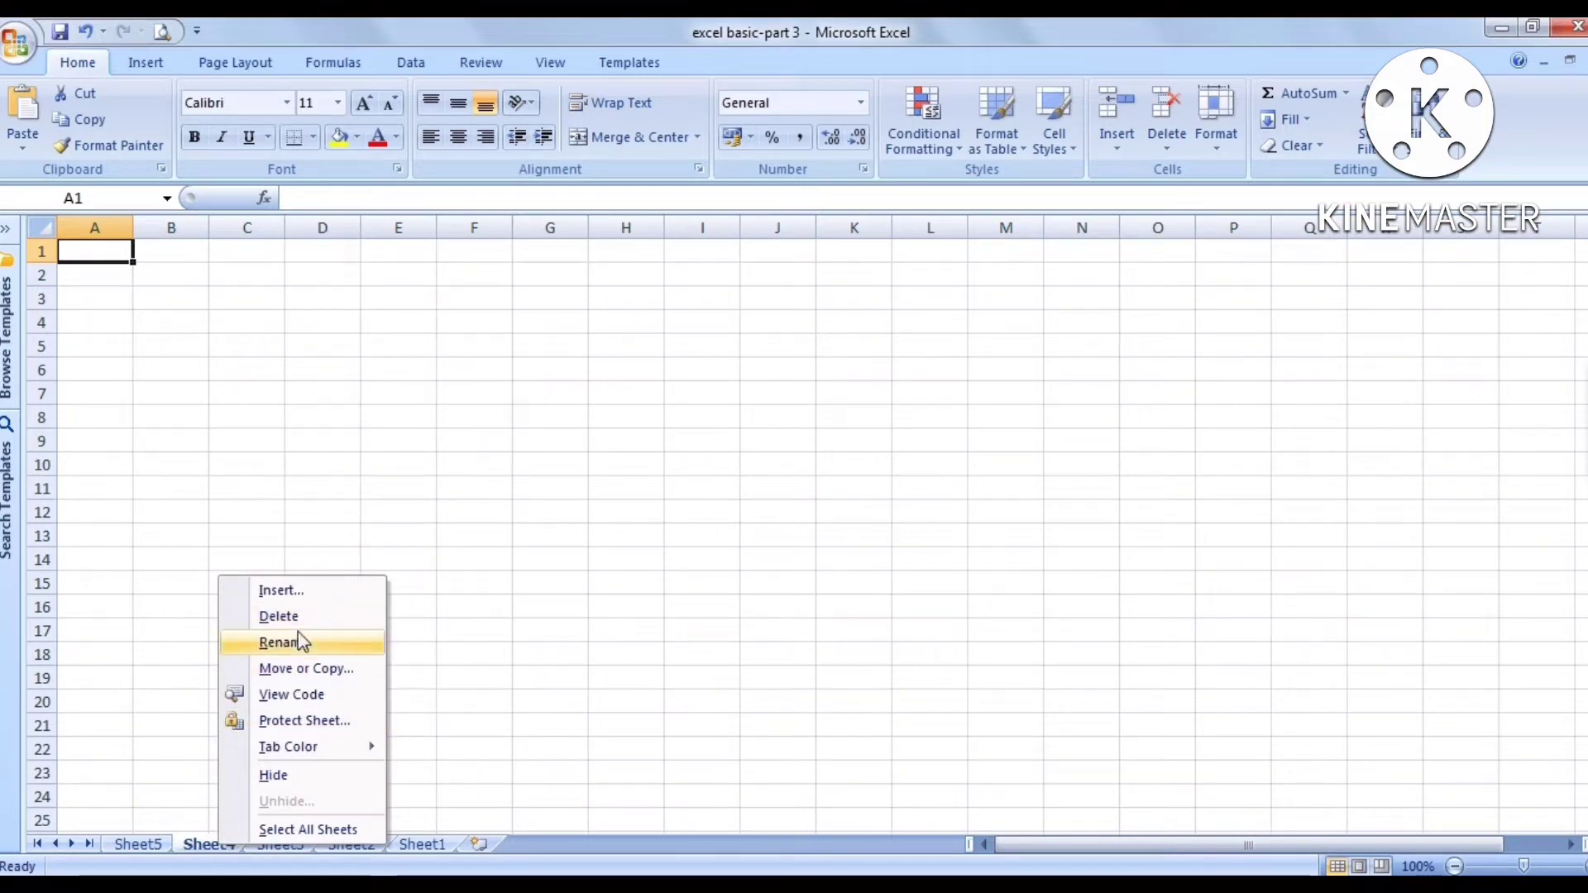
{"action": "left_click", "coordinate": [279, 642]}
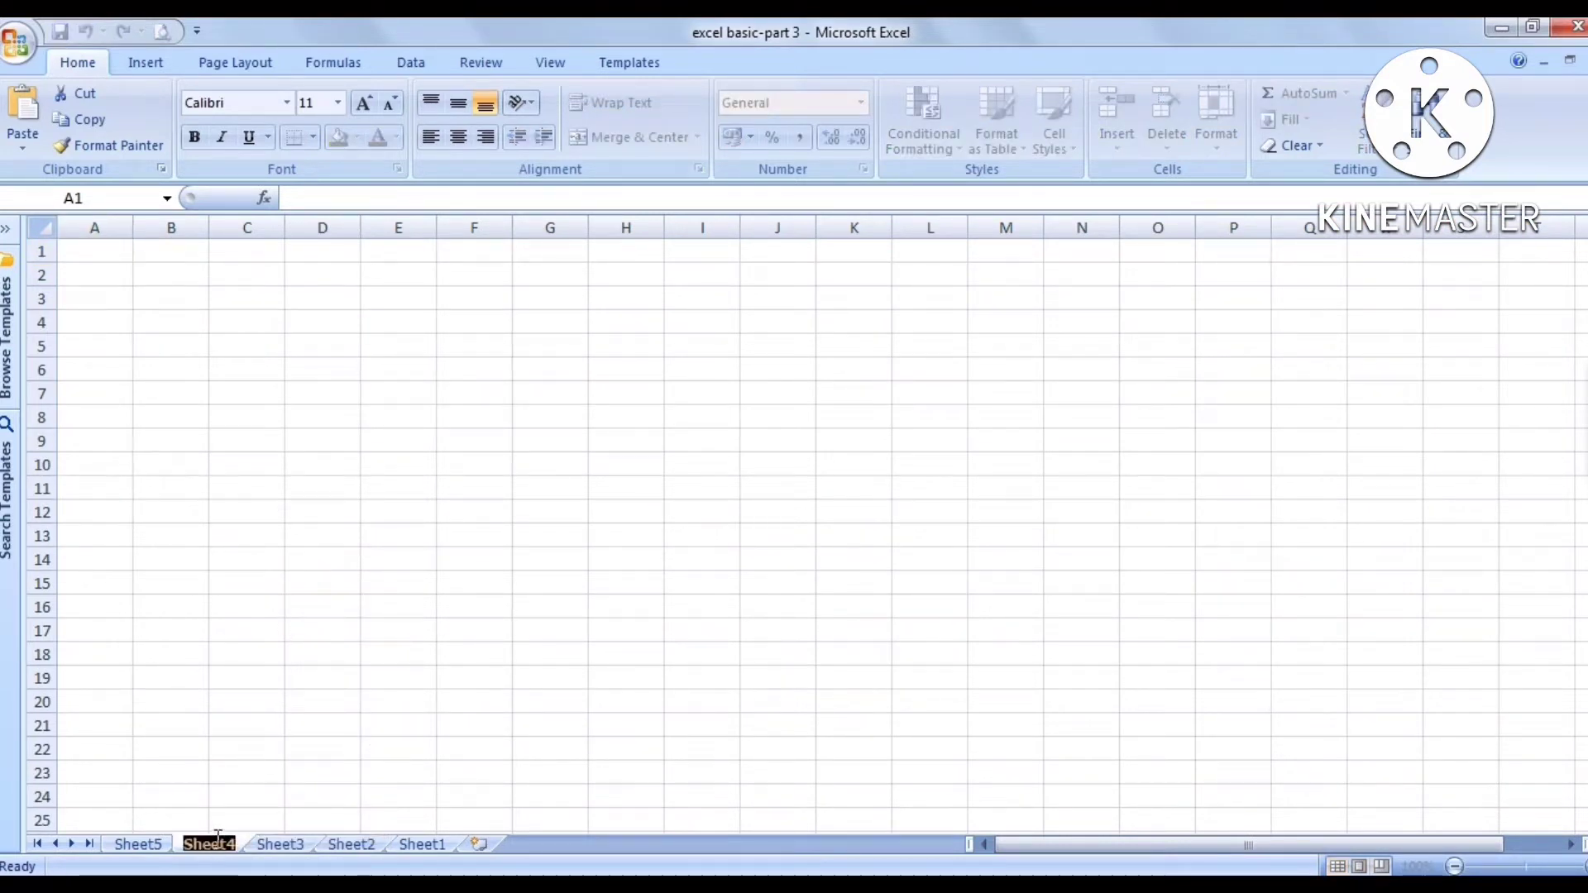
{"action": "left_click", "coordinate": [229, 777]}
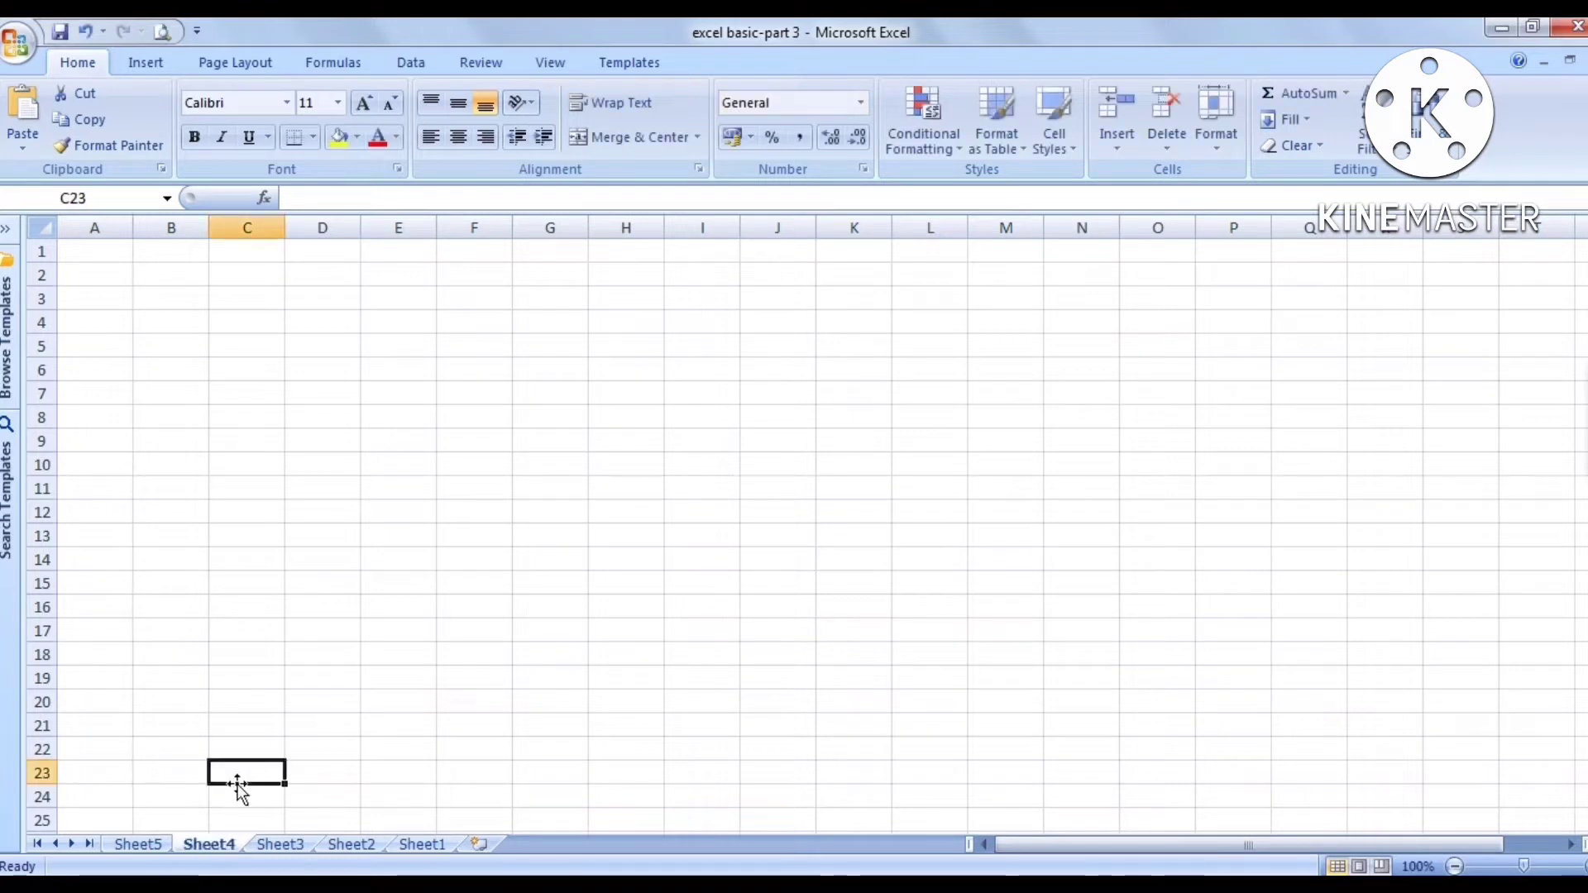
- Delete Sheet4, Sheet3, Sheet2 and Sheet1 one after another, keeping only Sheet5 in the workbook
{"action": "right_click", "coordinate": [213, 847]}
{"action": "left_click", "coordinate": [296, 623]}
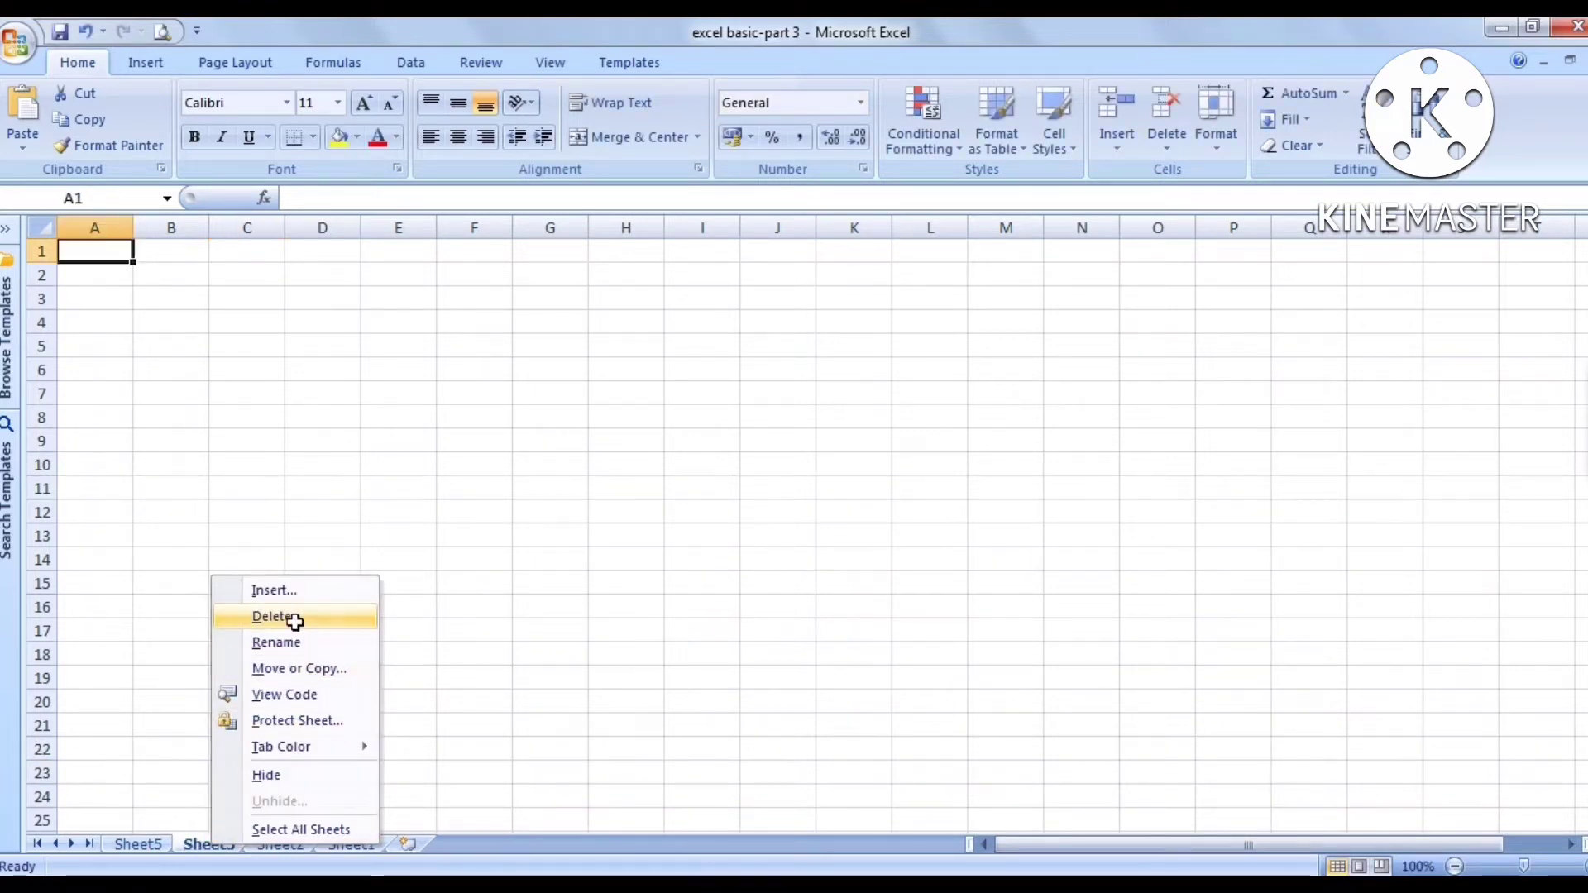
{"action": "left_click", "coordinate": [295, 623]}
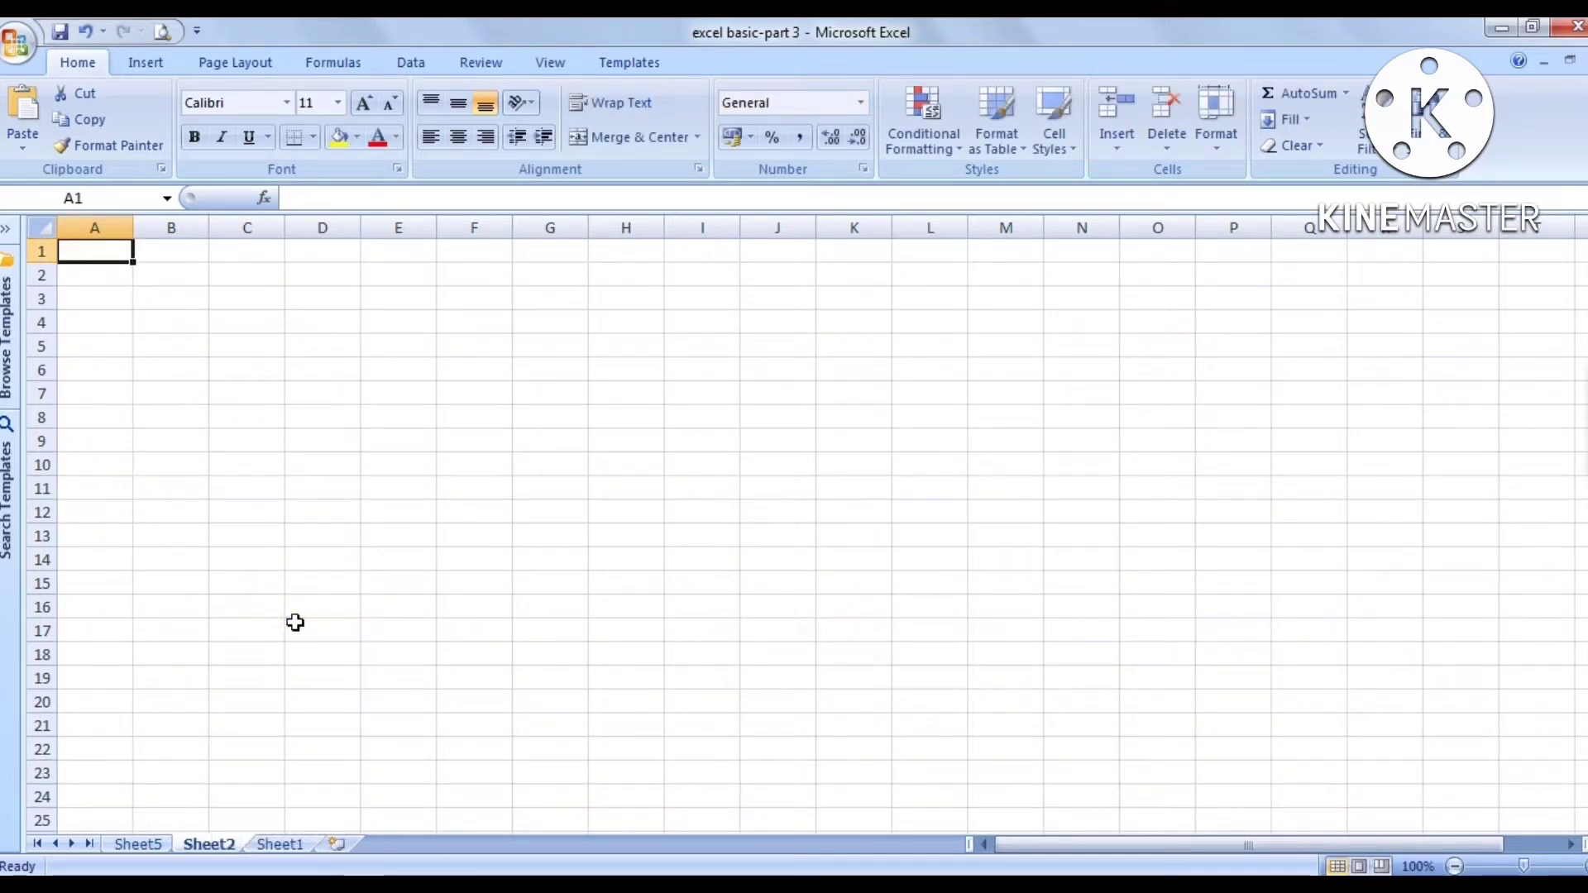
{"action": "left_click", "coordinate": [296, 623]}
{"action": "left_click", "coordinate": [295, 623]}
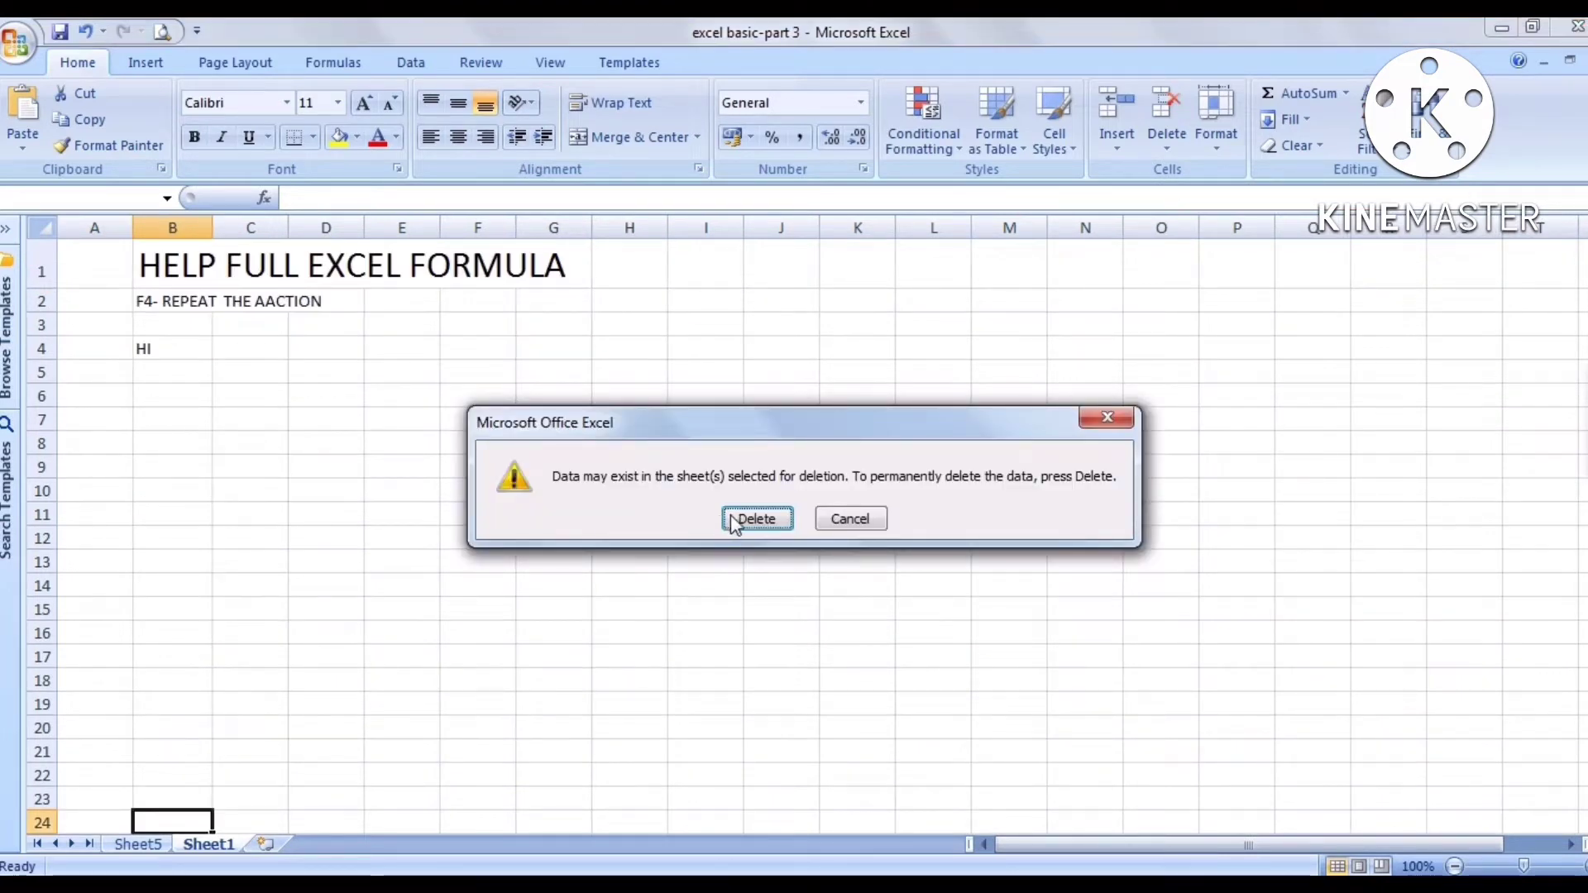
{"action": "left_click", "coordinate": [758, 520]}
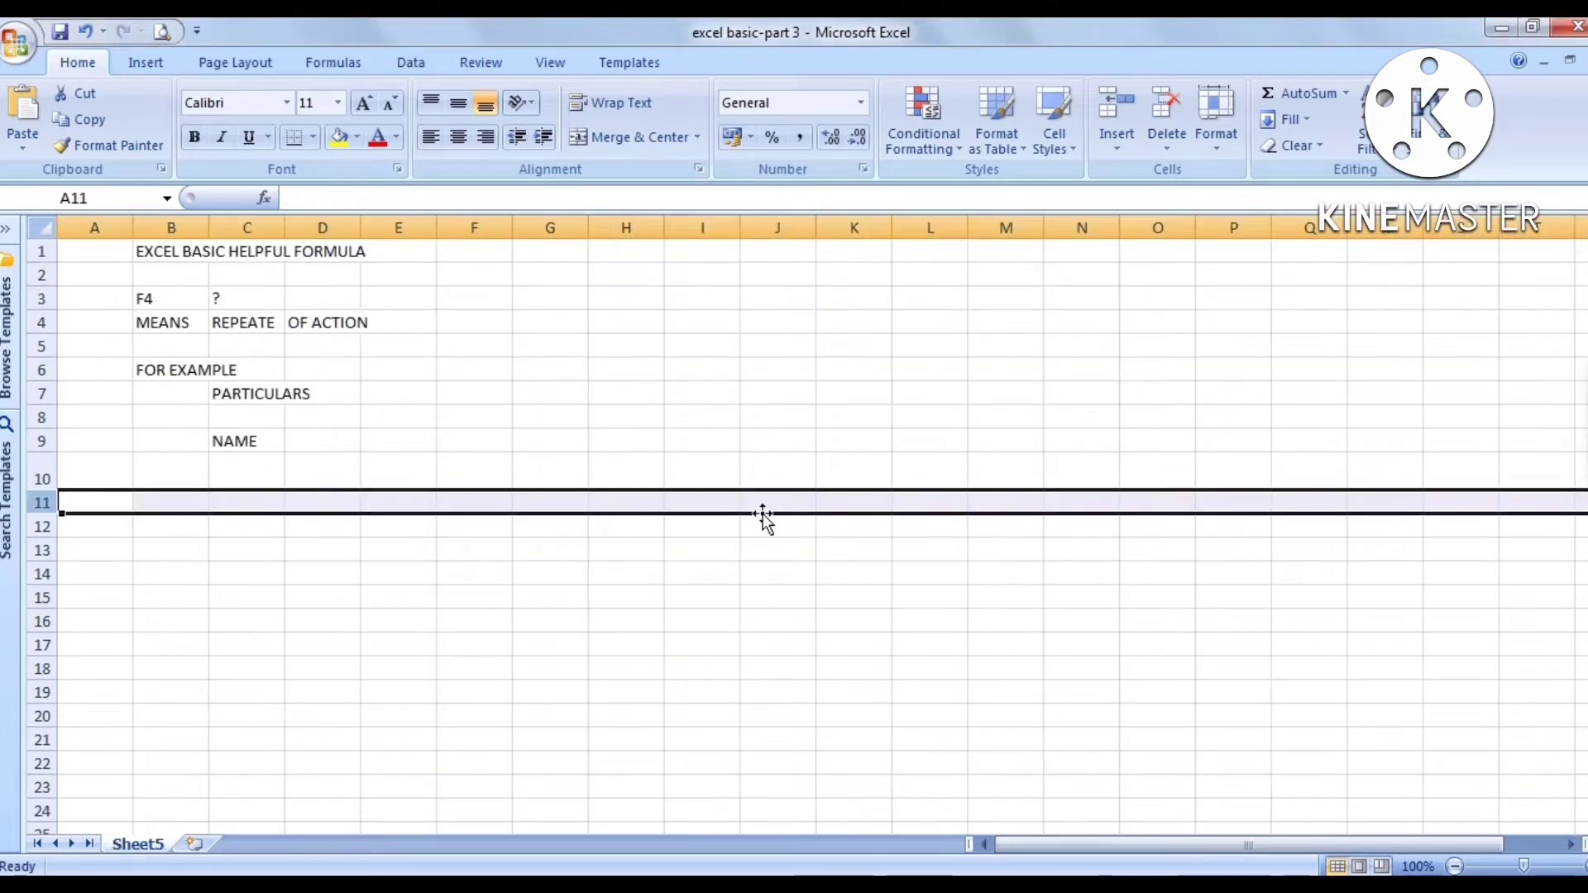
- Insert a blank worksheet before Sheet5 and repeat the insertion three more times
{"action": "right_click", "coordinate": [142, 842]}
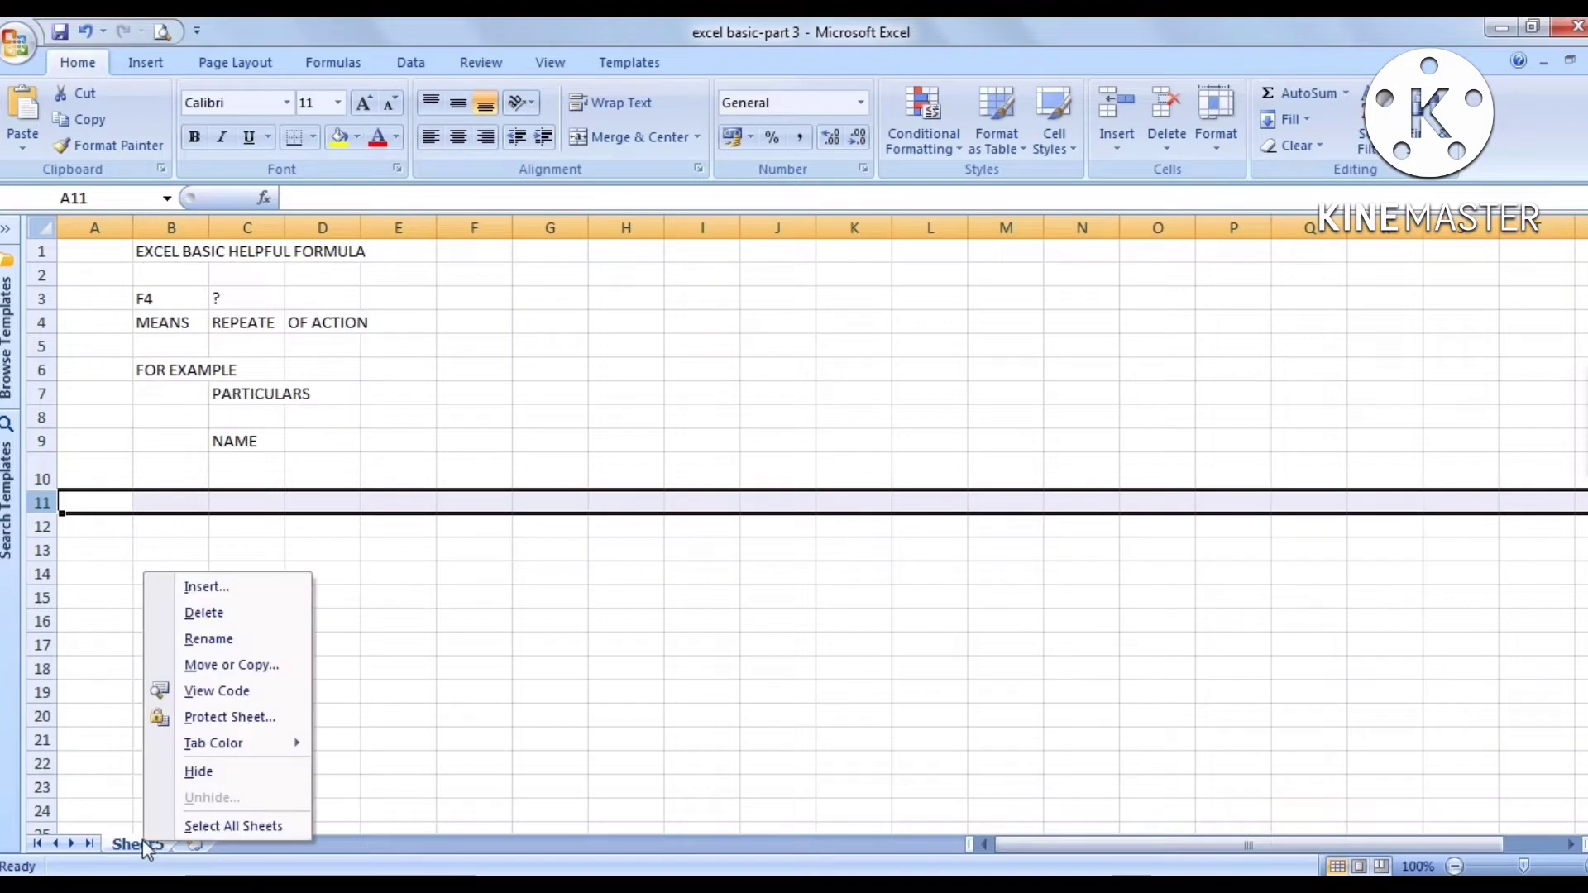
{"action": "left_click", "coordinate": [238, 595]}
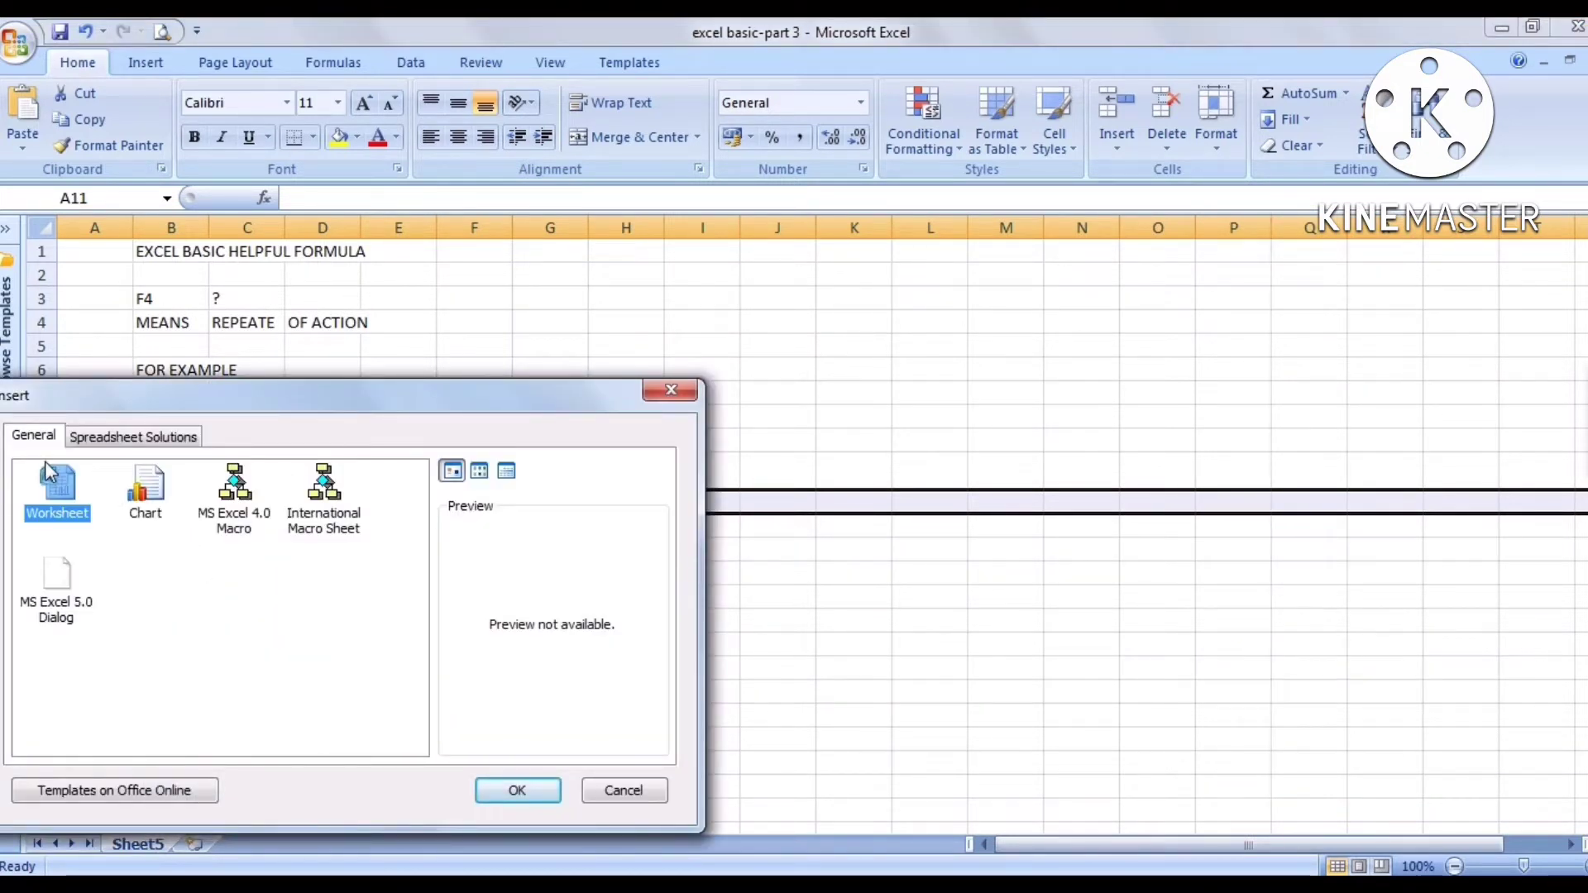
{"action": "left_click", "coordinate": [519, 794]}
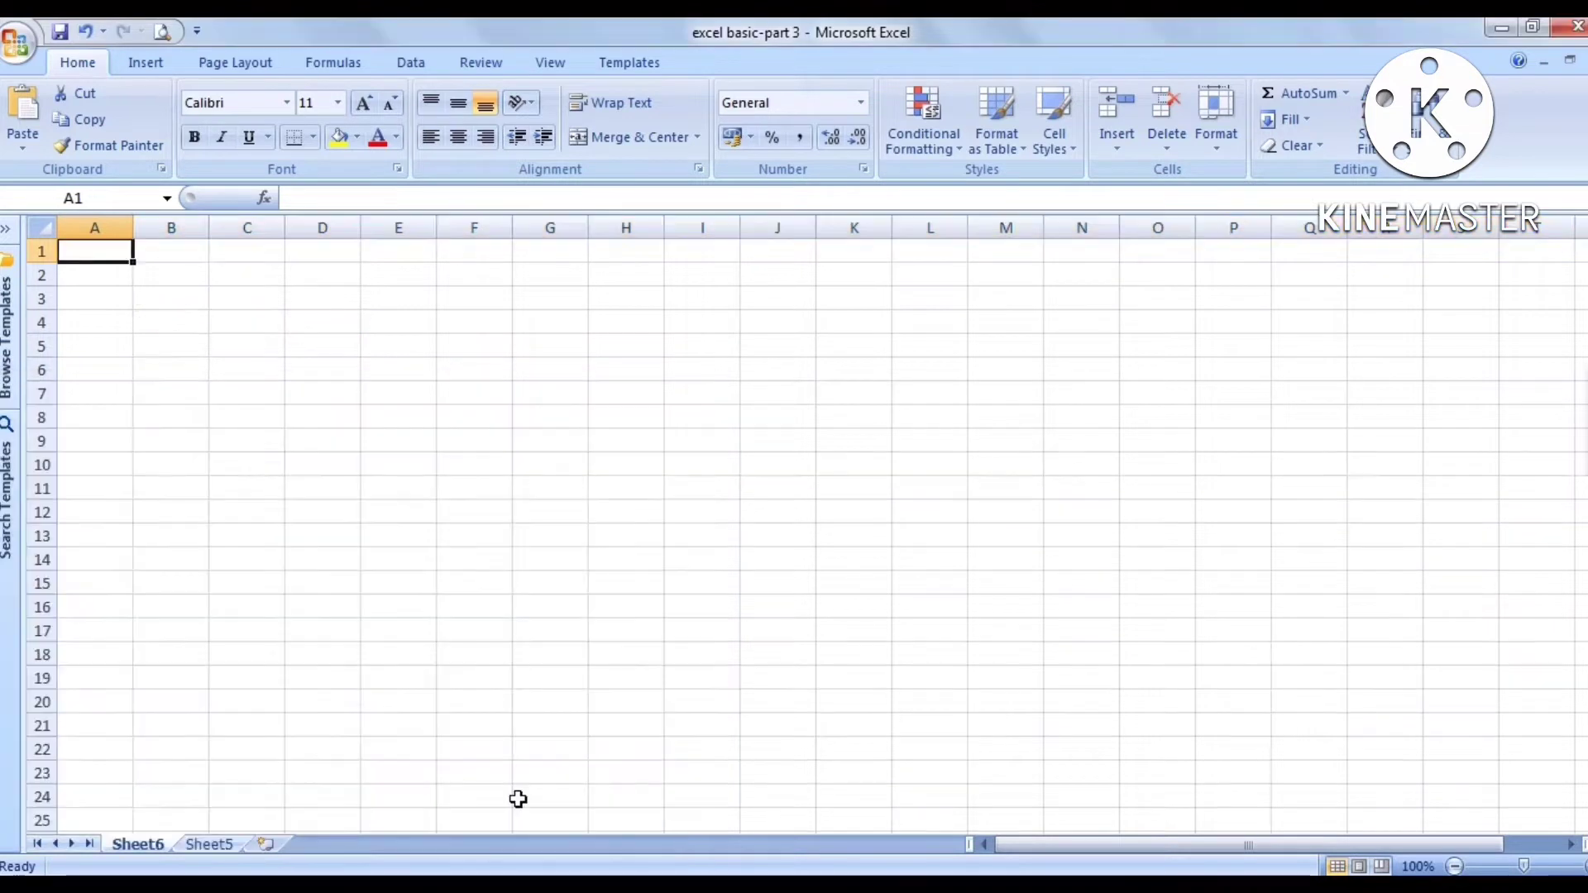
{"action": "key", "text": "shift+F11"}
{"action": "key", "text": "shift+F11"}
{"action": "key", "text": "shift+F11"}
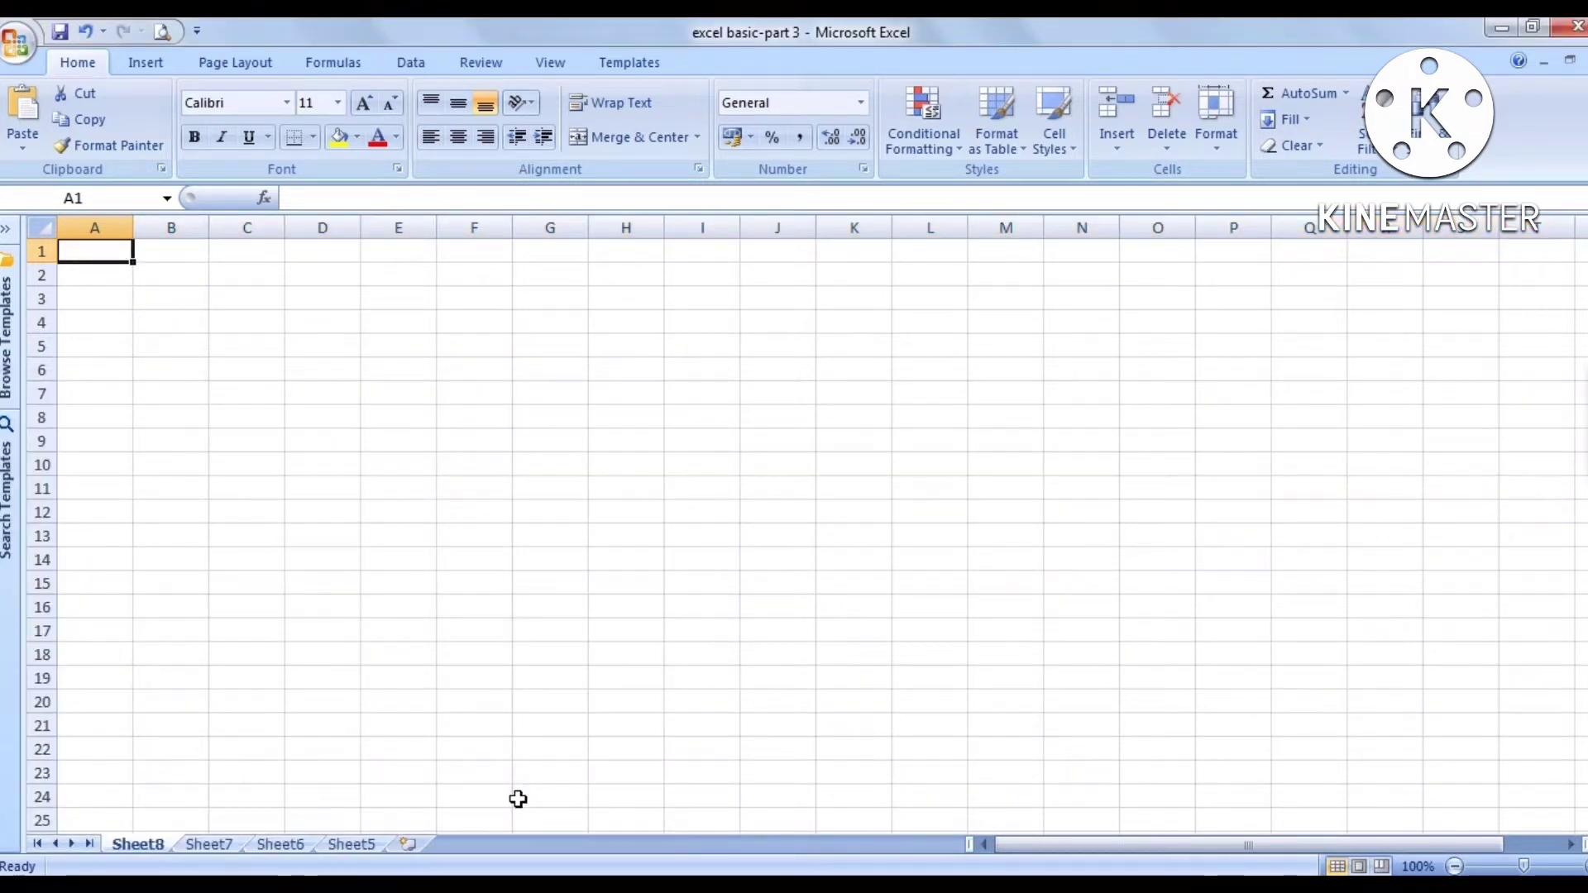
- Enter the note "F4 - REPEATE THE EXISTING ACTION" in cell B2 of Sheet9
{"action": "left_click", "coordinate": [304, 817]}
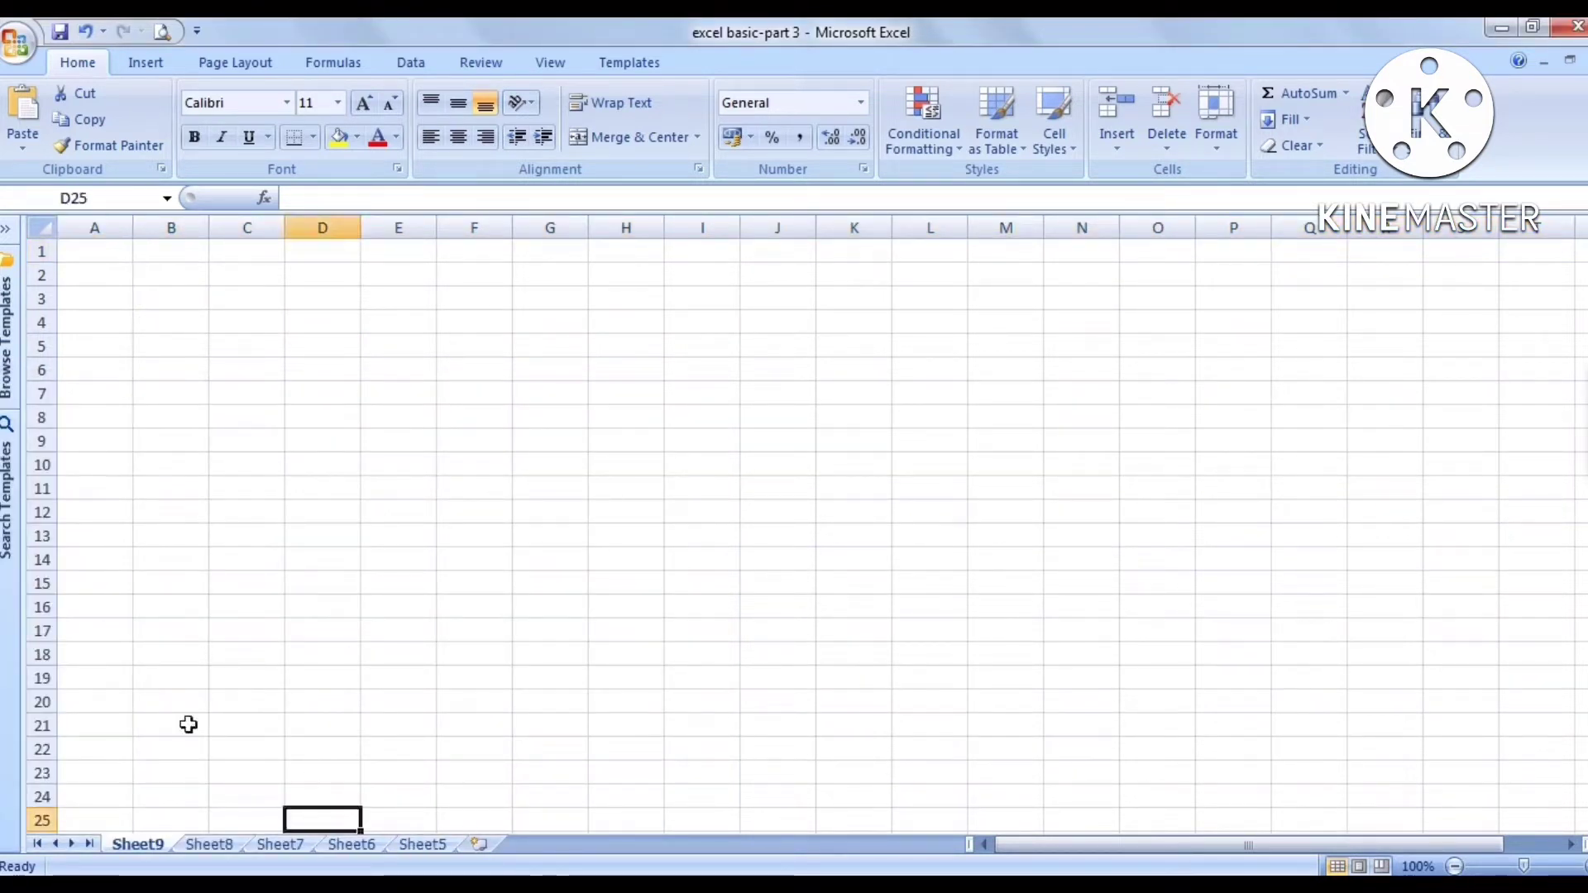
{"action": "left_click", "coordinate": [152, 439]}
{"action": "key", "text": "ctrl+Home"}
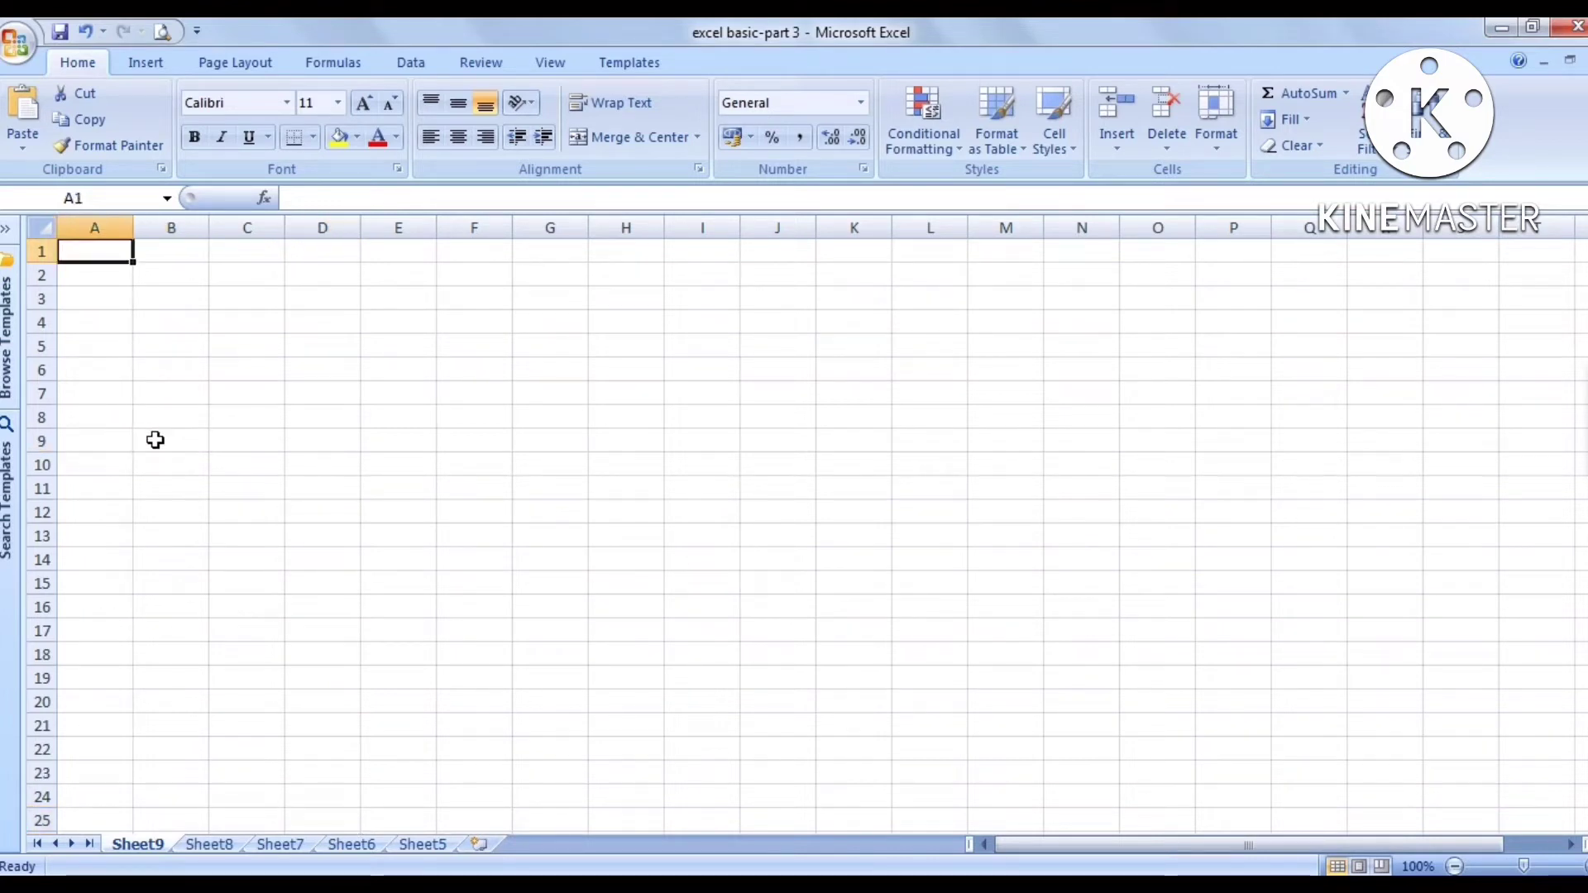
{"action": "left_click", "coordinate": [166, 313]}
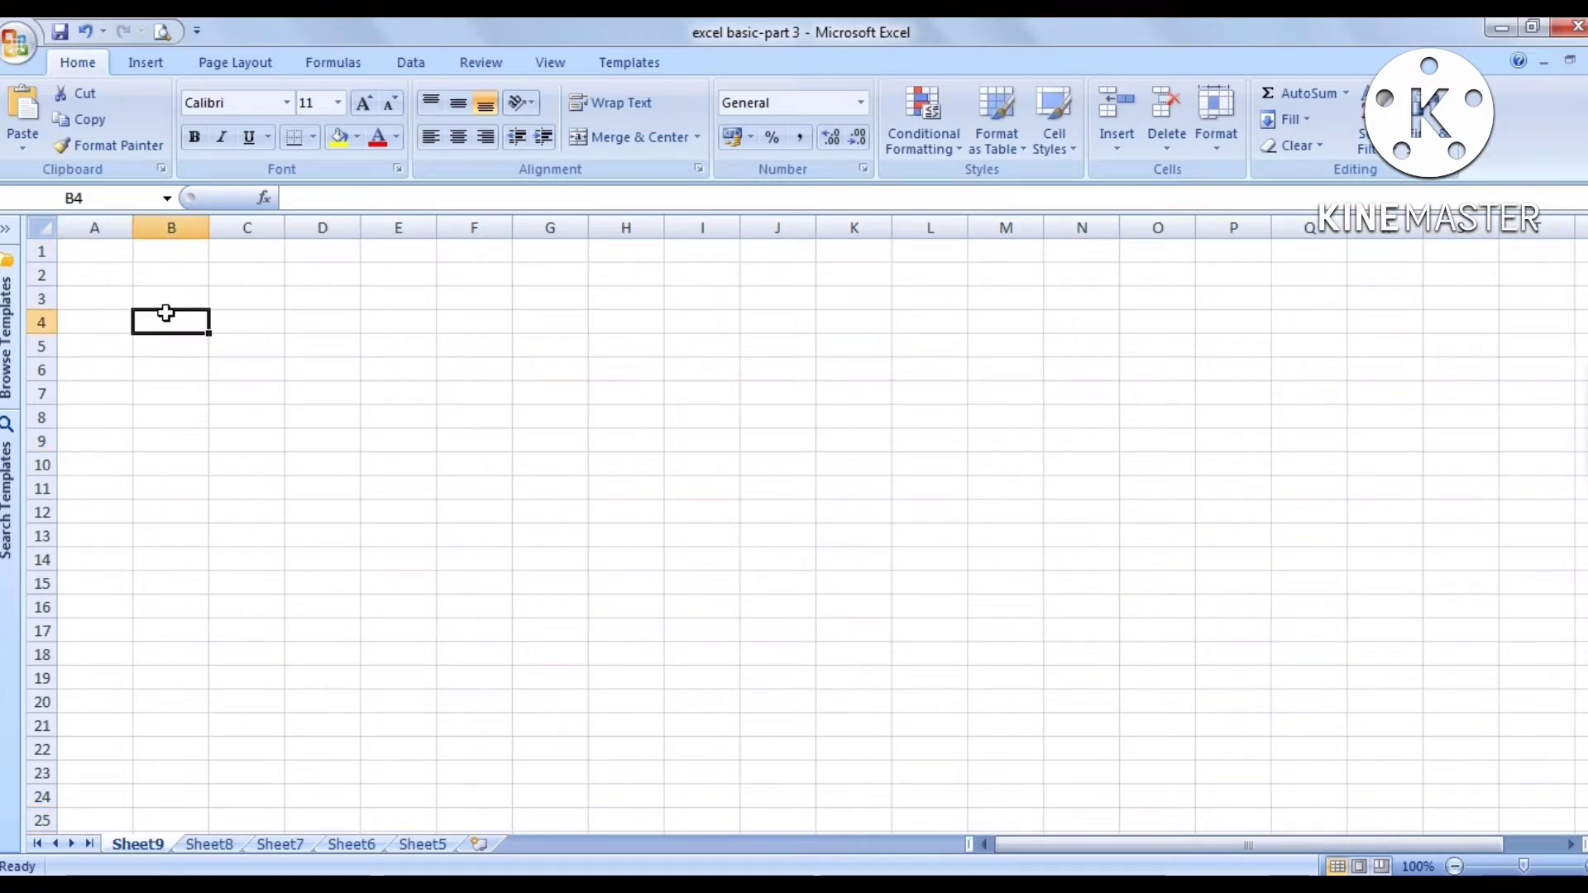
{"action": "left_click", "coordinate": [176, 260]}
{"action": "left_click", "coordinate": [174, 273]}
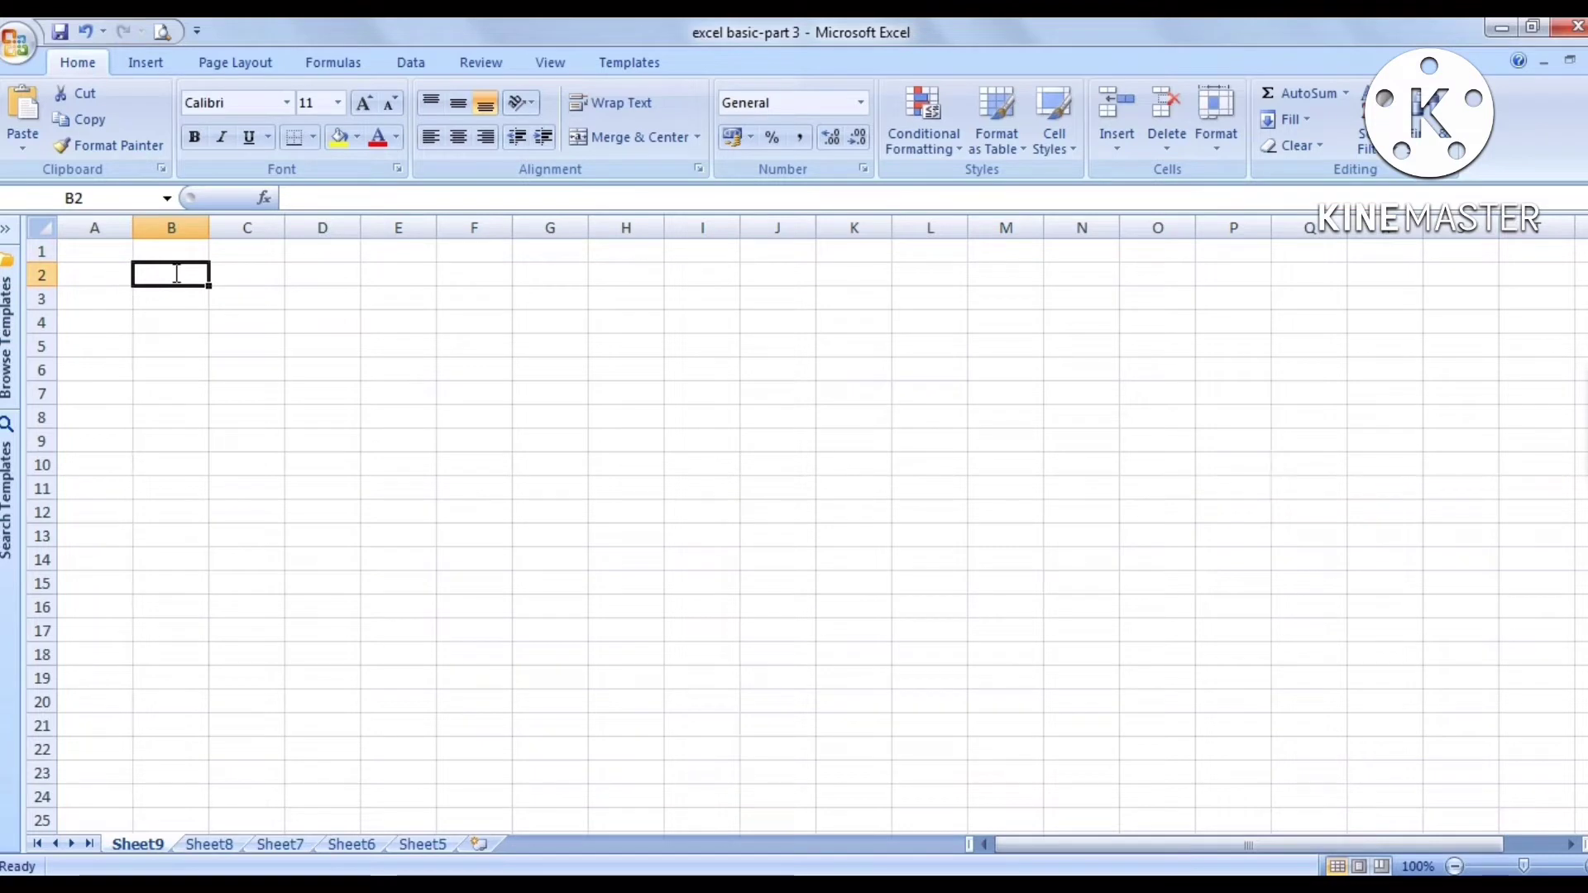
{"action": "type", "text": "F"}
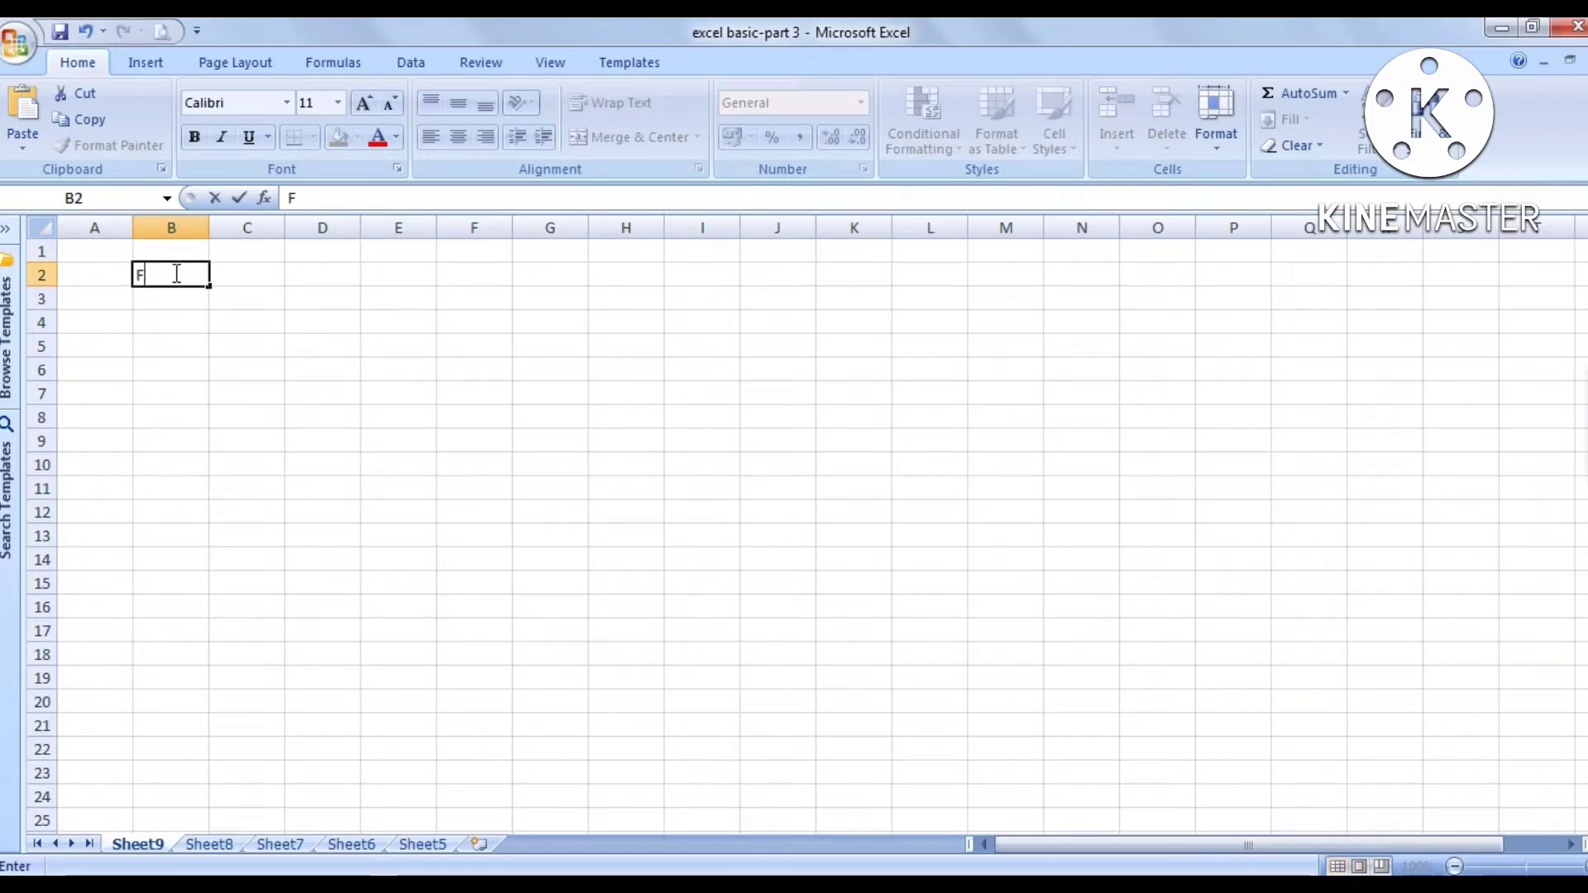
{"action": "type", "text": "4 - REP"}
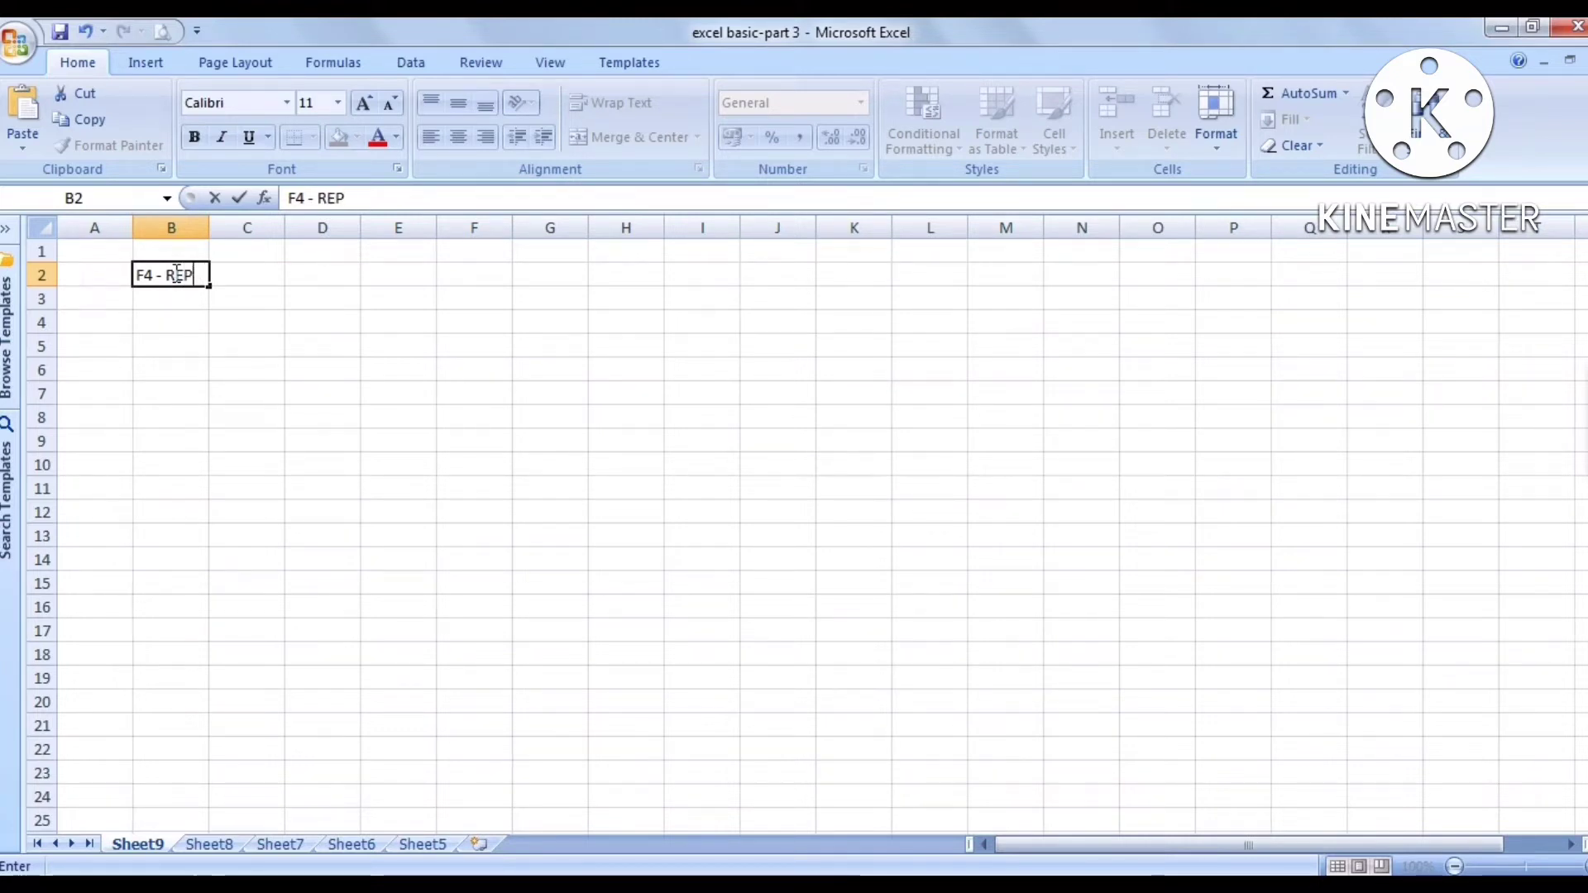
{"action": "type", "text": "EATE"}
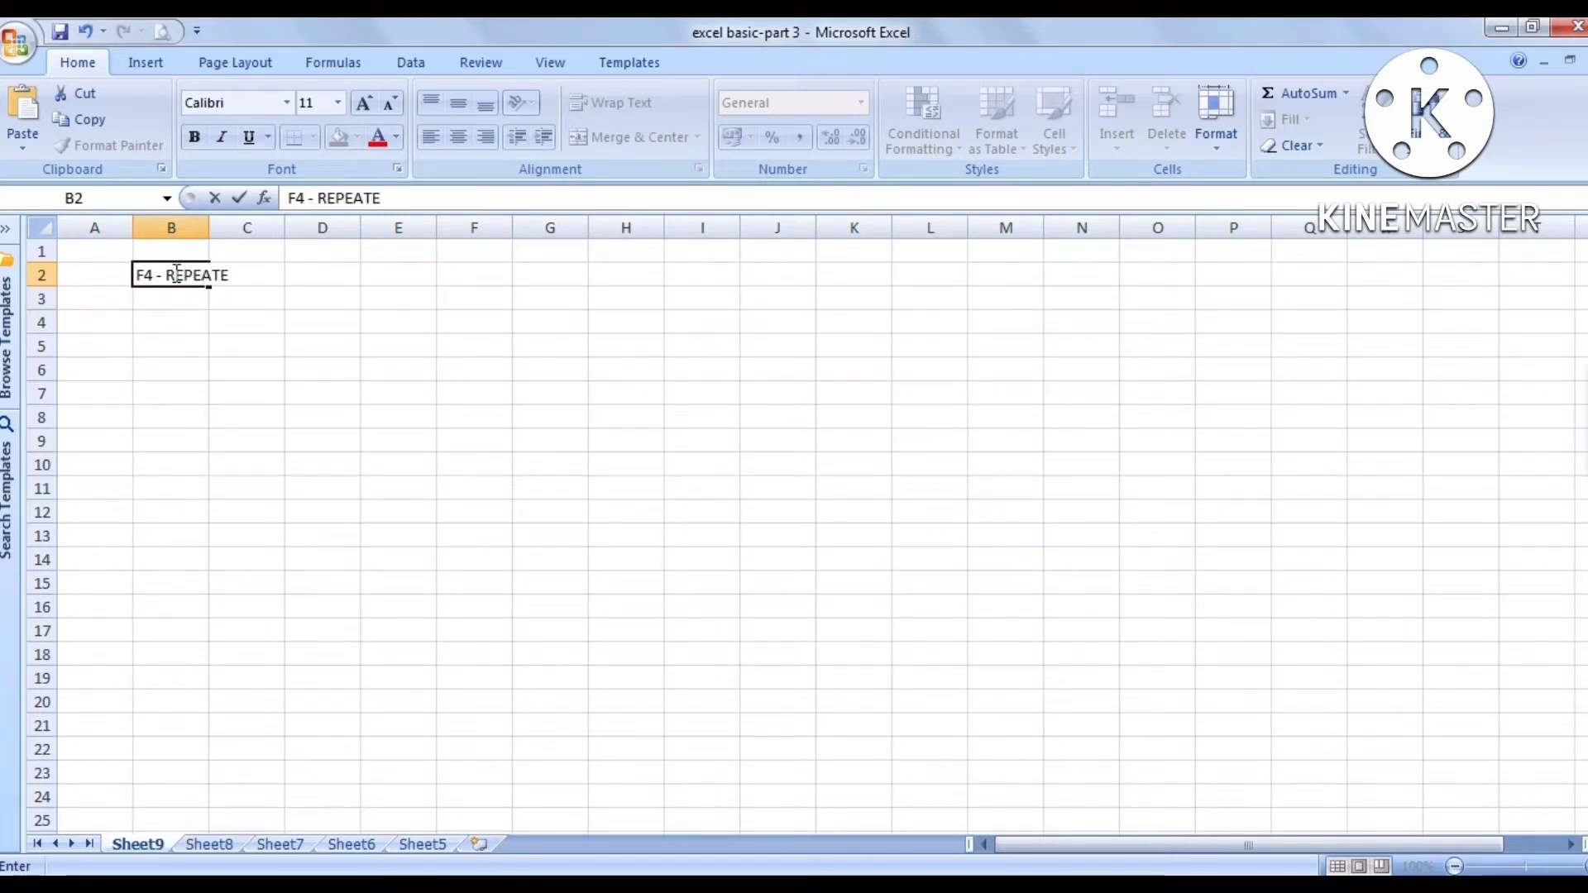
{"action": "type", "text": " THE EXISTI"}
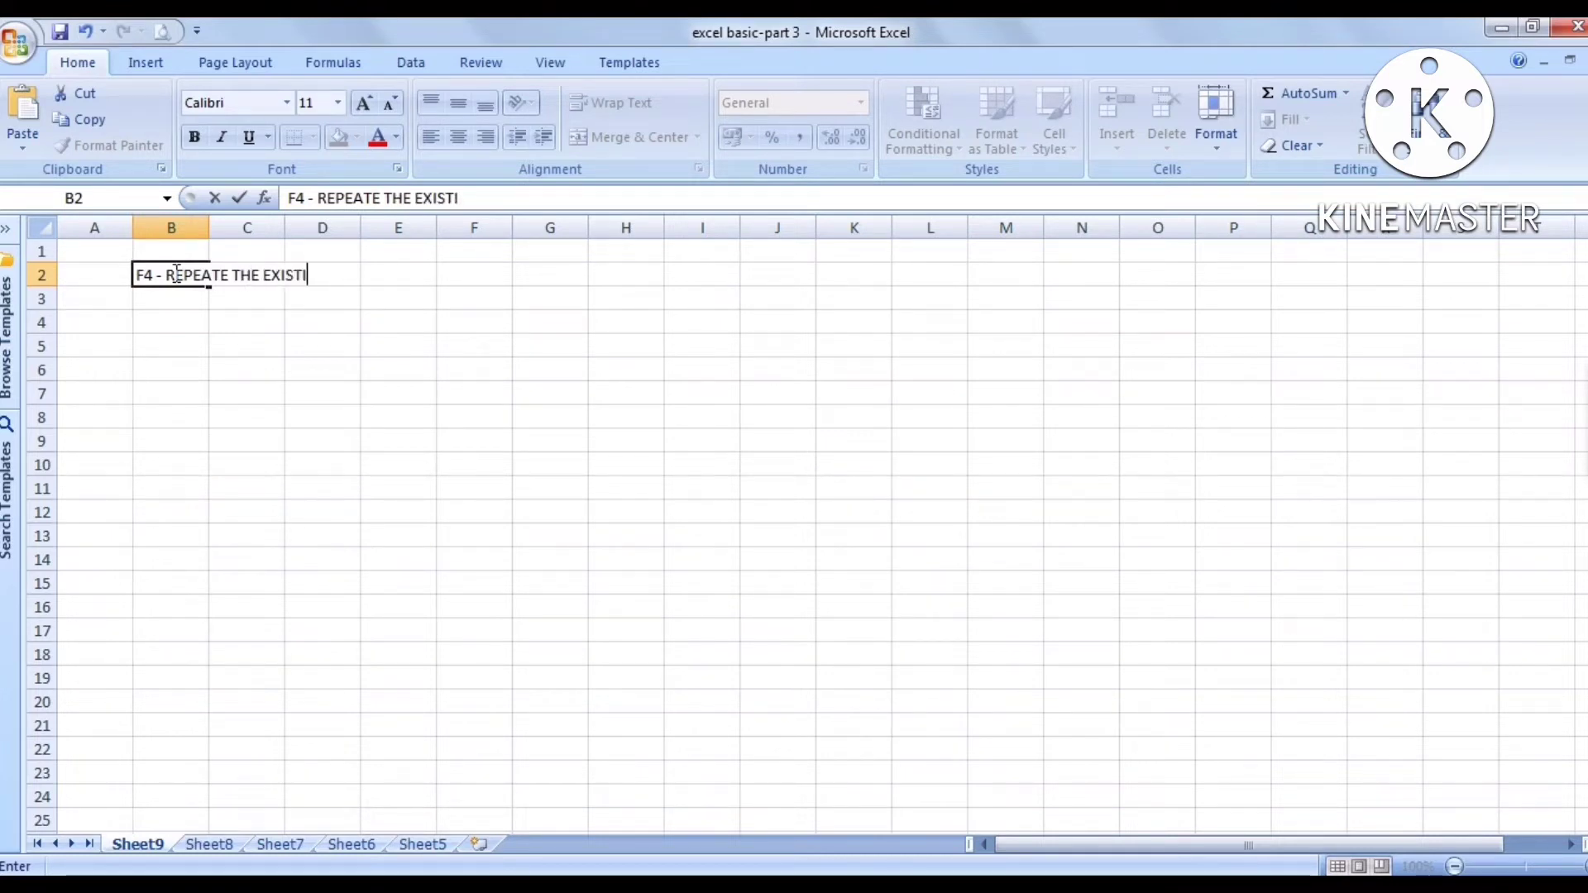
{"action": "type", "text": "NG A"}
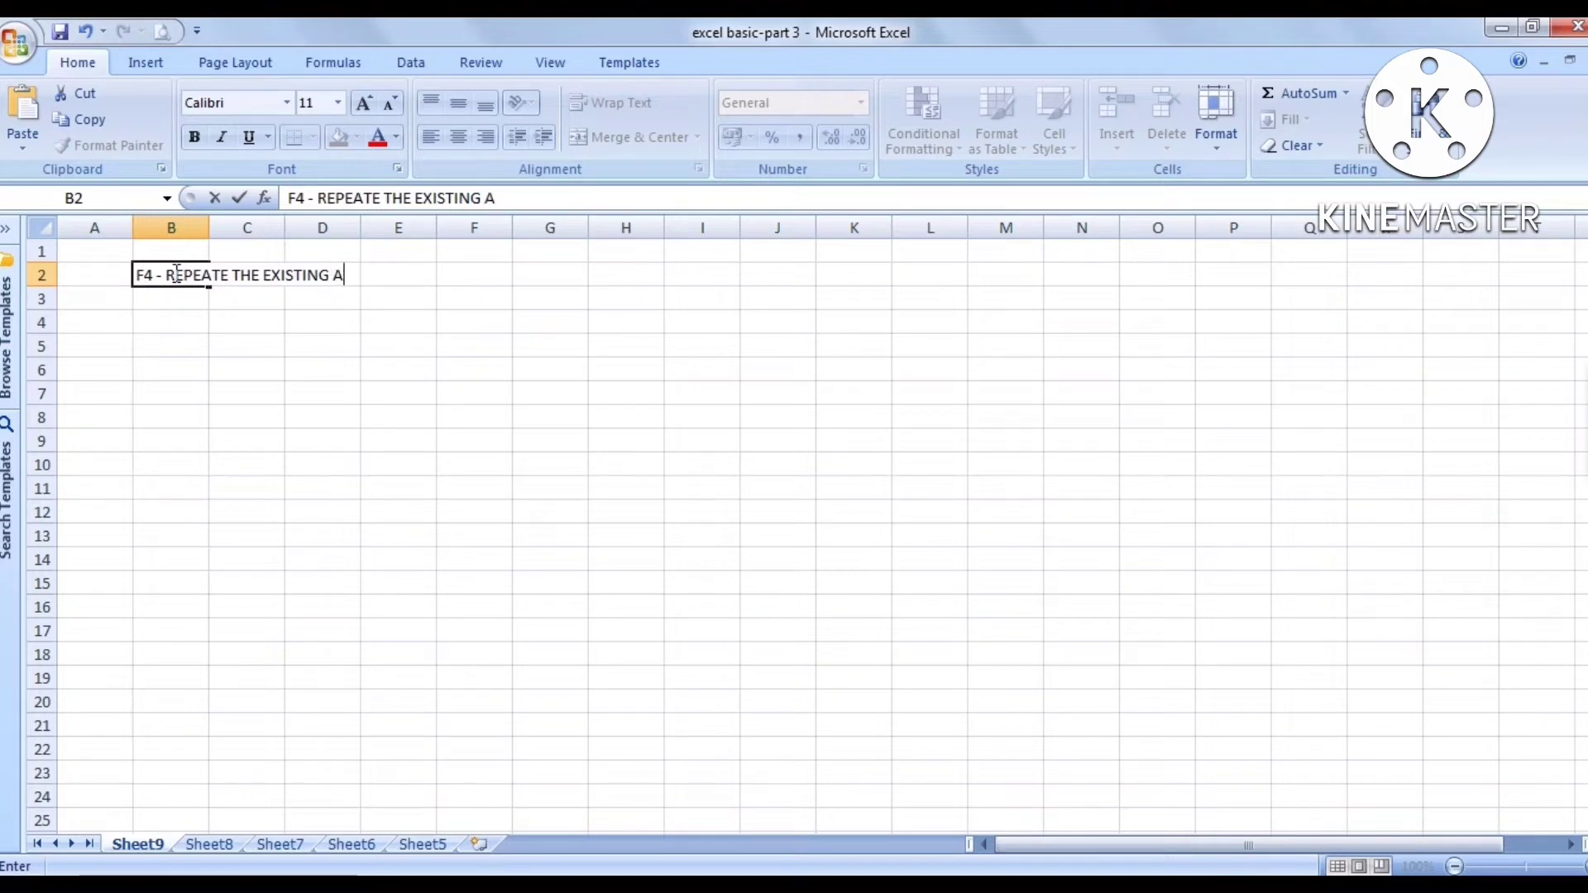
{"action": "type", "text": "CTION"}
{"action": "key", "text": "Return"}
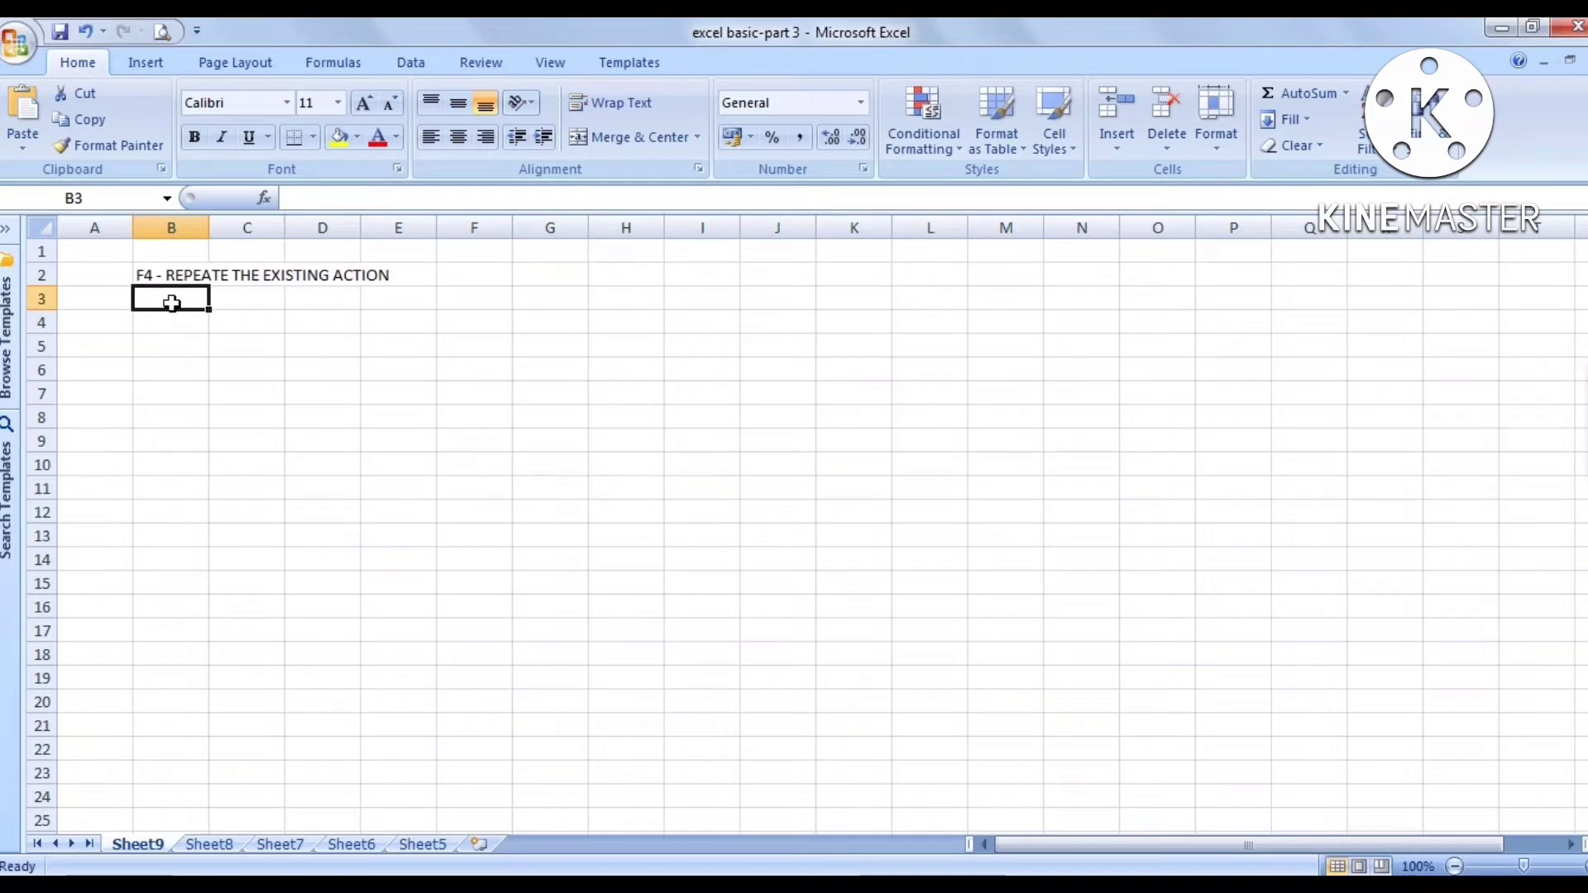
- Enter the text CONTROL D in cell B3, directly under the F4 note
{"action": "type", "text": "CONTROL"}
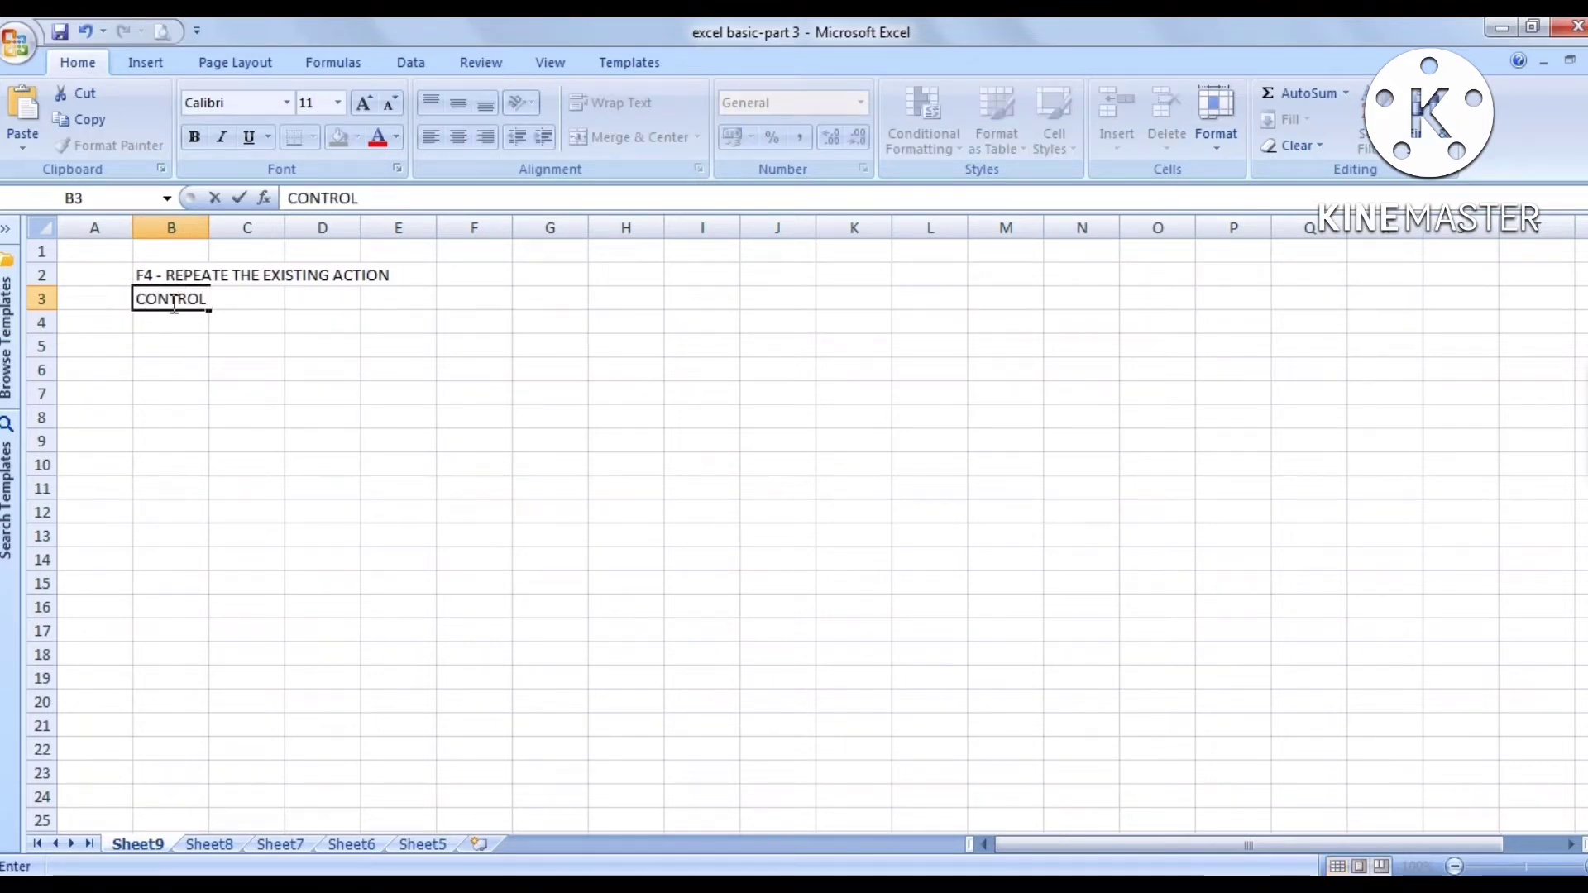
{"action": "type", "text": " d\\"}
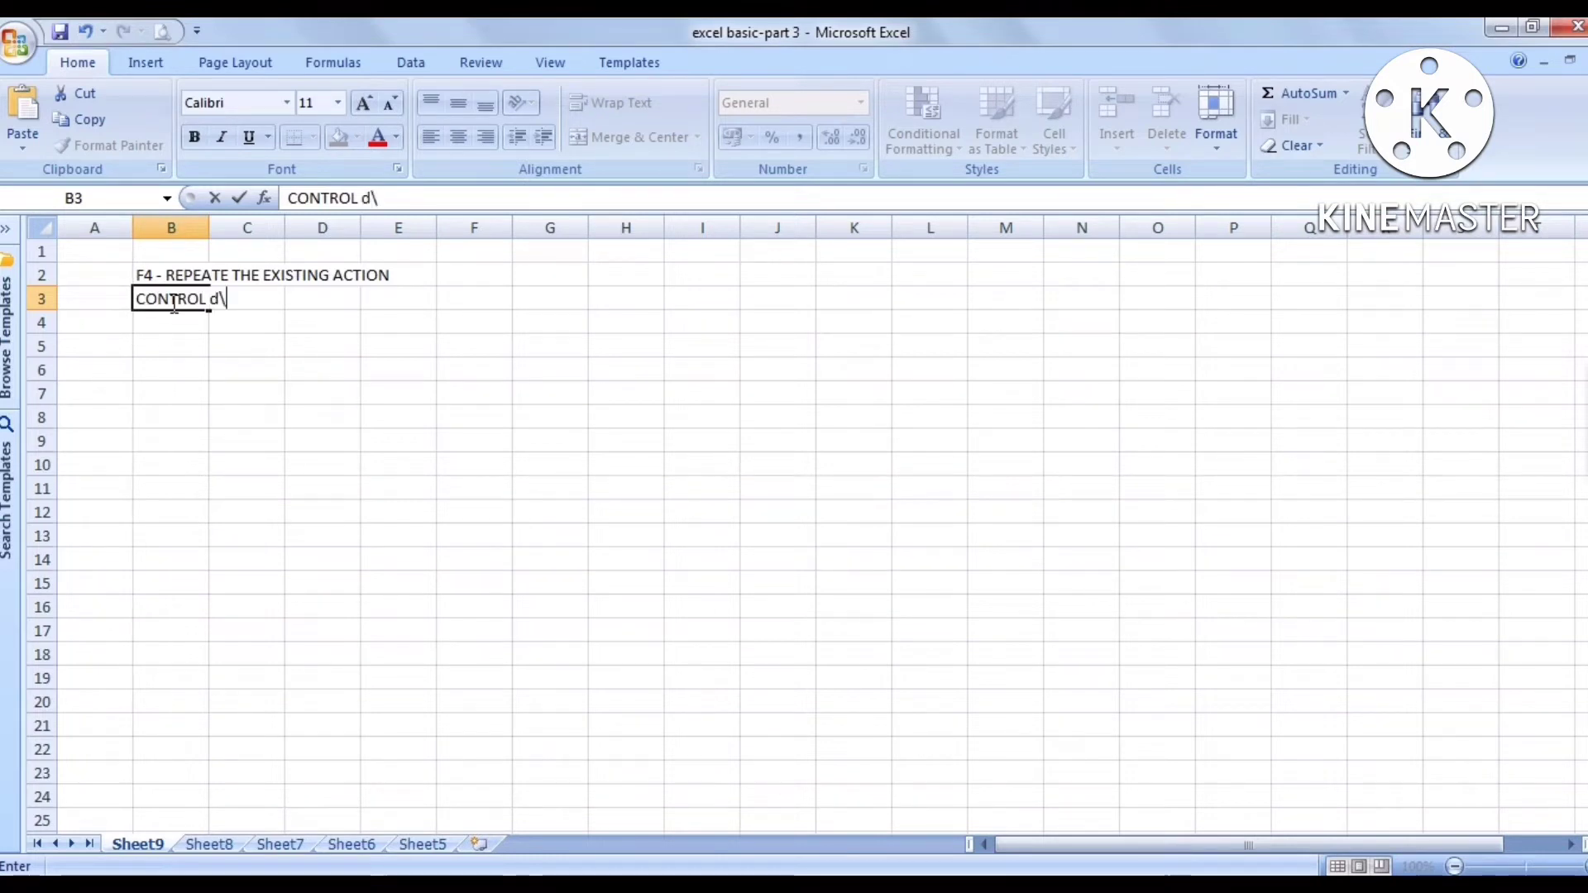
{"action": "key", "text": "BackSpace"}
{"action": "key", "text": "BackSpace"}
{"action": "key", "text": "BackSpace"}
{"action": "key", "text": "BackSpace"}
{"action": "left_click", "coordinate": [318, 389]}
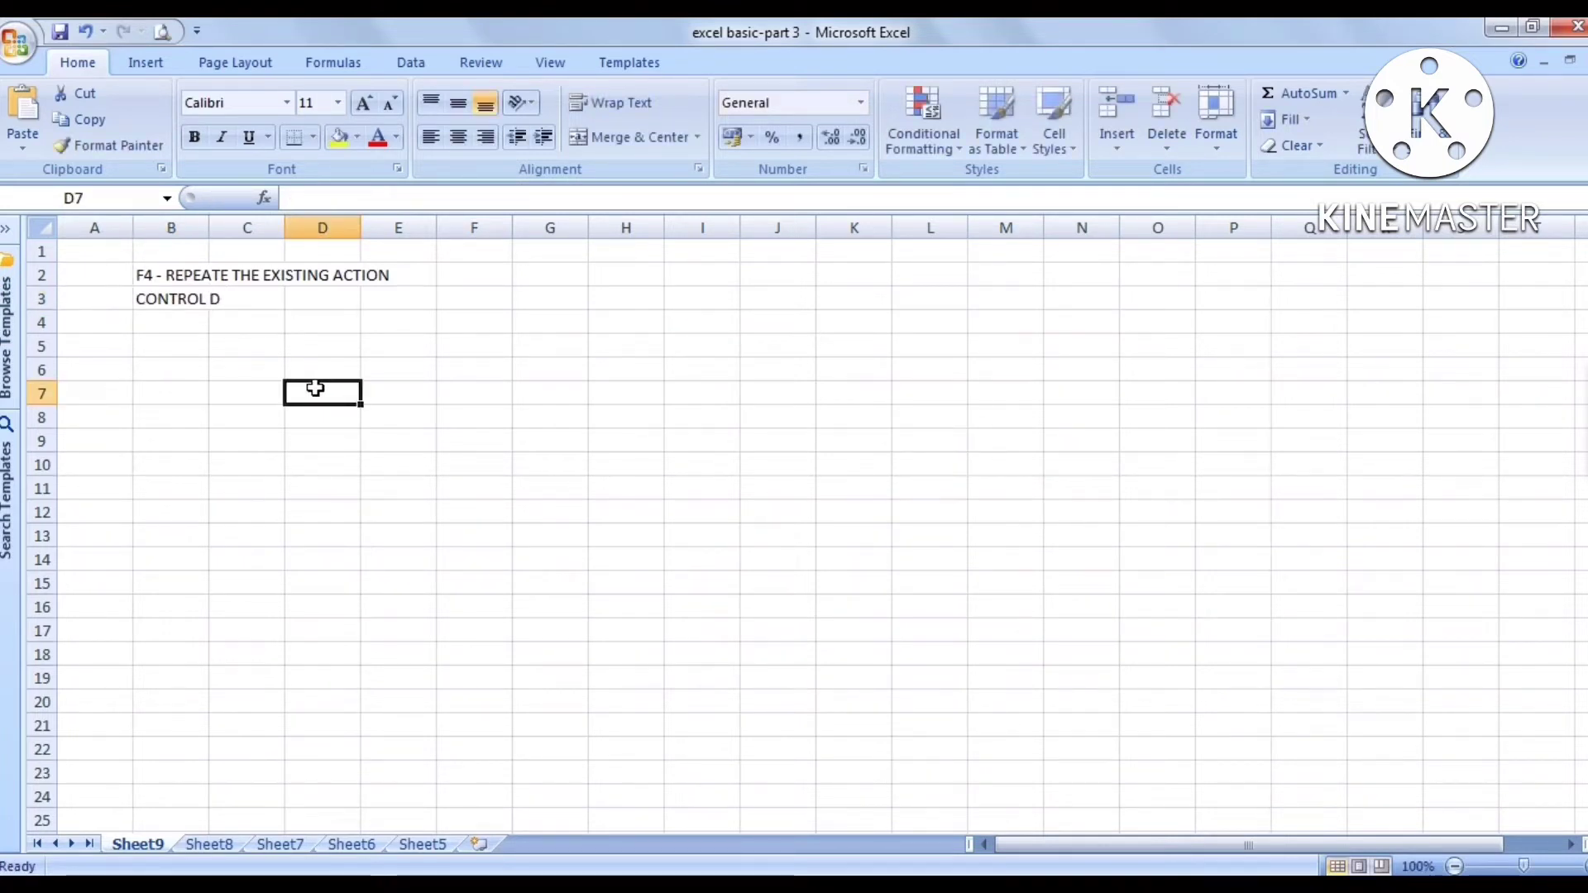
- Enter the abbreviation CtrlD in cell B4, with only the C and D capitalised
{"action": "left_click", "coordinate": [182, 332]}
{"action": "type", "text": "cTR"}
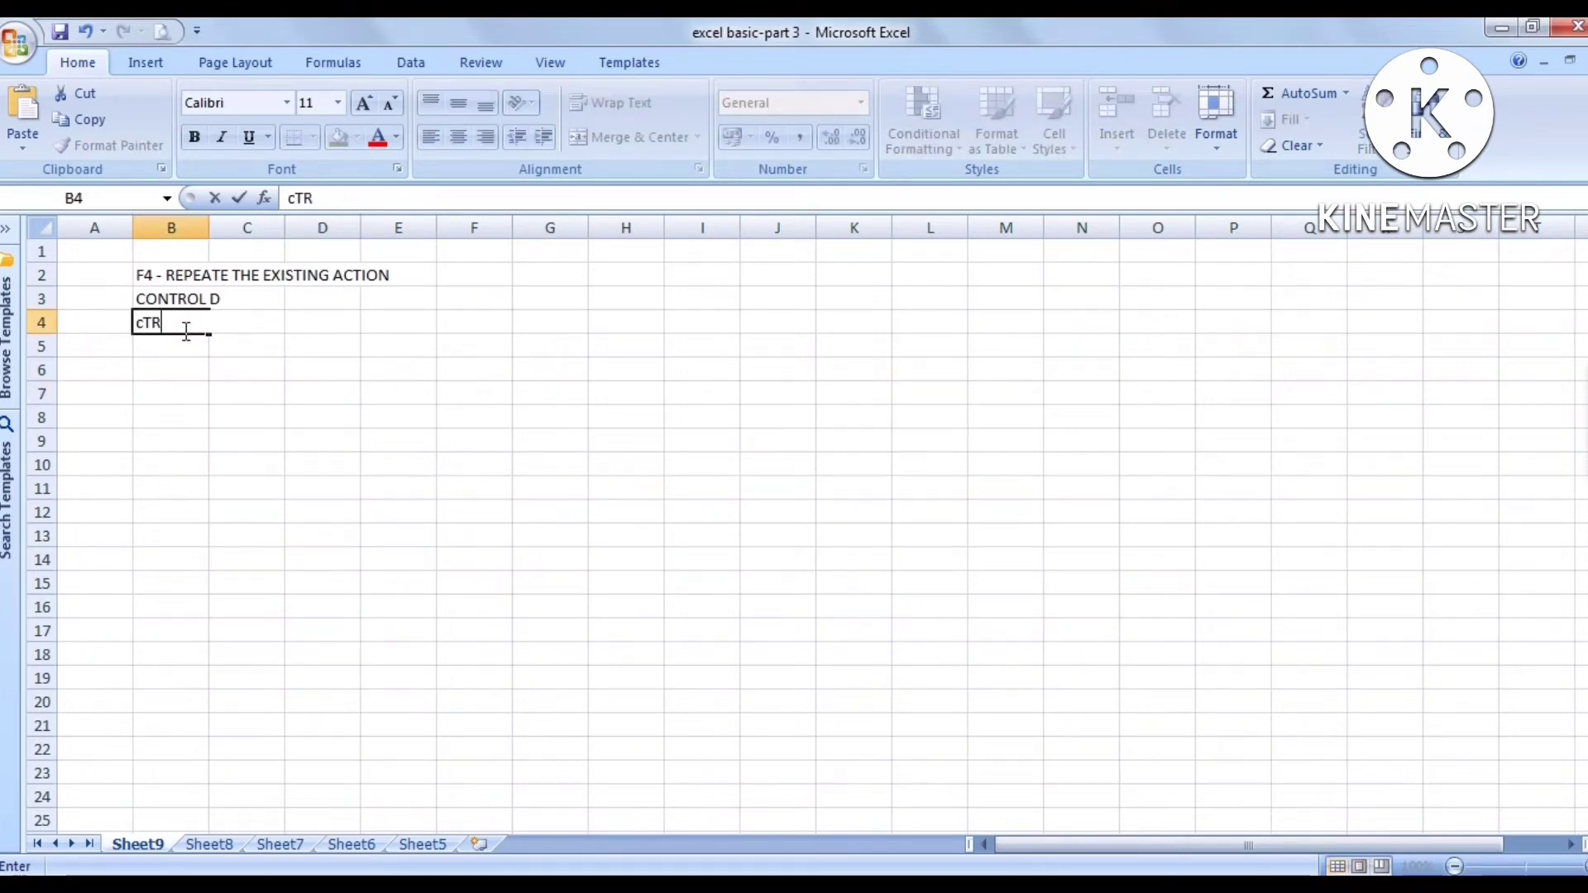
{"action": "type", "text": "L"}
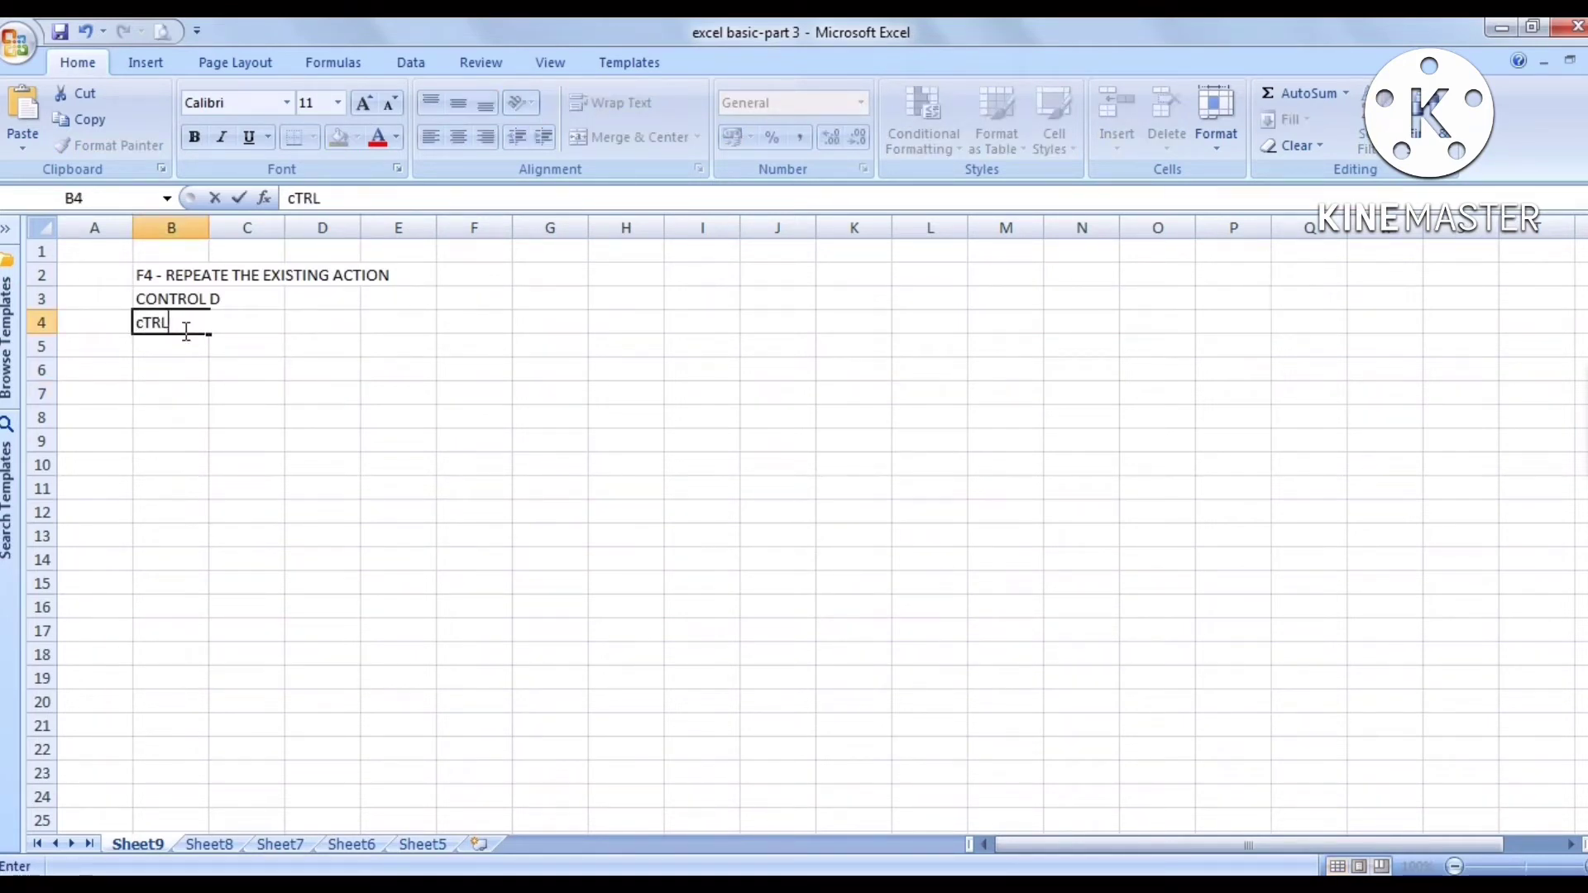
{"action": "key", "text": "Caps_Lock"}
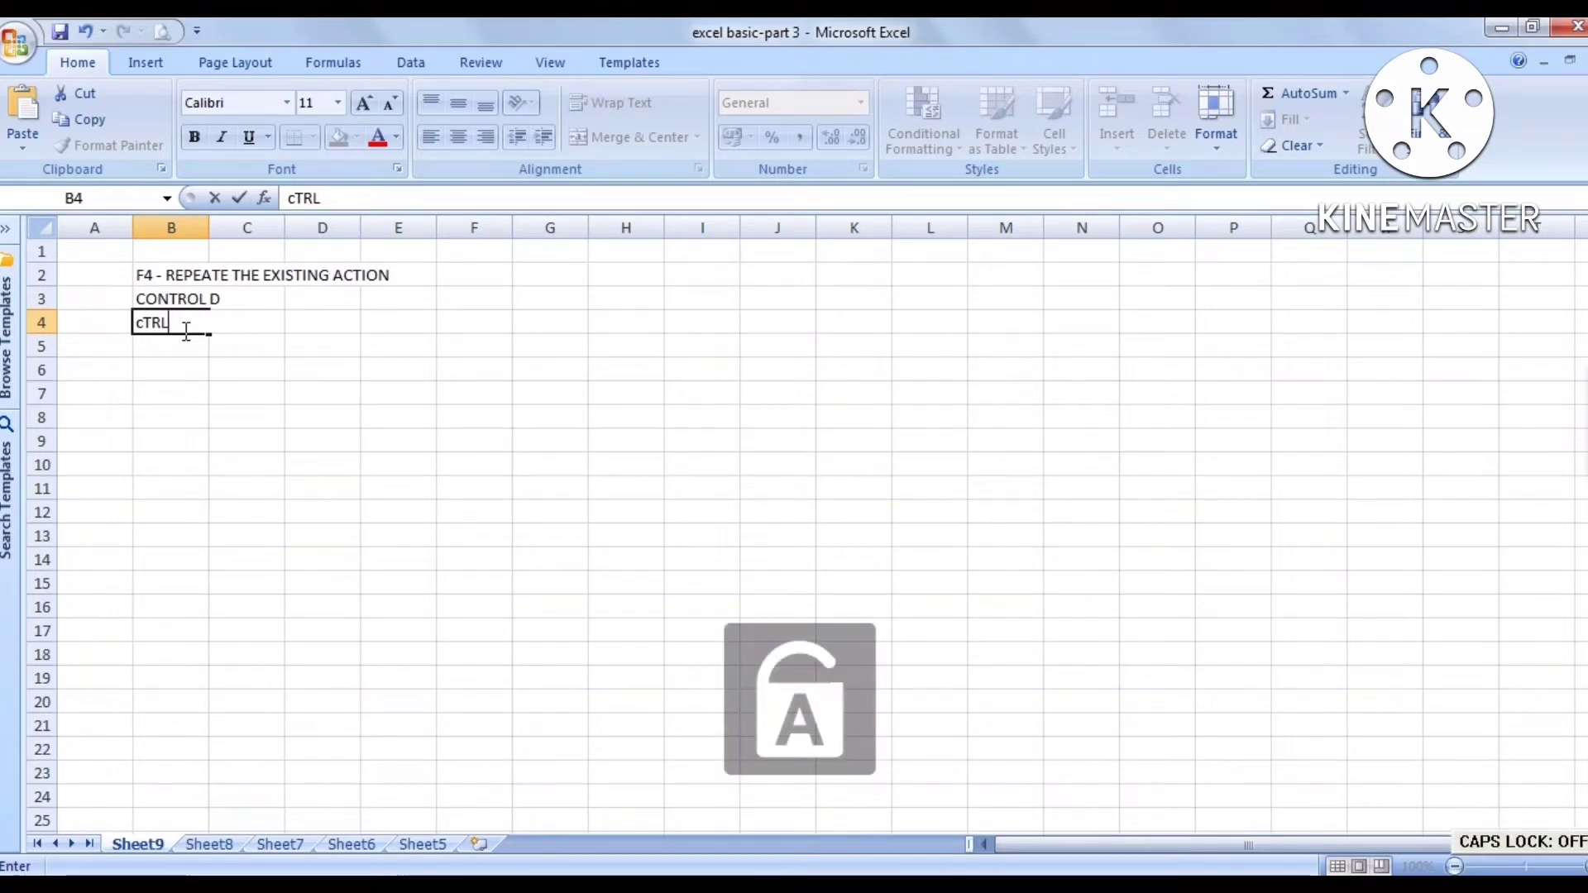
{"action": "key", "text": "BackSpace"}
{"action": "key", "text": "BackSpace"}
{"action": "key", "text": "BackSpace"}
{"action": "key", "text": "BackSpace"}
{"action": "type", "text": "CtrlD"}
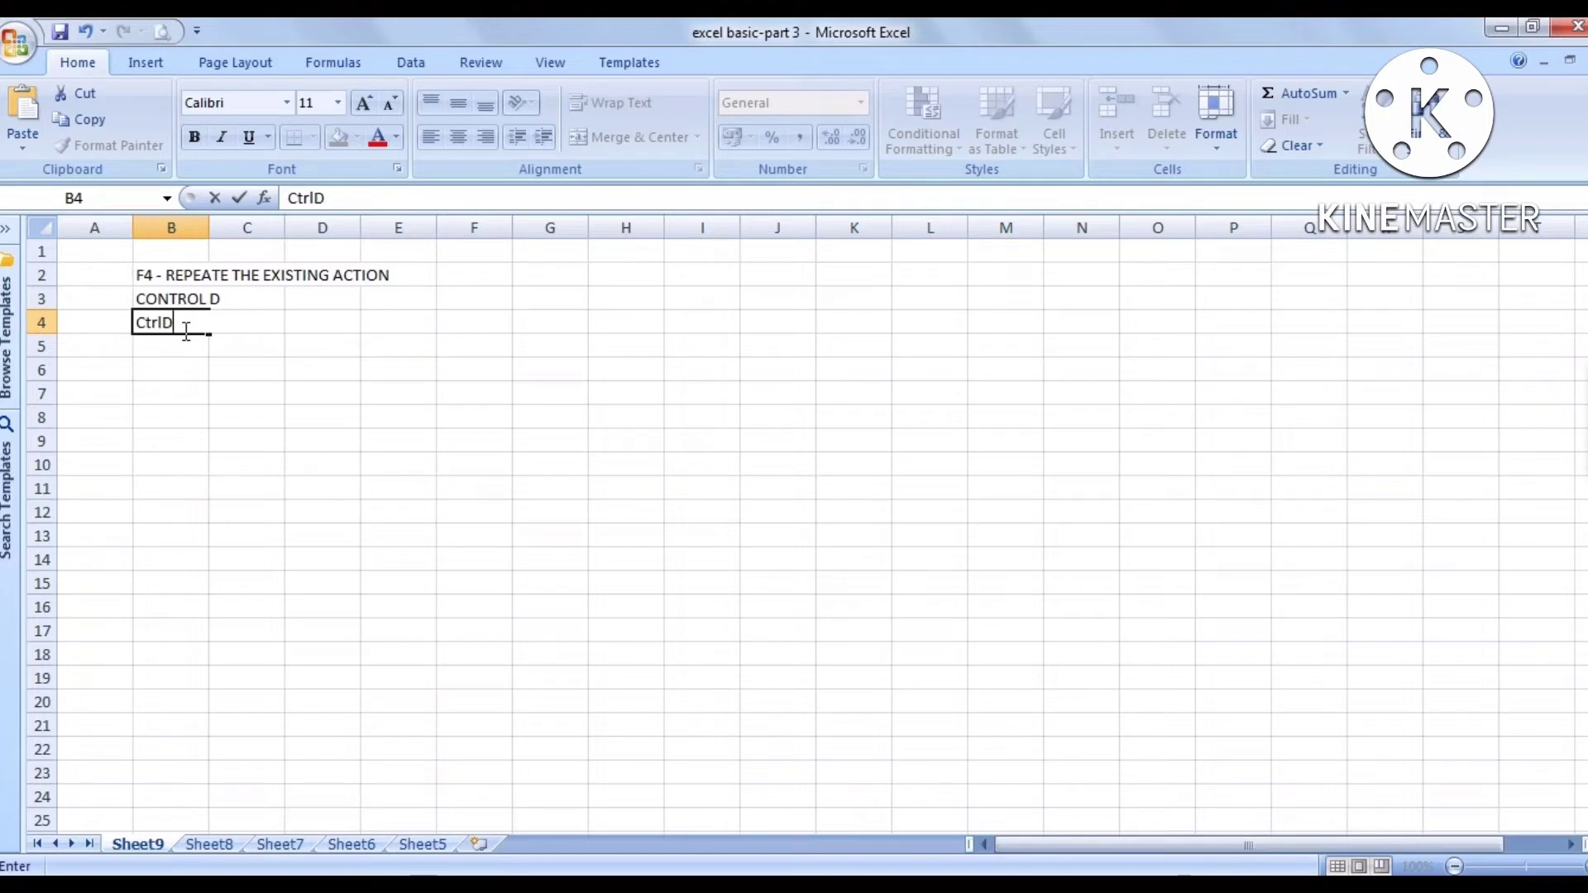
{"action": "left_click", "coordinate": [214, 346]}
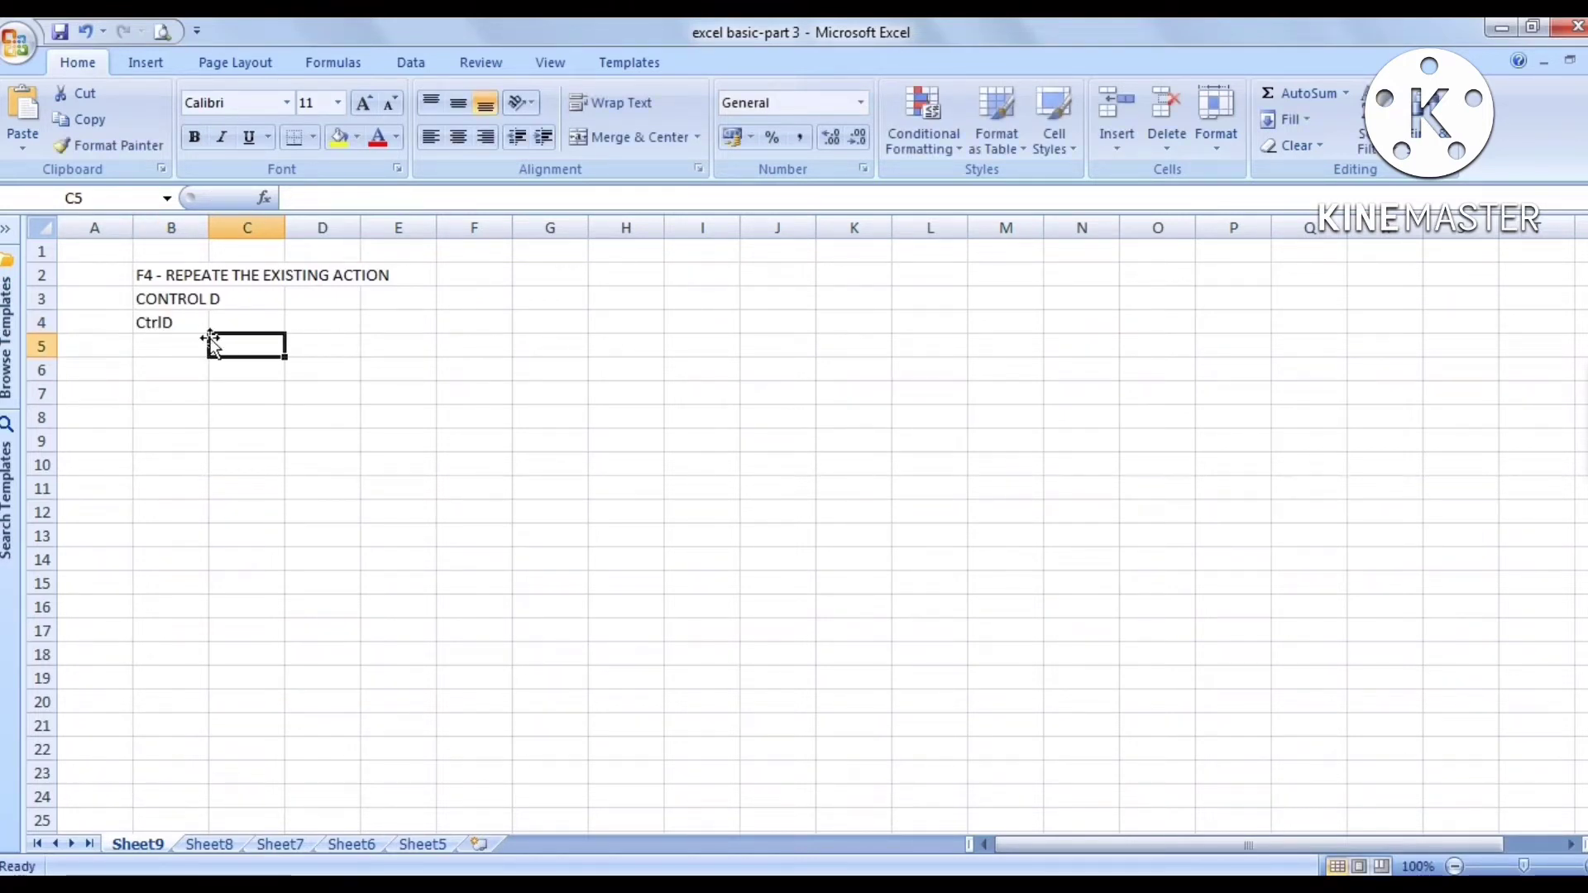
- Enter the word "means" in cell C4, beside the CtrlD entry
{"action": "left_click", "coordinate": [239, 322]}
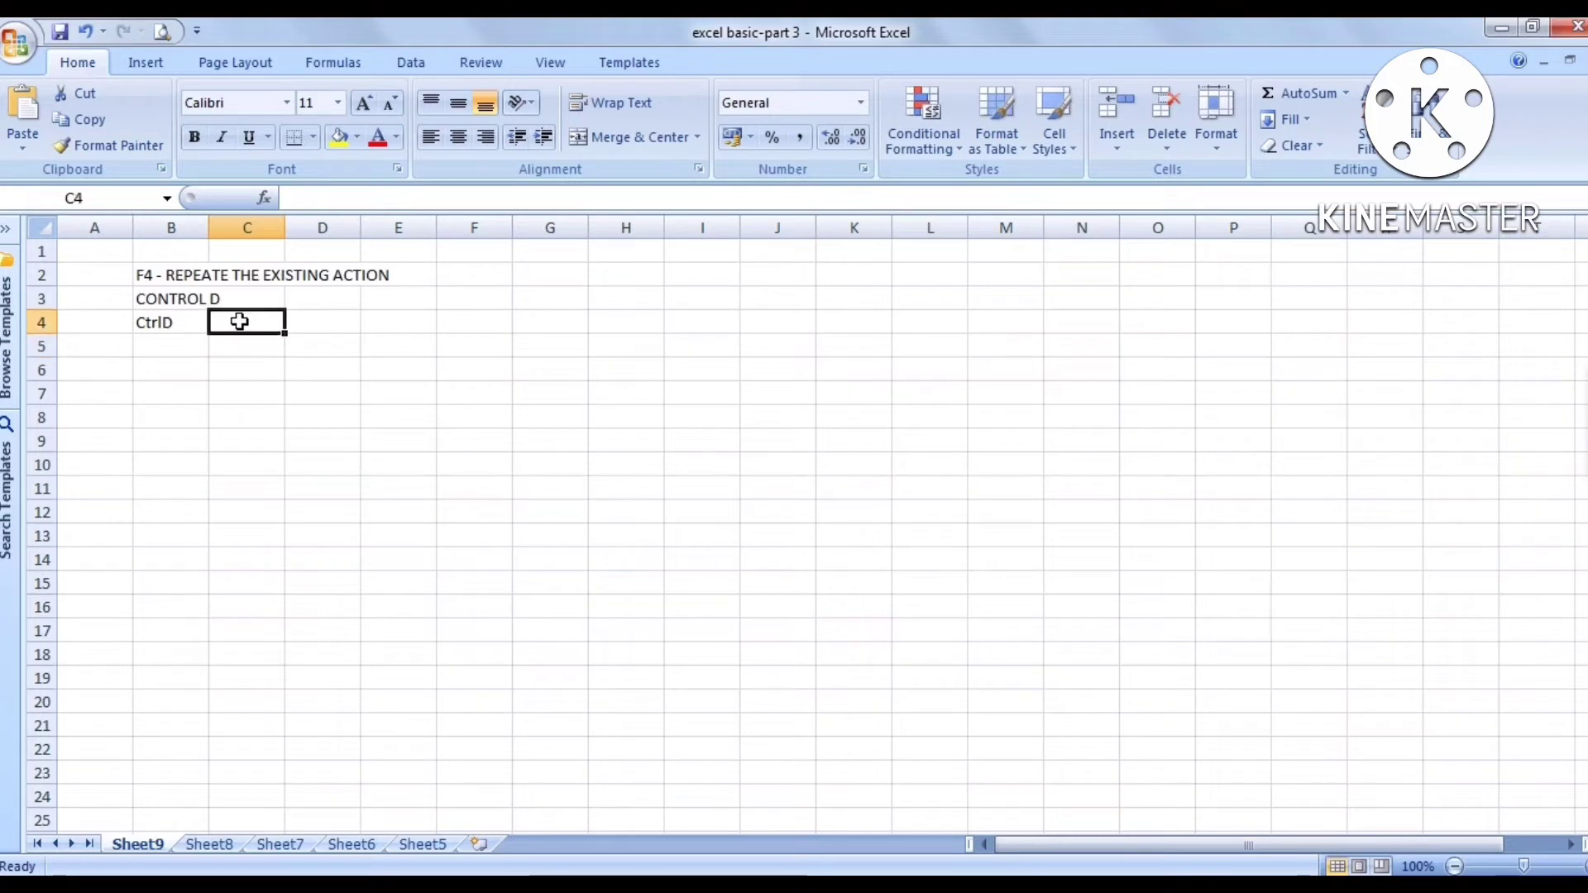
{"action": "type", "text": "means"}
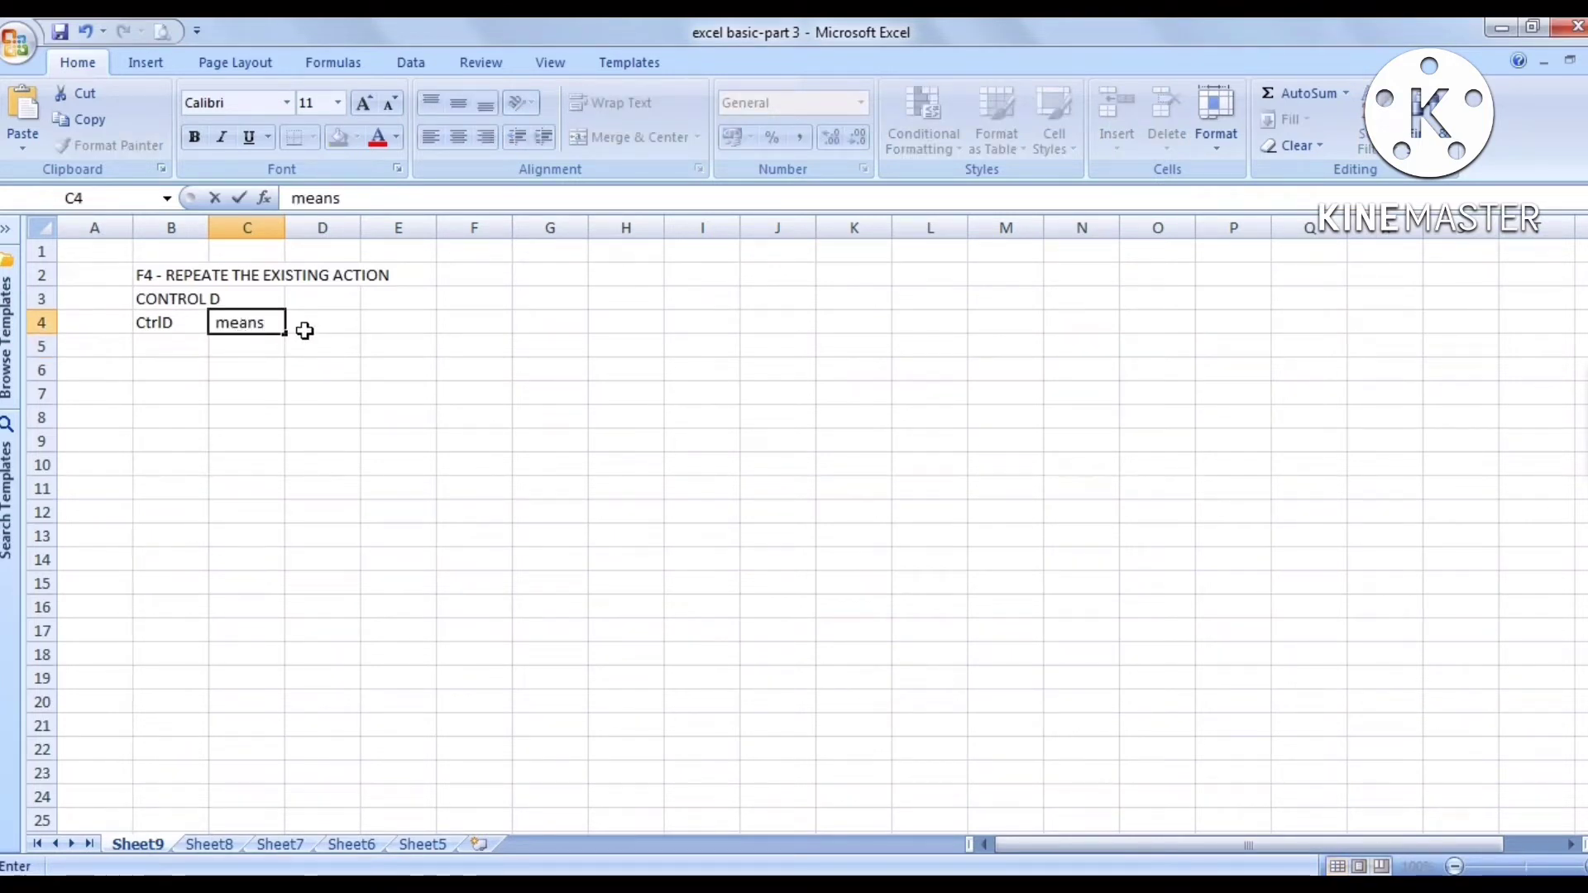
{"action": "left_click", "coordinate": [316, 330]}
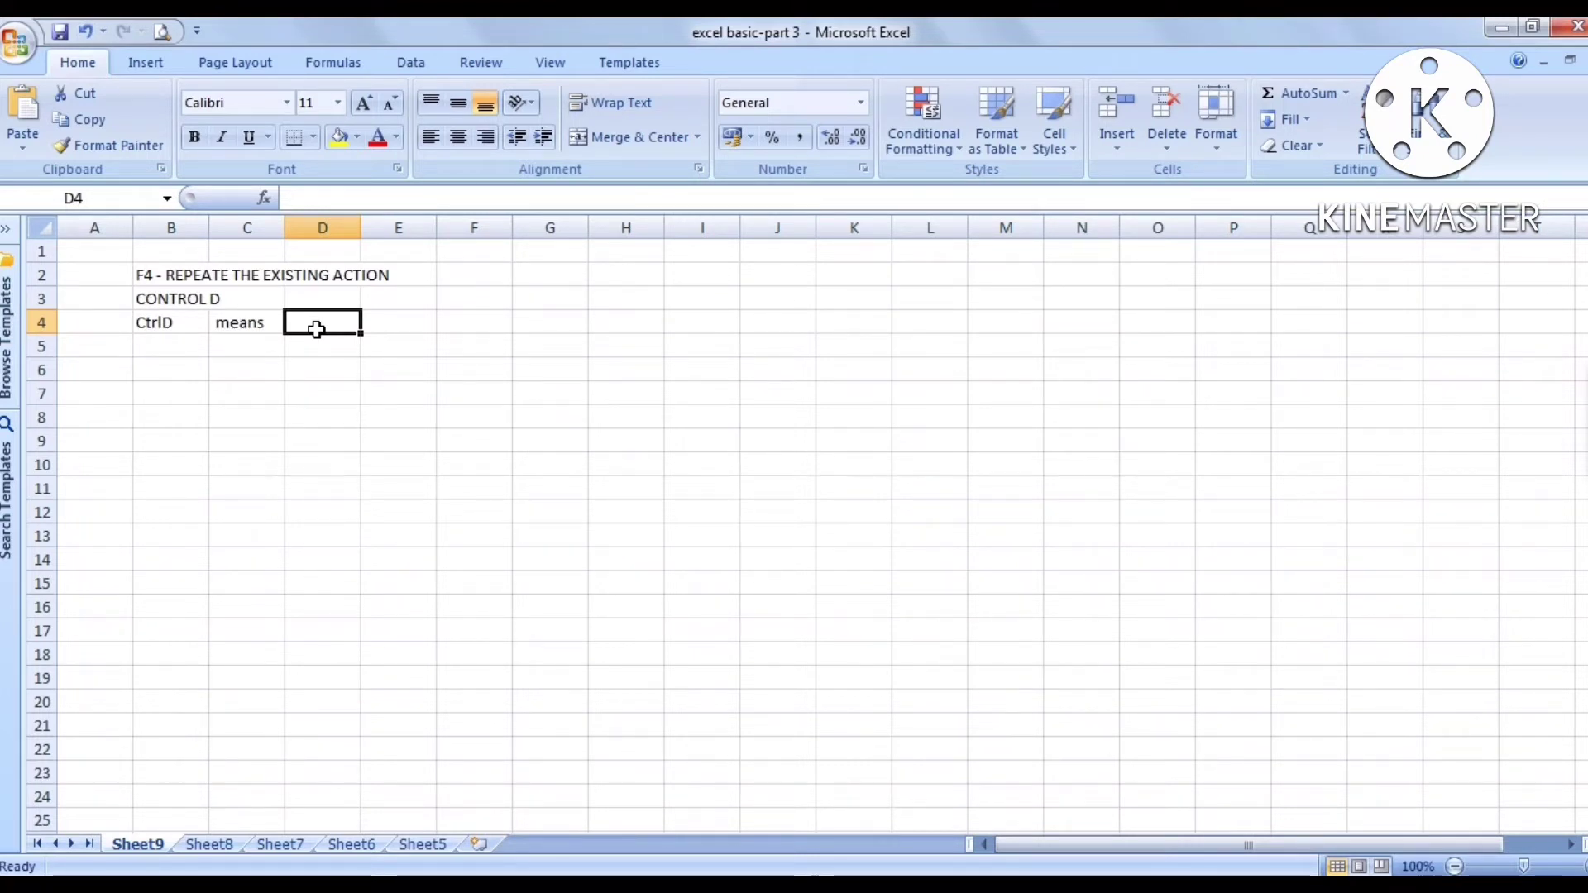
{"action": "left_click", "coordinate": [241, 343]}
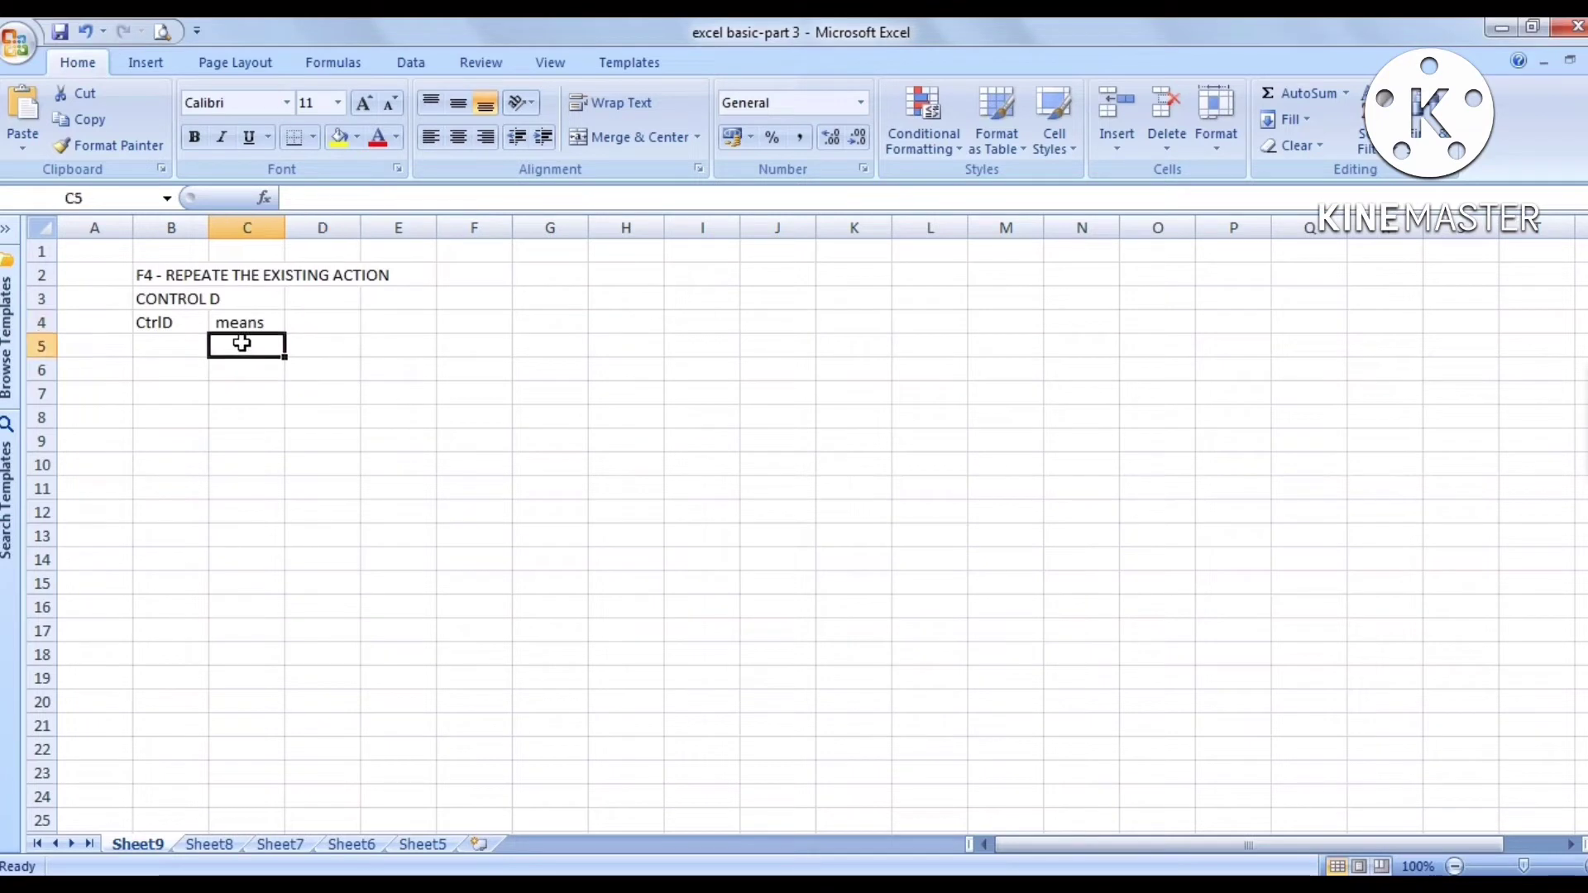
- Enter the explanation "whatever writen in above line and colums repeat it" in cell D4, beside "means"
{"action": "left_click", "coordinate": [317, 321]}
{"action": "type", "text": "w"}
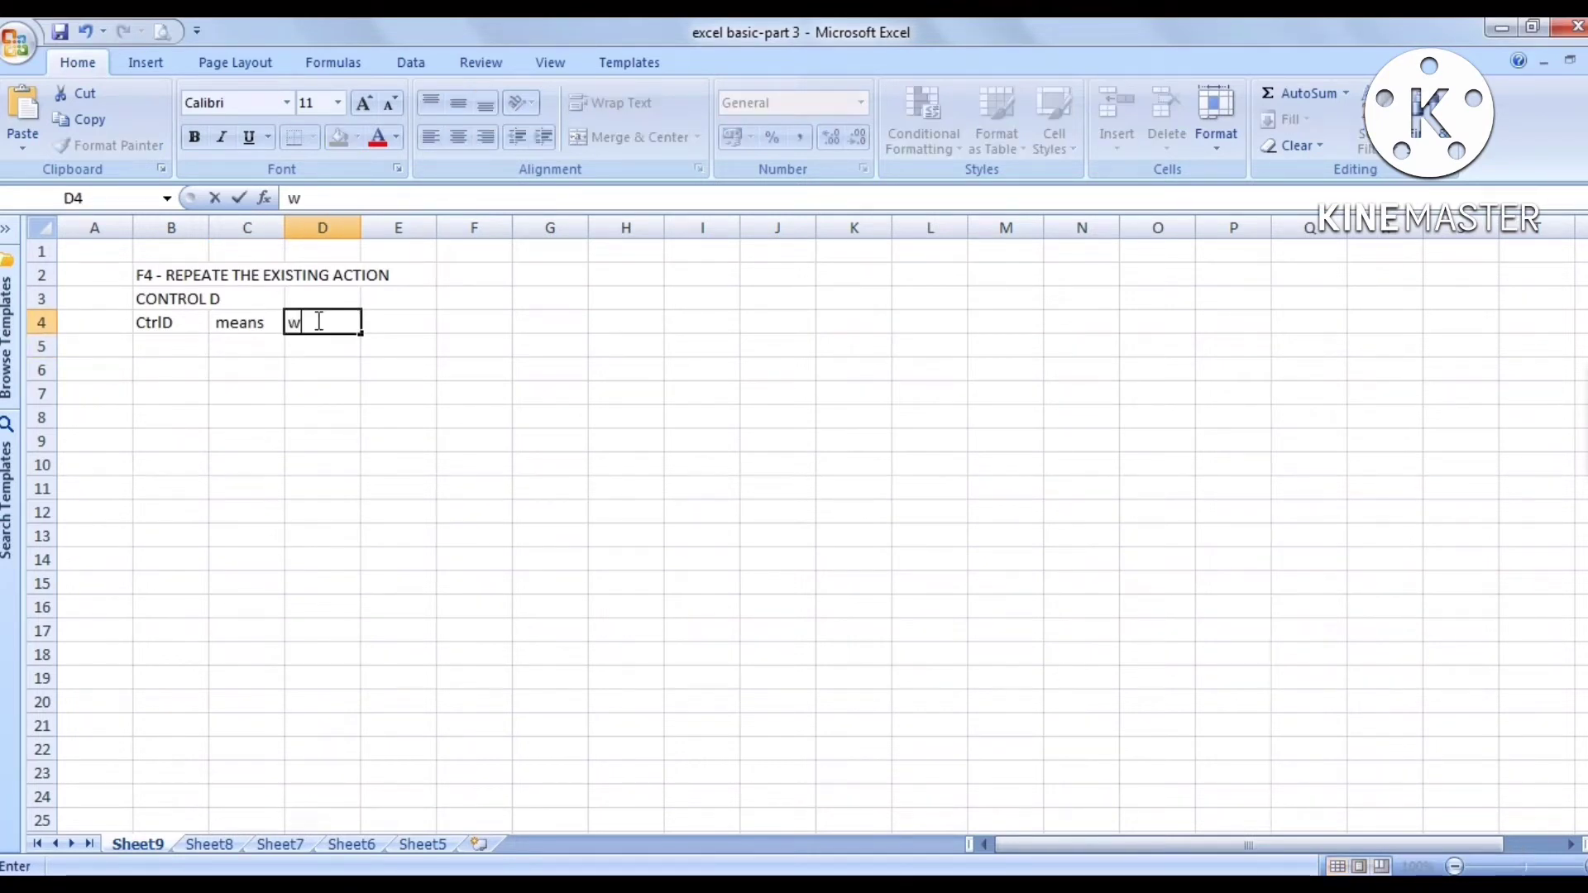
{"action": "type", "text": "hatev"}
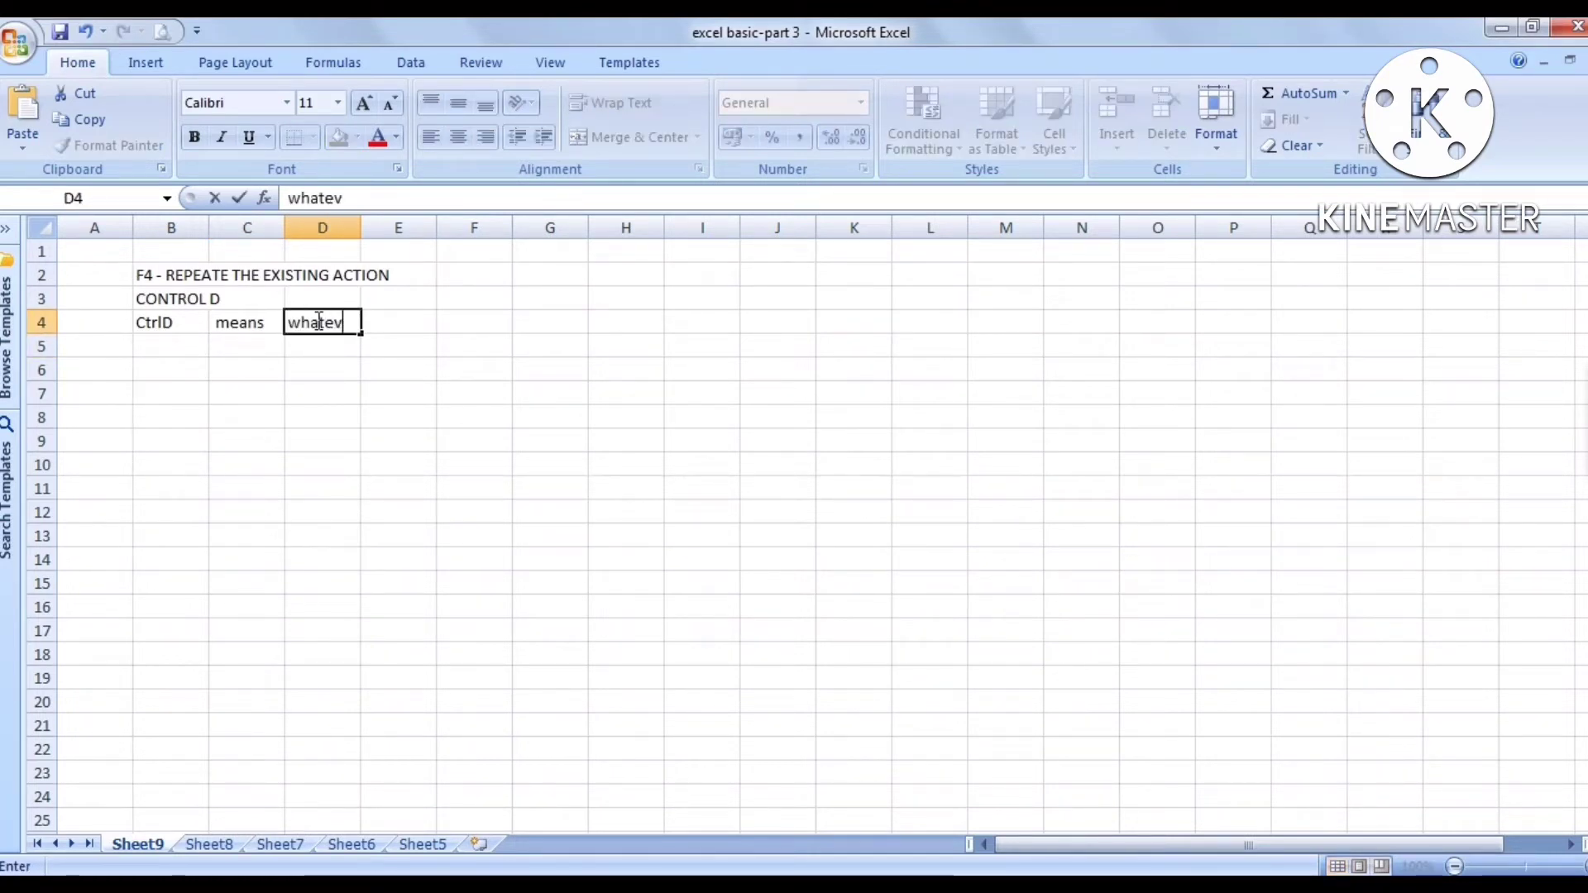
{"action": "type", "text": "er wr"}
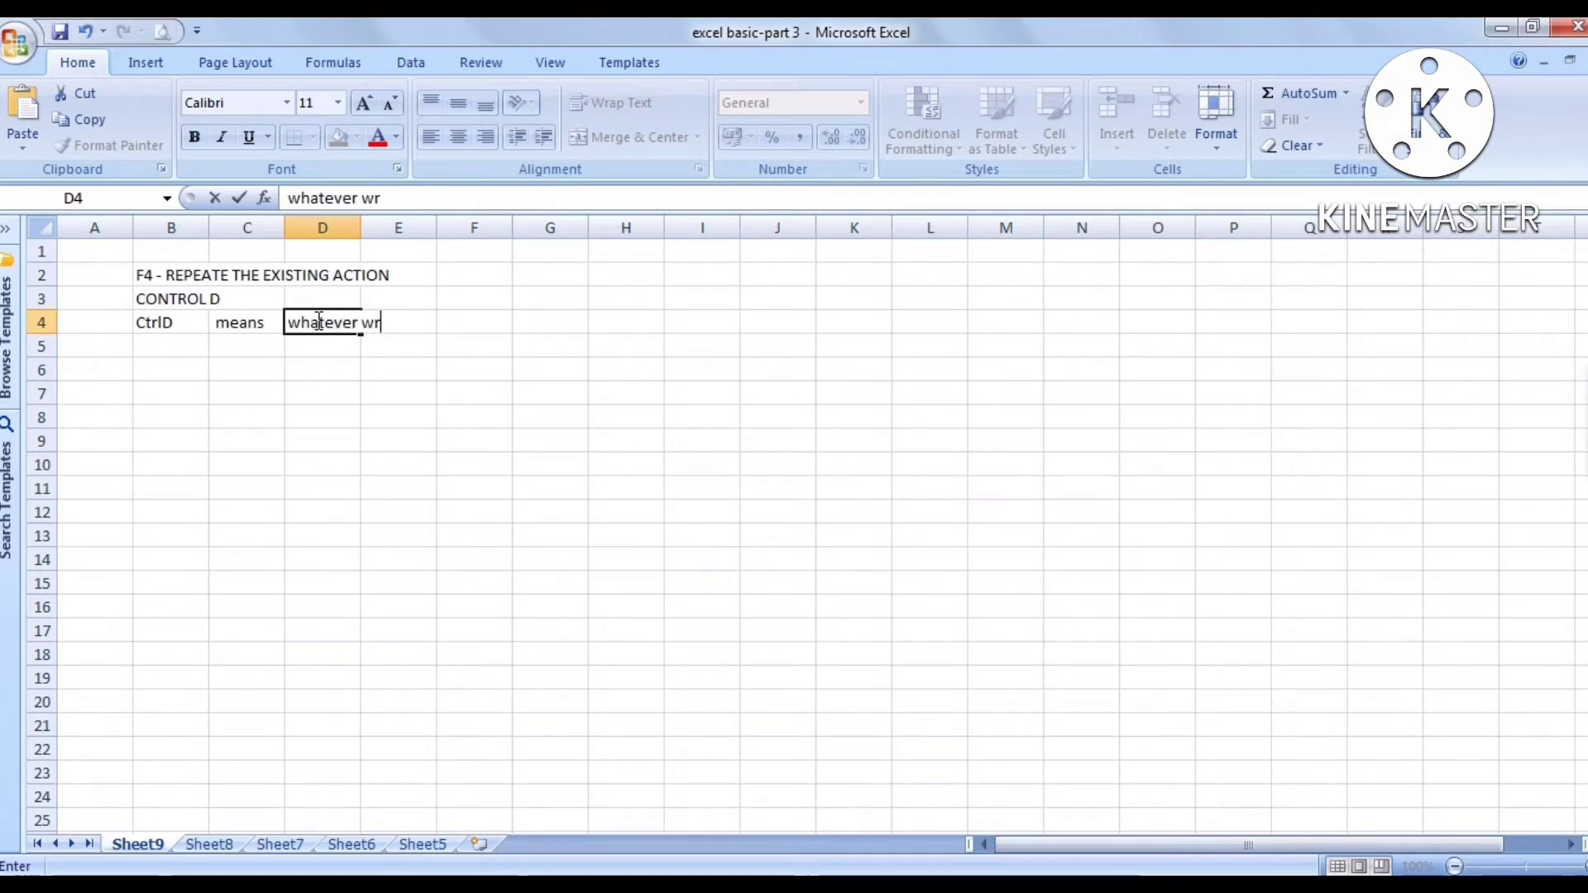
{"action": "type", "text": "iten"}
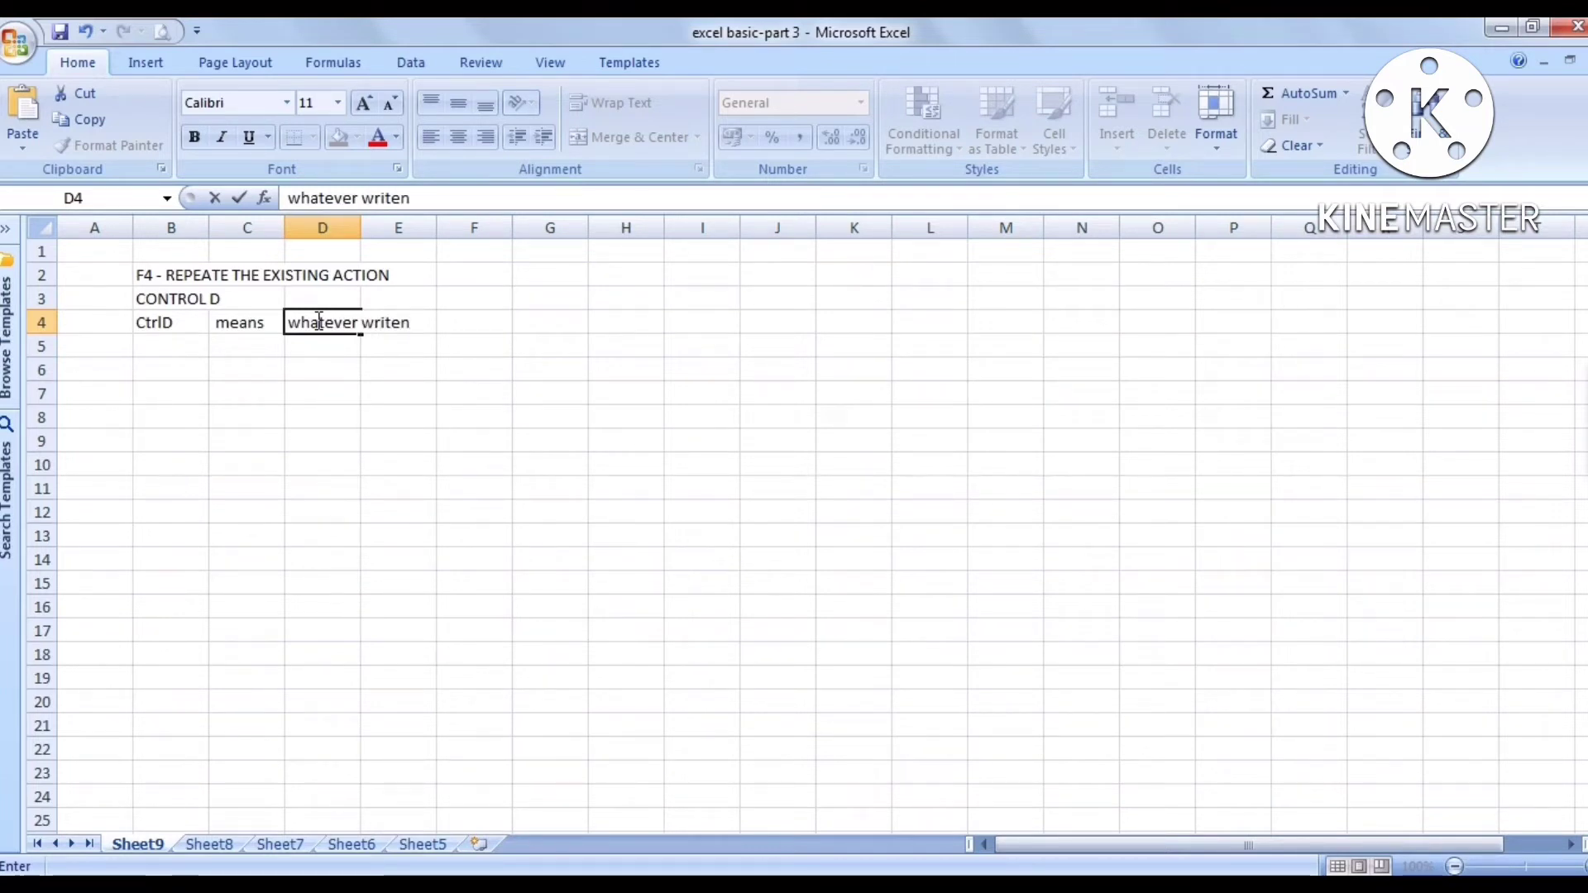
{"action": "type", "text": " in above "}
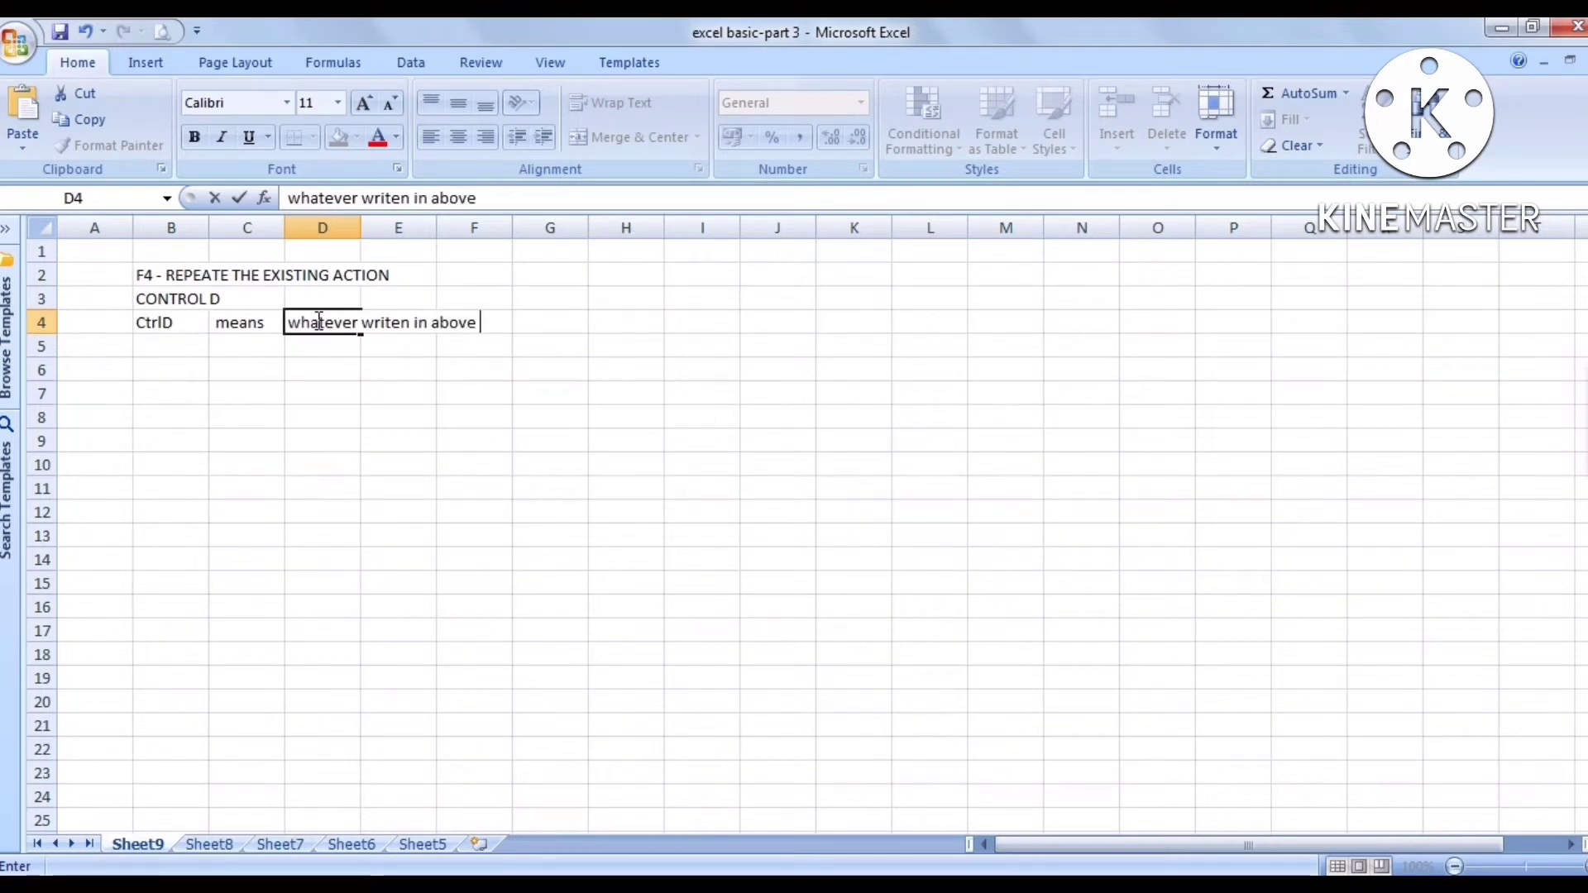
{"action": "type", "text": "line and"}
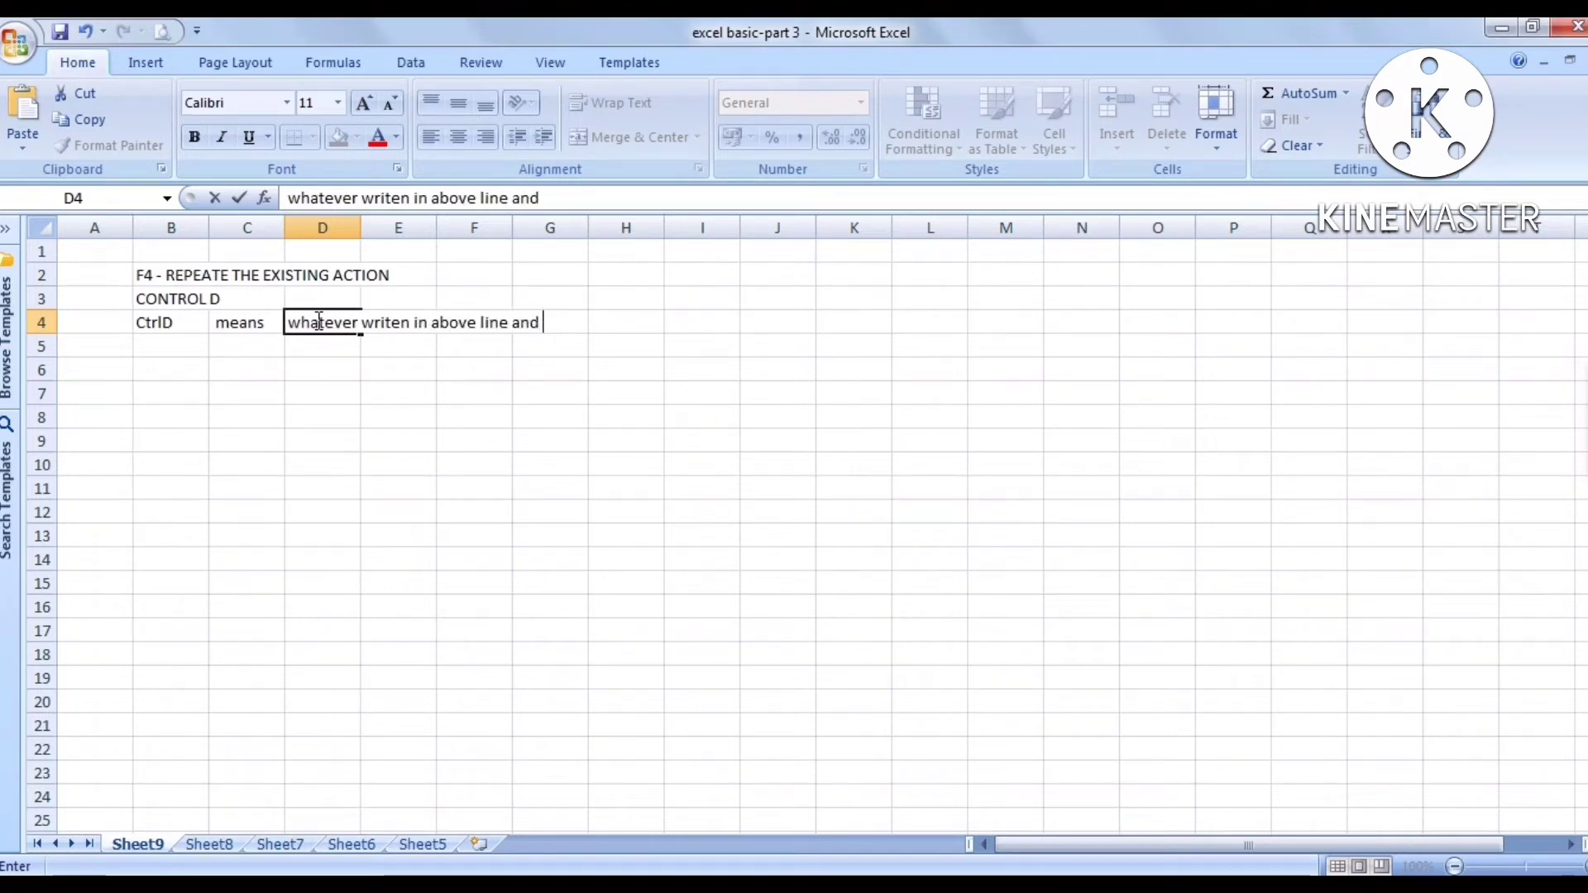
{"action": "type", "text": " colums repeat "}
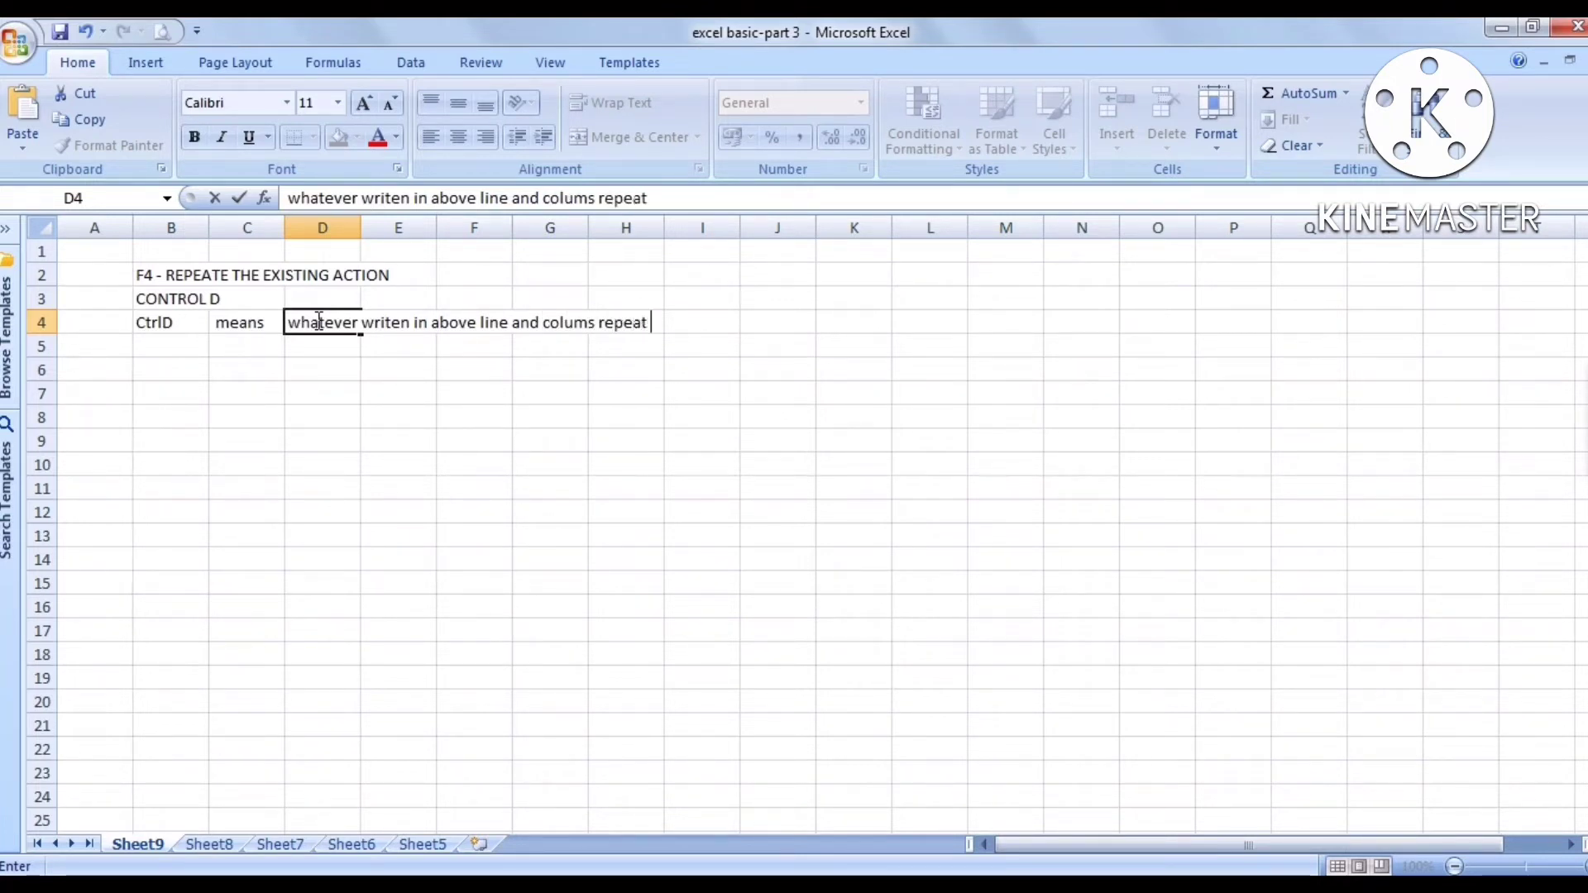
{"action": "type", "text": "it"}
{"action": "key", "text": "Return"}
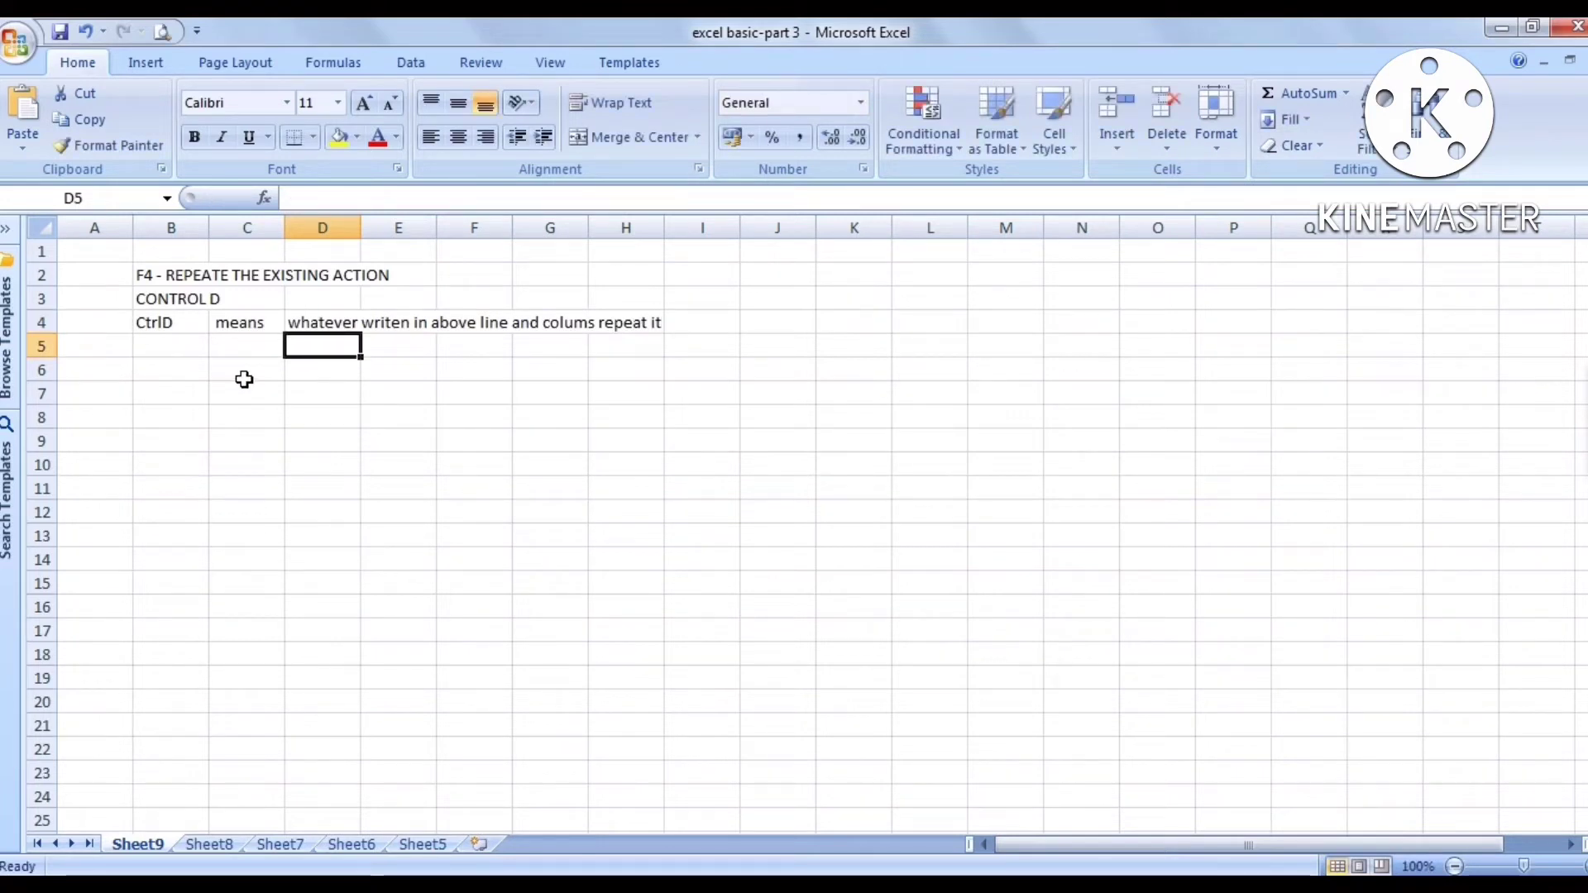
- Enter the formula +3*2 in cell C5, below the word "means"
{"action": "left_click", "coordinate": [261, 341]}
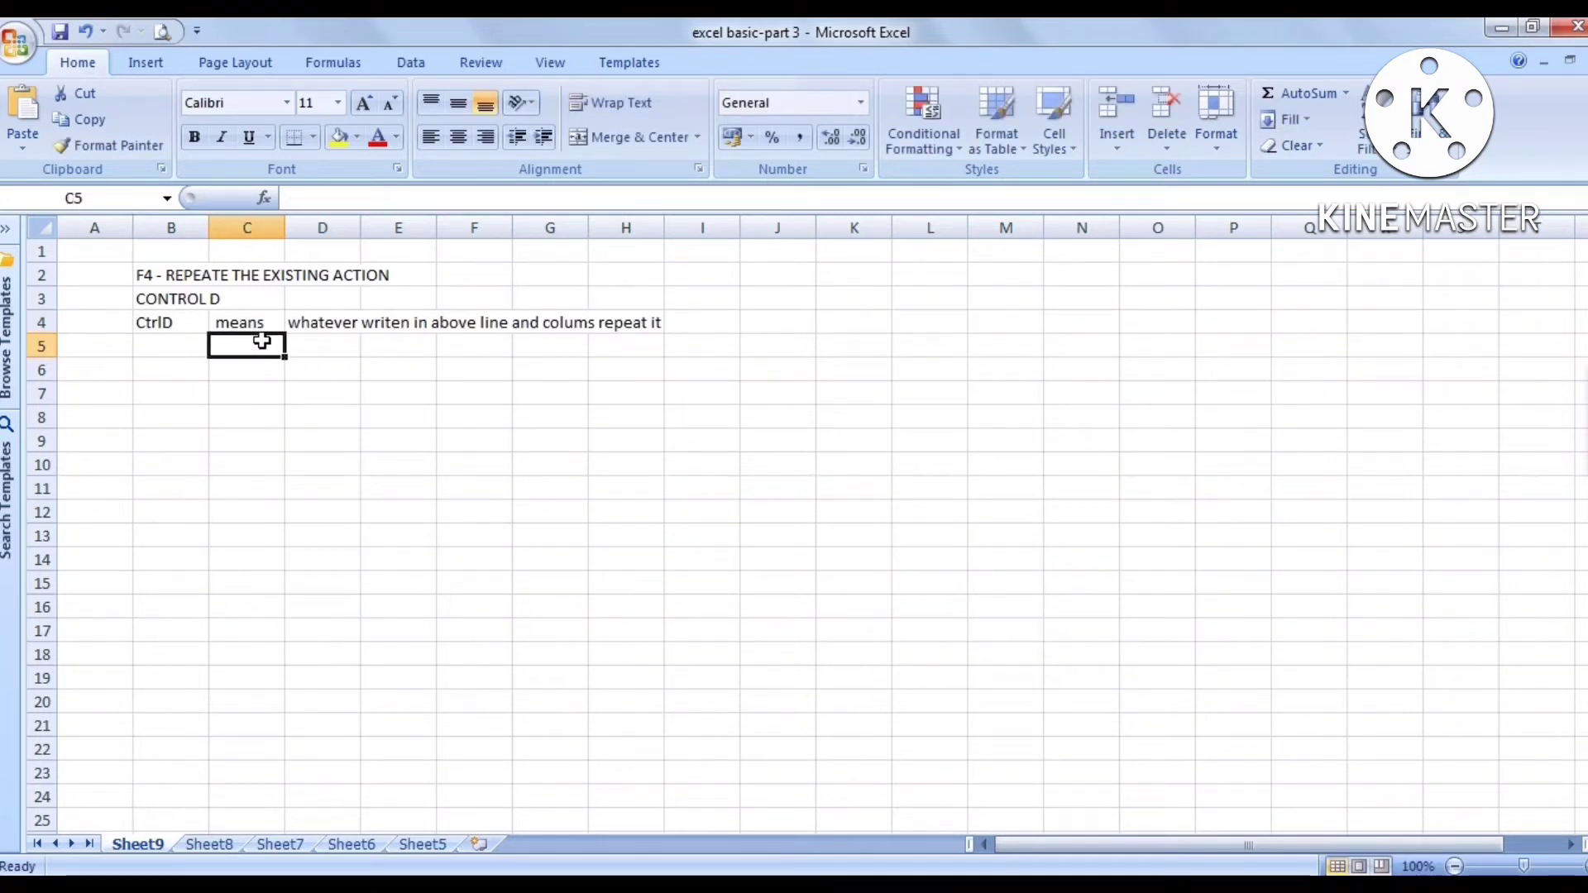
{"action": "double_click", "coordinate": [261, 341]}
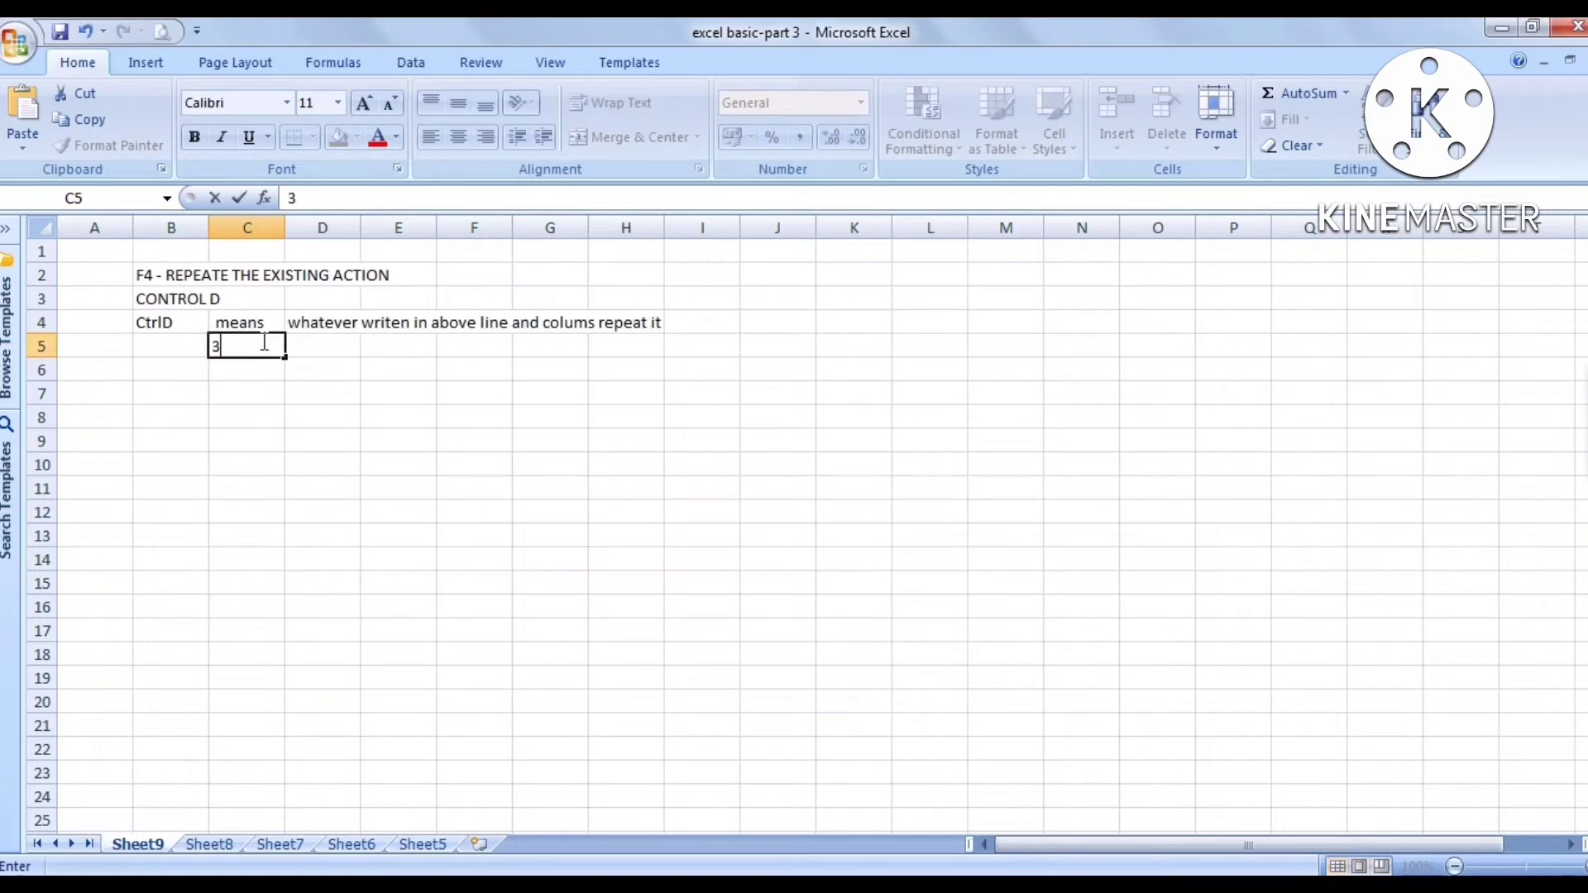
{"action": "key", "text": "Escape"}
{"action": "type", "text": "+3*"}
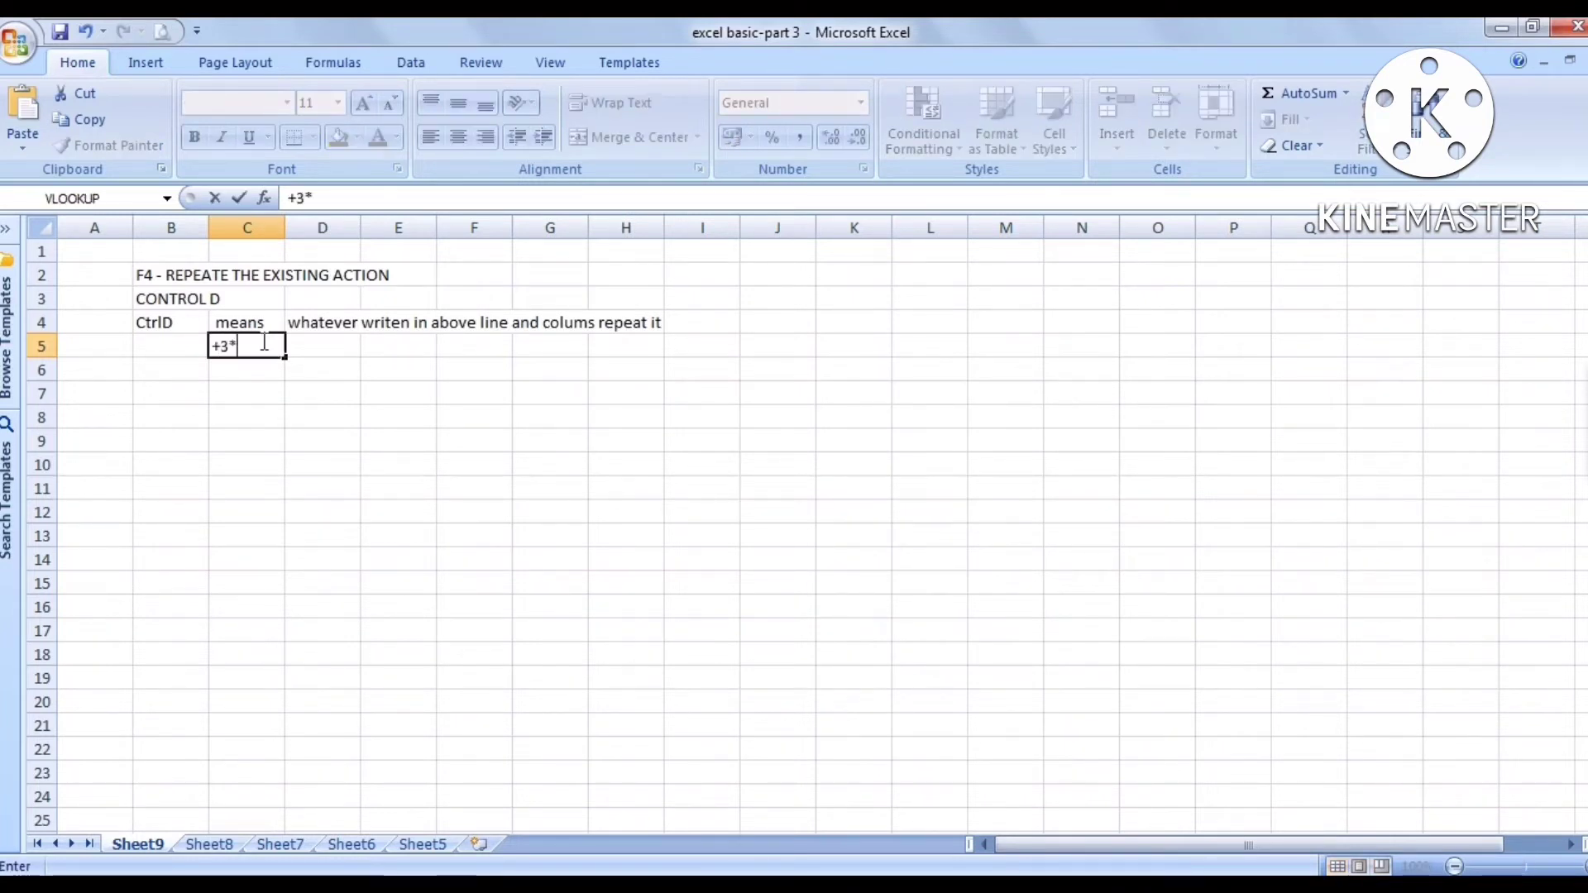
{"action": "type", "text": "2"}
{"action": "key", "text": "Return"}
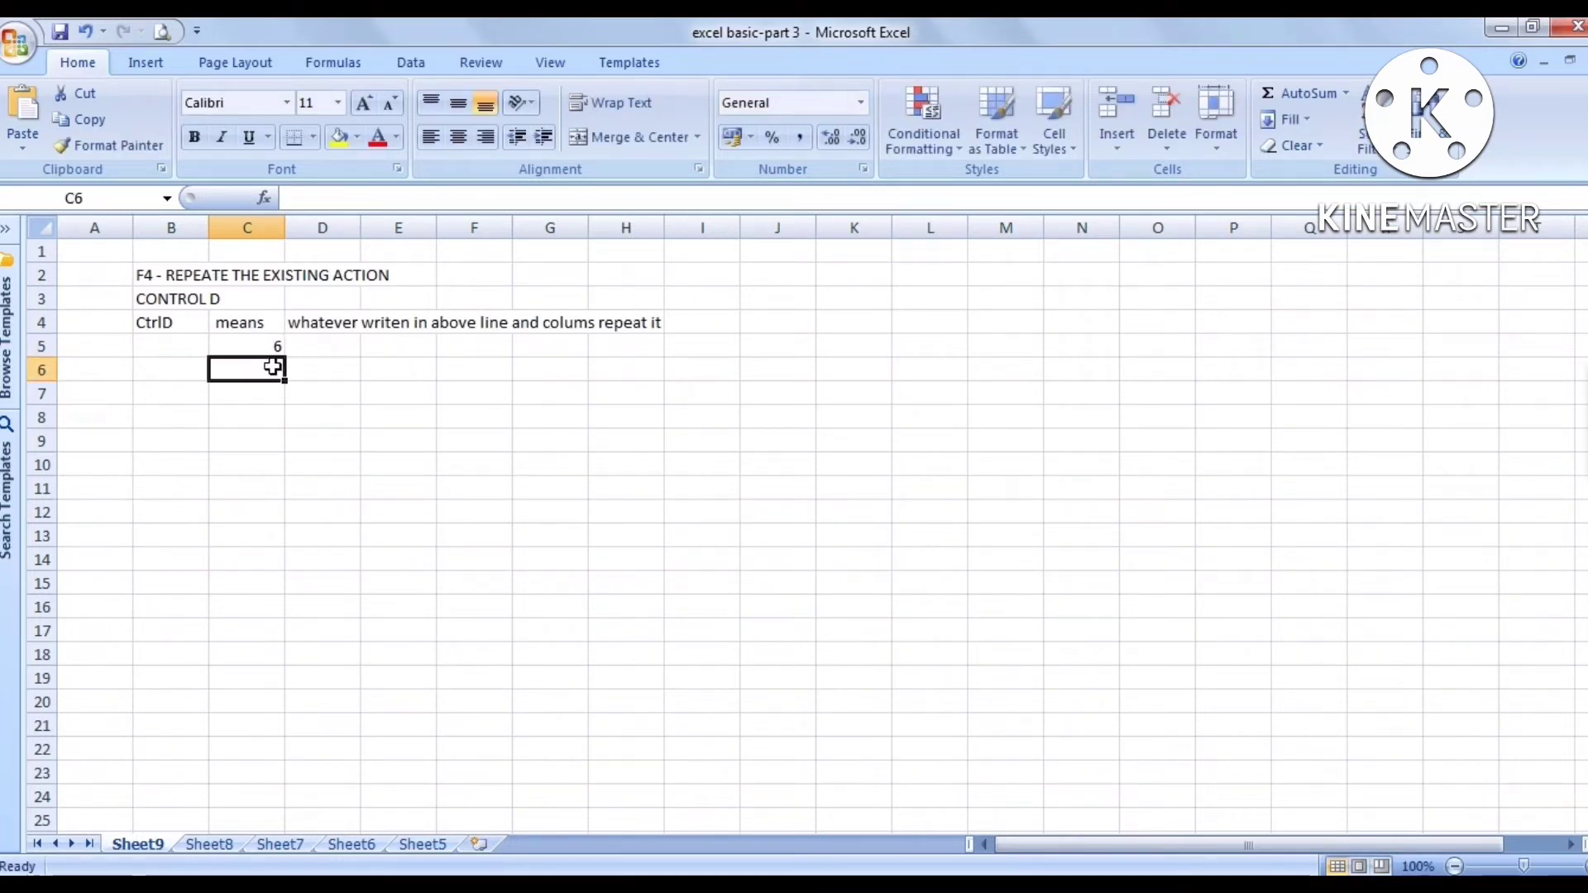
- Fill the C5 formula down into cells C6 and C7, one cell at a time
{"action": "key", "text": "ctrl+d"}
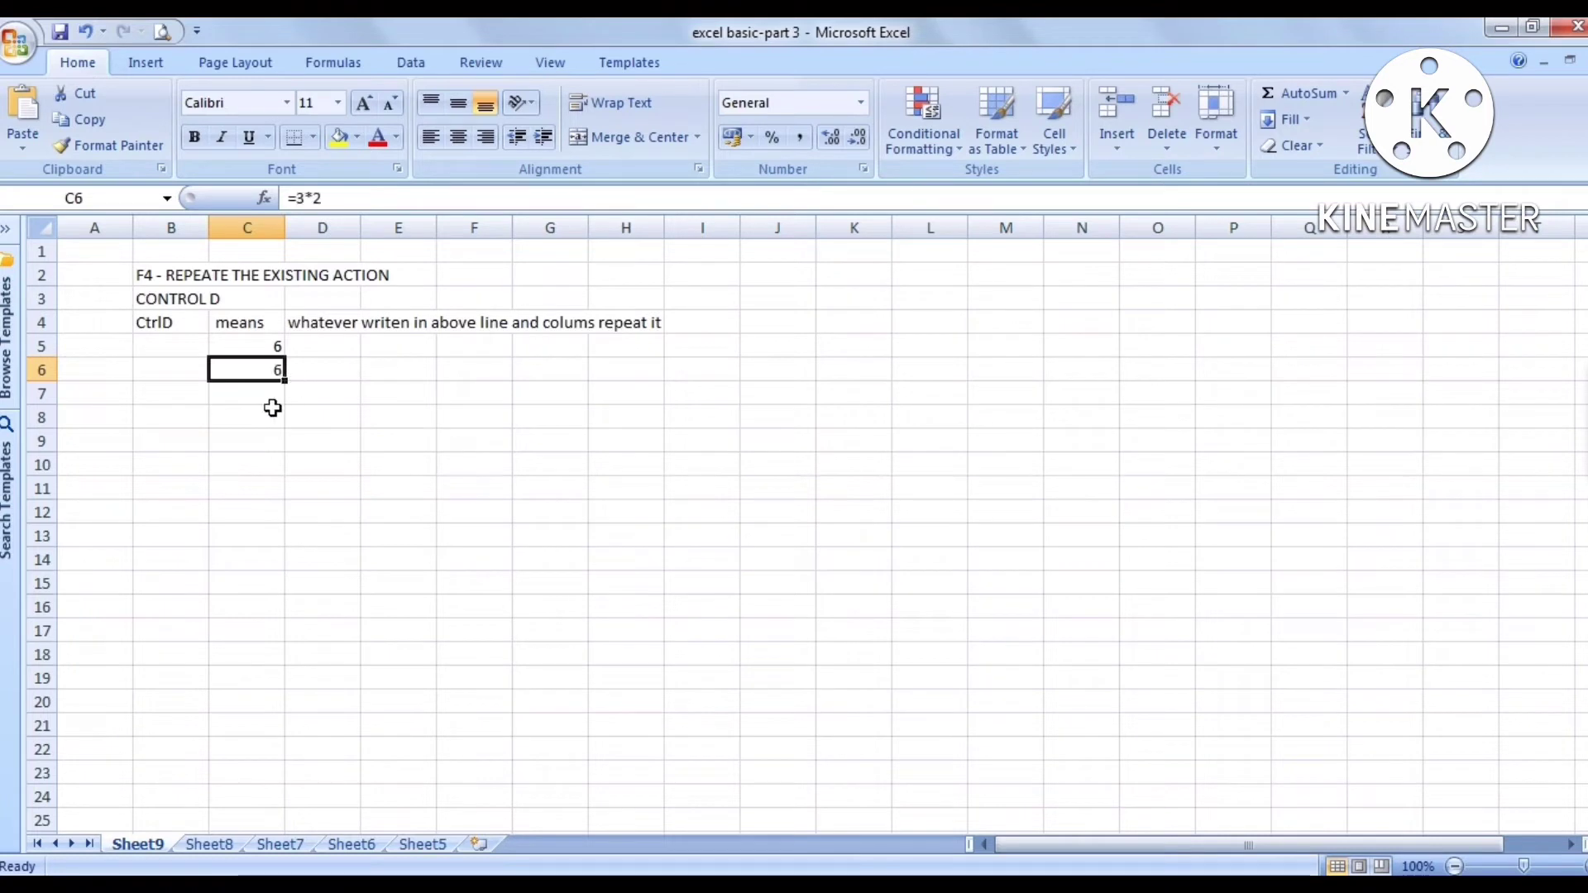
{"action": "left_click", "coordinate": [271, 385]}
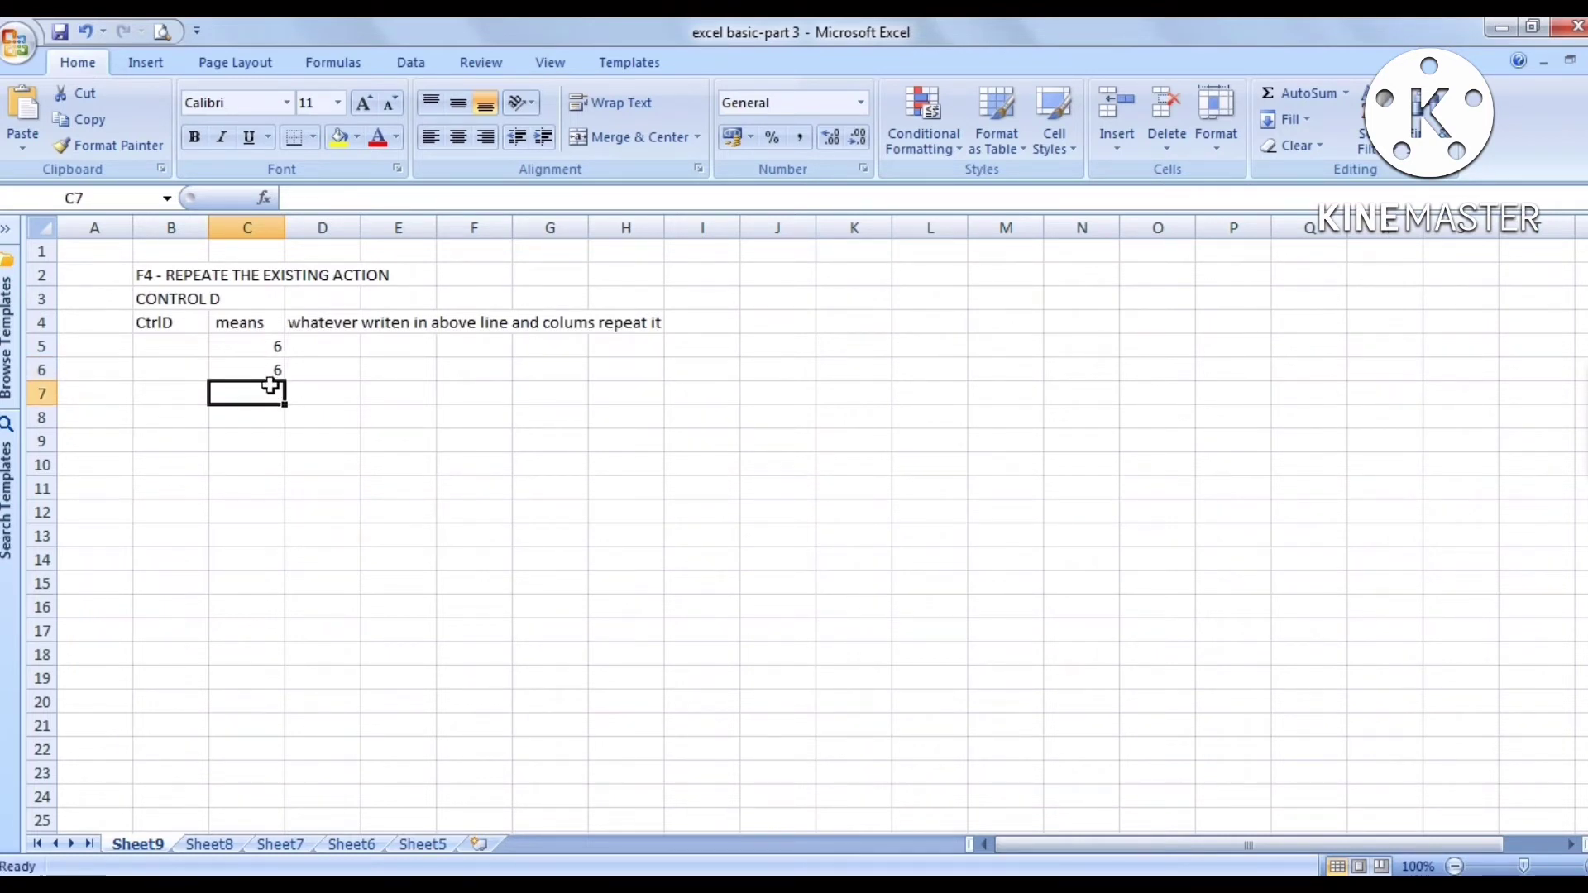
{"action": "key", "text": "ctrl+d"}
- Enter the sample text "ram" in cell C8 and fill it down into C9 and C10
{"action": "left_click", "coordinate": [263, 425]}
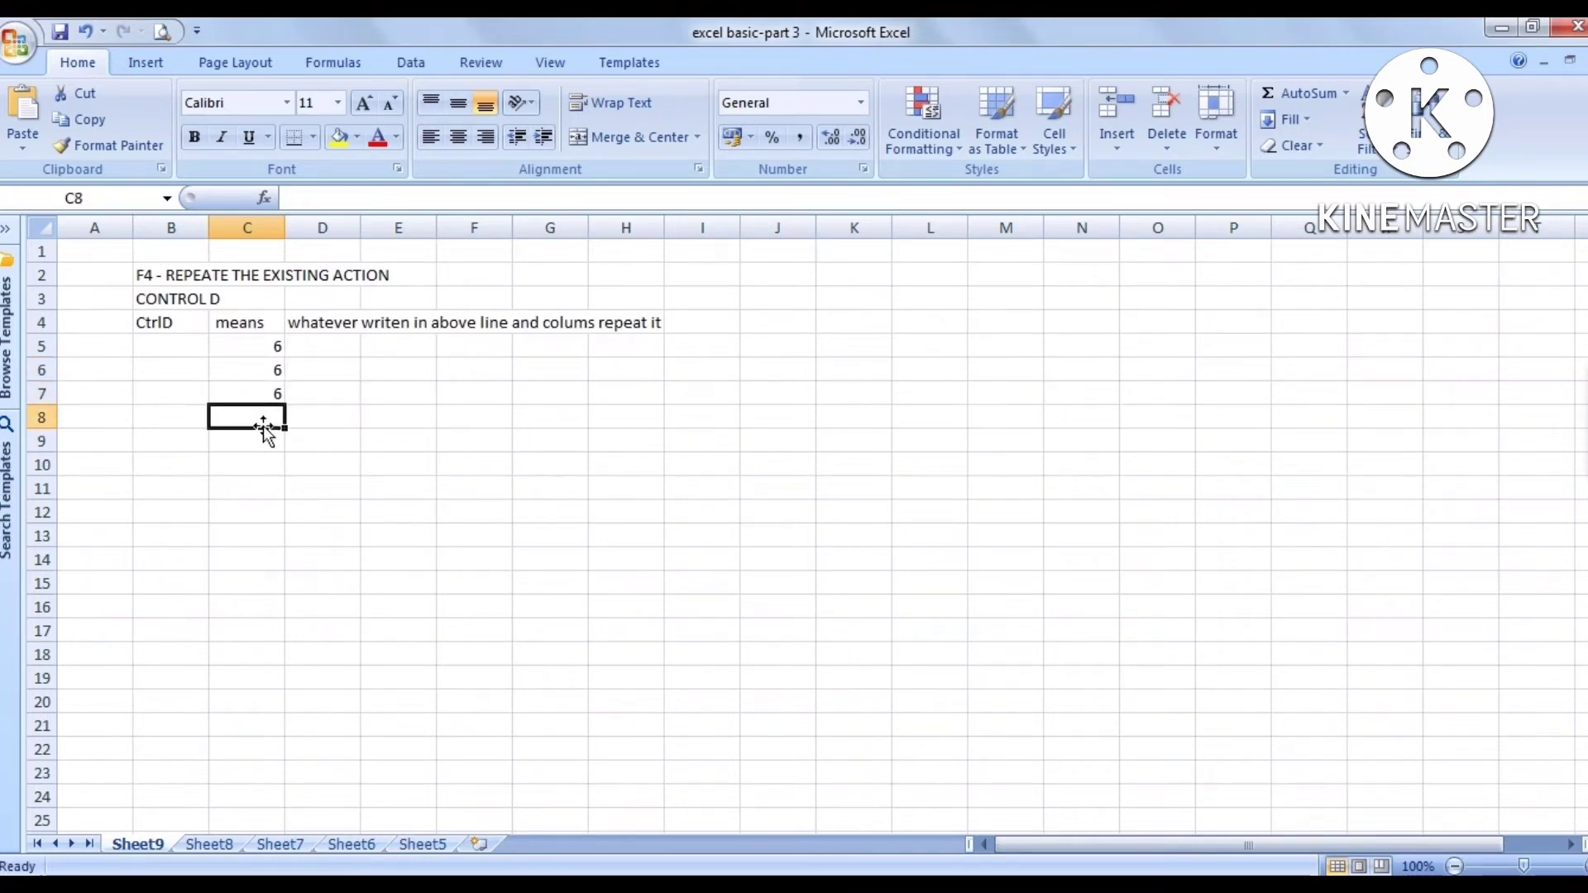
{"action": "type", "text": "ram"}
{"action": "key", "text": "Return"}
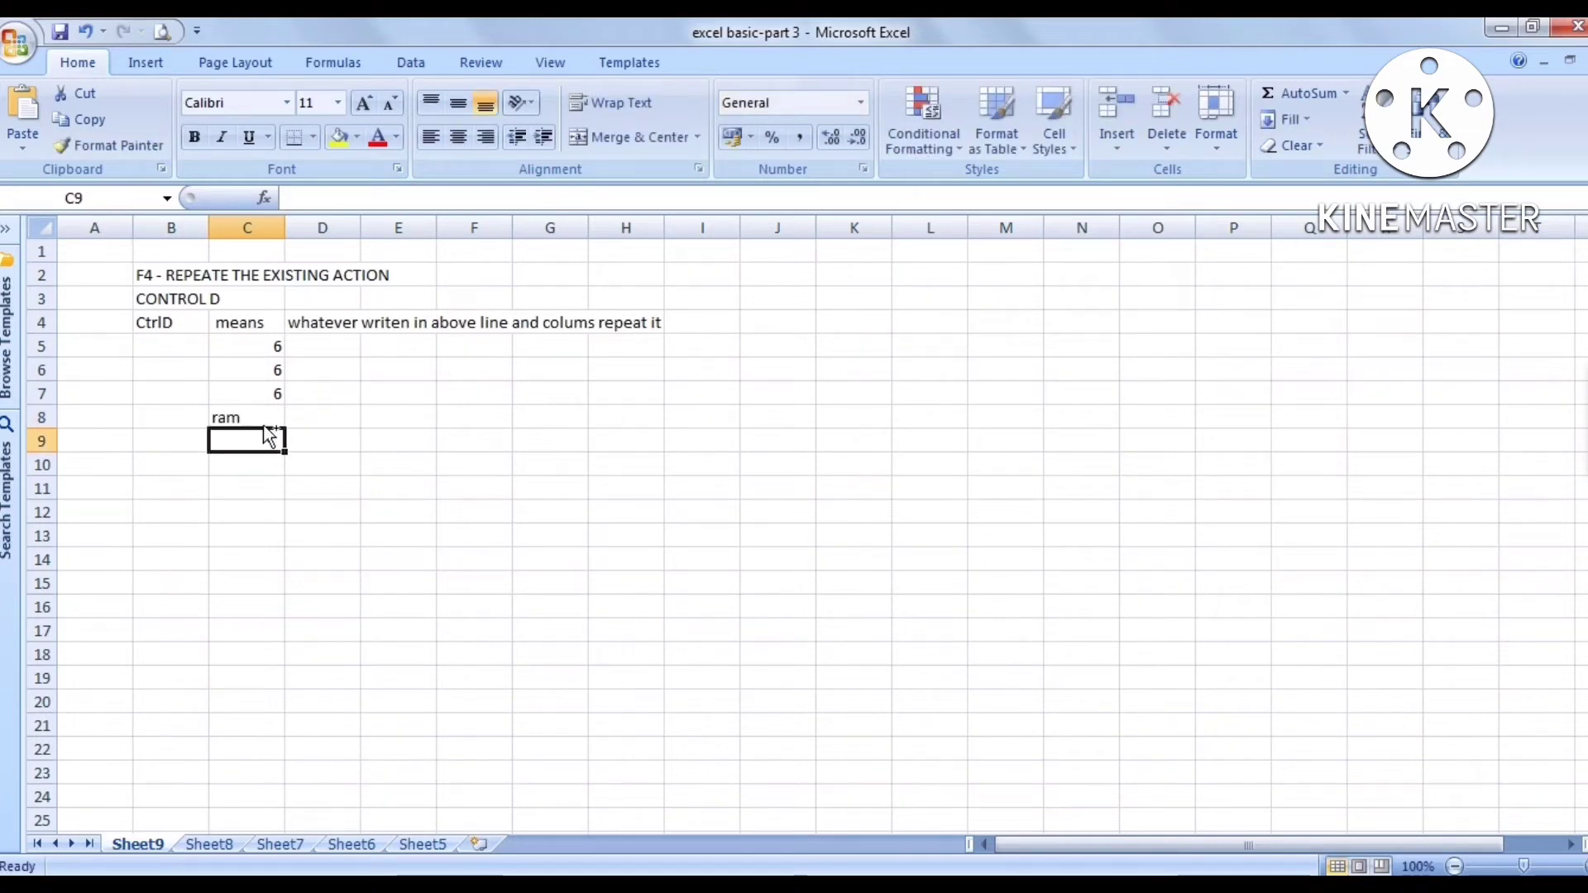
{"action": "key", "text": "ctrl+d"}
{"action": "left_click", "coordinate": [245, 464]}
{"action": "key", "text": "ctrl+d"}
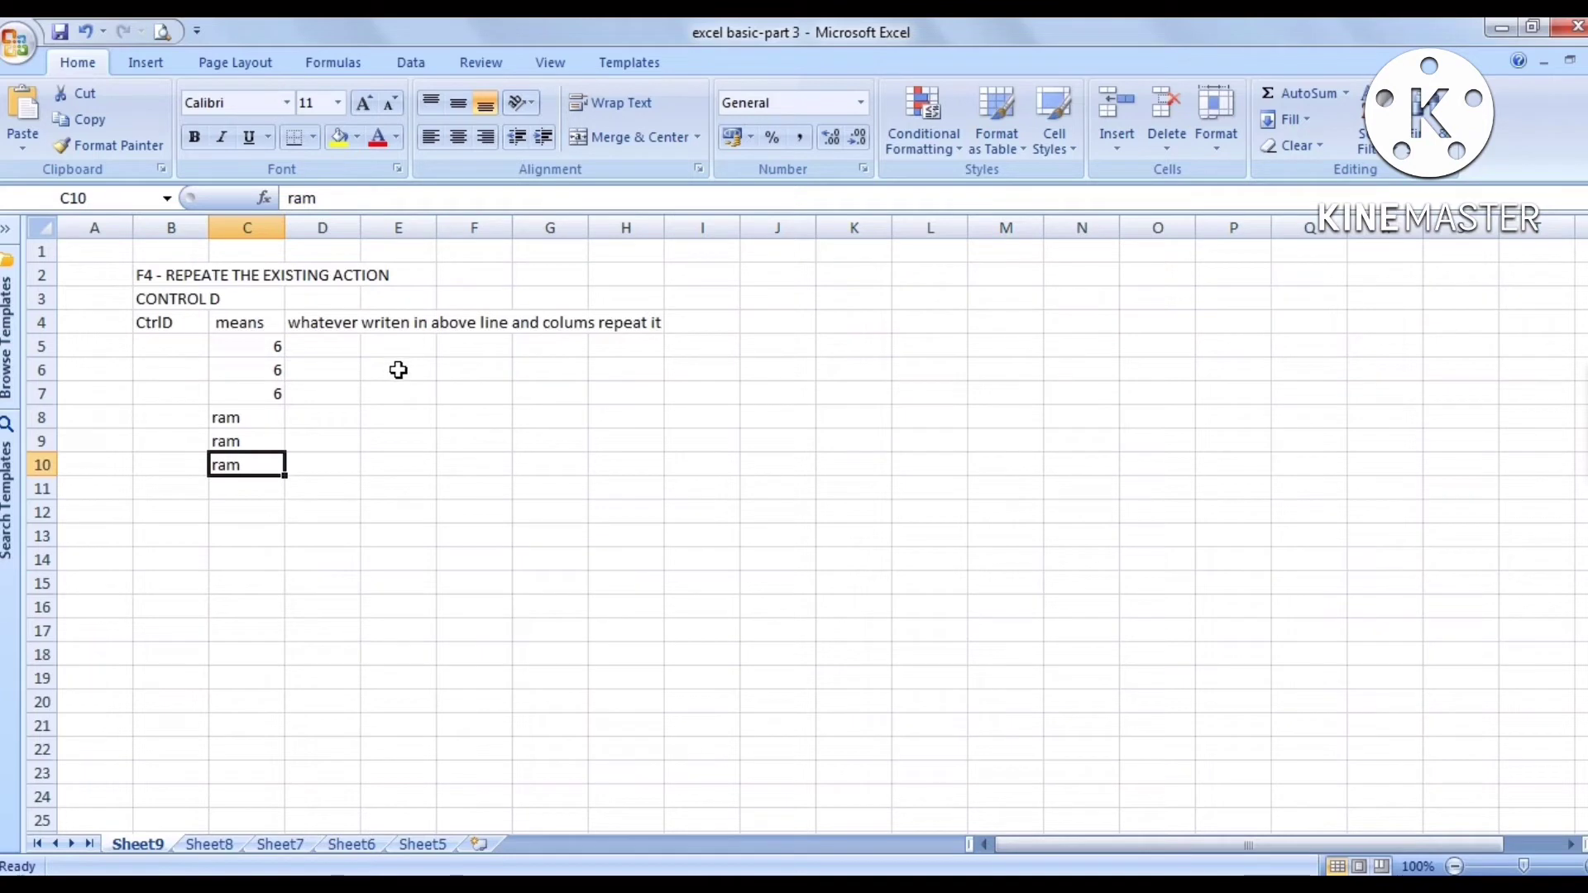
- Enter 14 in cell E5 and the multiplication formula +C5*E5 in cell F5
{"action": "left_click", "coordinate": [398, 343]}
{"action": "type", "text": "14"}
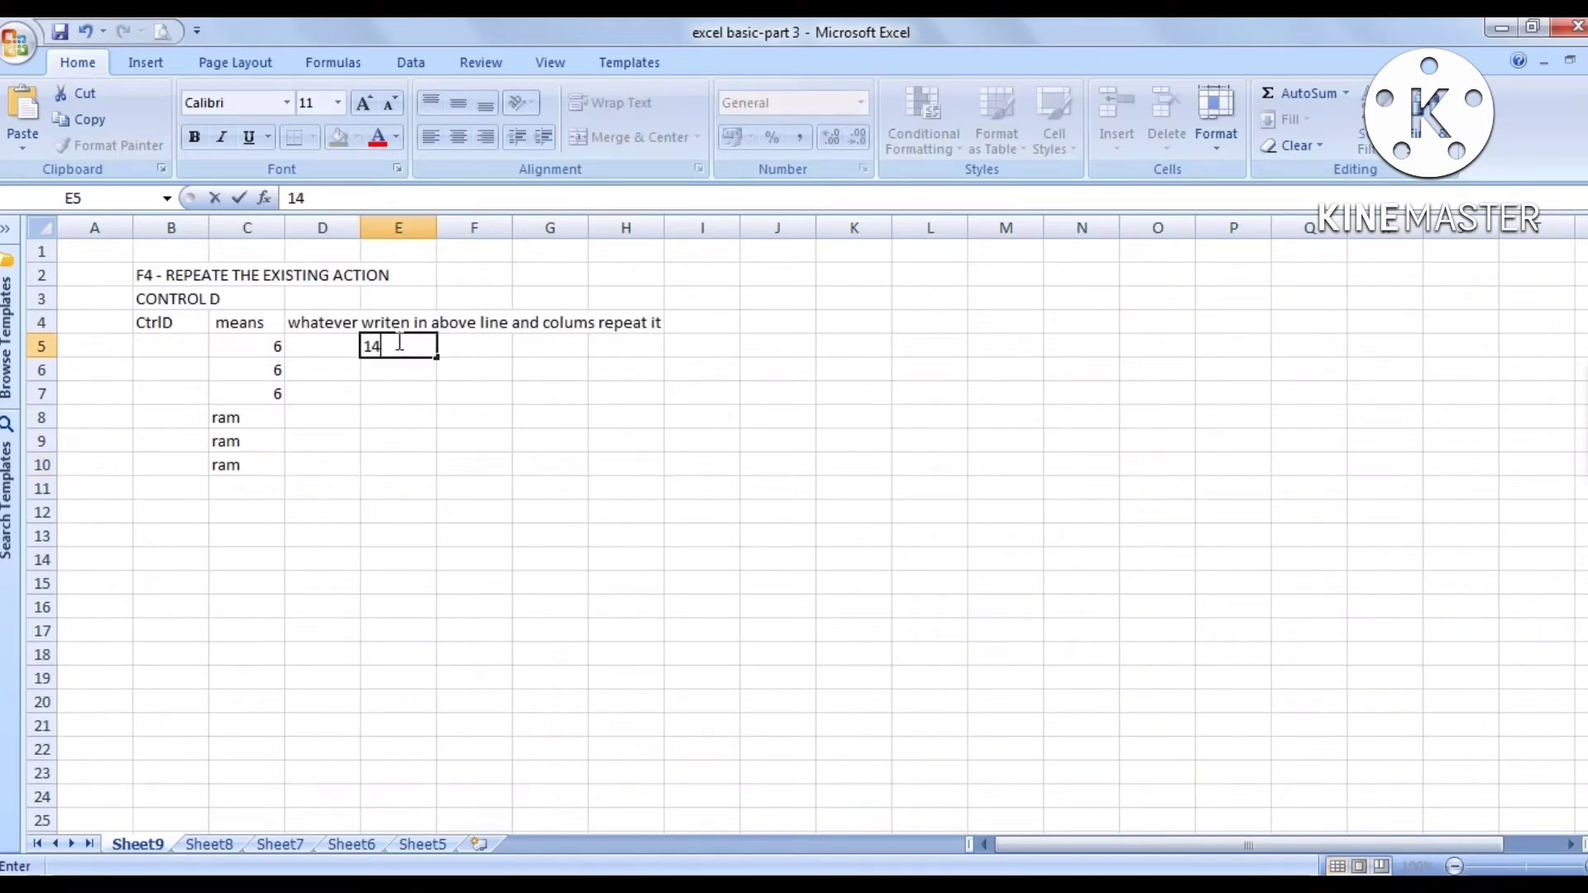
{"action": "left_click", "coordinate": [481, 349]}
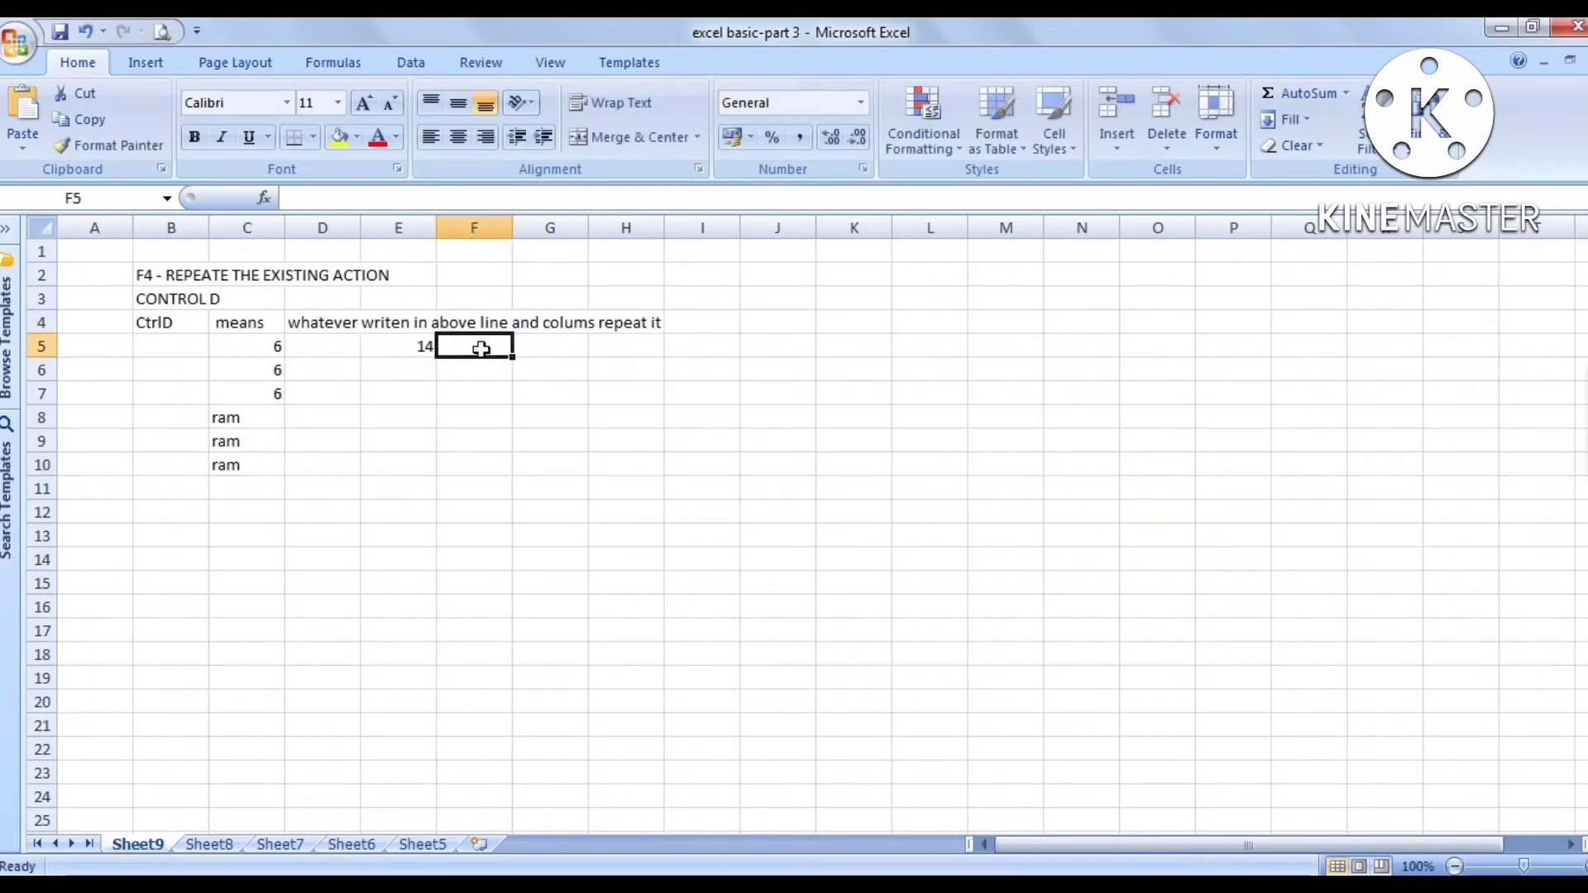
{"action": "type", "text": "+"}
{"action": "left_click", "coordinate": [278, 354]}
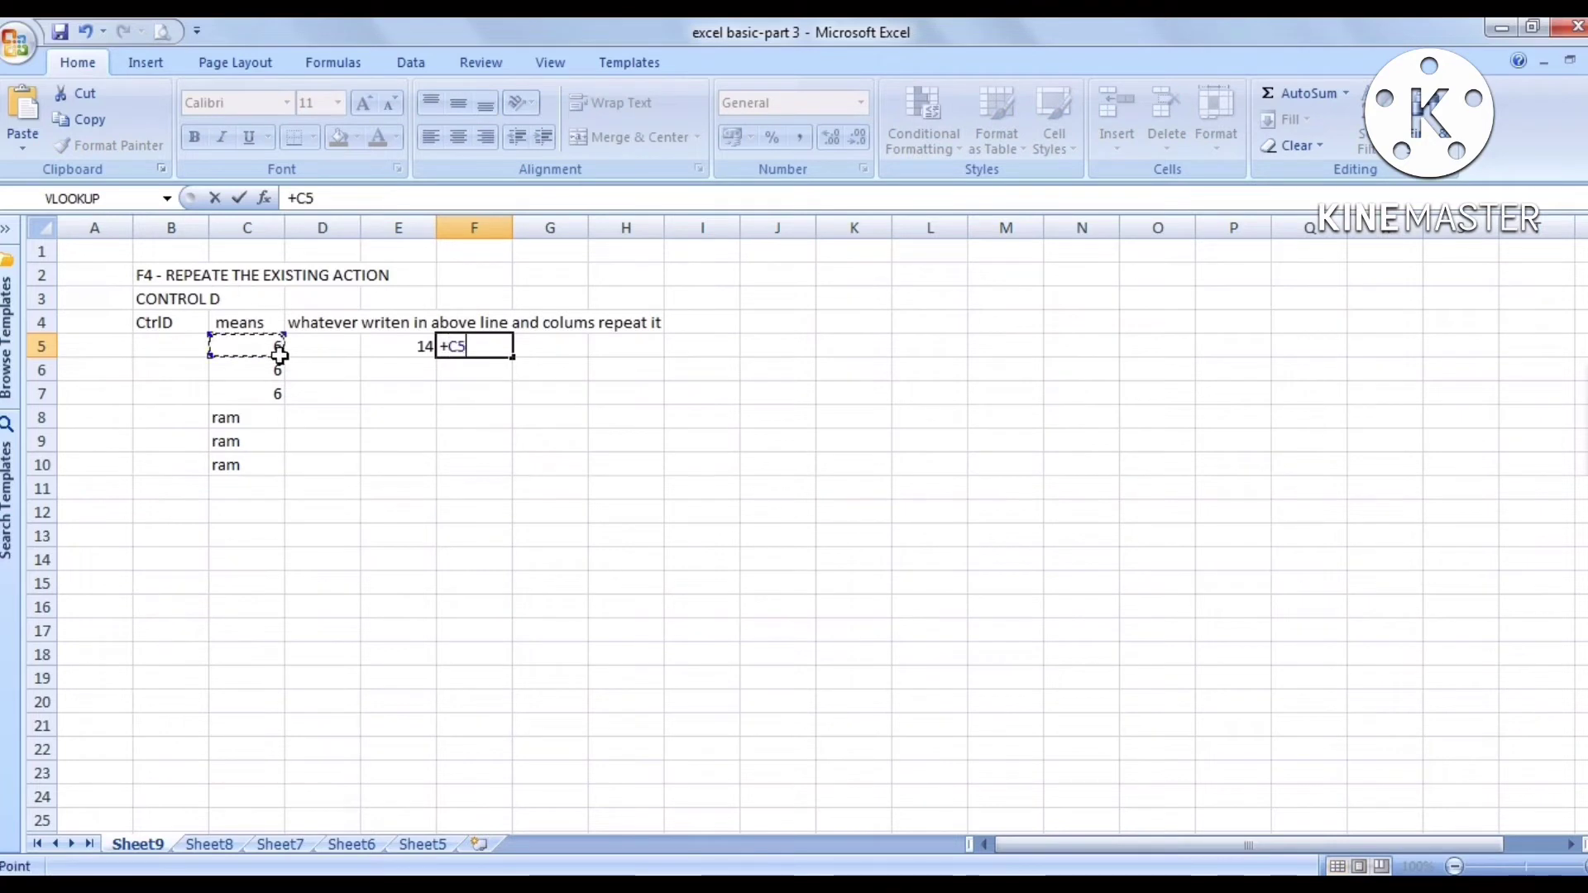
{"action": "type", "text": "*"}
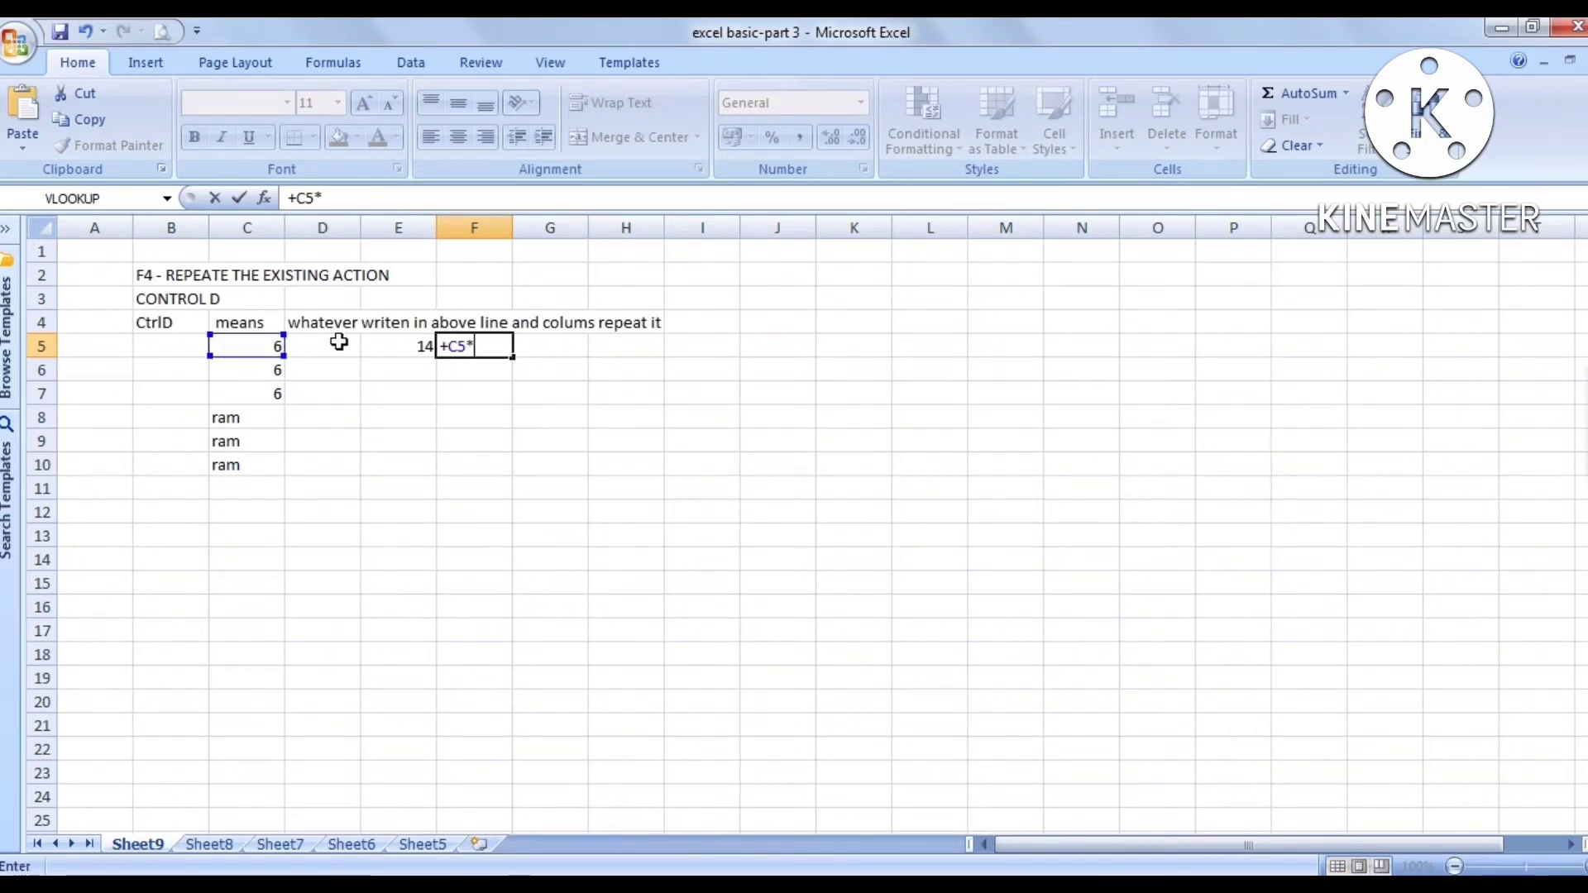
{"action": "left_click", "coordinate": [391, 344]}
{"action": "key", "text": "Return"}
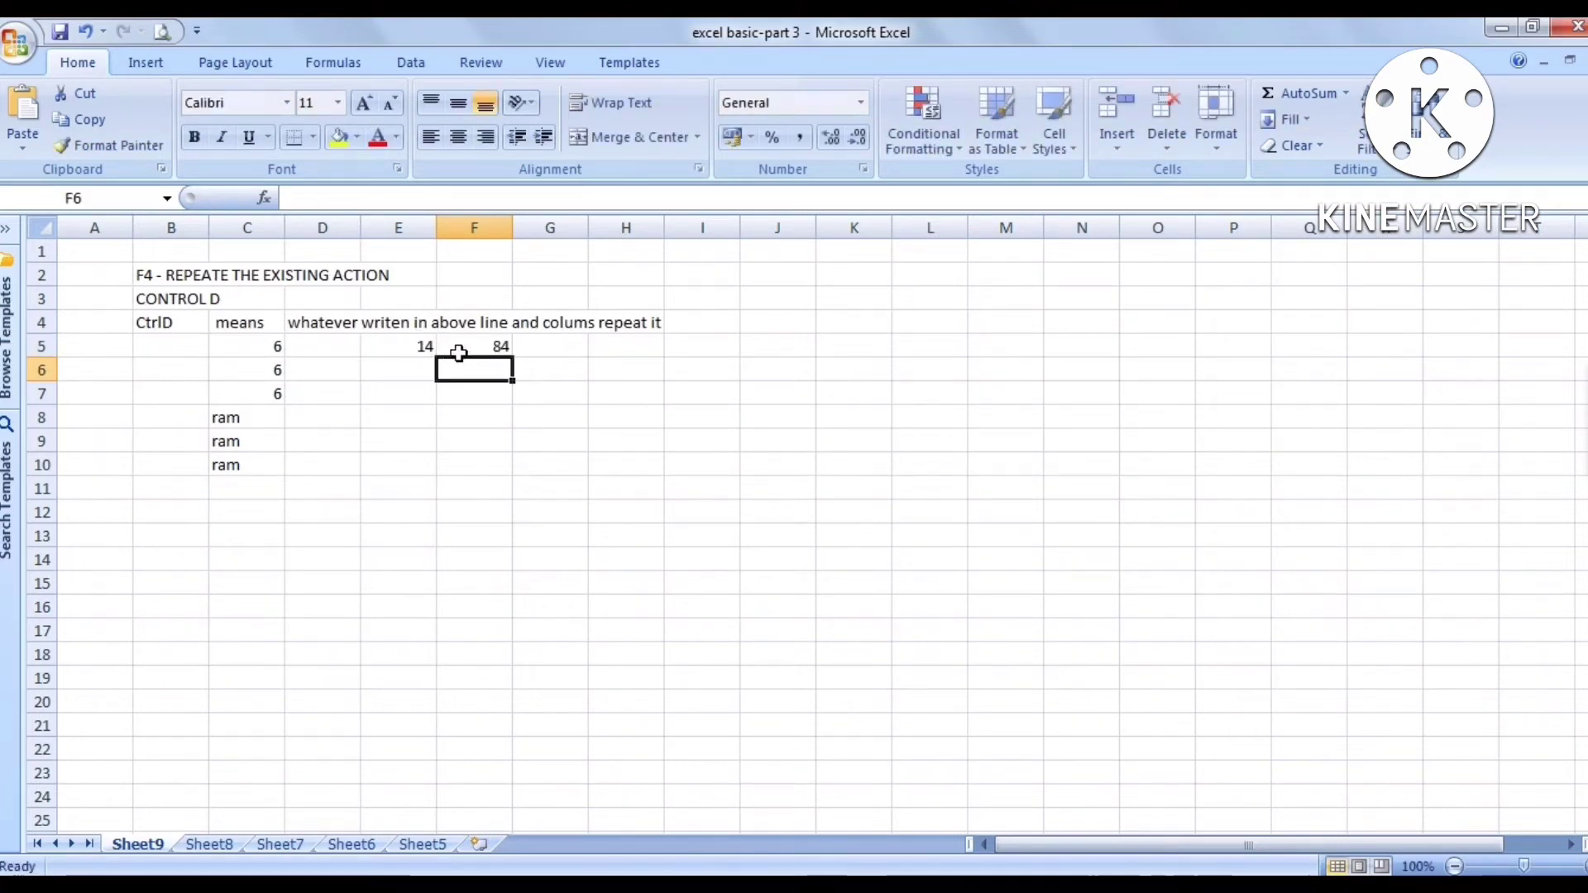
- Fill the multiplication formula from F5 down into cells F6 and F7
{"action": "key", "text": "ctrl+d"}
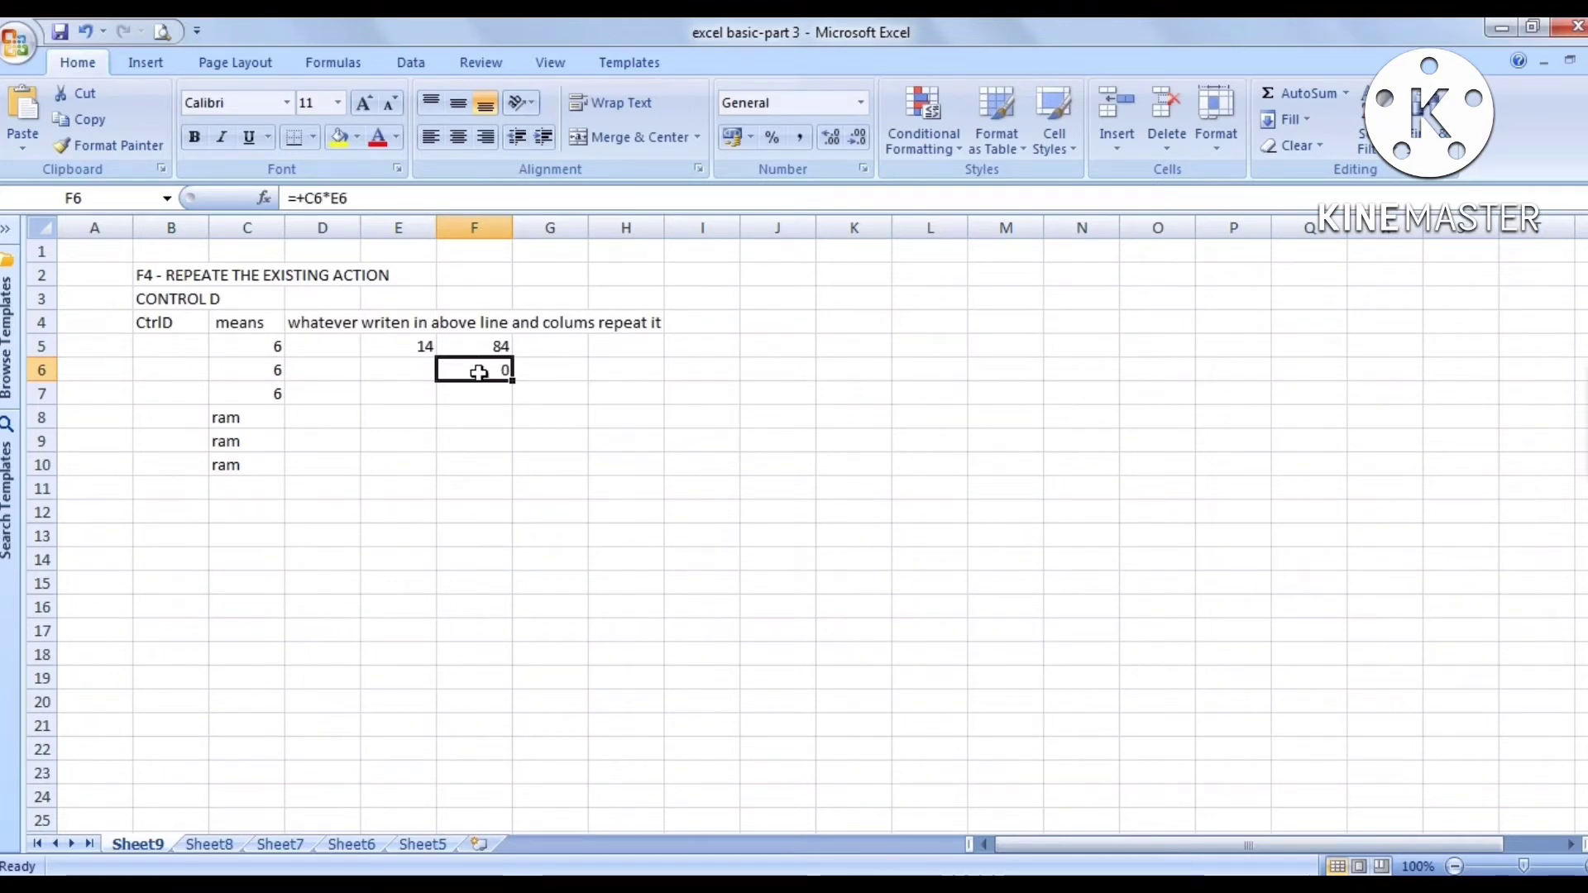
{"action": "left_click", "coordinate": [485, 391]}
{"action": "key", "text": "ctrl+d"}
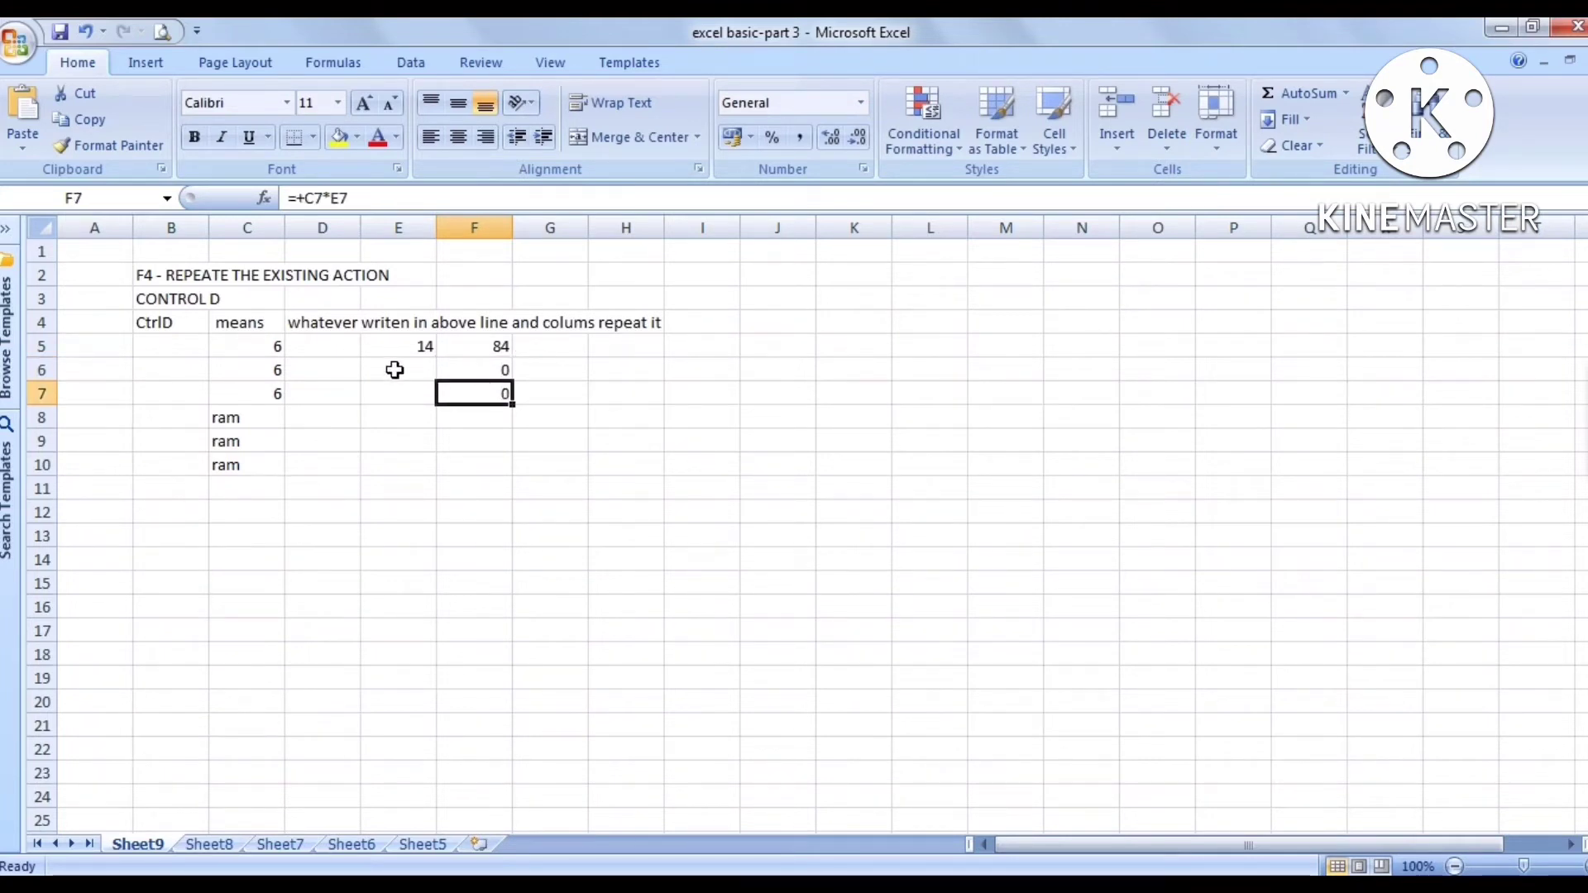
- Enter 2 in cell E6 and 4 in cell E7 as multipliers for the filled formulas
{"action": "left_click", "coordinate": [411, 376]}
{"action": "type", "text": "2"}
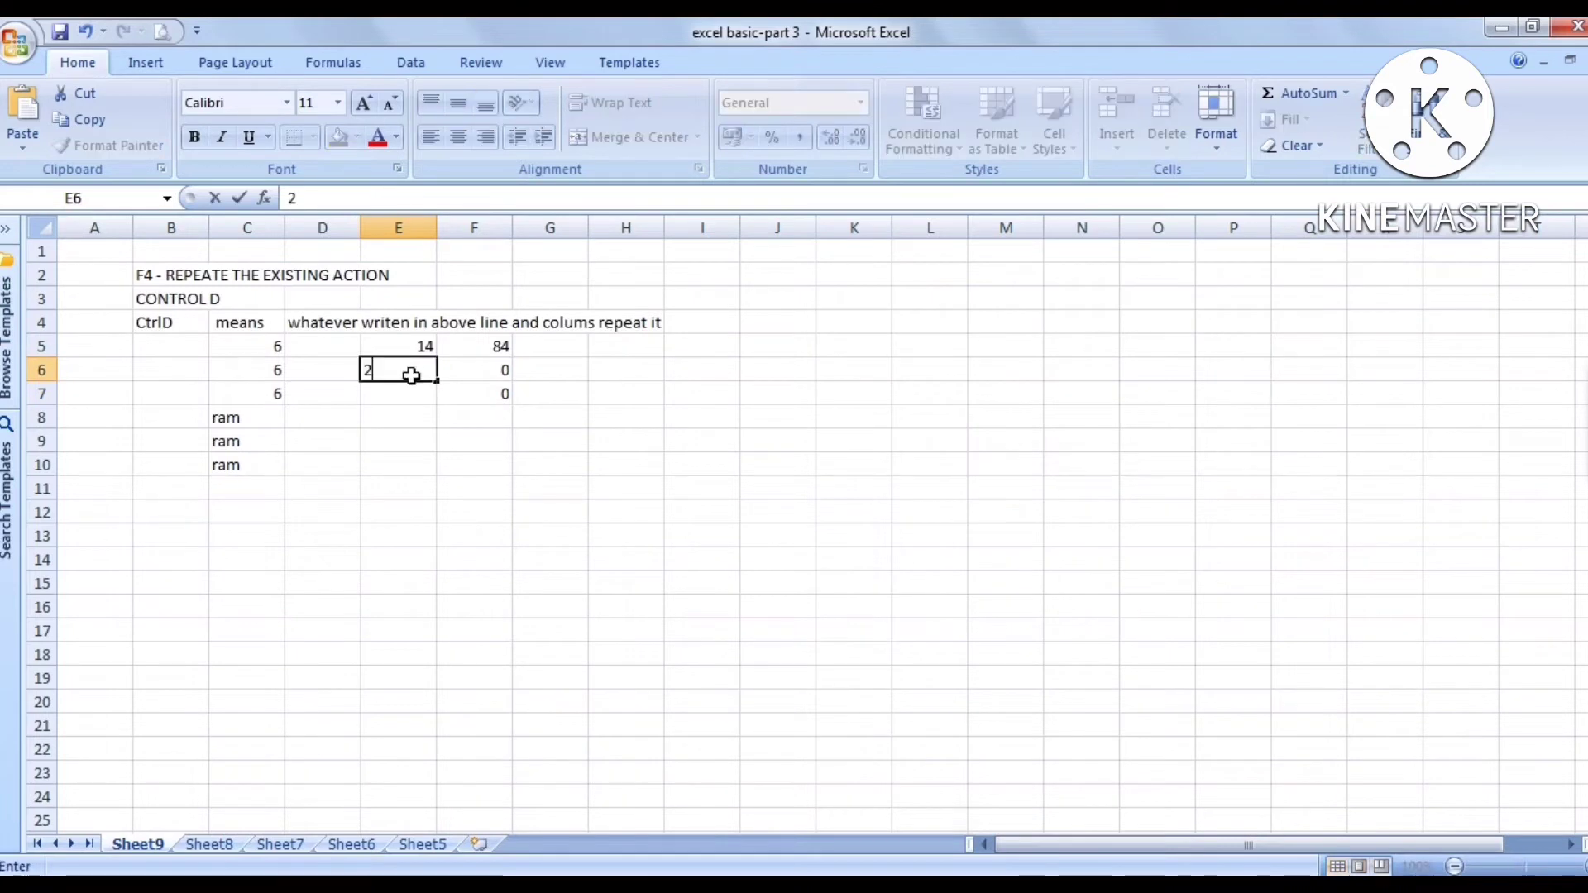
{"action": "key", "text": "Return"}
{"action": "type", "text": "4"}
{"action": "key", "text": "Return"}
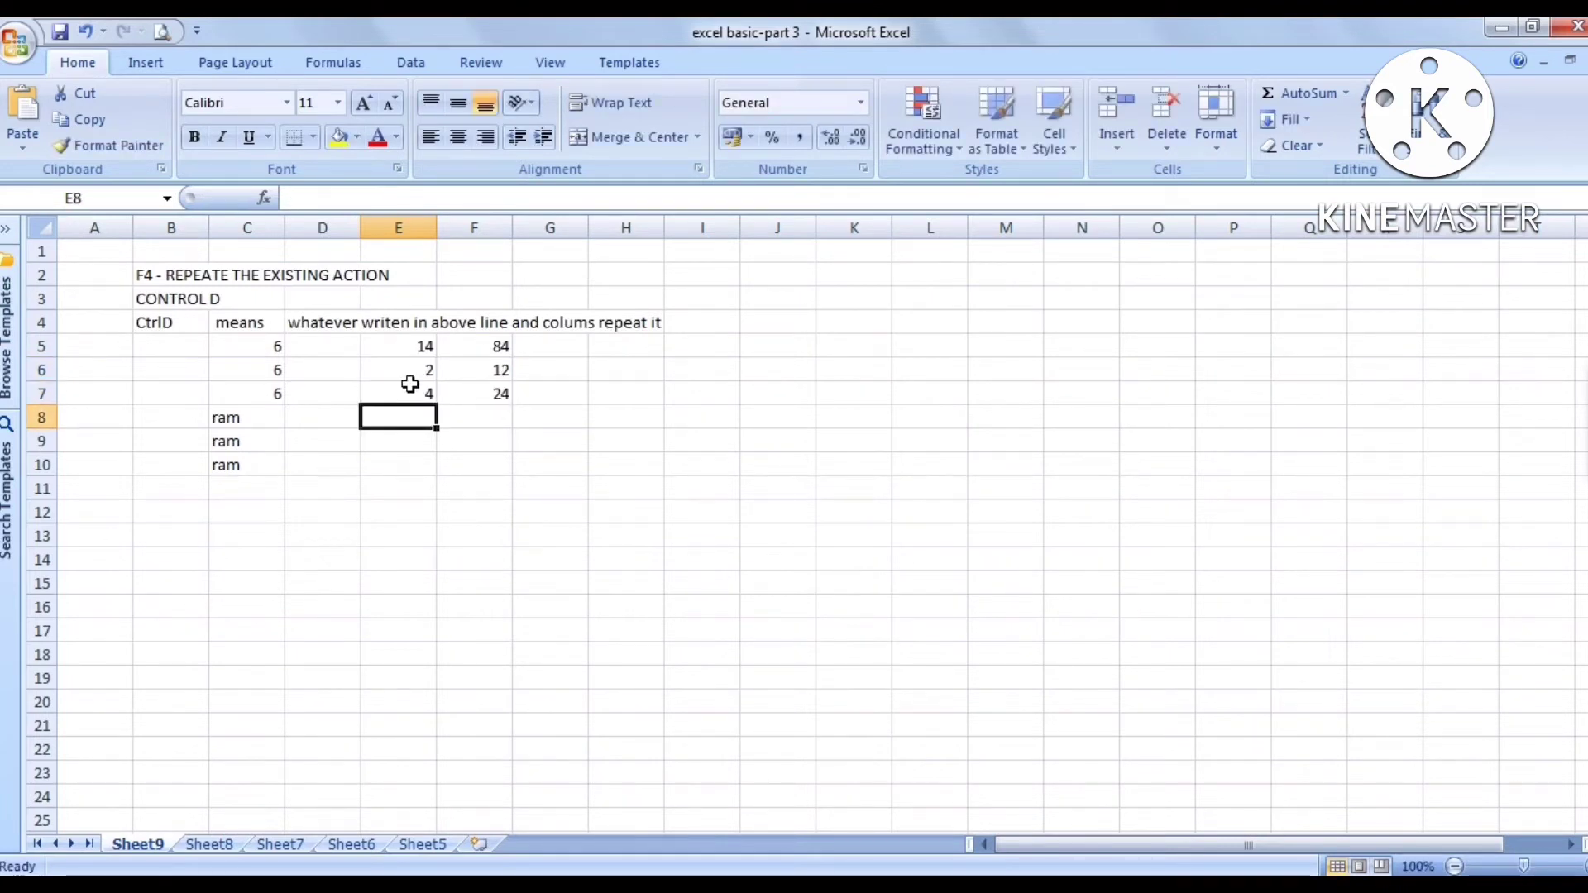
- Enter 2 in cells E8 and C8, and fill the multiplication formula from F7 down into F8
{"action": "left_click", "coordinate": [496, 421]}
{"action": "left_click", "coordinate": [419, 419]}
{"action": "type", "text": "2"}
{"action": "key", "text": "Return"}
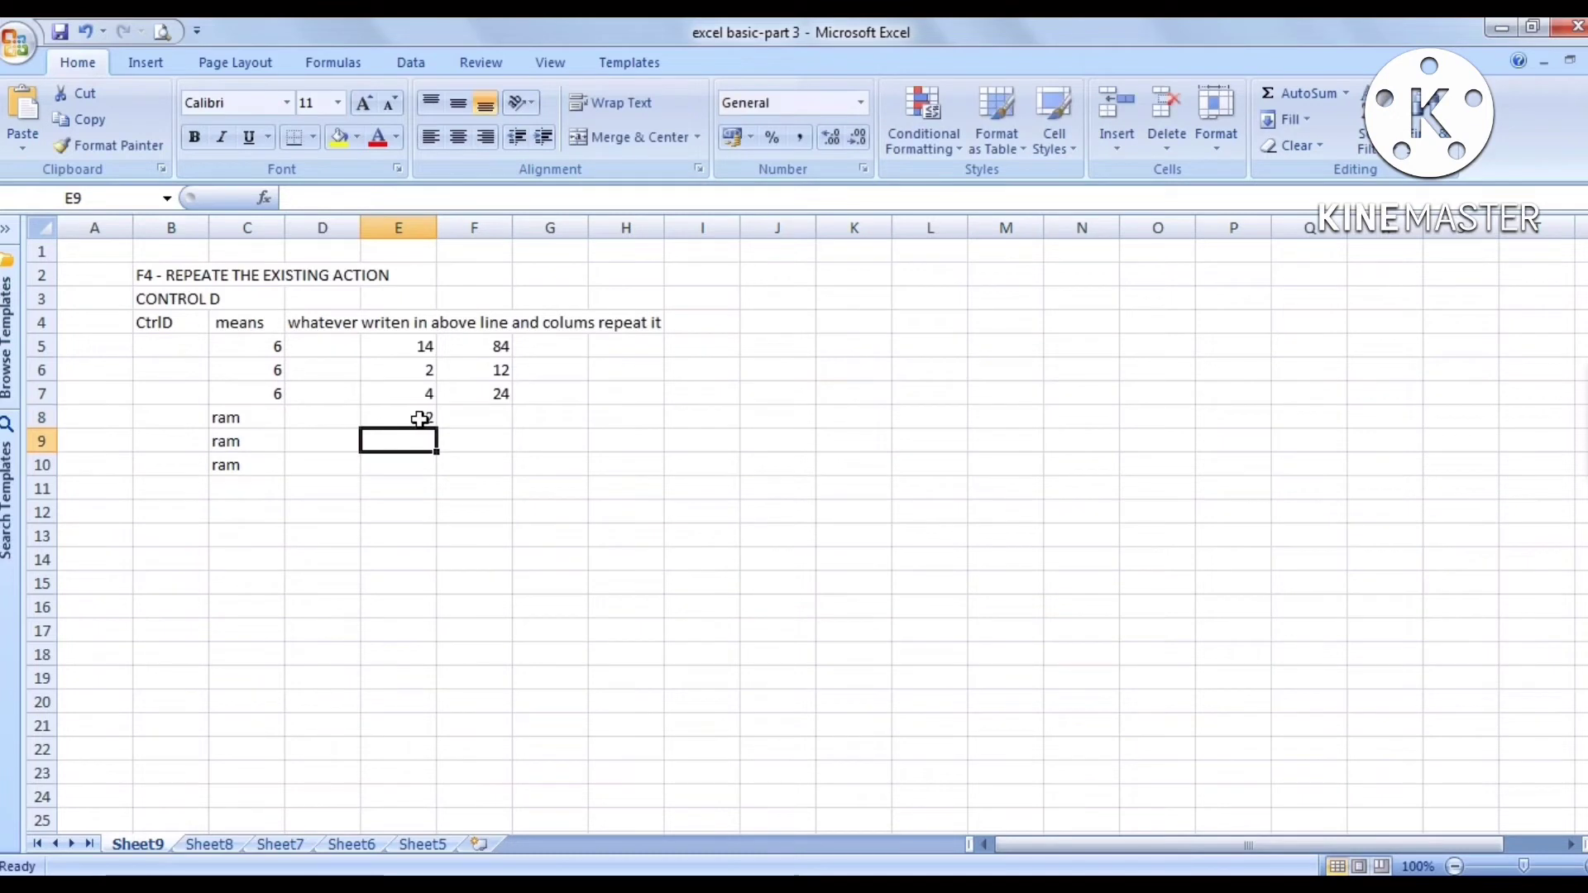
{"action": "left_click", "coordinate": [273, 414]}
{"action": "type", "text": "2"}
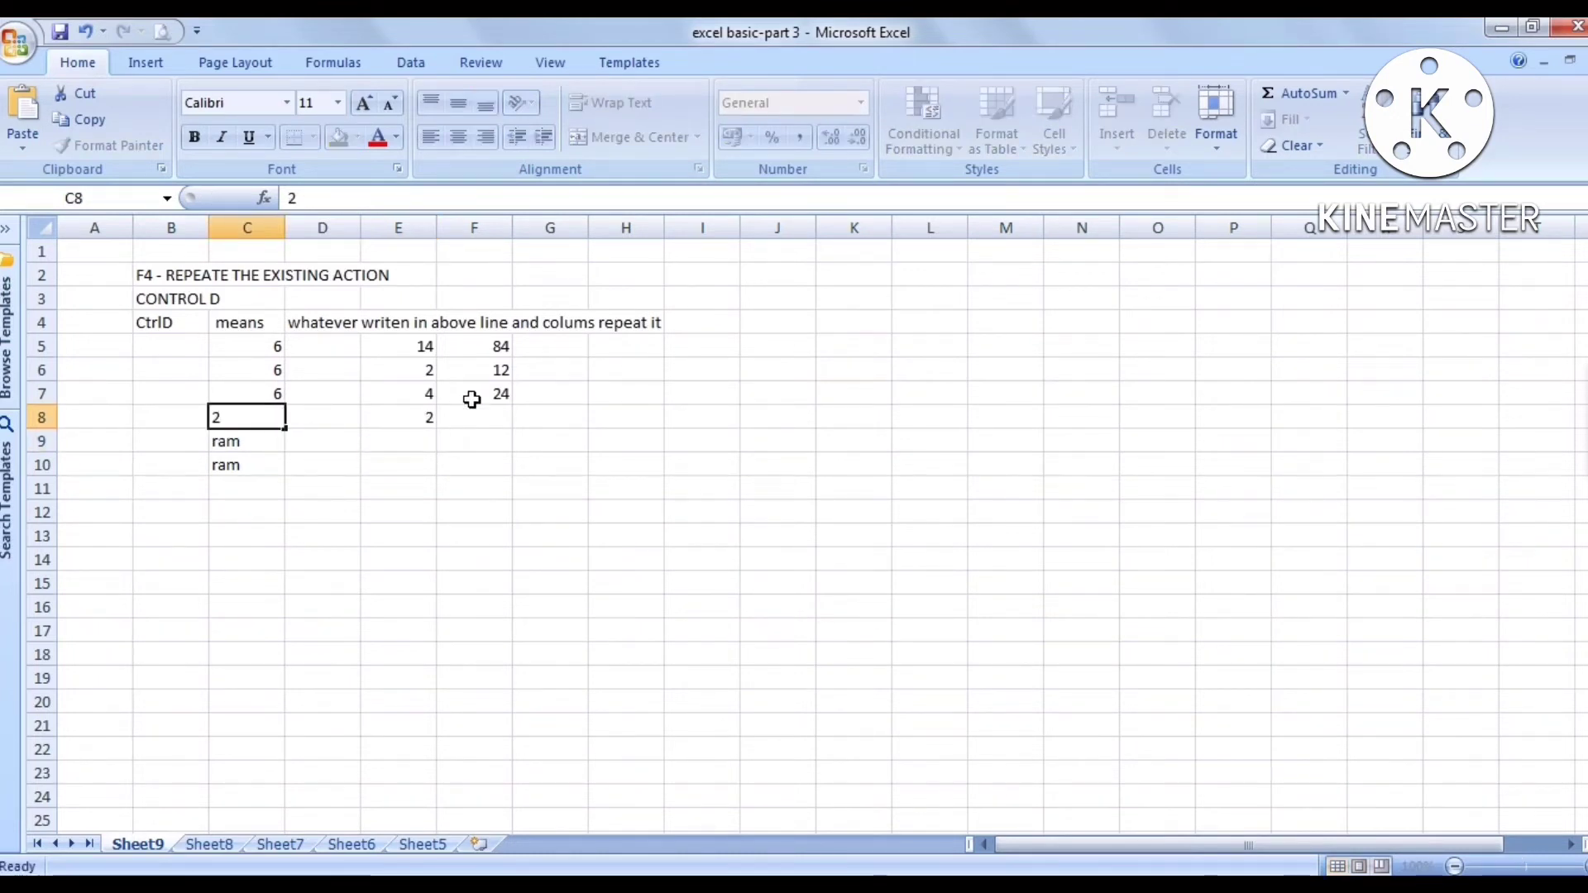
{"action": "key", "text": "Up"}
{"action": "left_click", "coordinate": [496, 425]}
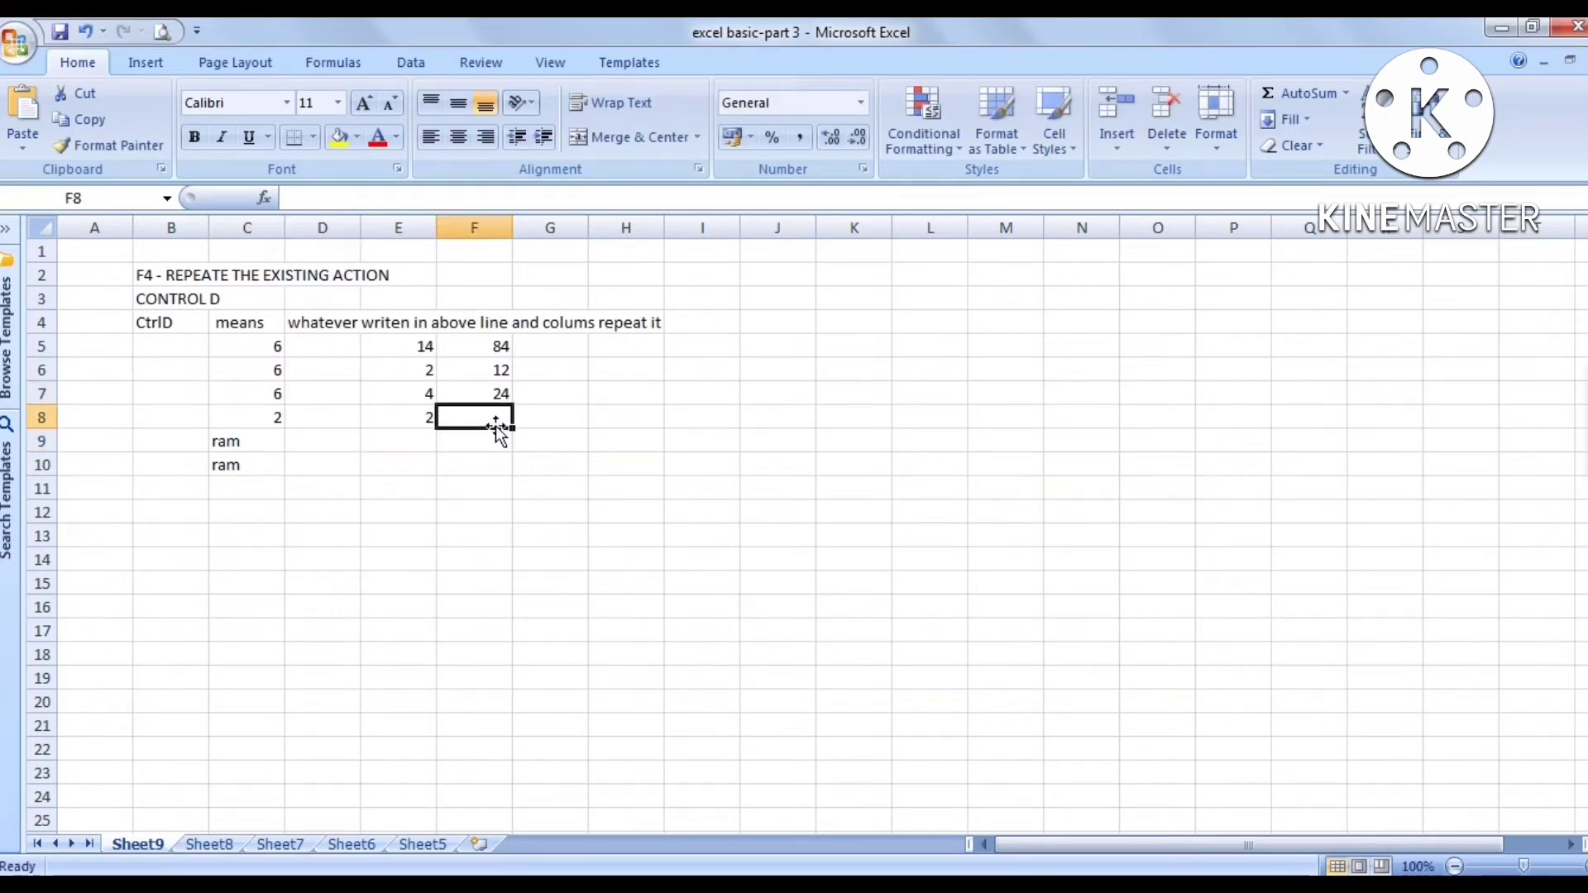
{"action": "key", "text": "ctrl+d"}
- Enter the word "dollar" in cell B12 and the $ symbol beside it in C12
{"action": "left_click", "coordinate": [167, 518]}
{"action": "type", "text": "d"}
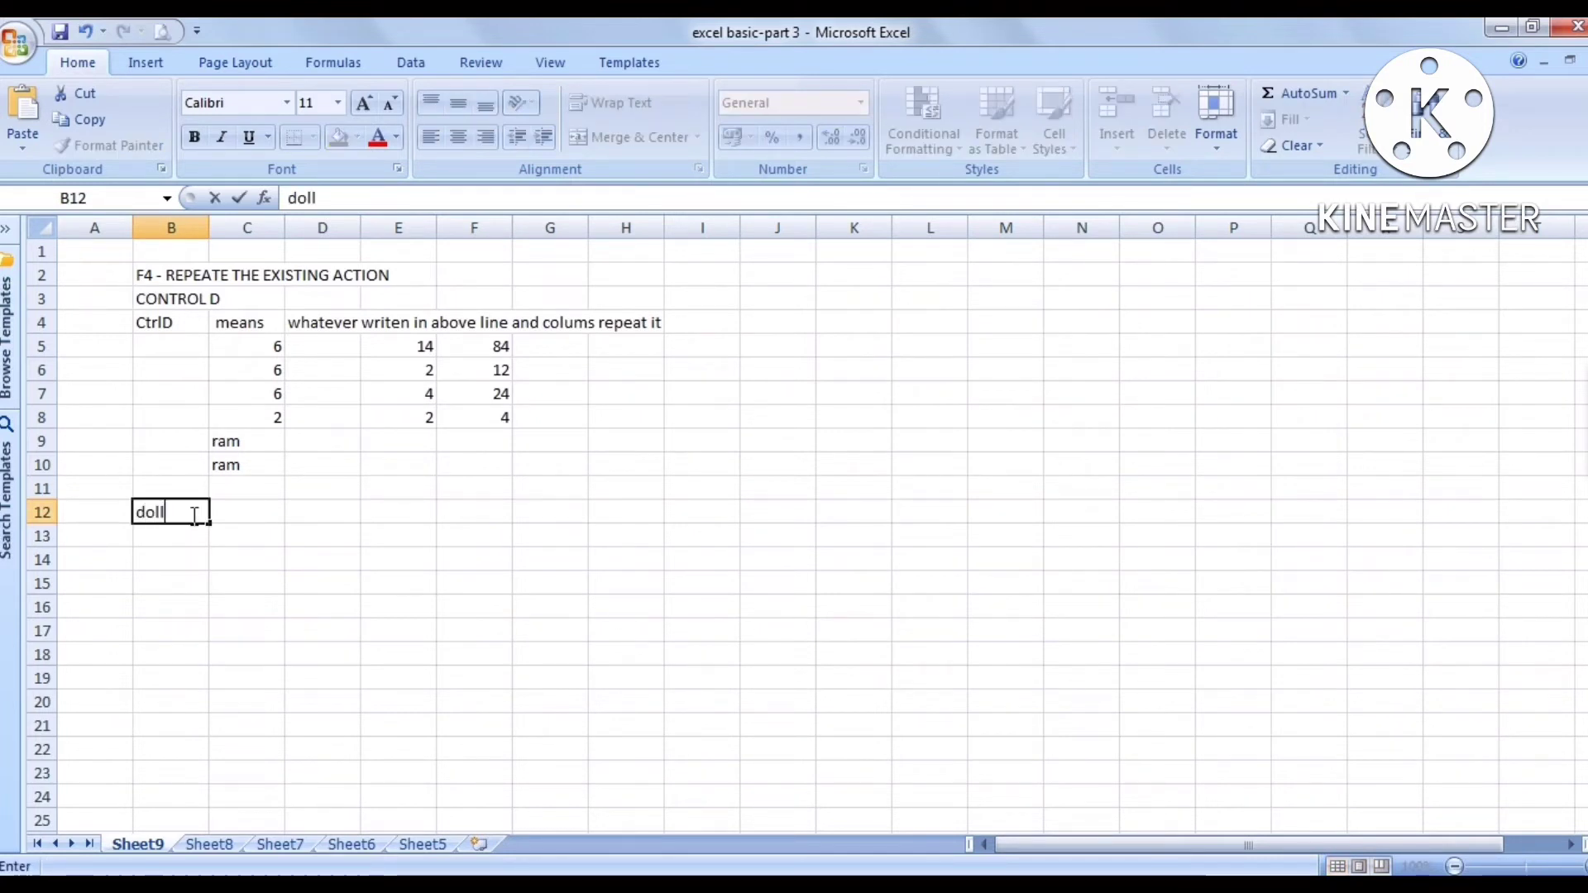
{"action": "type", "text": "ollar"}
{"action": "key", "text": "Return"}
{"action": "left_click", "coordinate": [254, 514]}
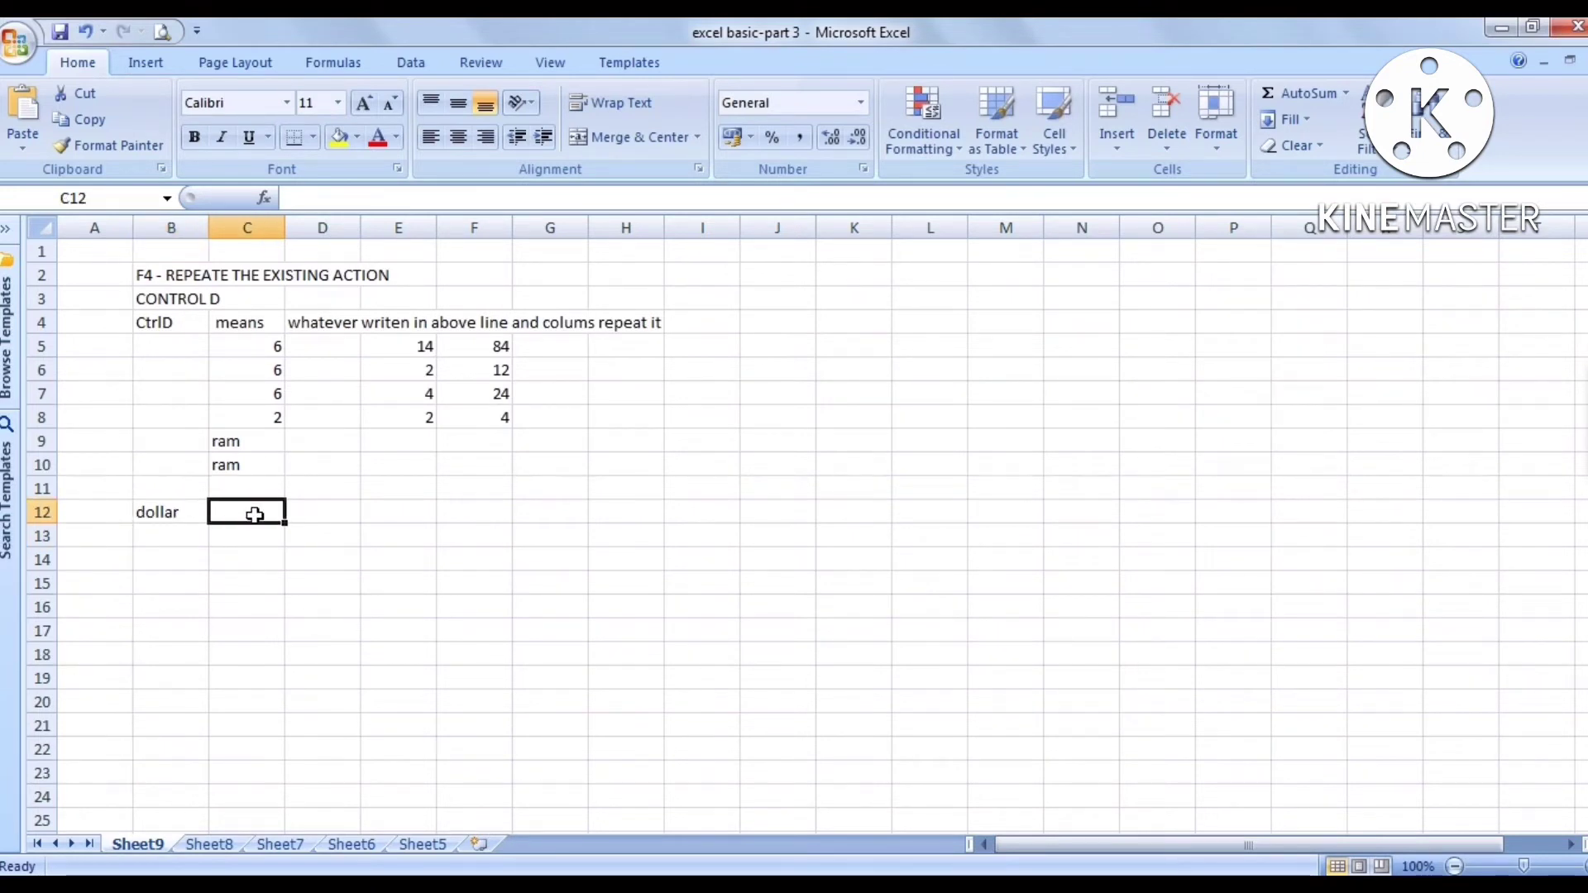
{"action": "type", "text": "$"}
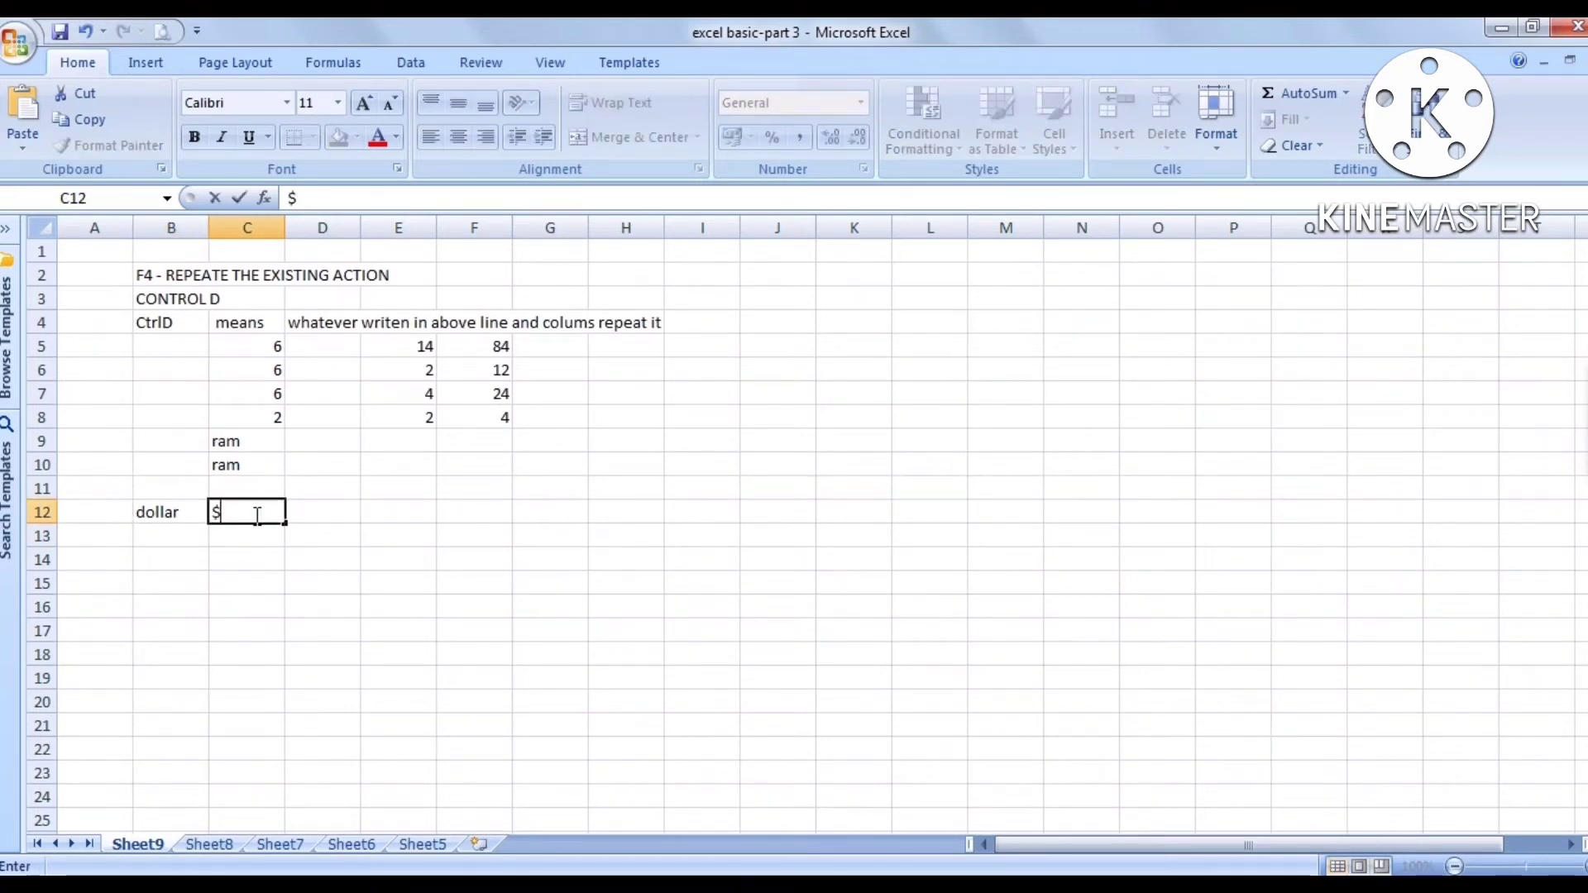
{"action": "key", "text": "Return"}
- Enter the word "means" in cell D12, beside the $ symbol
{"action": "left_click", "coordinate": [307, 511]}
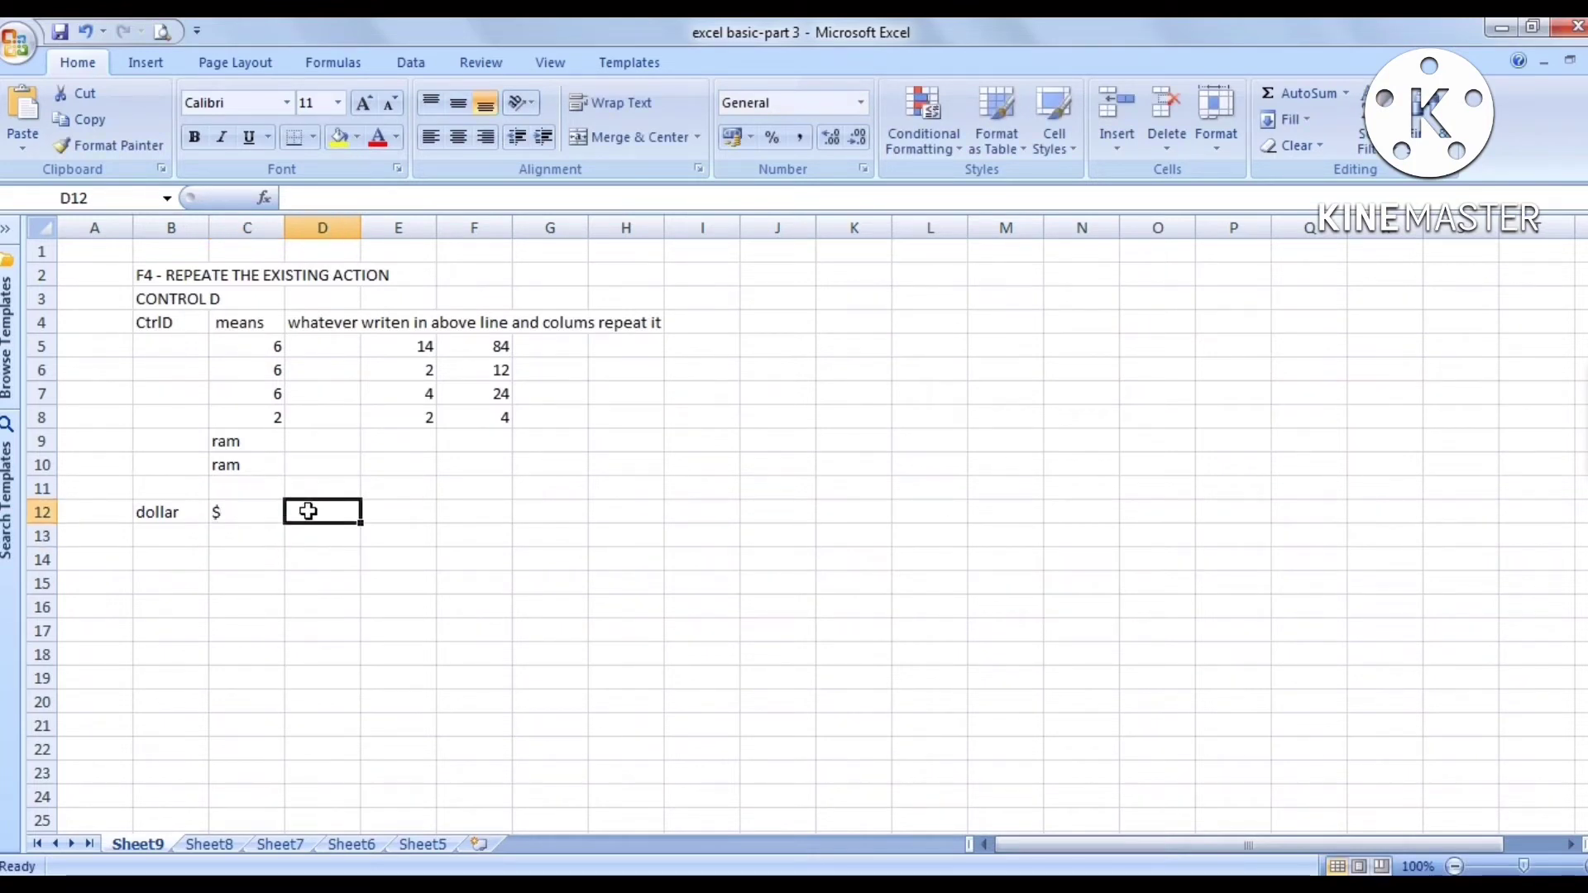
{"action": "type", "text": "means"}
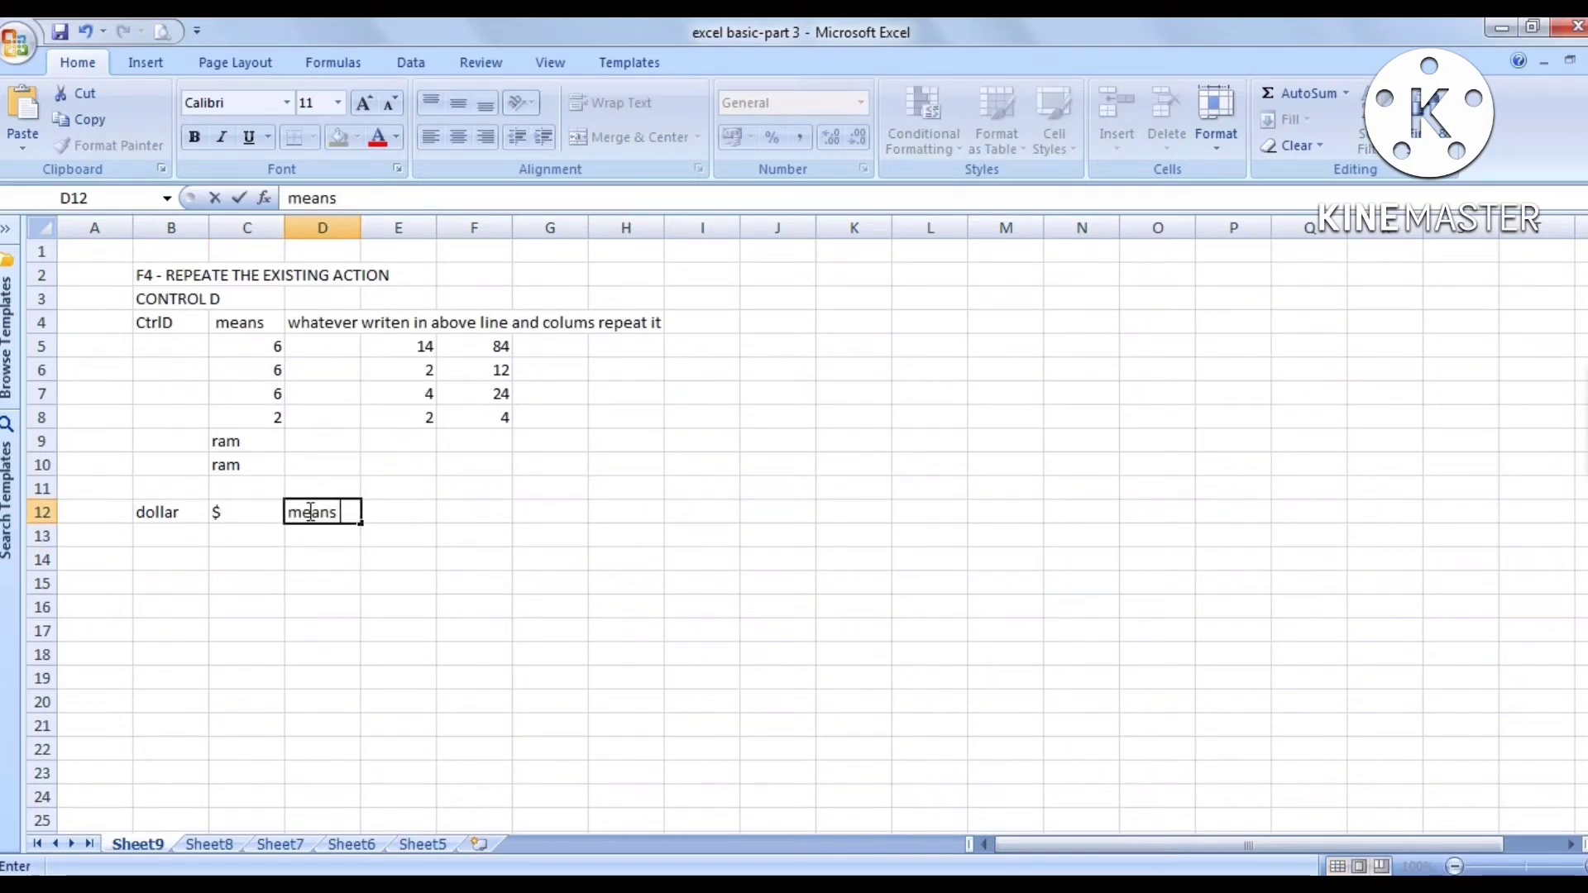
{"action": "key", "text": "Return"}
- Enter the word "constant" in cell E12, correcting the misspelled last letter
{"action": "left_click", "coordinate": [413, 513]}
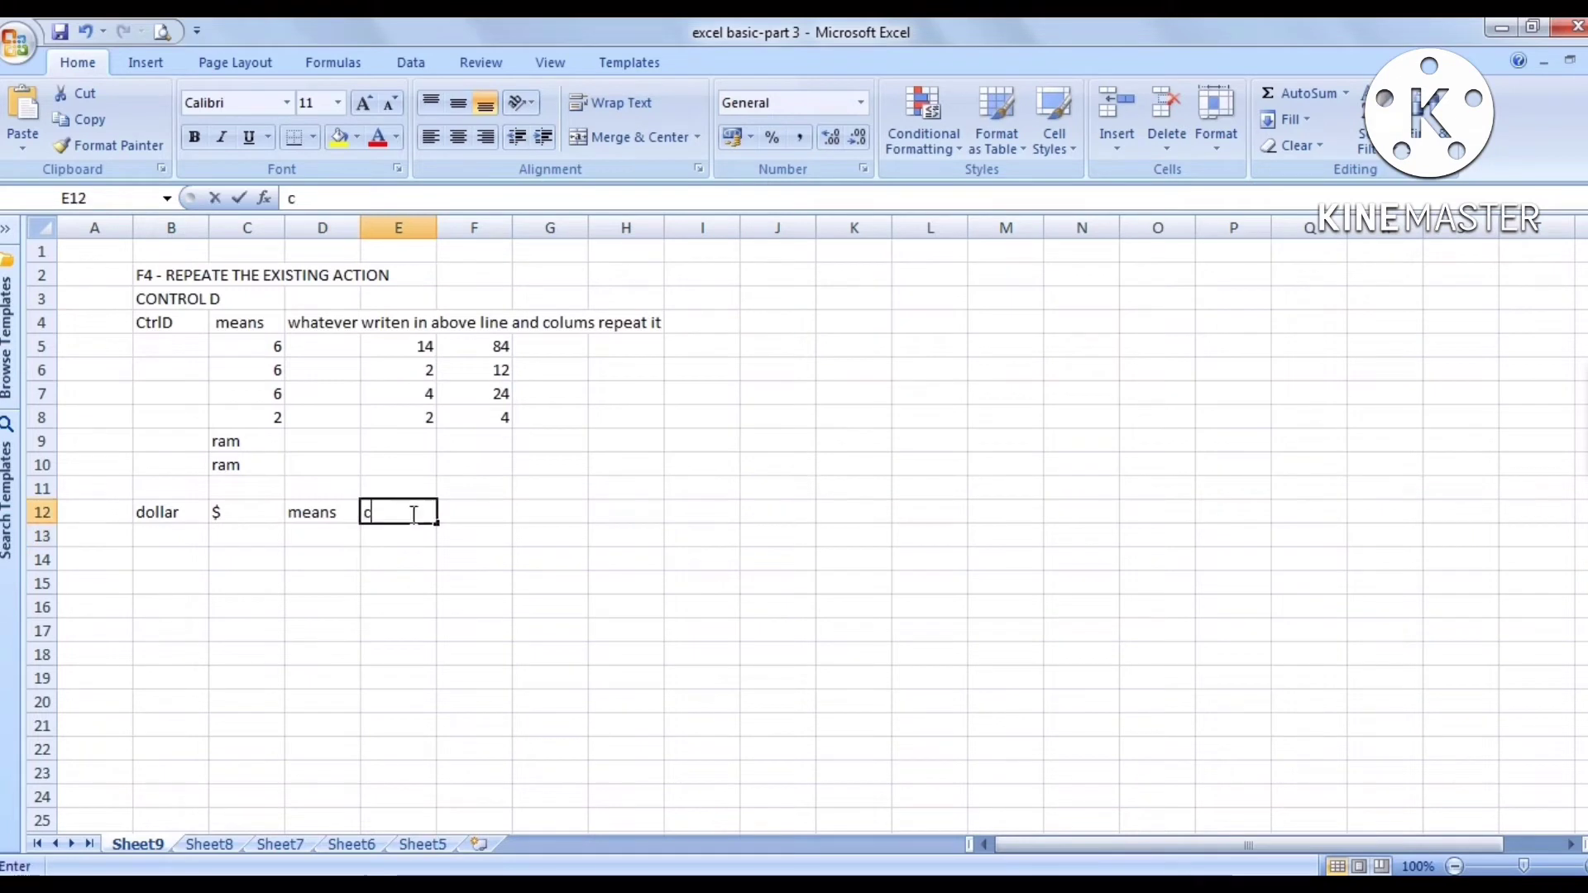
{"action": "type", "text": "co"}
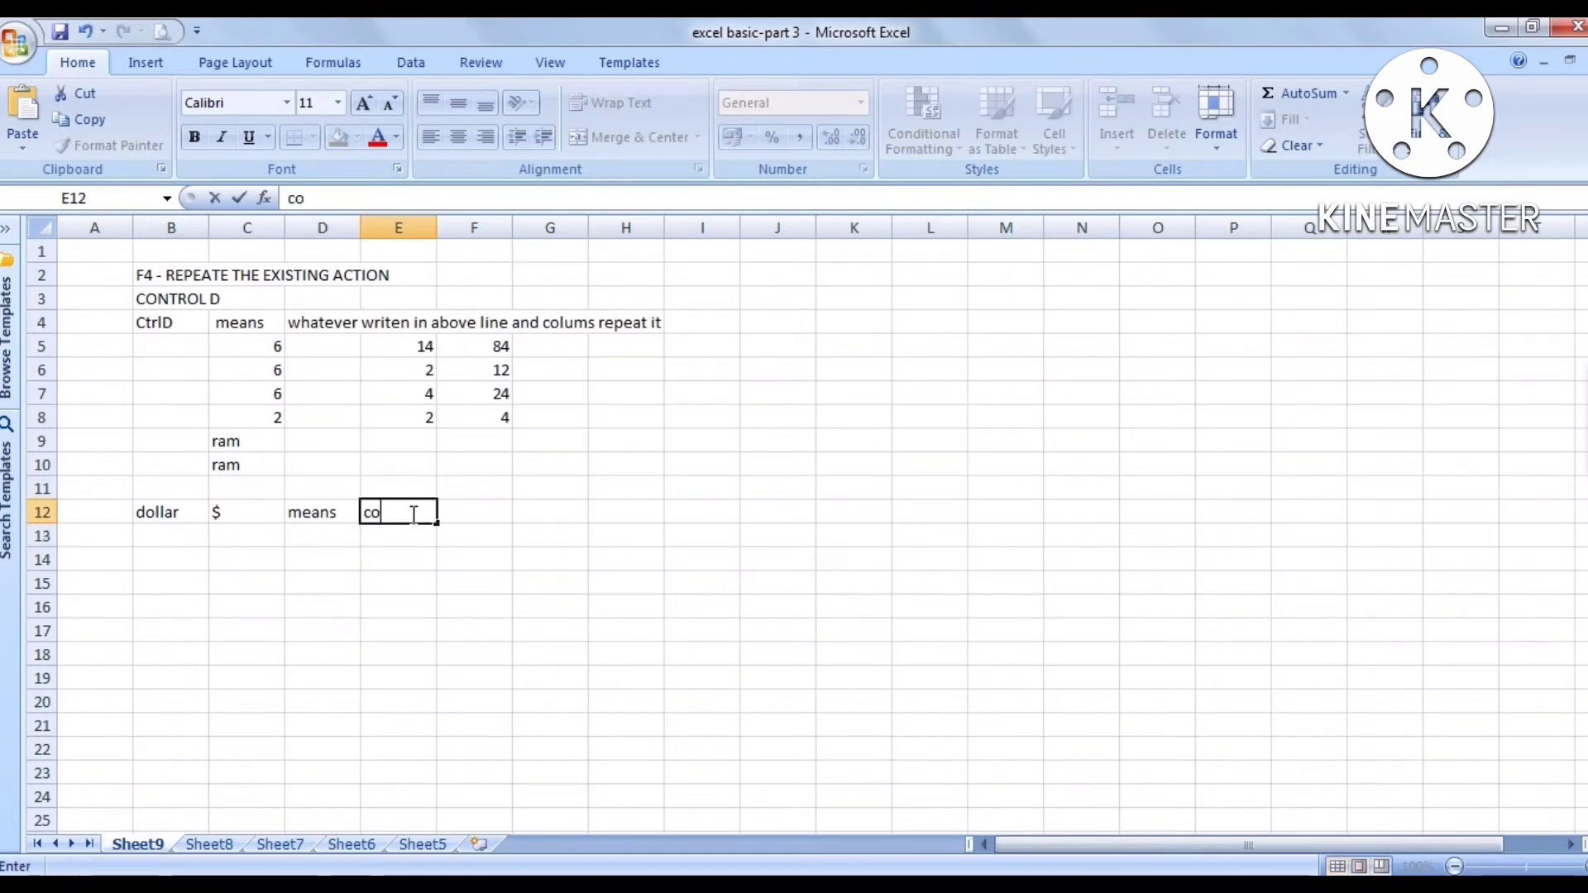
{"action": "type", "text": "nstany"}
{"action": "key", "text": "Return"}
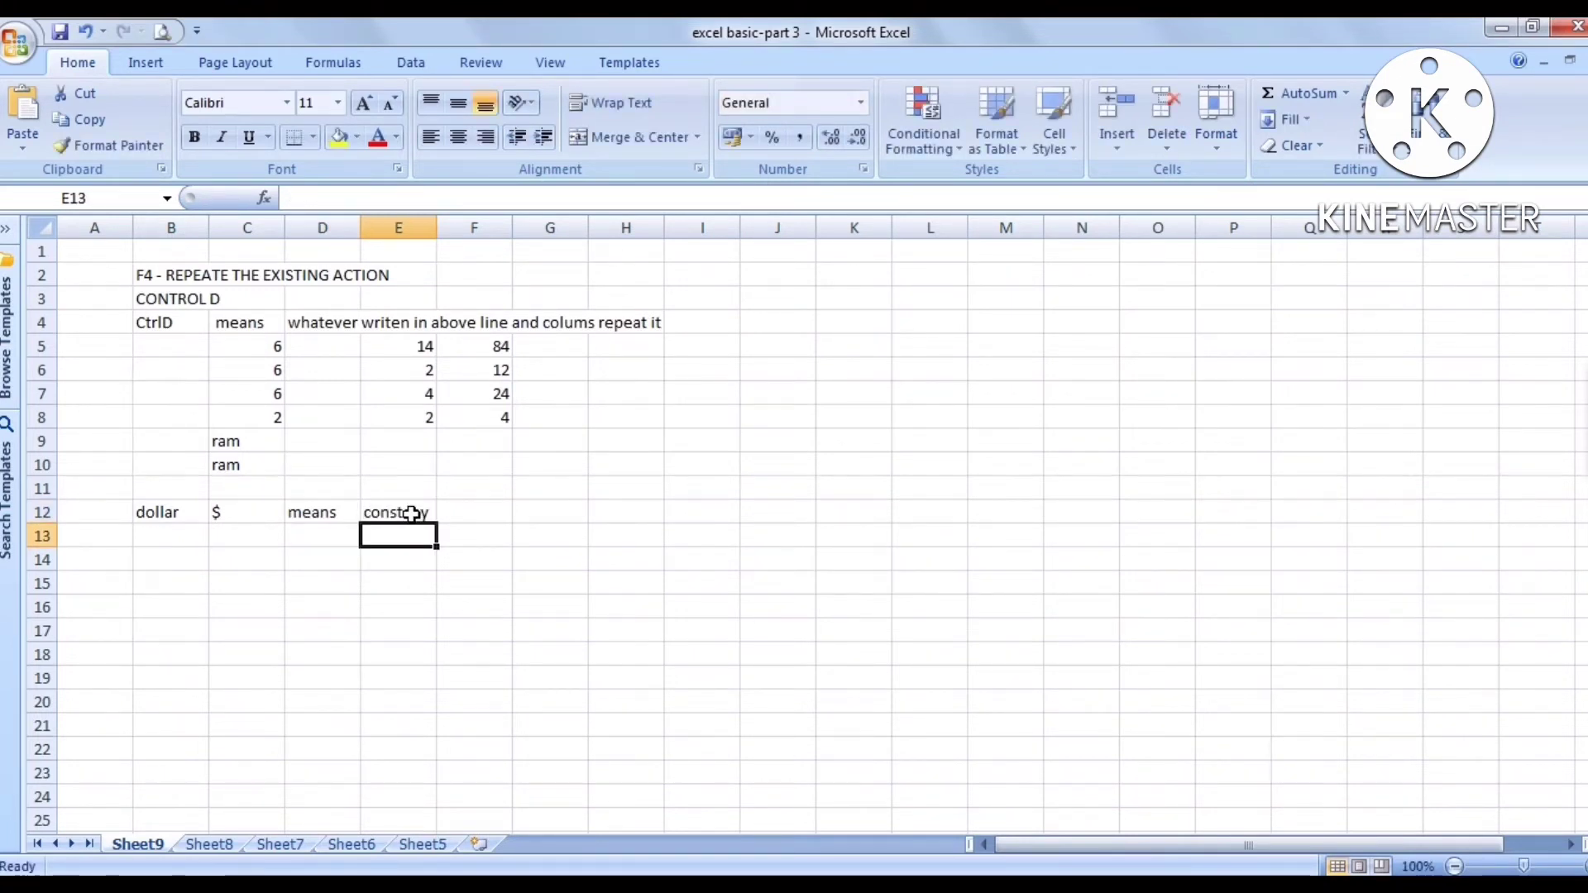
{"action": "left_click", "coordinate": [414, 513]}
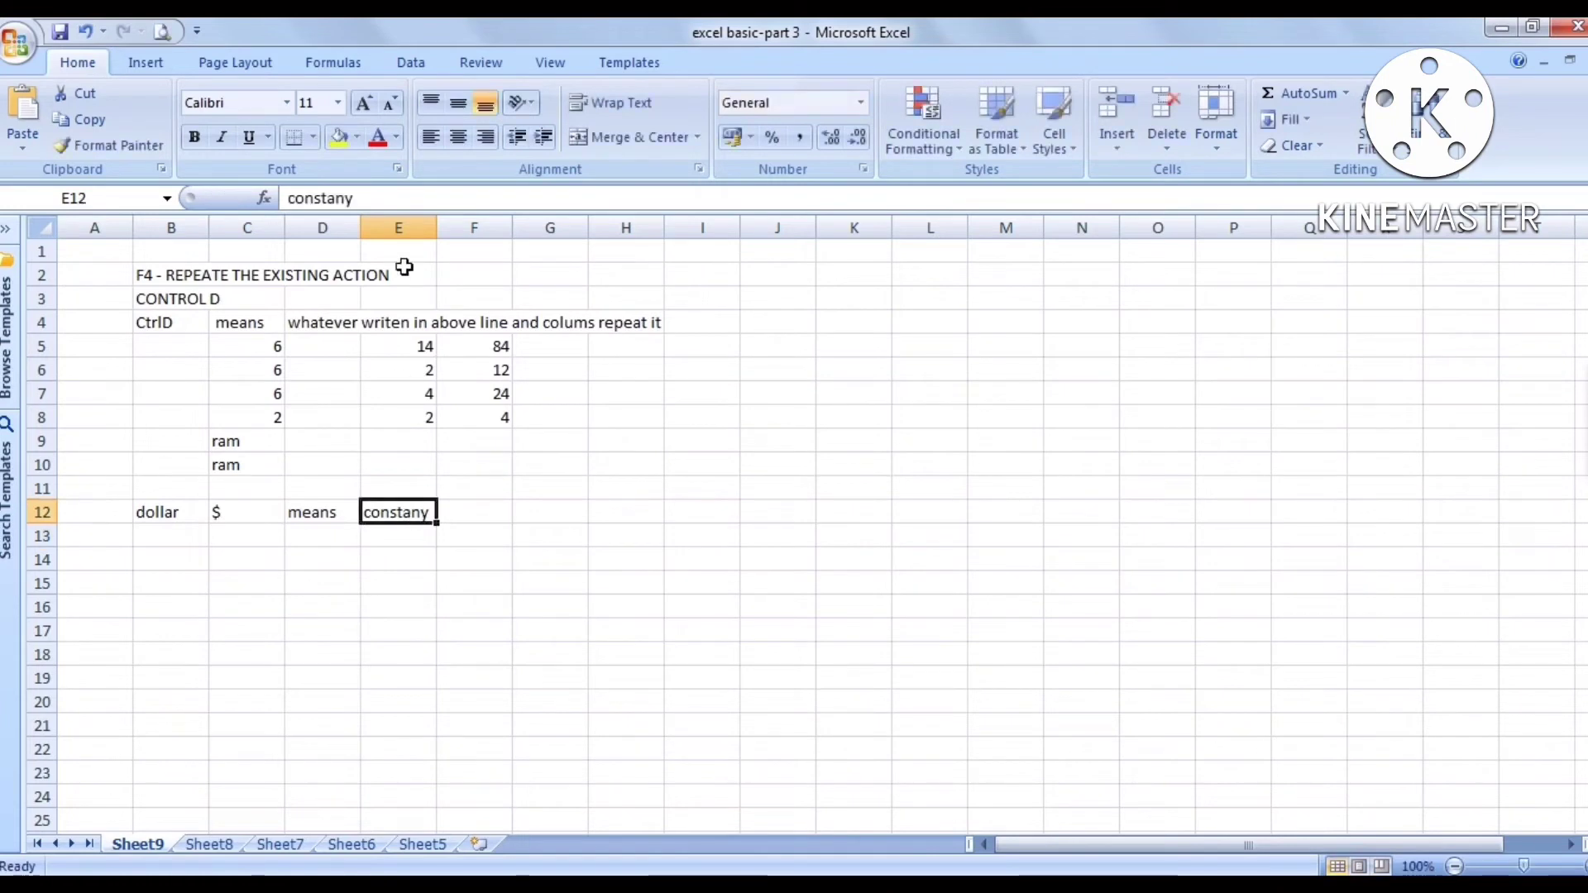
{"action": "left_click", "coordinate": [368, 197]}
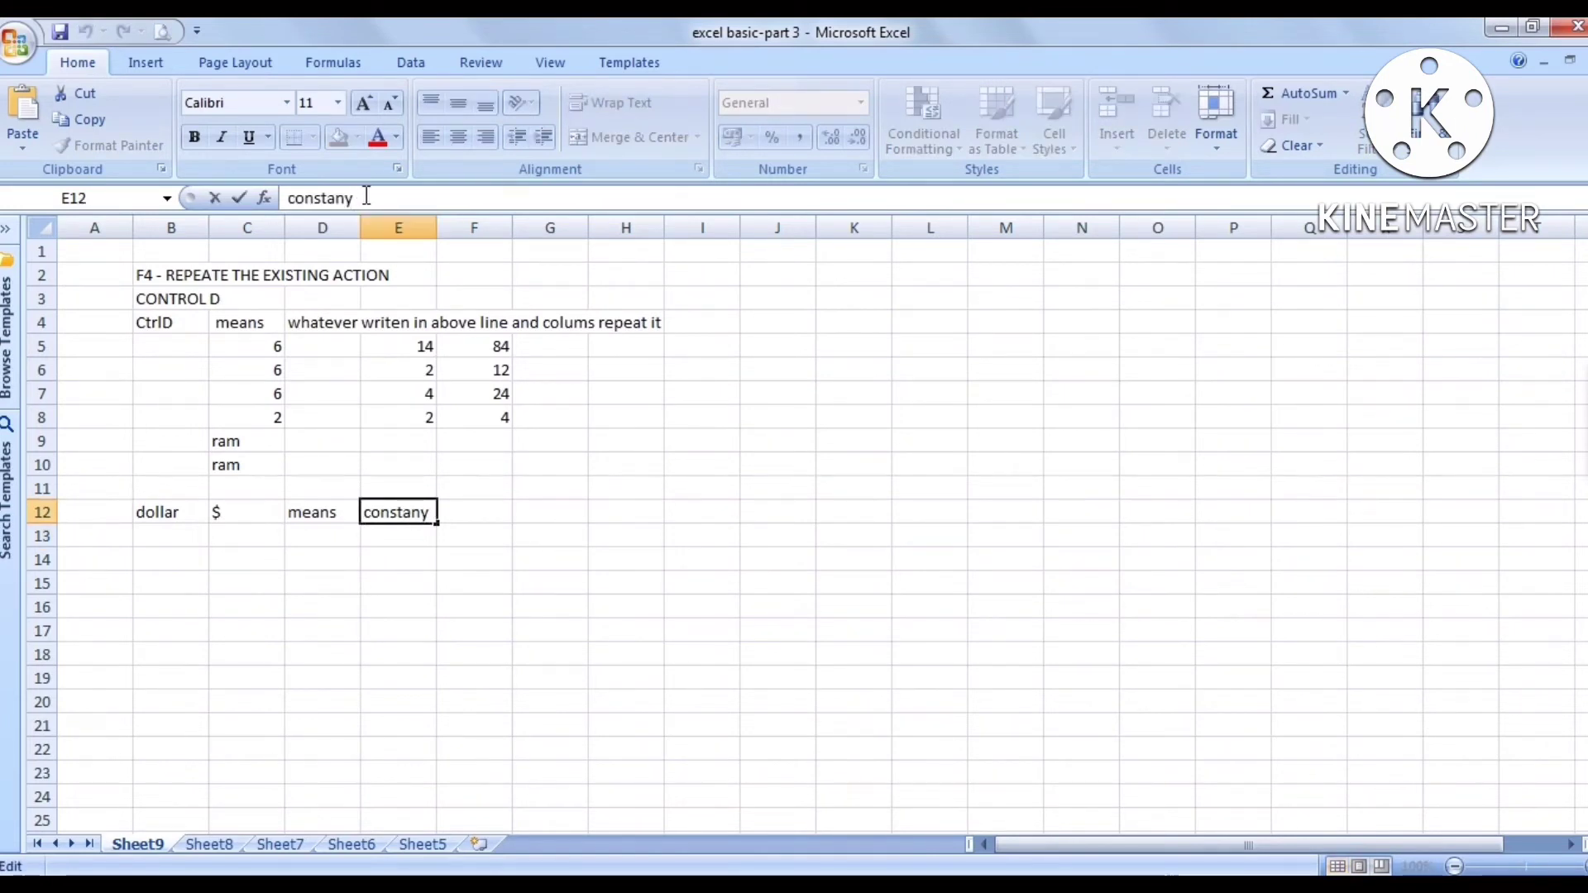
{"action": "key", "text": "BackSpace"}
{"action": "type", "text": "t"}
{"action": "key", "text": "Return"}
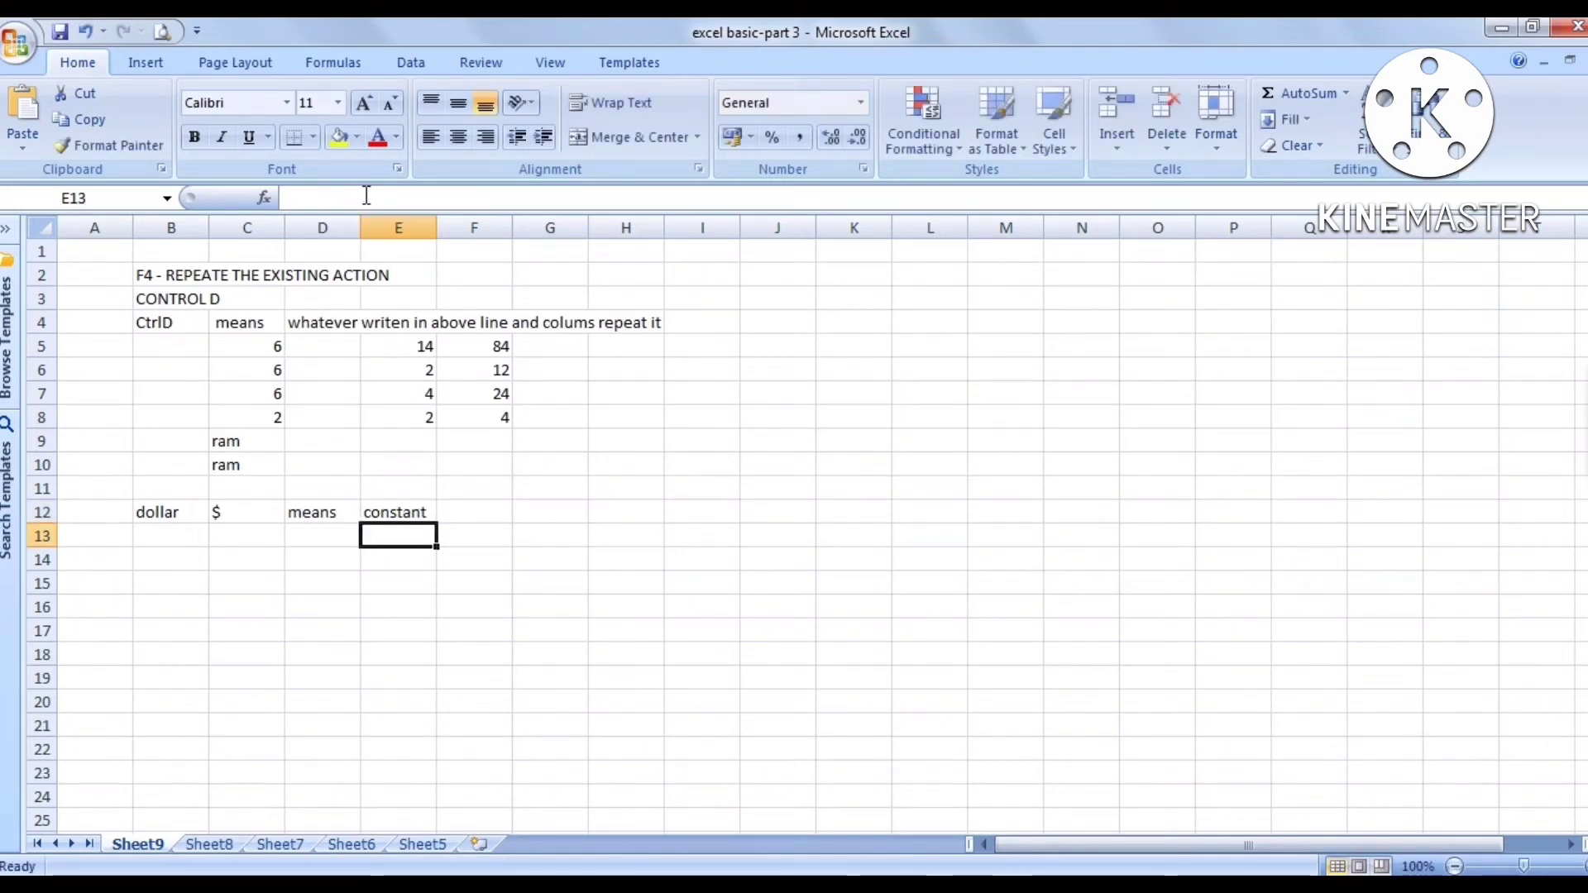
- Enter the sample numbers 4, 5 and 6 in cells D13, E13 and F13
{"action": "left_click", "coordinate": [315, 545]}
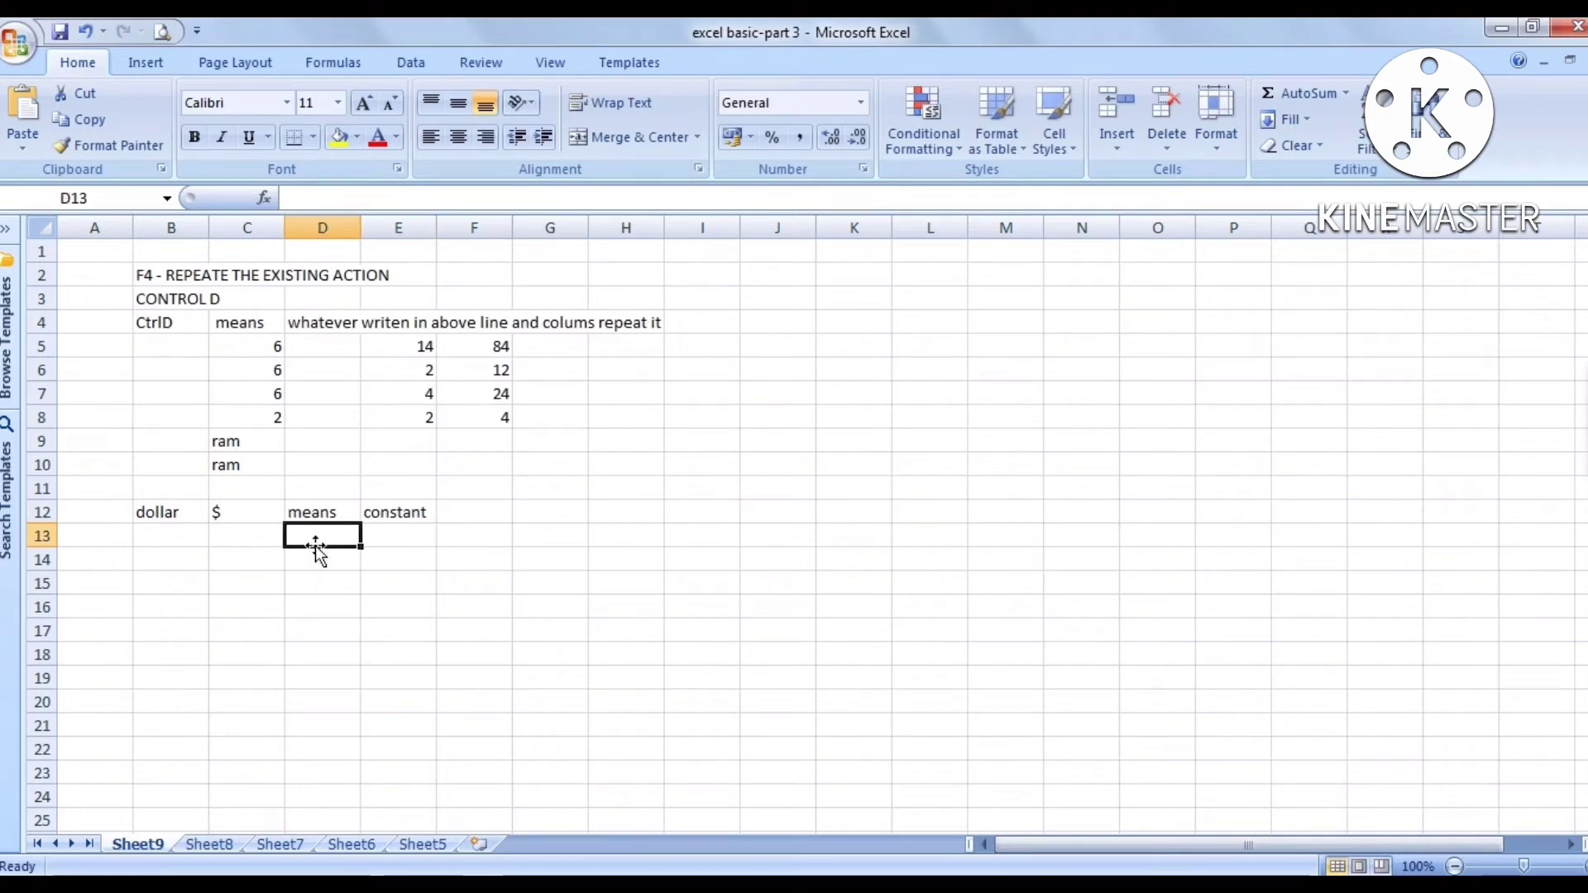
{"action": "type", "text": "4"}
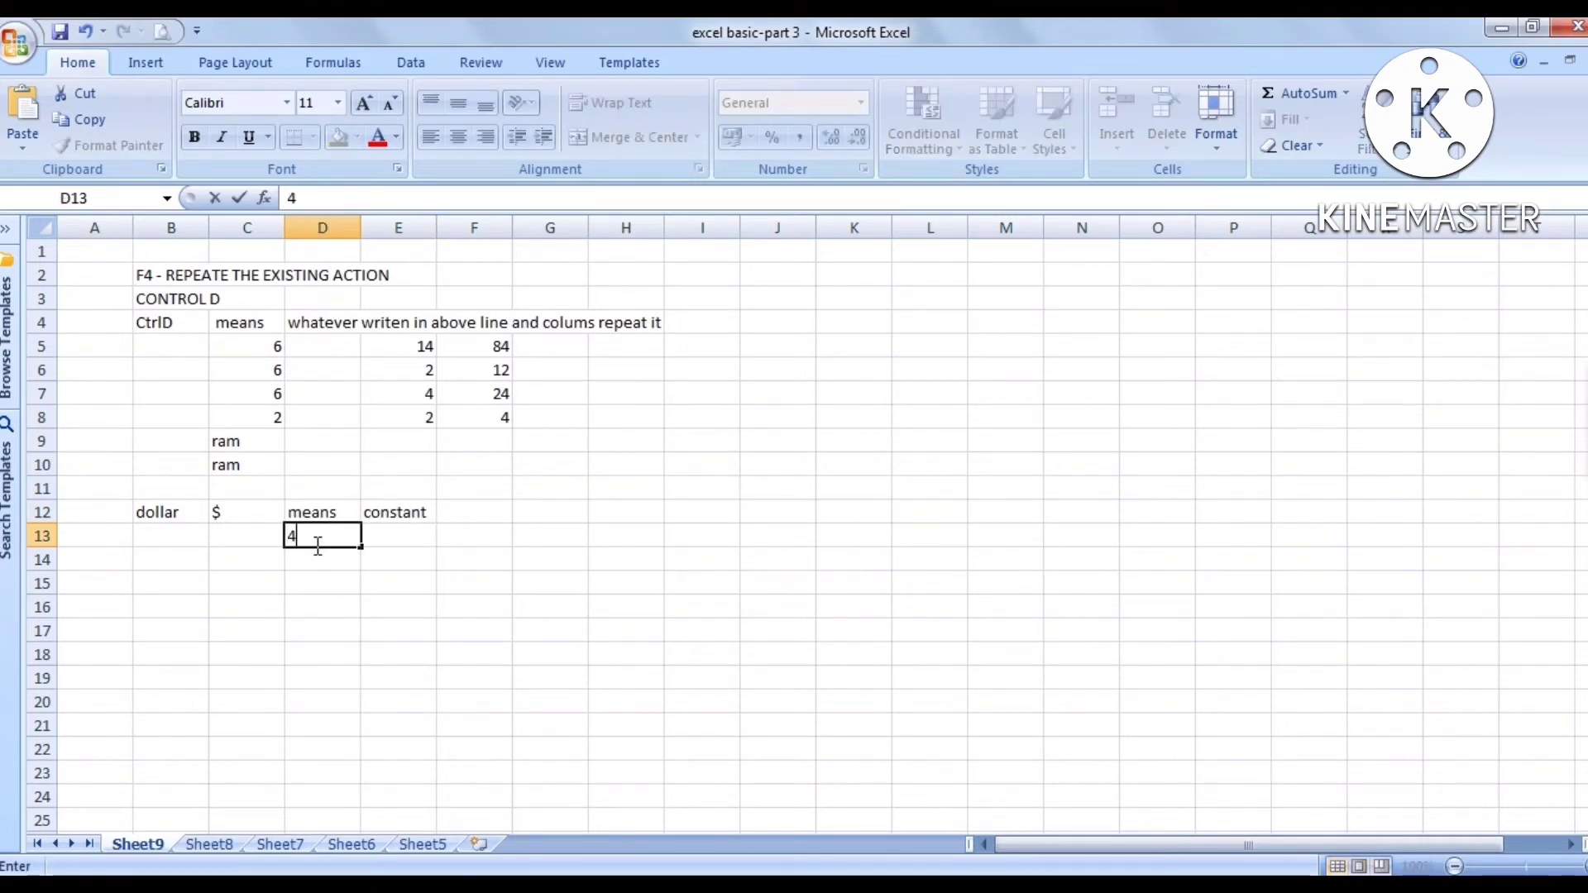
{"action": "left_click", "coordinate": [379, 535]}
{"action": "type", "text": "5"}
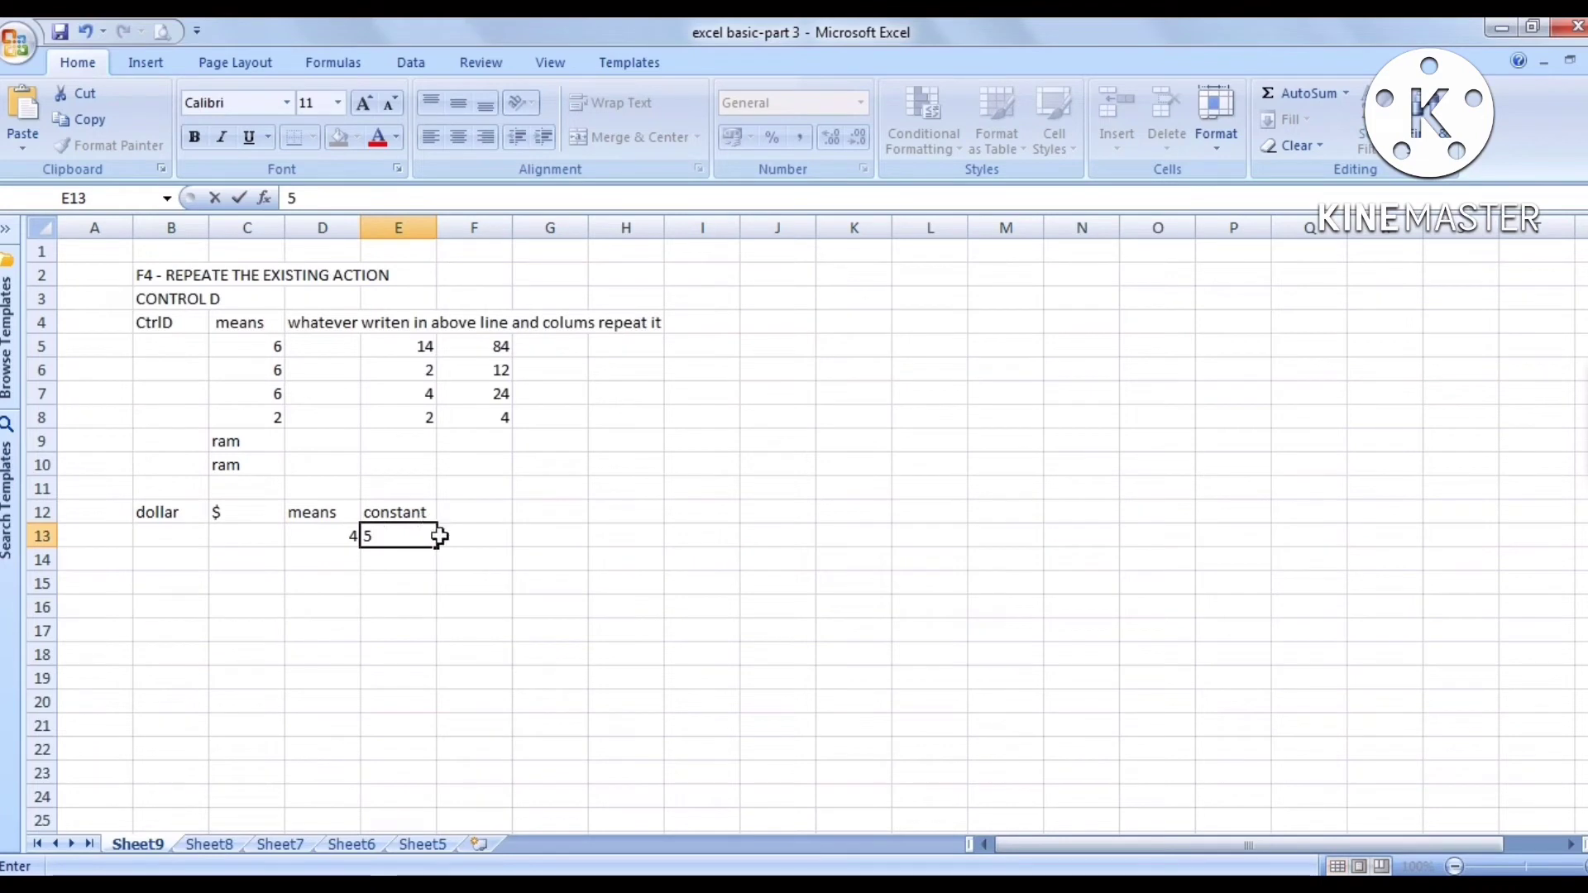
{"action": "left_click", "coordinate": [471, 550]}
{"action": "left_click", "coordinate": [474, 540]}
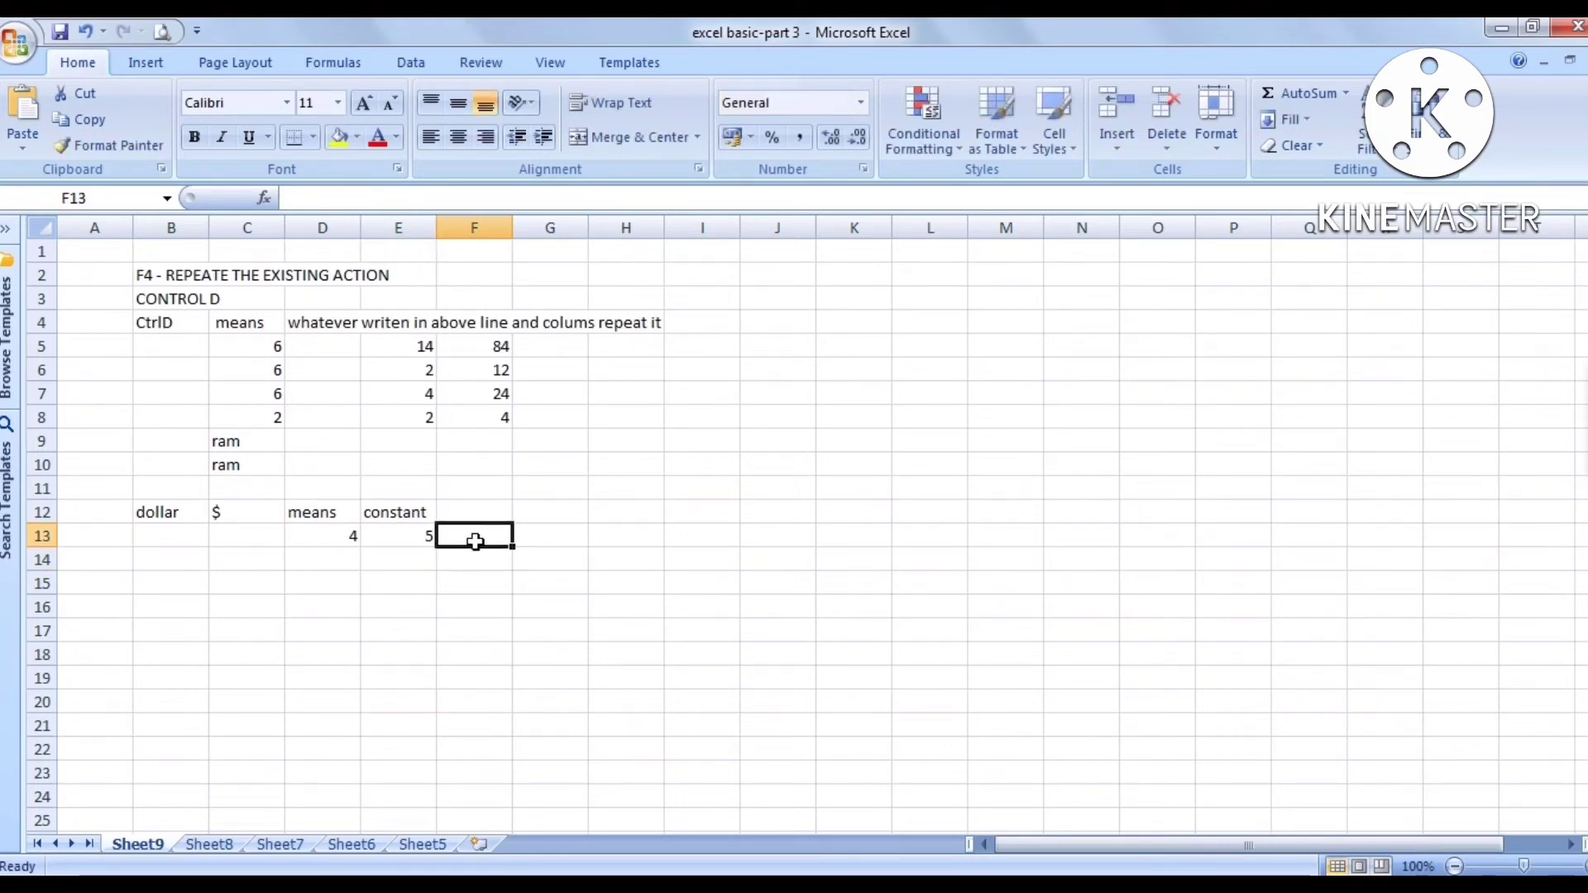
{"action": "type", "text": "6"}
{"action": "key", "text": "Return"}
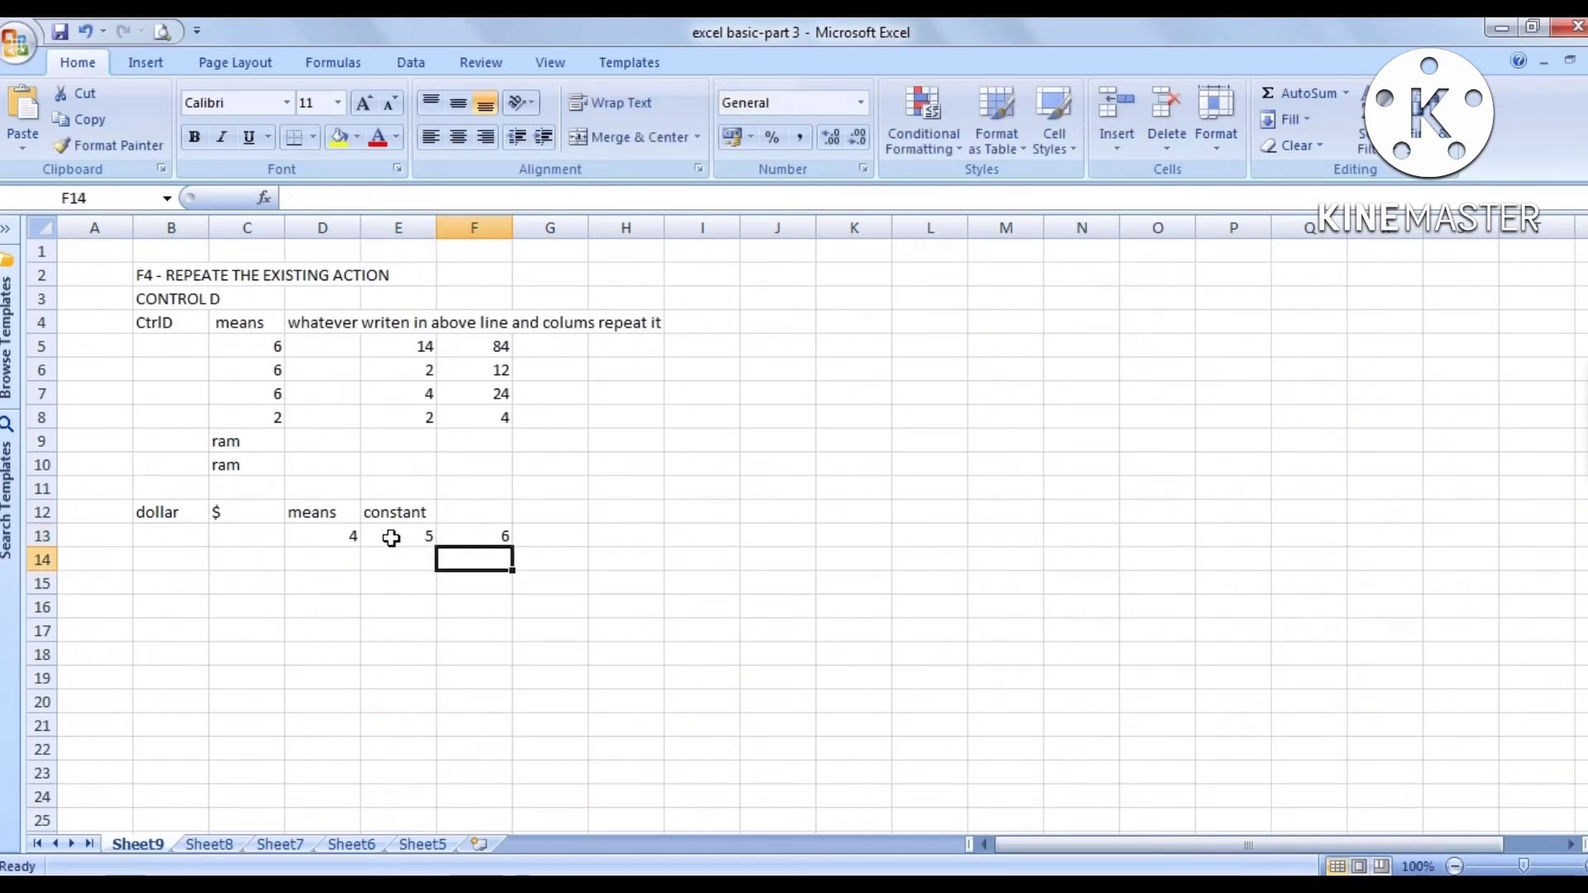
- Enter a formula in cell D14 that references D13
{"action": "left_click", "coordinate": [352, 540]}
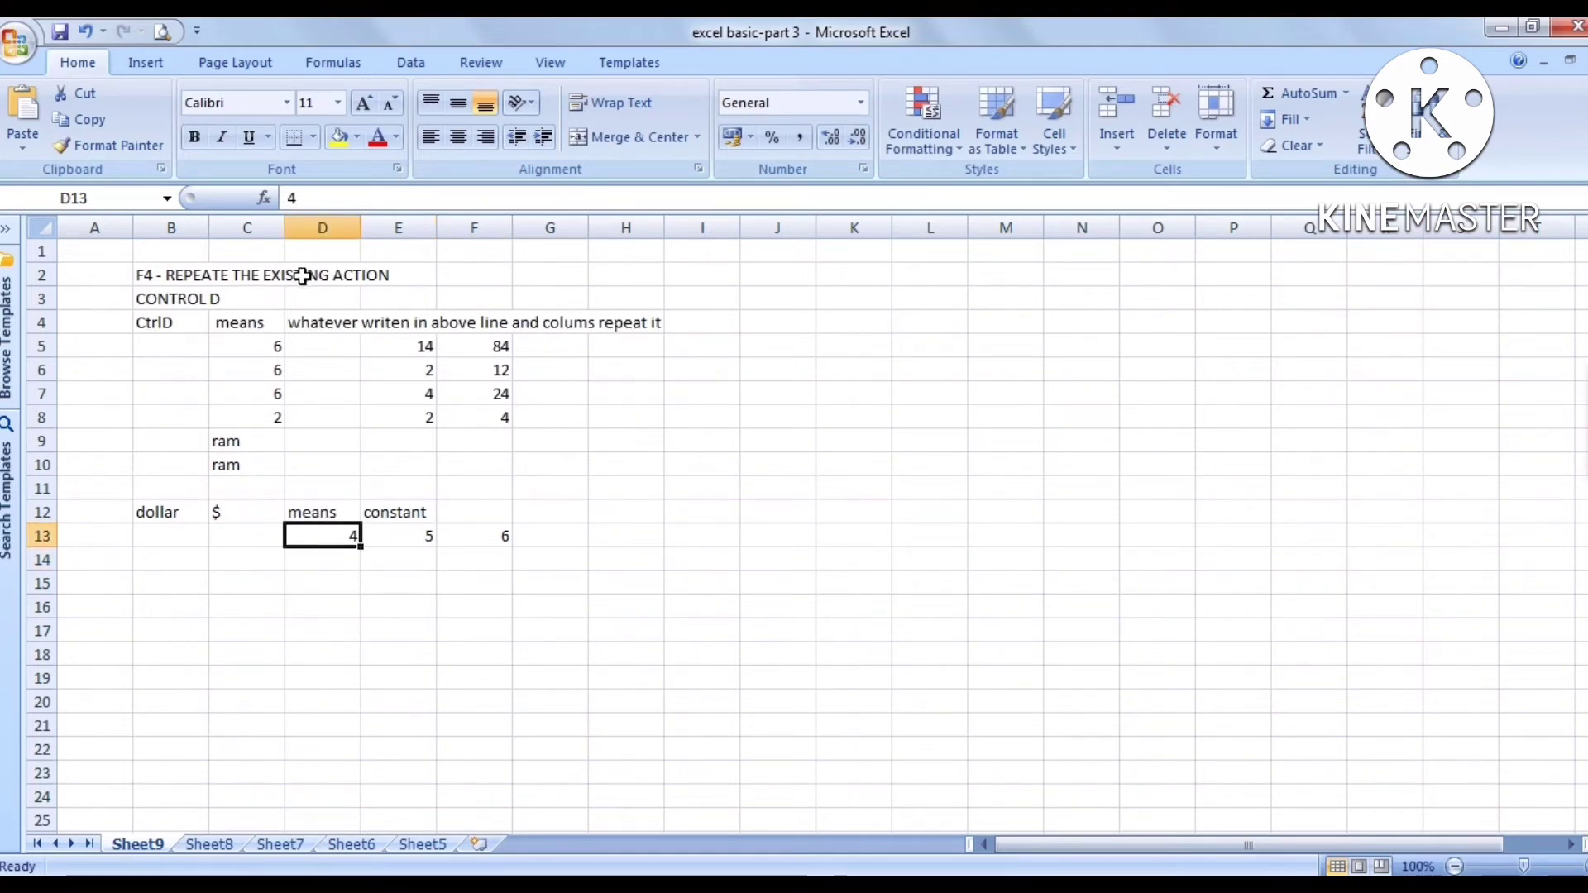
{"action": "left_click", "coordinate": [338, 561]}
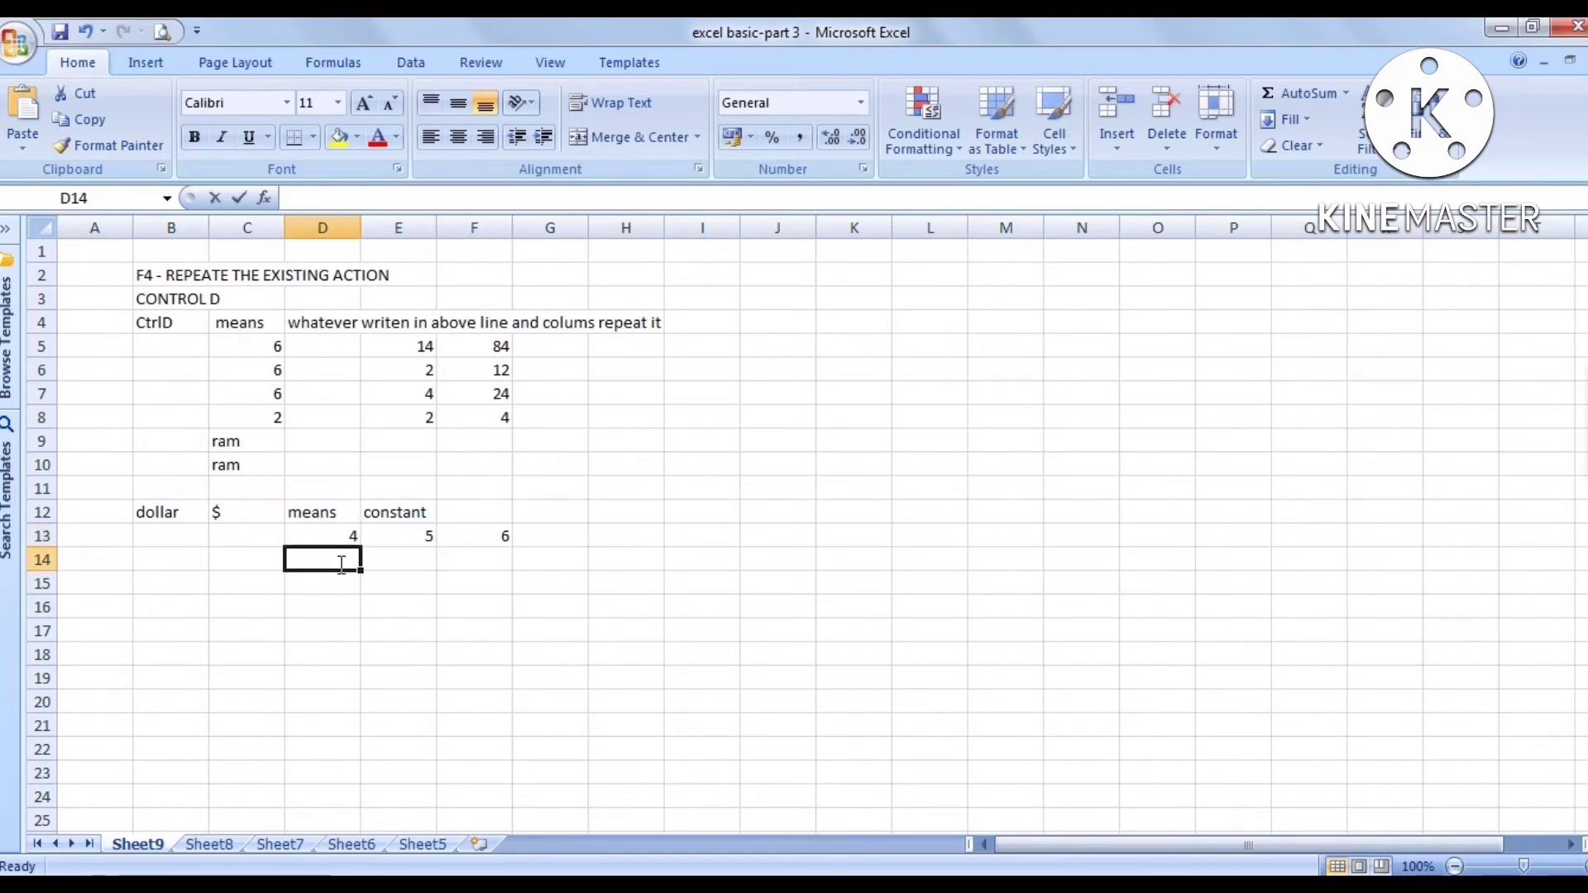
{"action": "type", "text": "+"}
{"action": "left_click", "coordinate": [344, 539]}
{"action": "key", "text": "Return"}
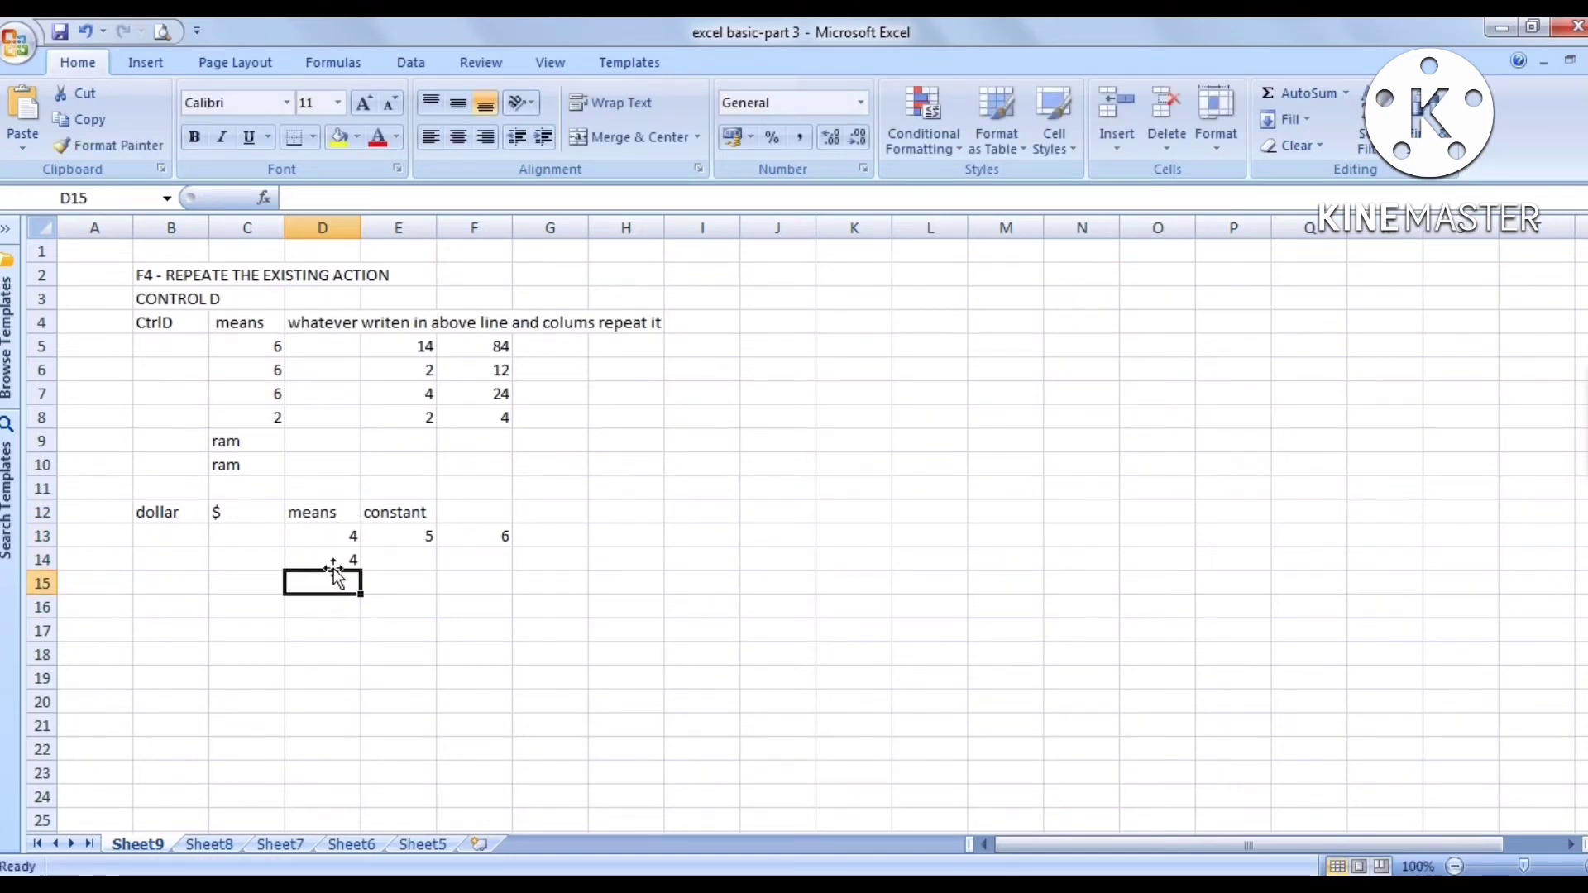
- Try to turn the D13 reference in D14's formula into the absolute reference $D$13
{"action": "left_click", "coordinate": [334, 560]}
{"action": "left_click", "coordinate": [306, 197]}
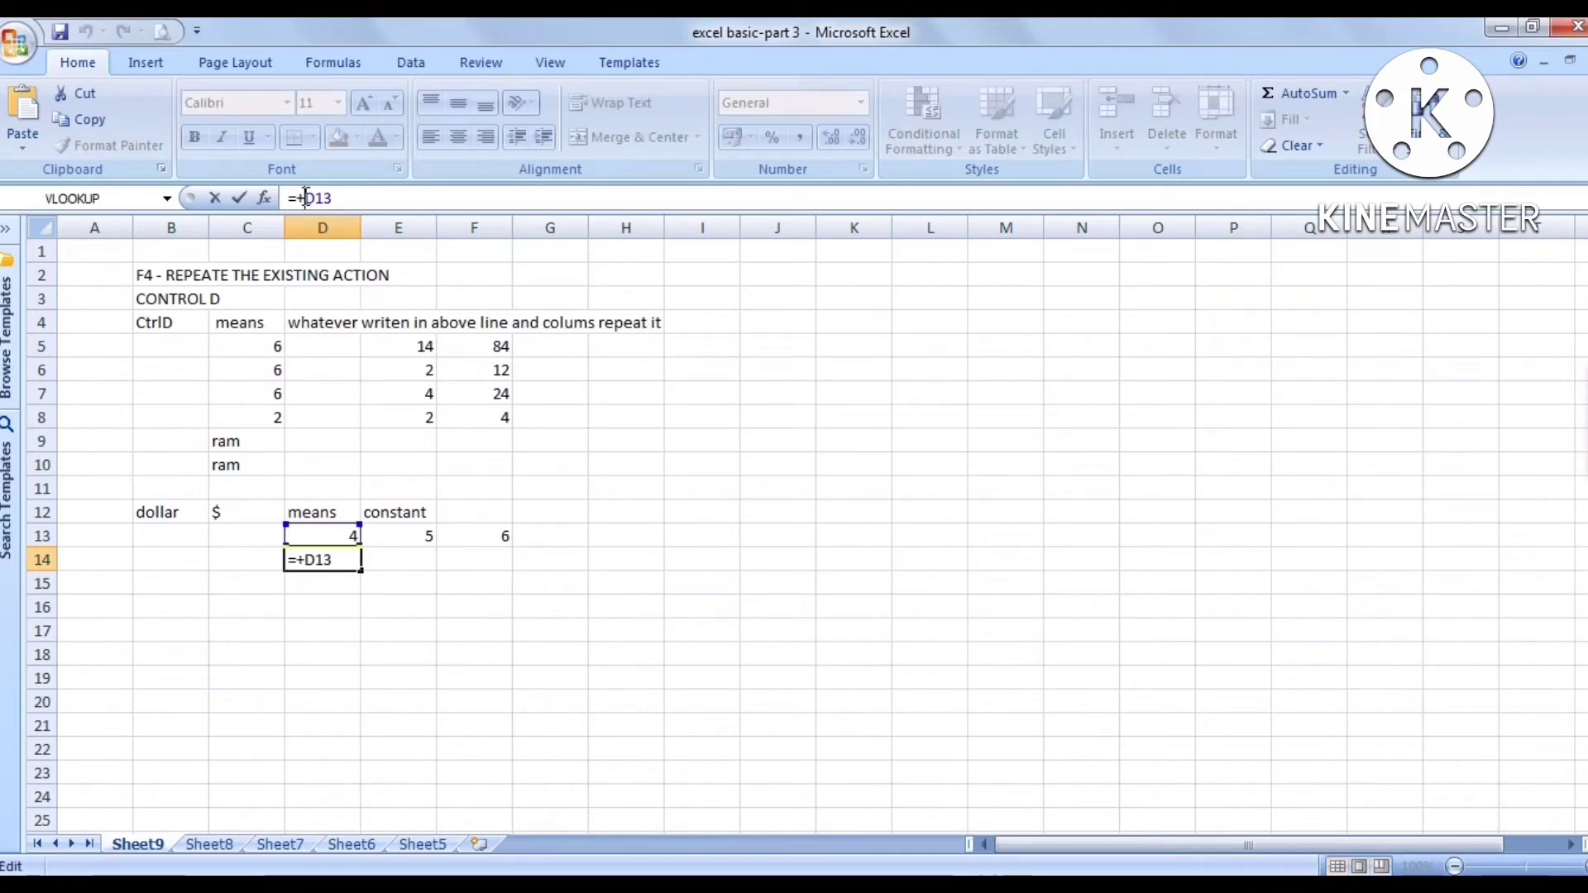
{"action": "type", "text": "$"}
{"action": "key", "text": "BackSpace"}
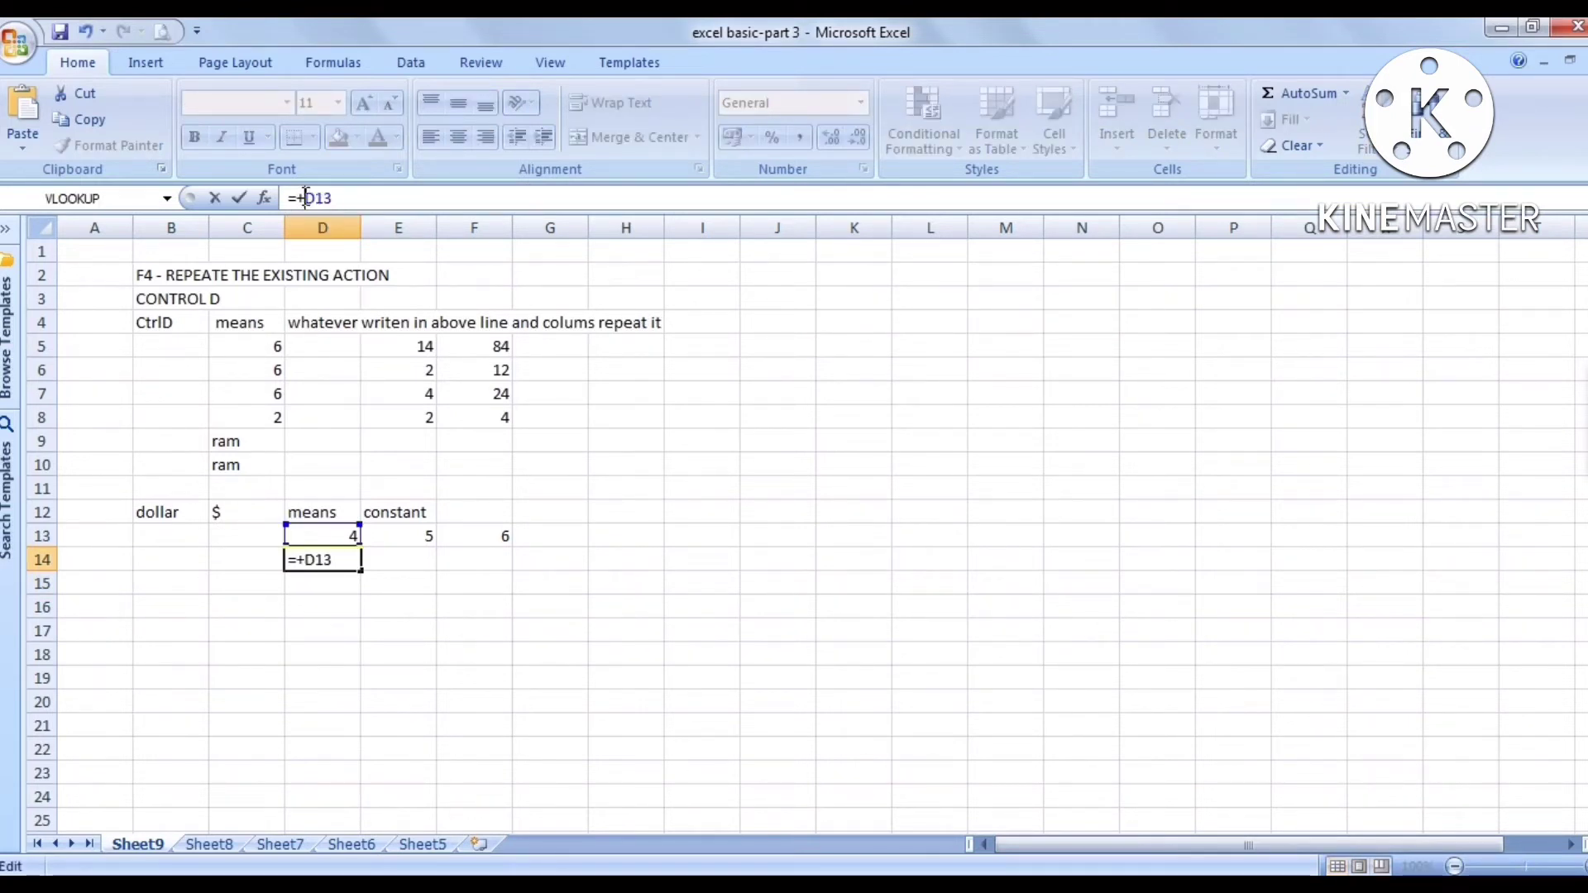
{"action": "key", "text": "F2"}
{"action": "key", "text": "Right"}
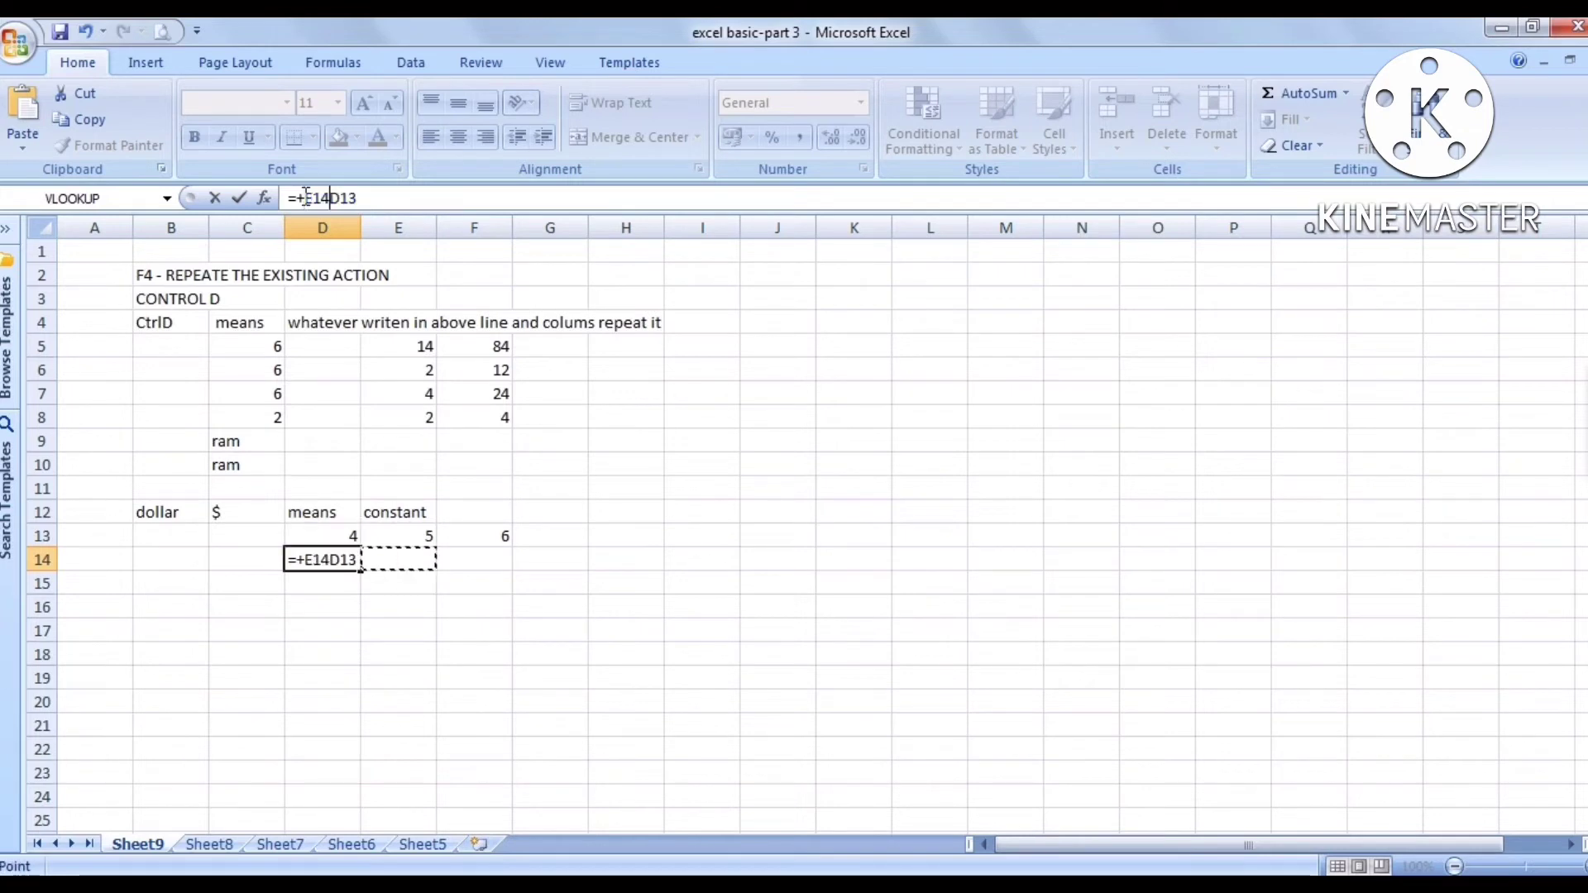
{"action": "key", "text": "BackSpace"}
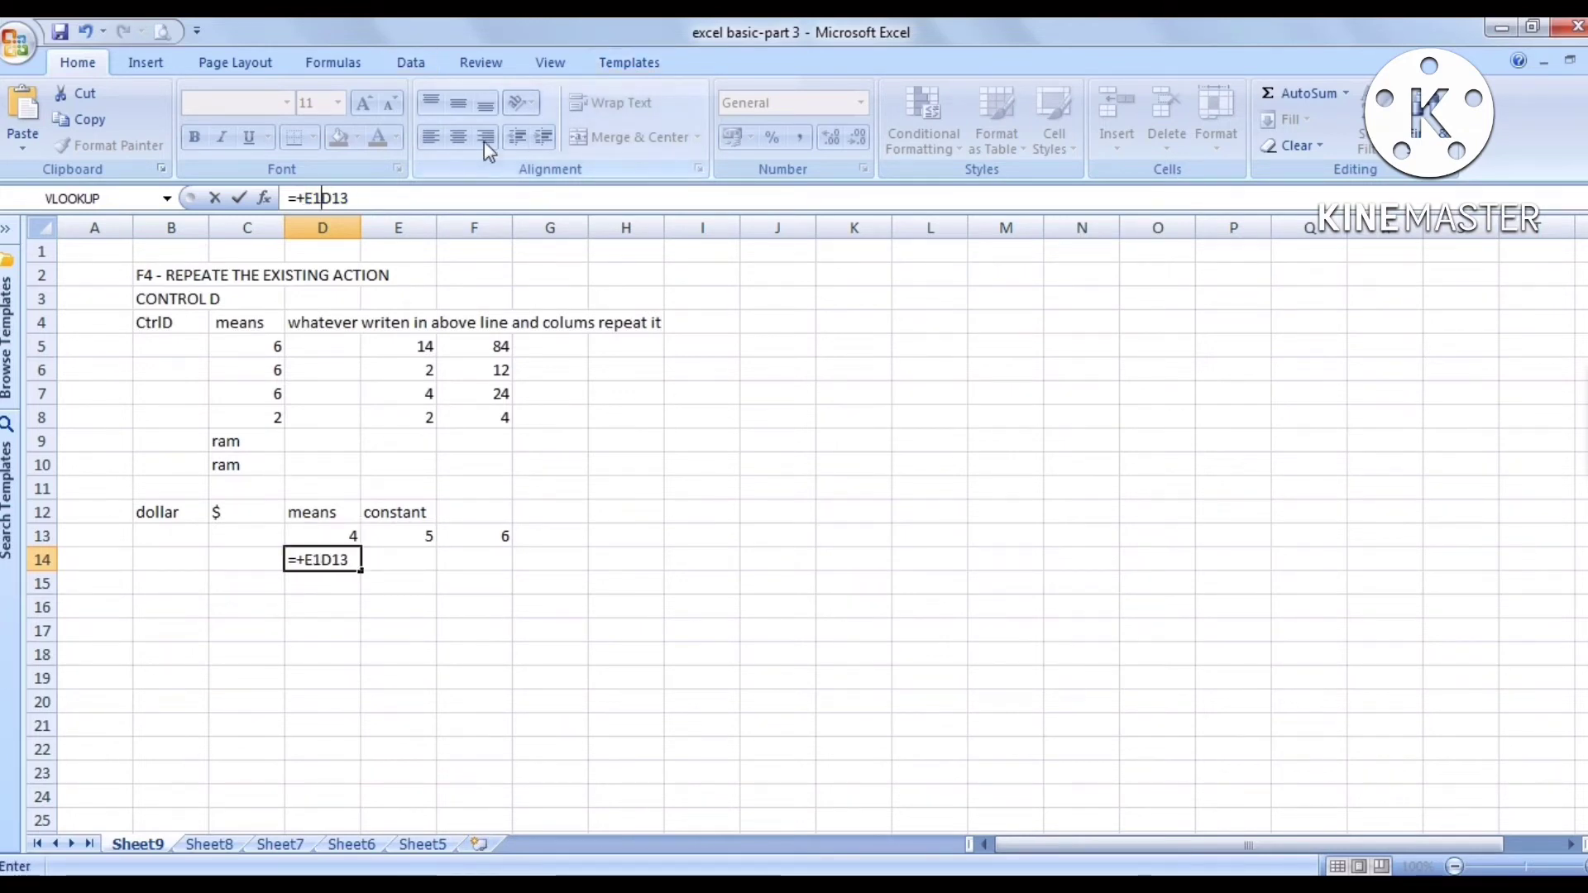
{"action": "key", "text": "BackSpace"}
{"action": "key", "text": "BackSpace"}
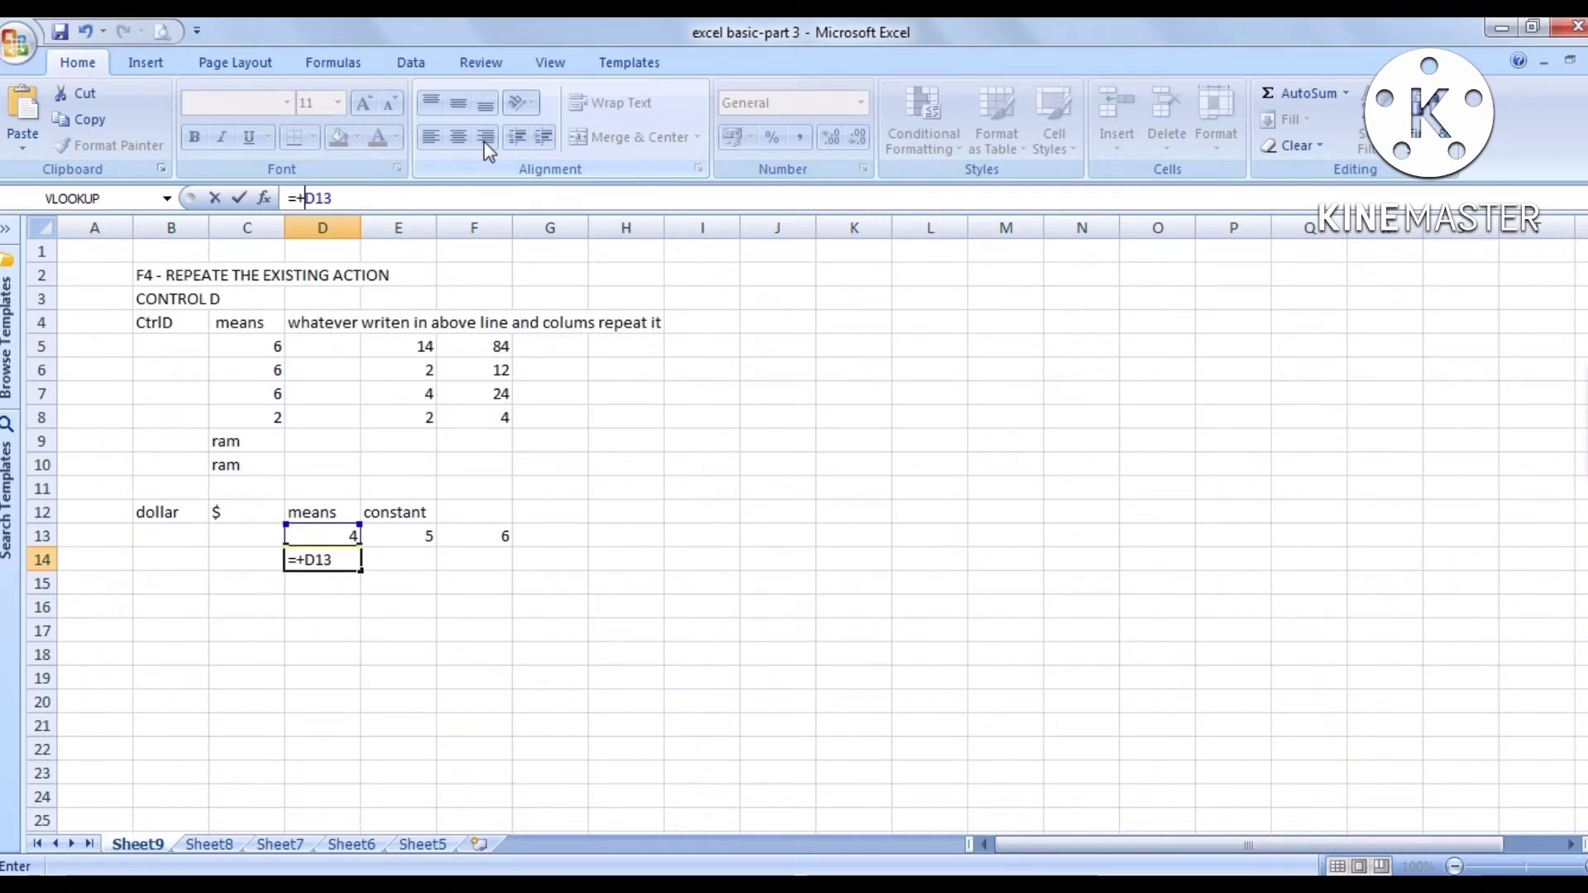
{"action": "key", "text": "F4"}
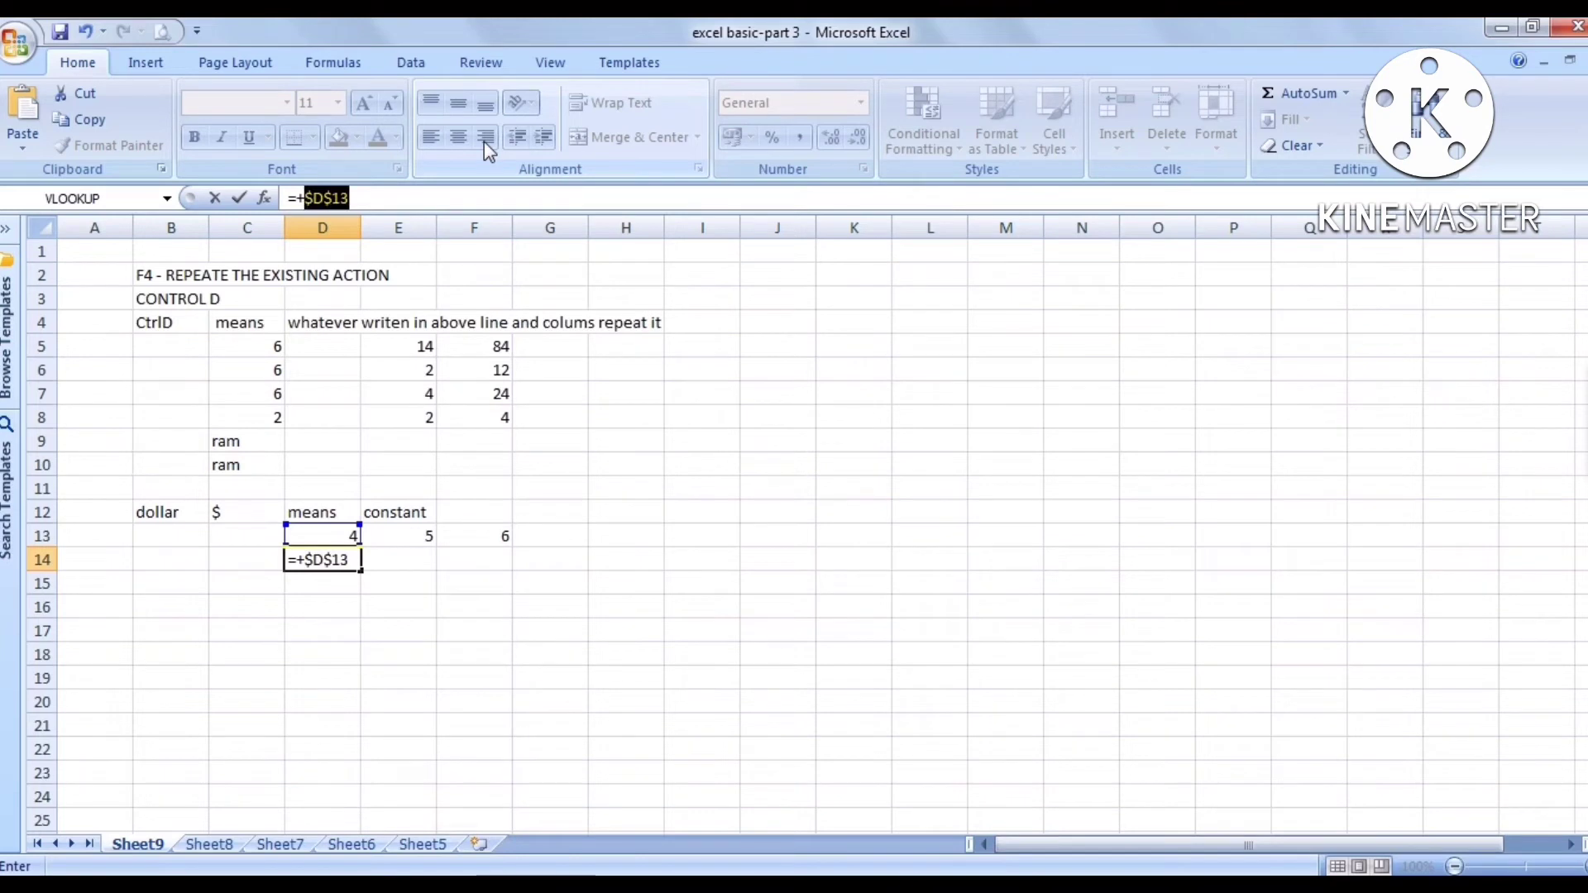
{"action": "key", "text": "Escape"}
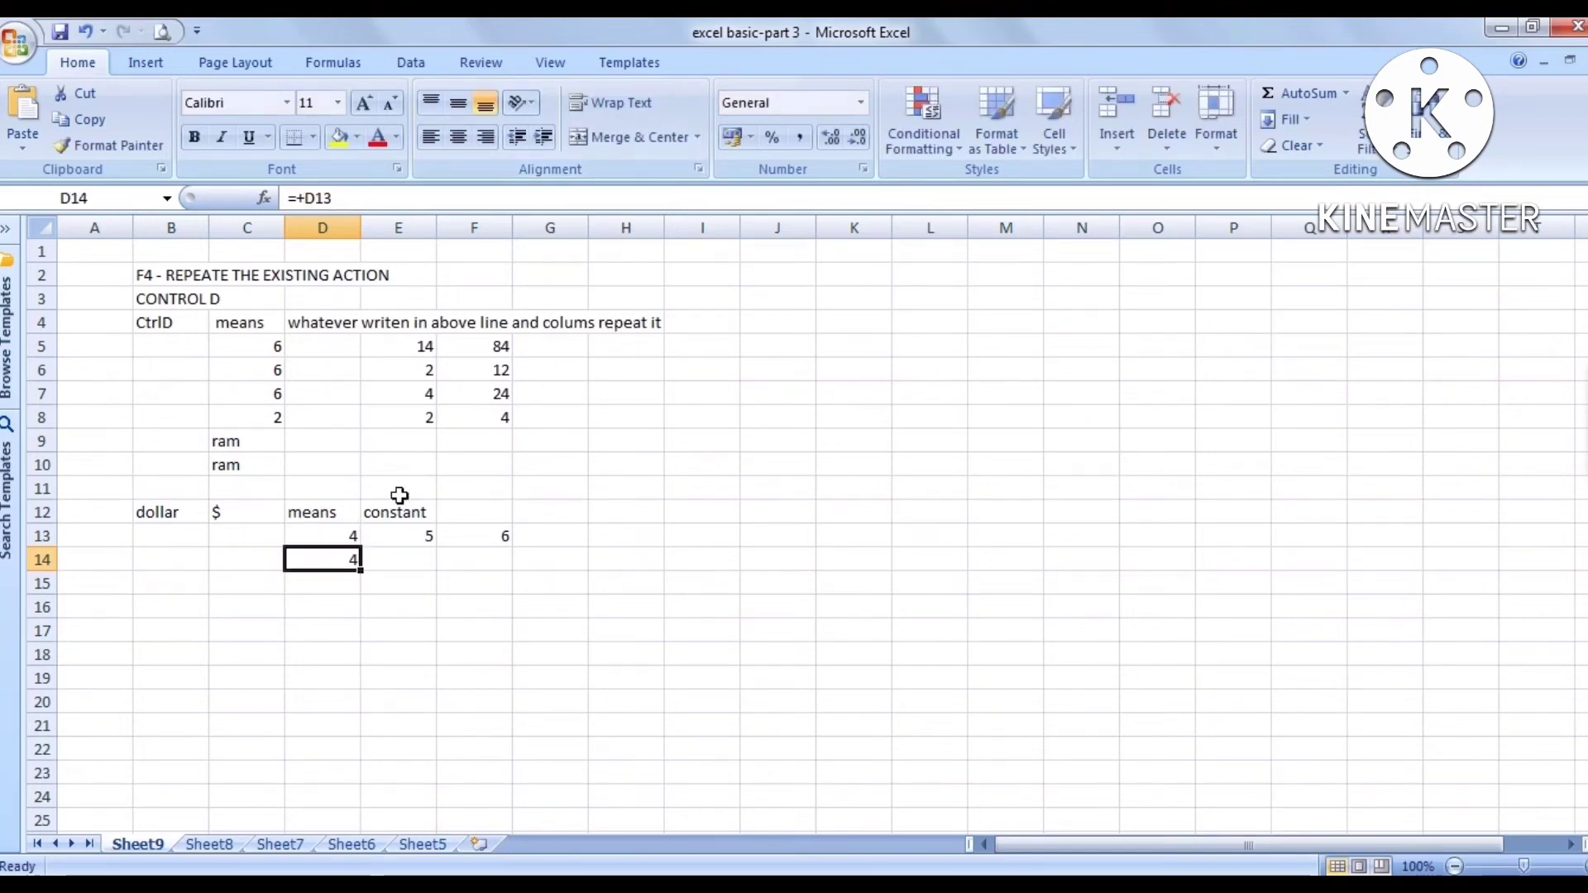
- Clear cell D14 and enter a fresh formula in it that references D13
{"action": "left_click", "coordinate": [344, 537]}
{"action": "left_click", "coordinate": [342, 566]}
{"action": "key", "text": "Delete"}
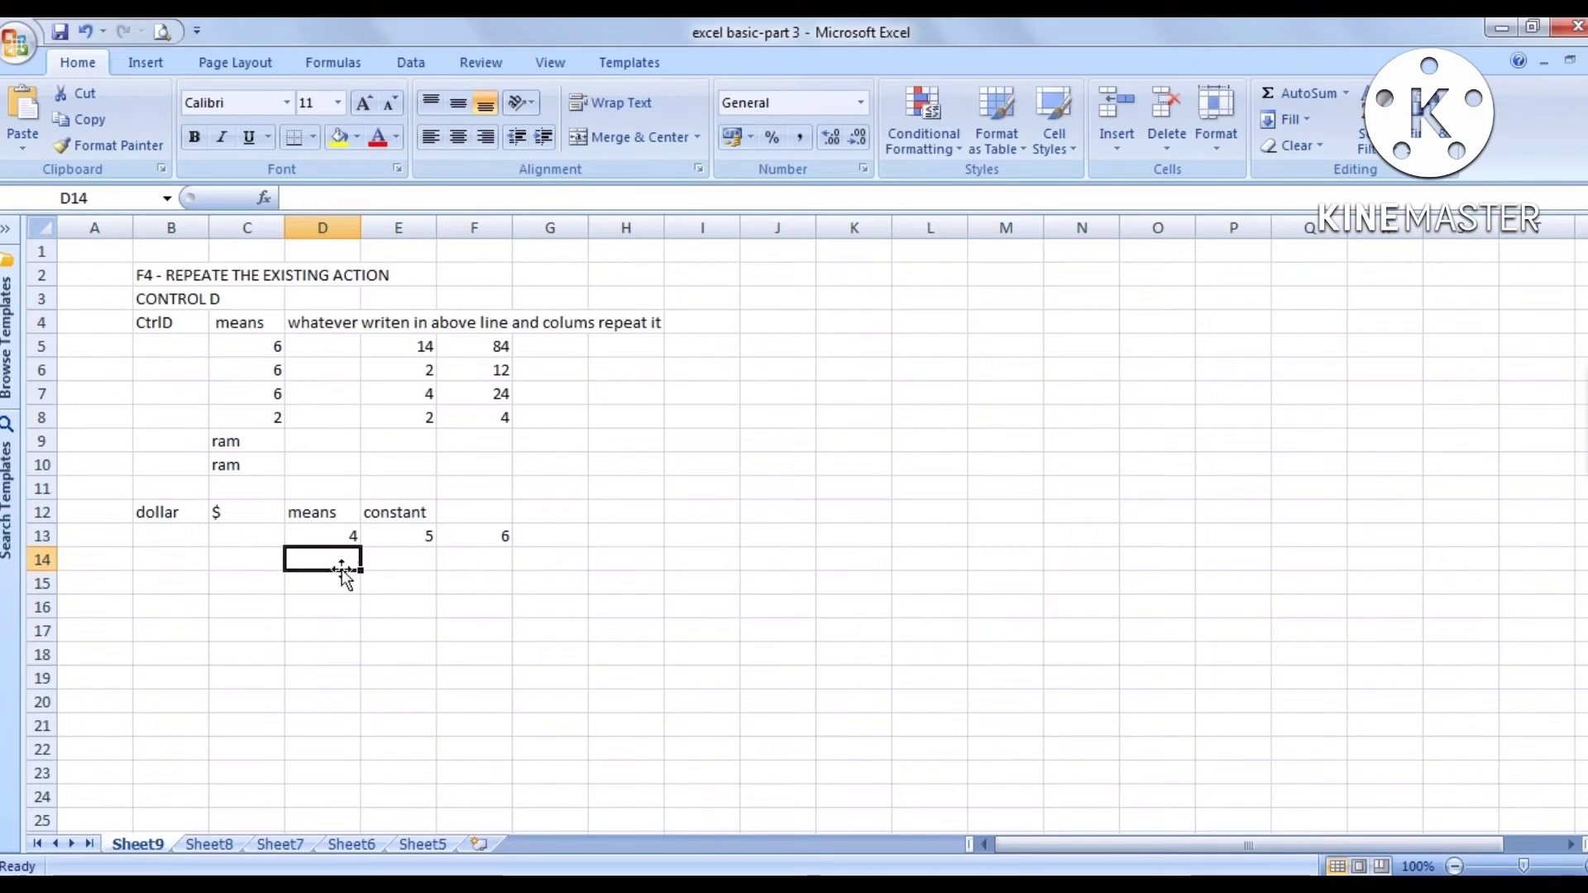
{"action": "type", "text": "+"}
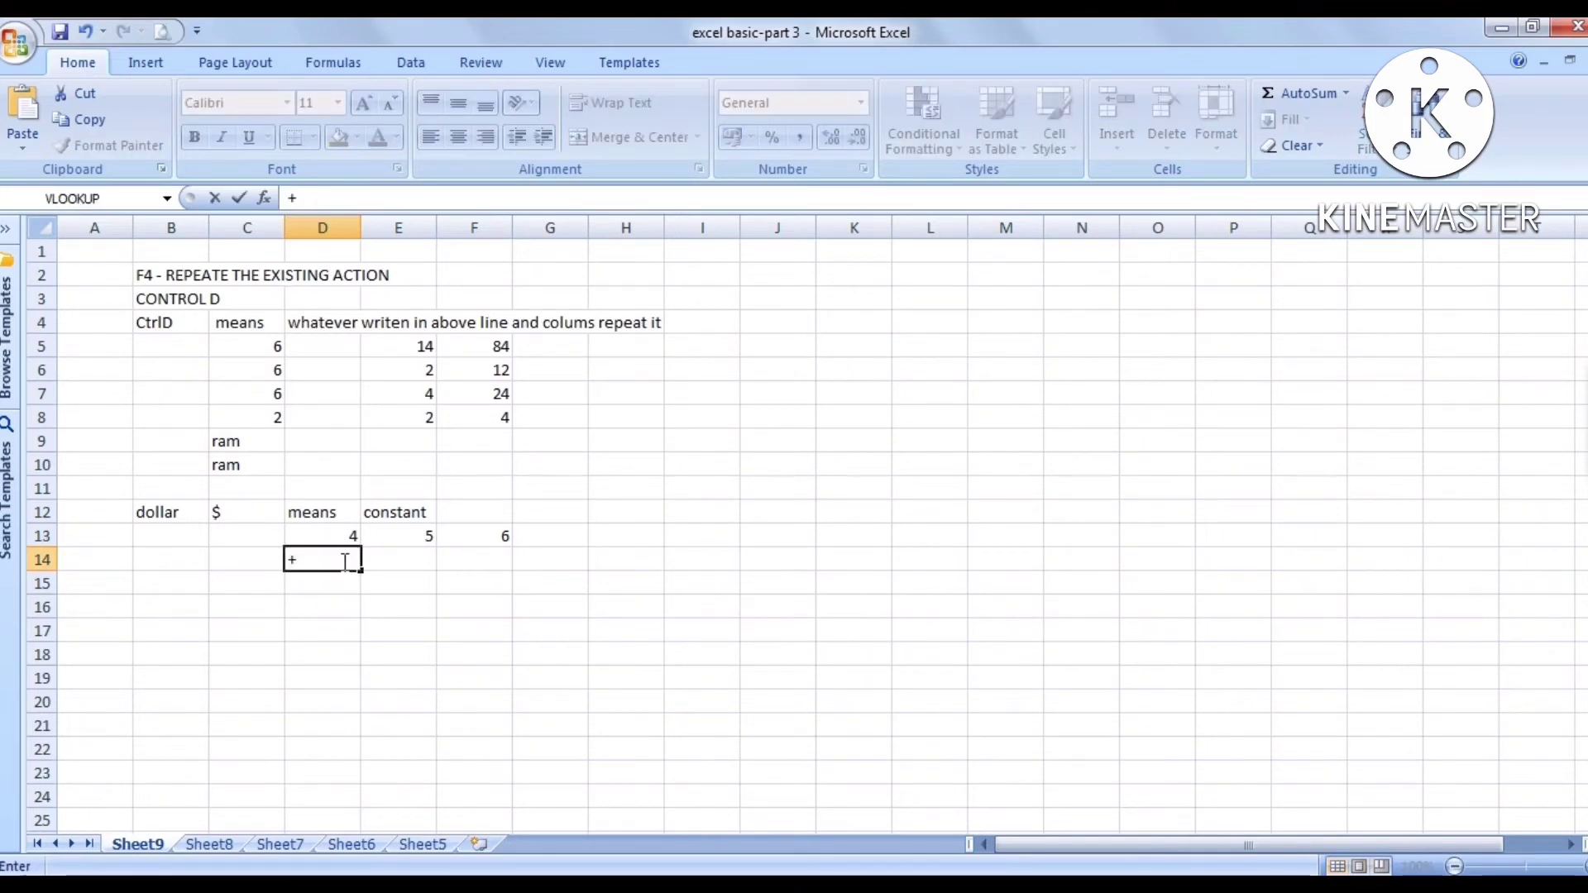
{"action": "left_click", "coordinate": [342, 534]}
{"action": "key", "text": "Return"}
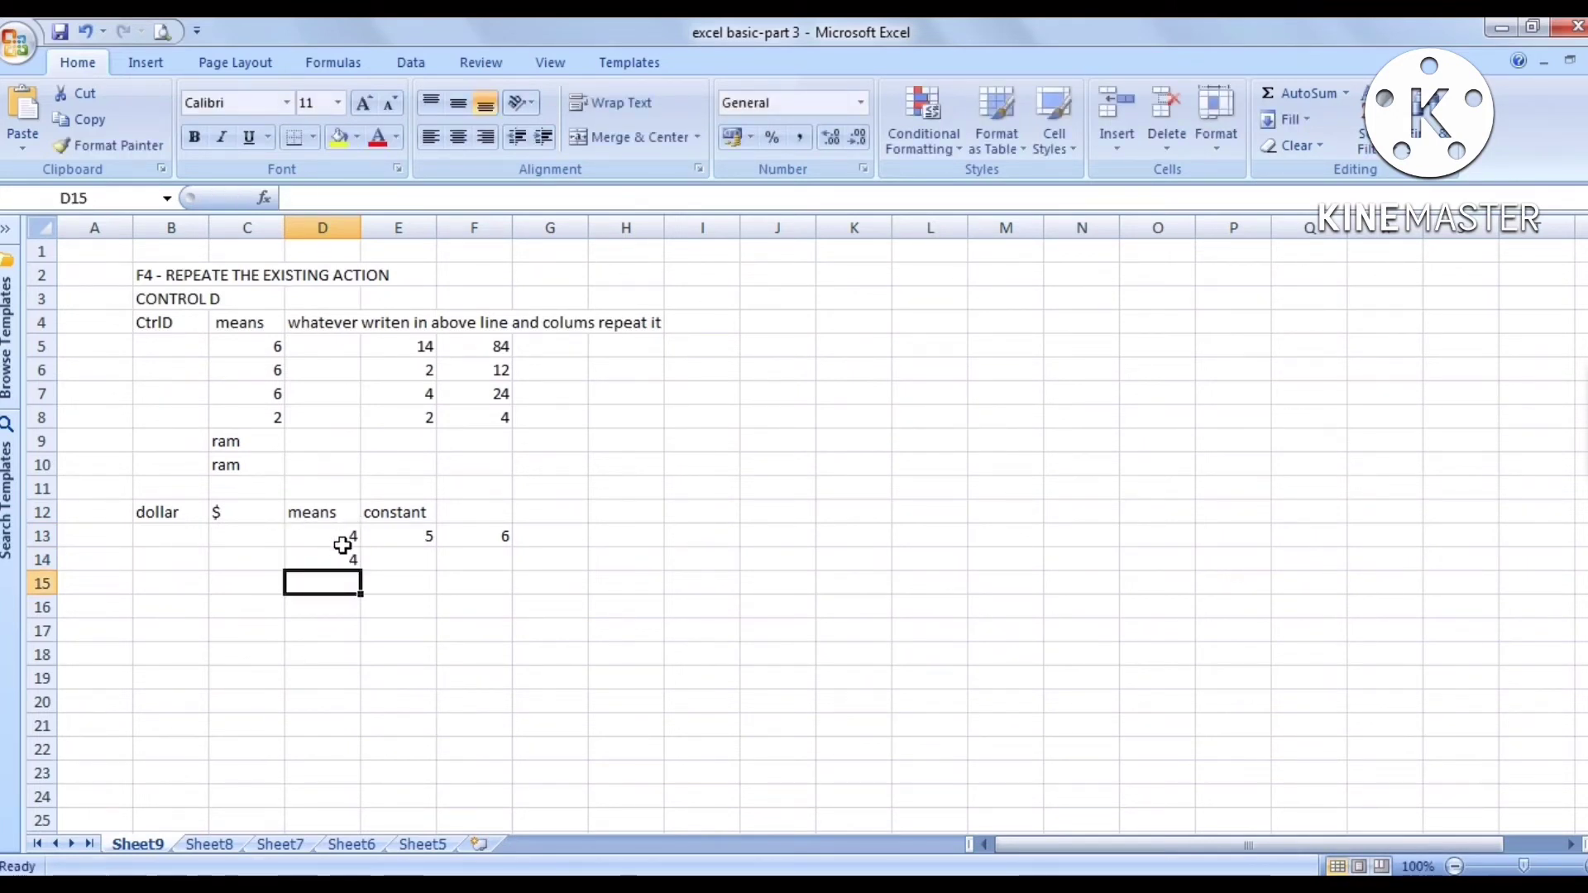
- Make the D13 reference in D14's formula absolute, as =+$D$13
{"action": "left_click", "coordinate": [340, 554]}
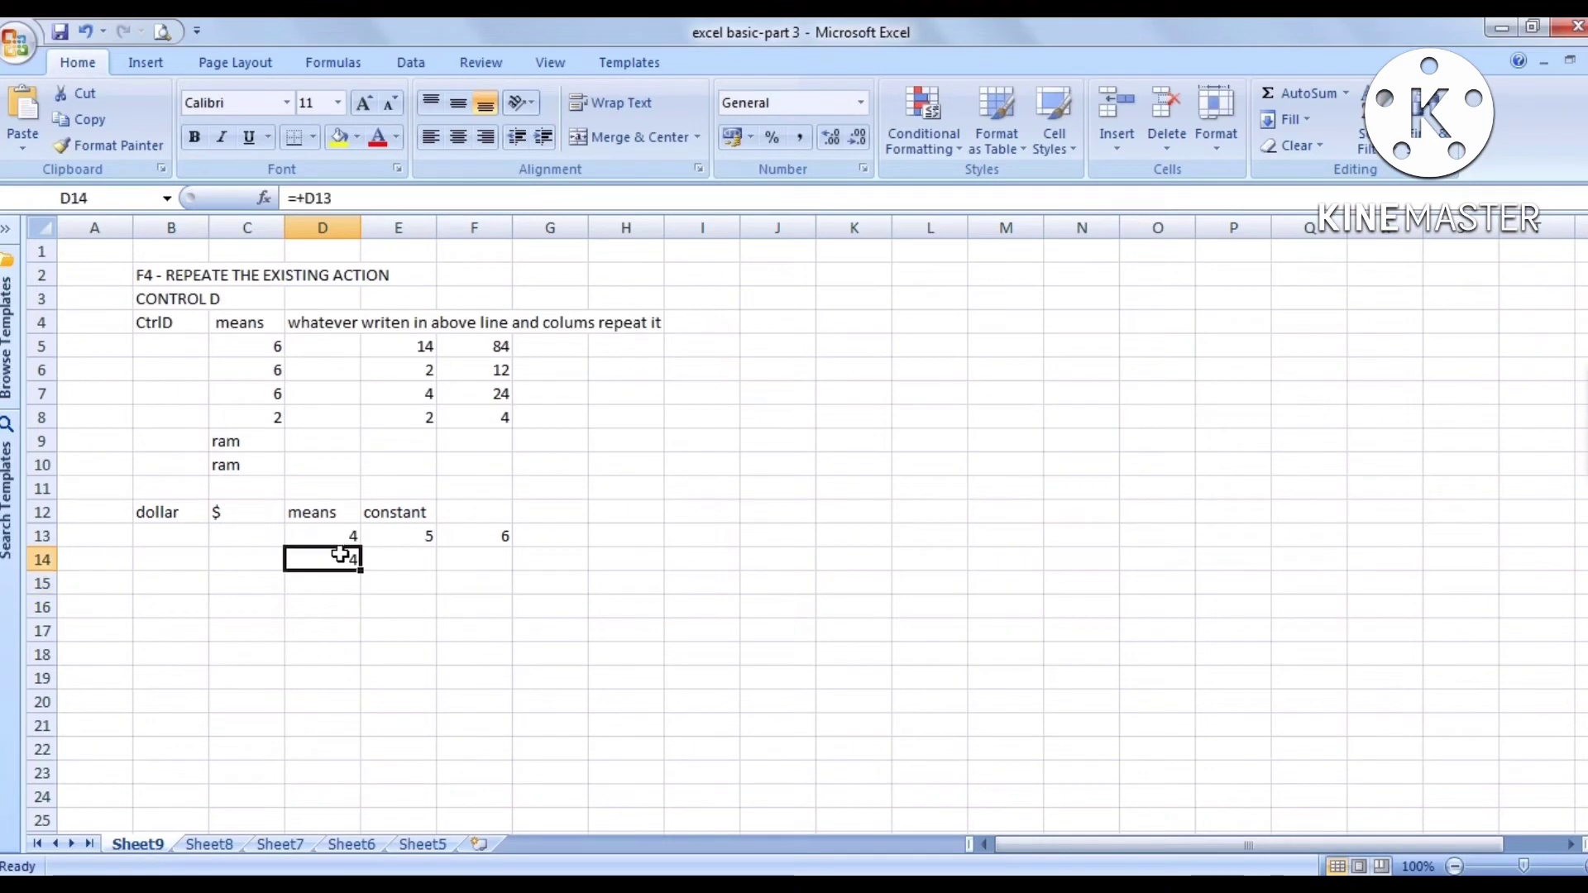
{"action": "left_click", "coordinate": [306, 198]}
{"action": "key", "text": "F4"}
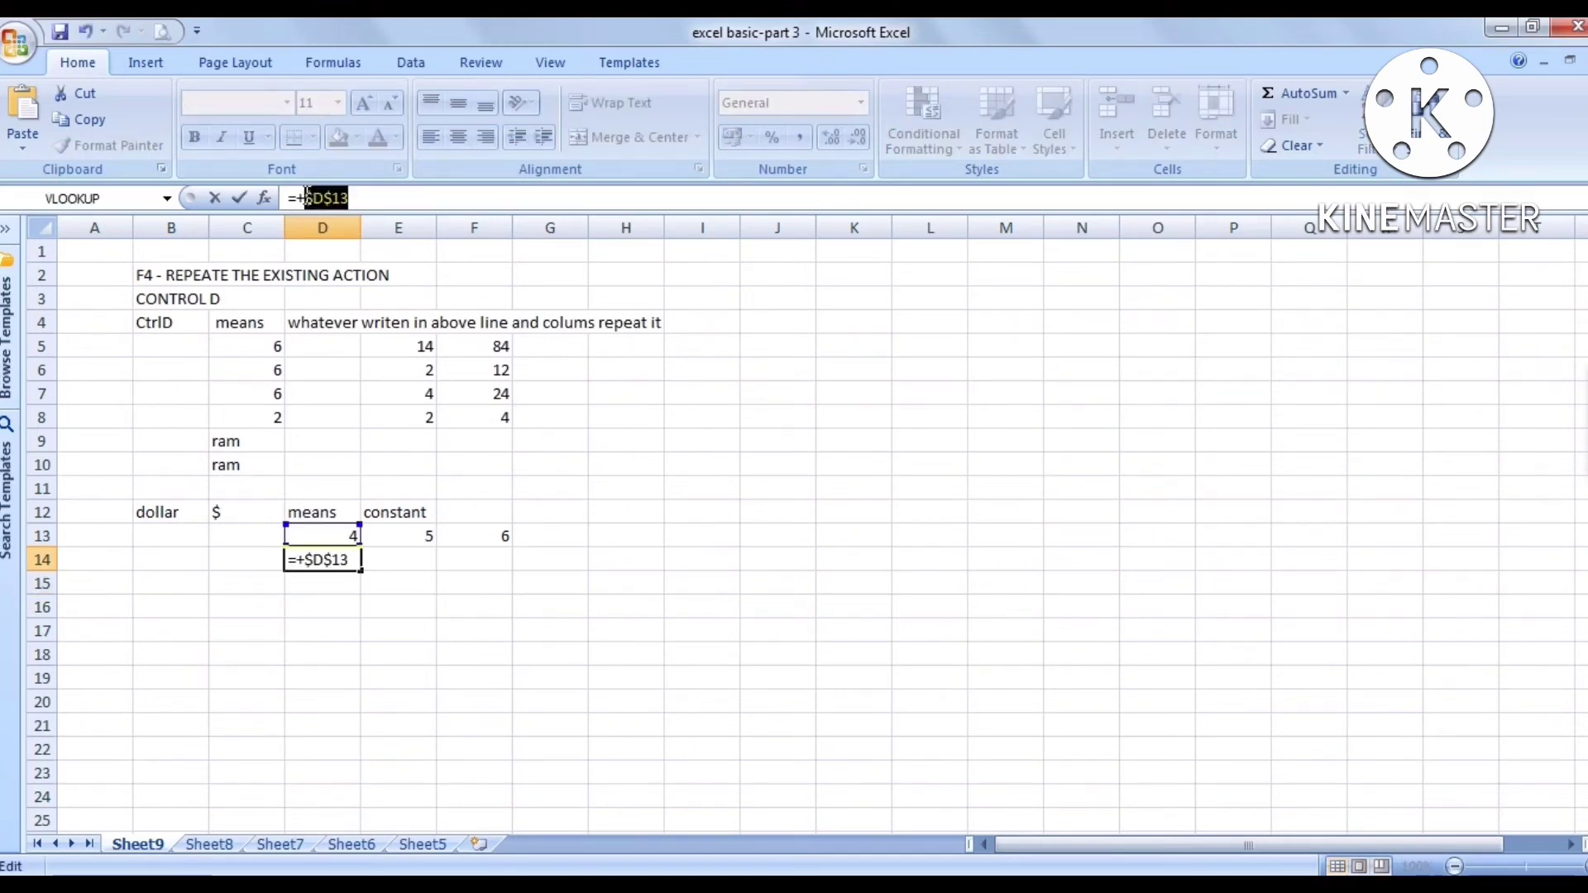
{"action": "key", "text": "Return"}
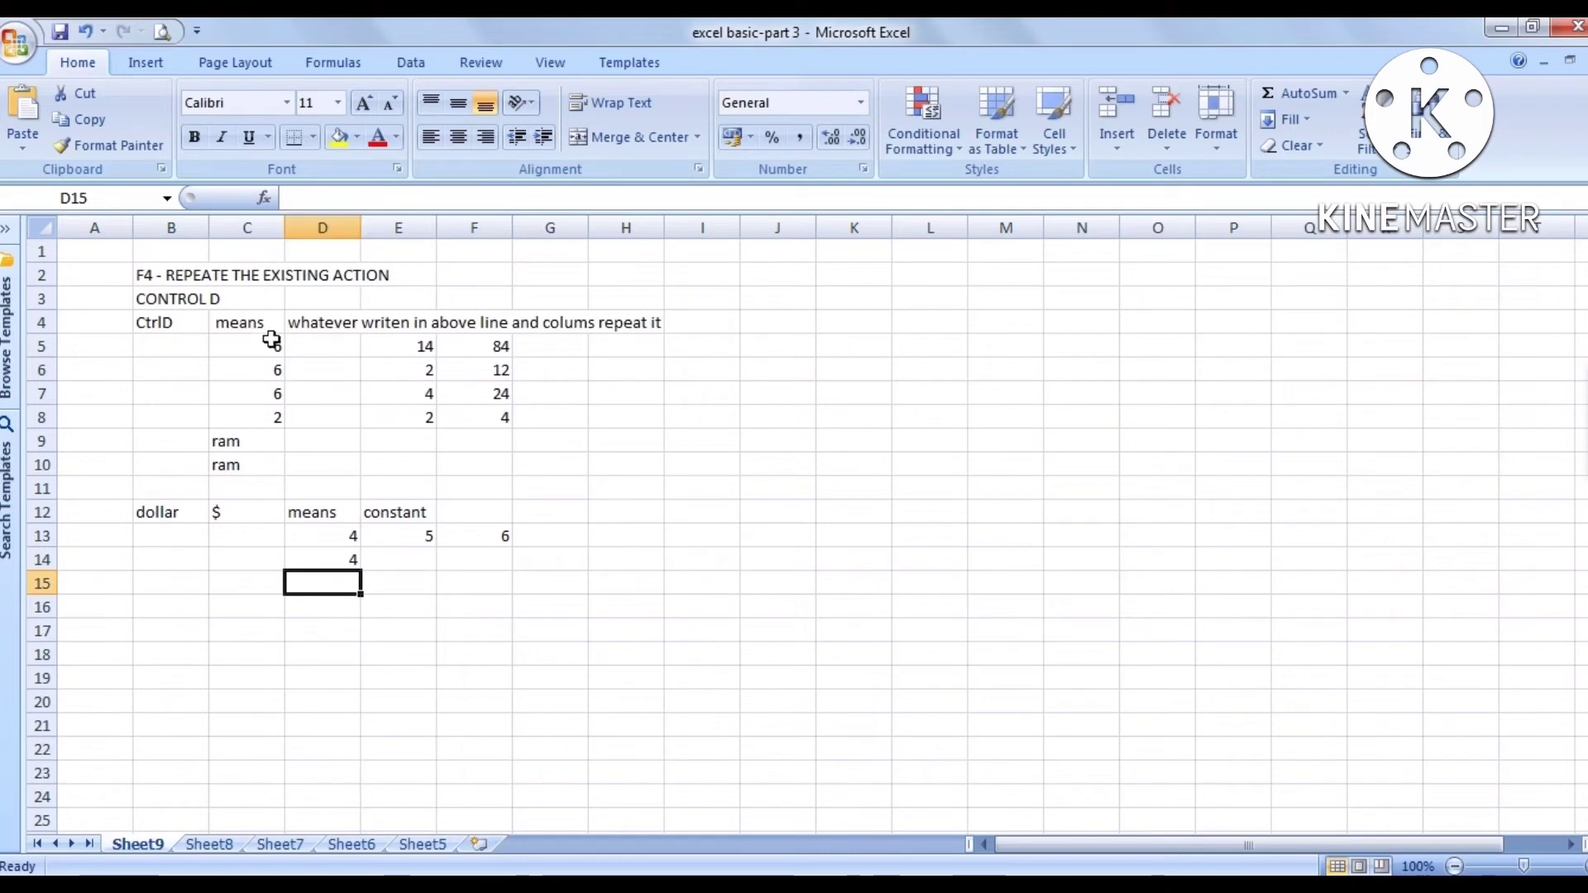
- Enter 6 in cell E14 and fill the value of F13 down into F14
{"action": "left_click", "coordinate": [392, 563]}
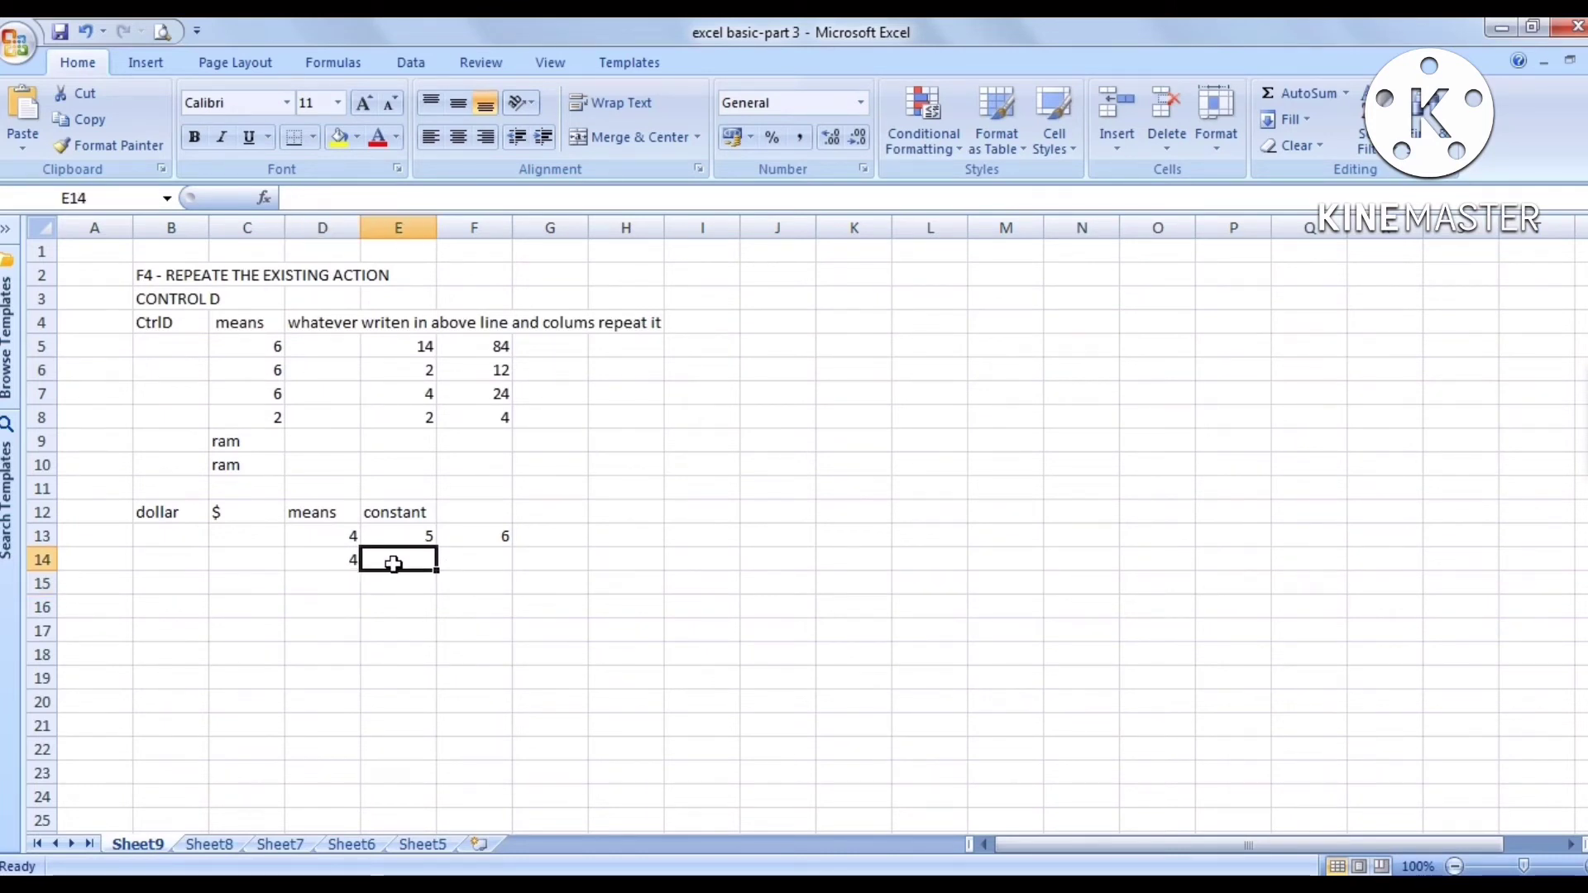
{"action": "type", "text": "6"}
{"action": "key", "text": "Return"}
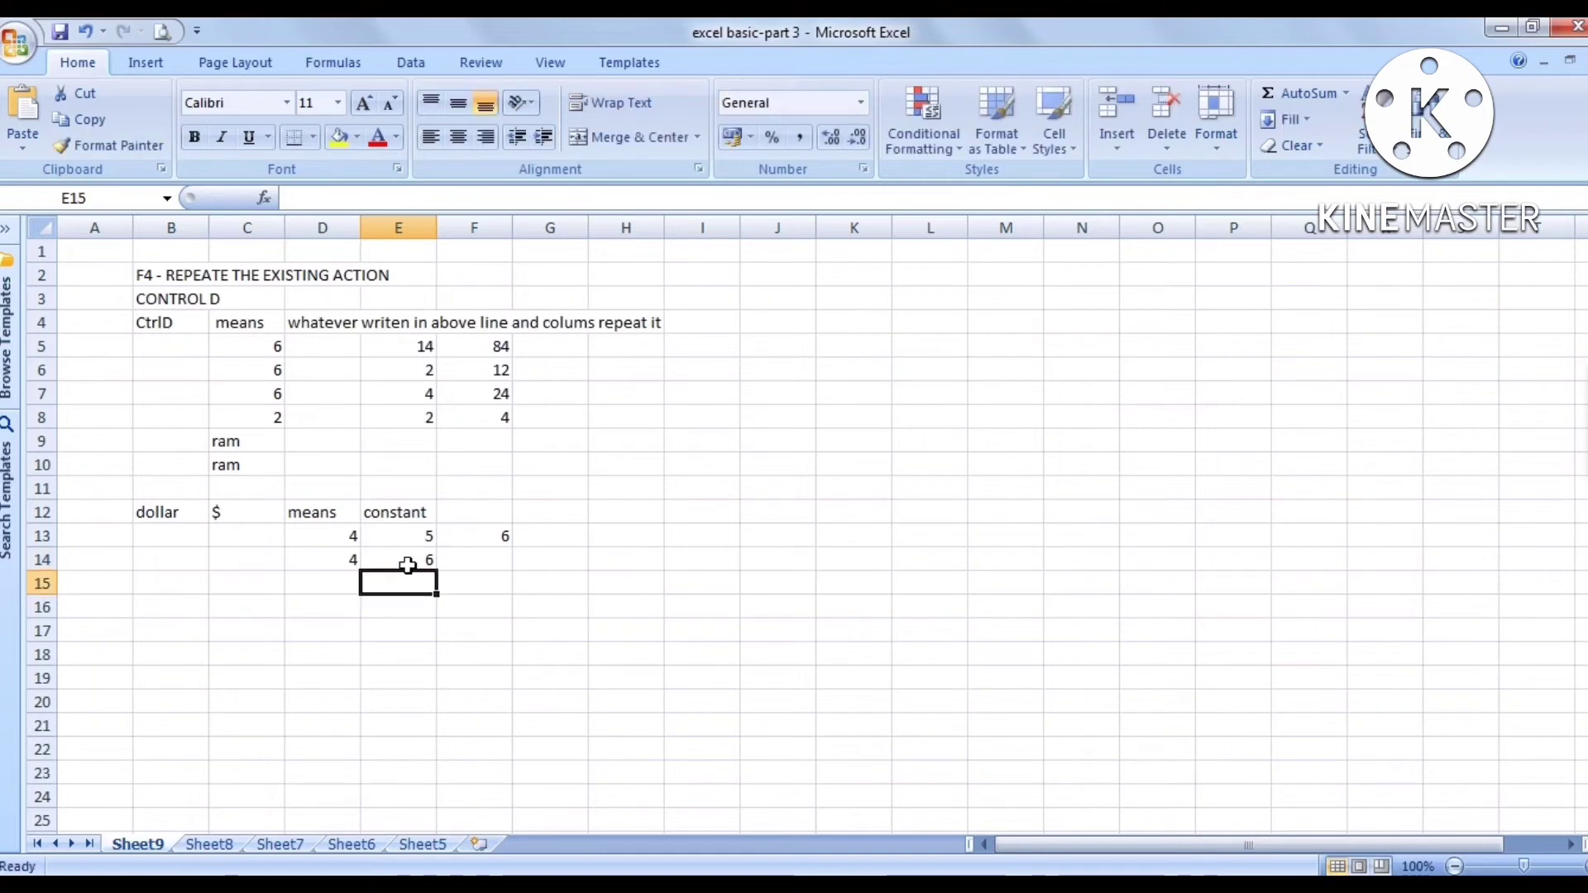
{"action": "left_click", "coordinate": [467, 570]}
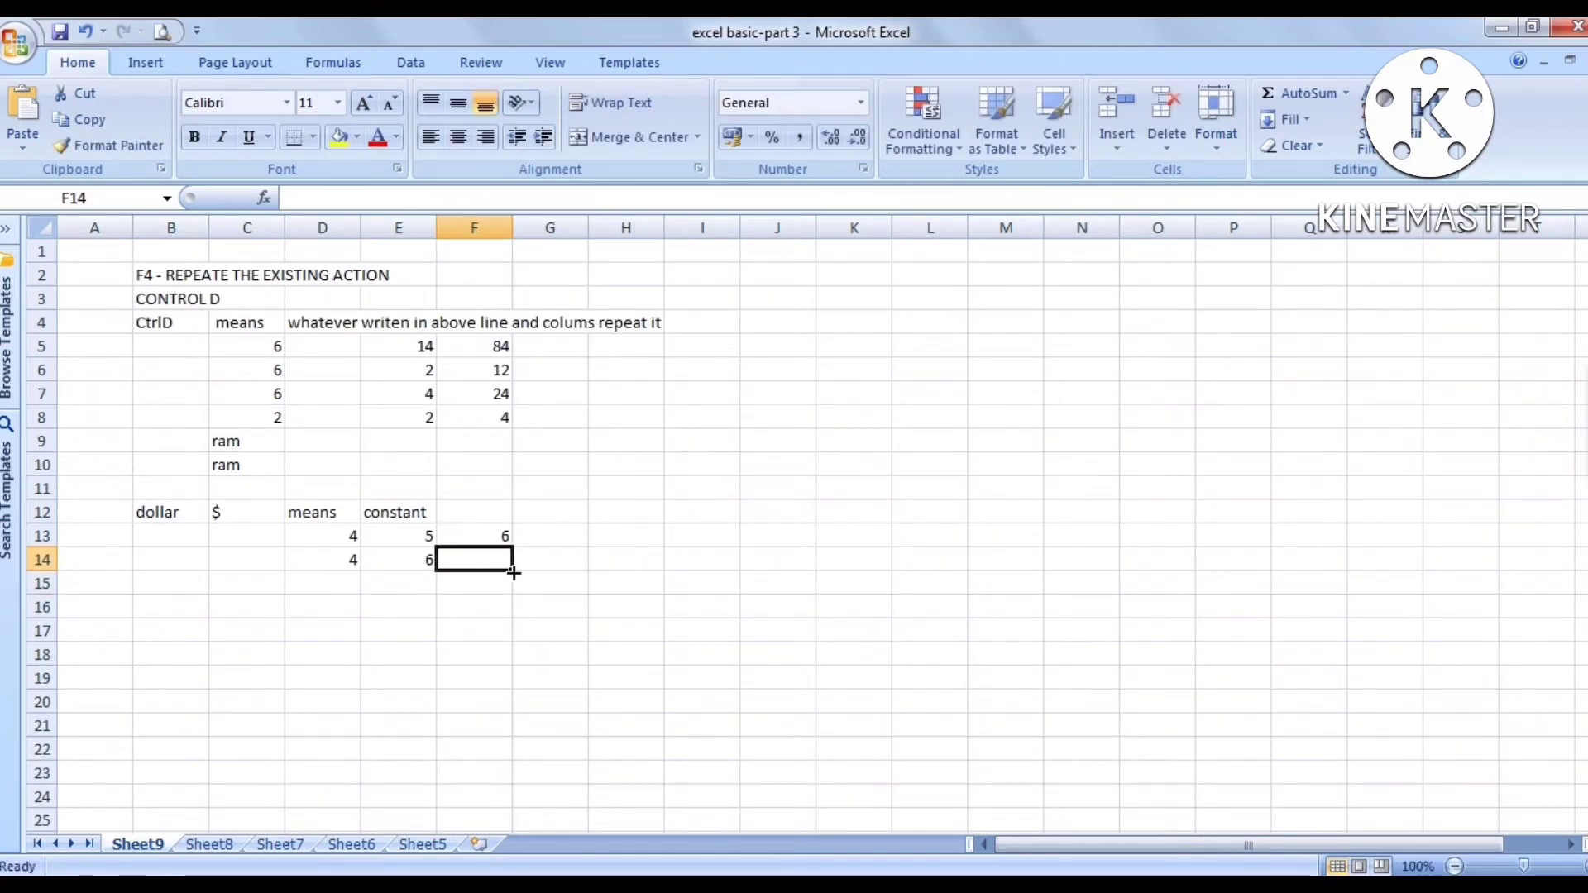
{"action": "key", "text": "ctrl+d"}
- Copy the absolute-reference formula from D14 into cells D15 through D23
{"action": "left_click", "coordinate": [345, 567]}
{"action": "key", "text": "ctrl+c"}
{"action": "left_click_drag", "start_coordinate": [344, 583], "coordinate": [344, 773]}
{"action": "key", "text": "Return"}
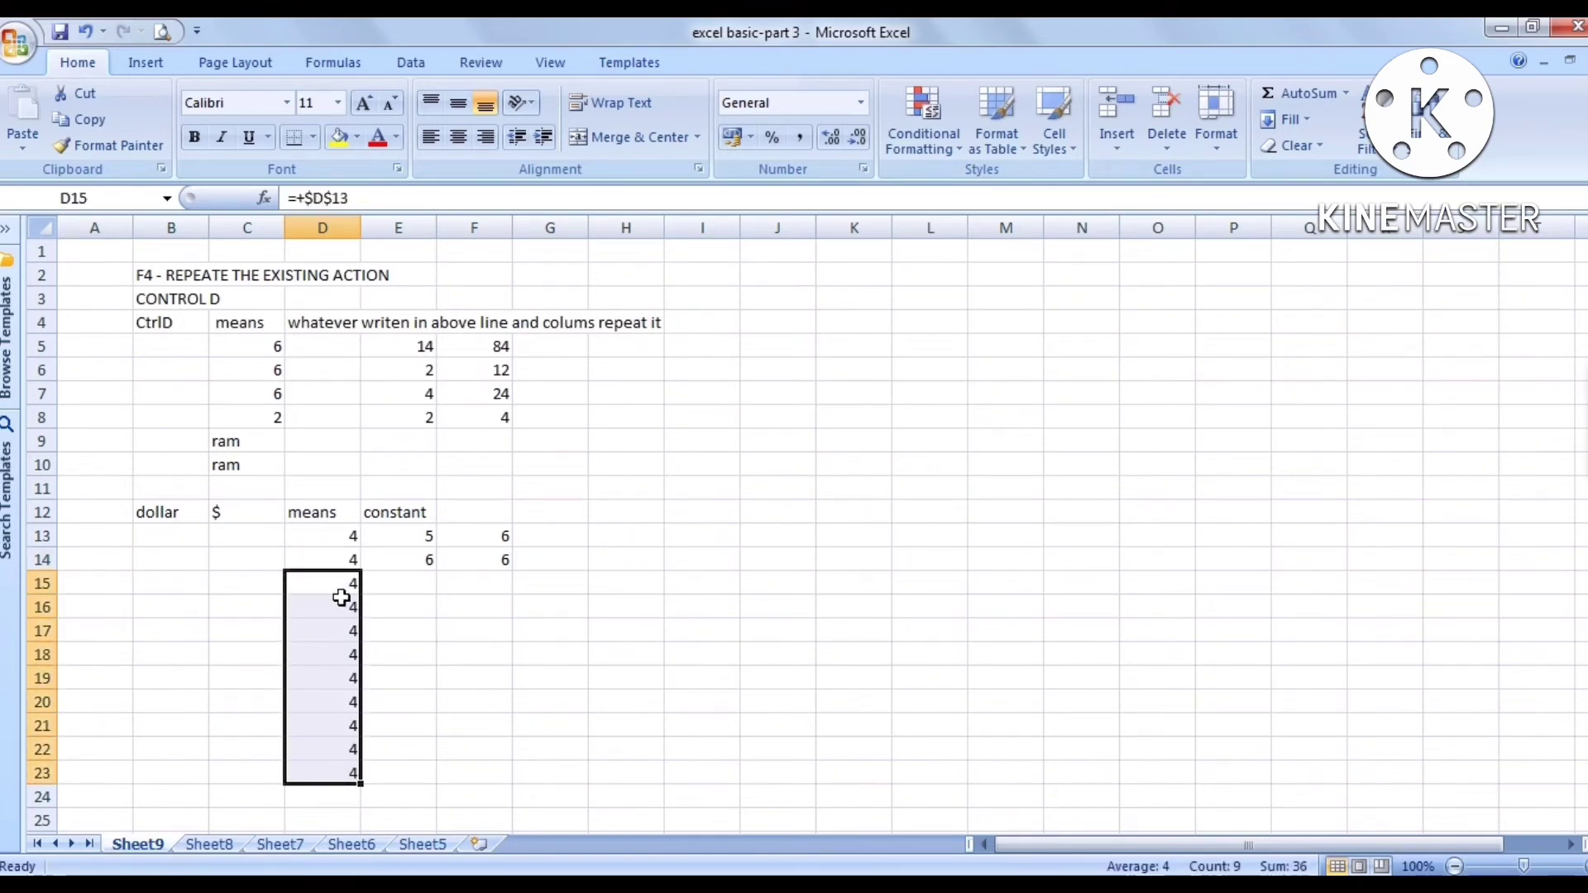
- Examine the copied formulas in cells D16 through D23 and the content of E14
{"action": "left_click", "coordinate": [341, 597]}
{"action": "key", "text": "Return"}
{"action": "key", "text": "Return"}
{"action": "key", "text": "Return"}
{"action": "key", "text": "Return"}
{"action": "key", "text": "Return"}
{"action": "key", "text": "Return"}
{"action": "key", "text": "Return"}
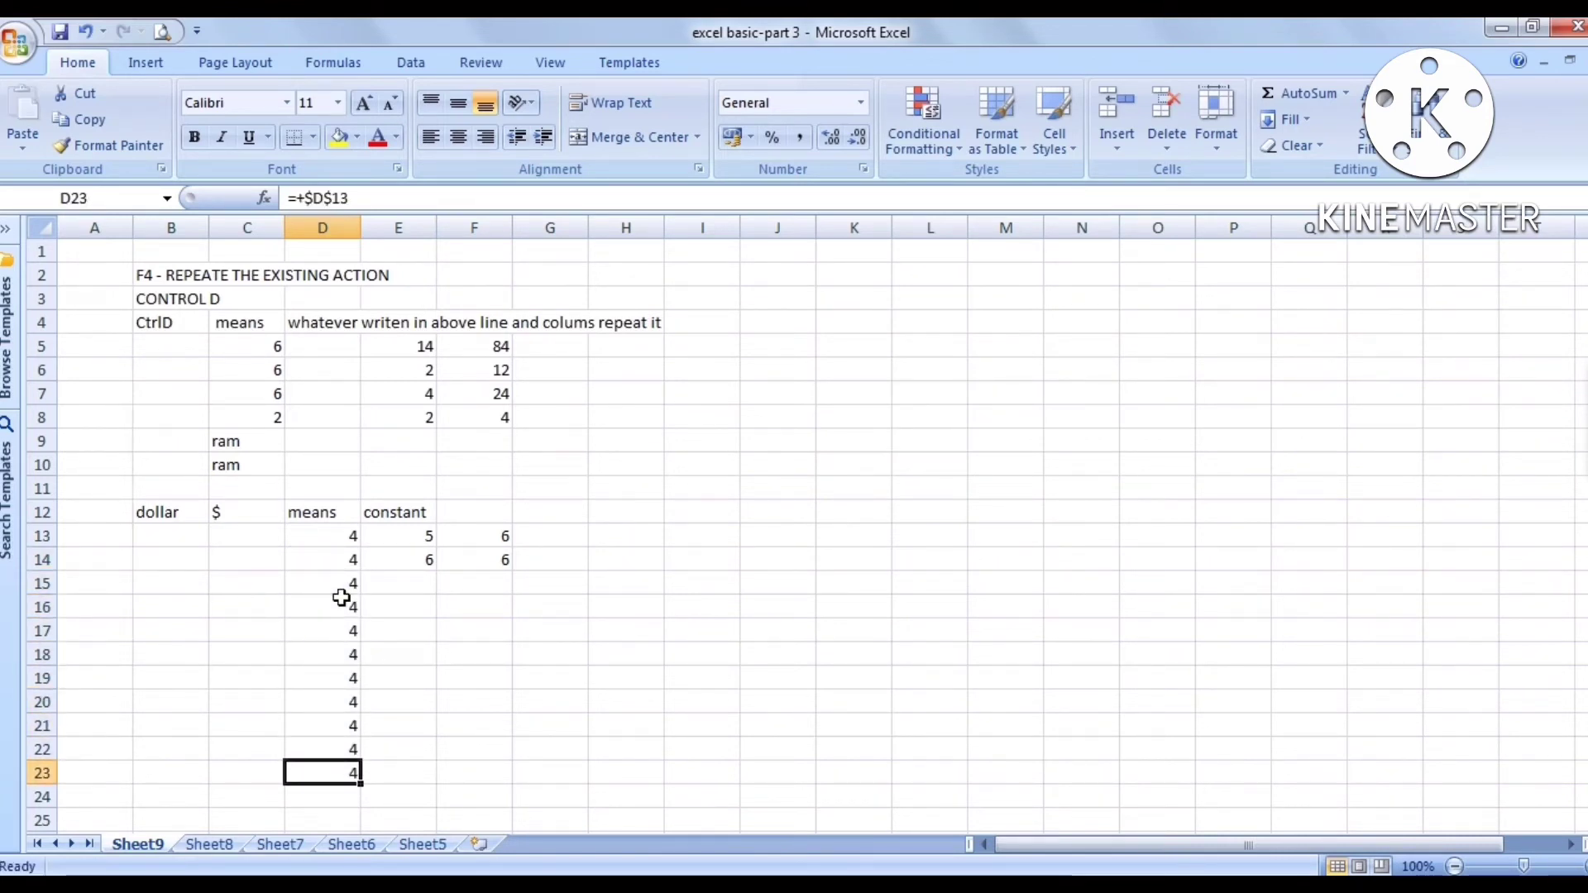
{"action": "left_click", "coordinate": [430, 564]}
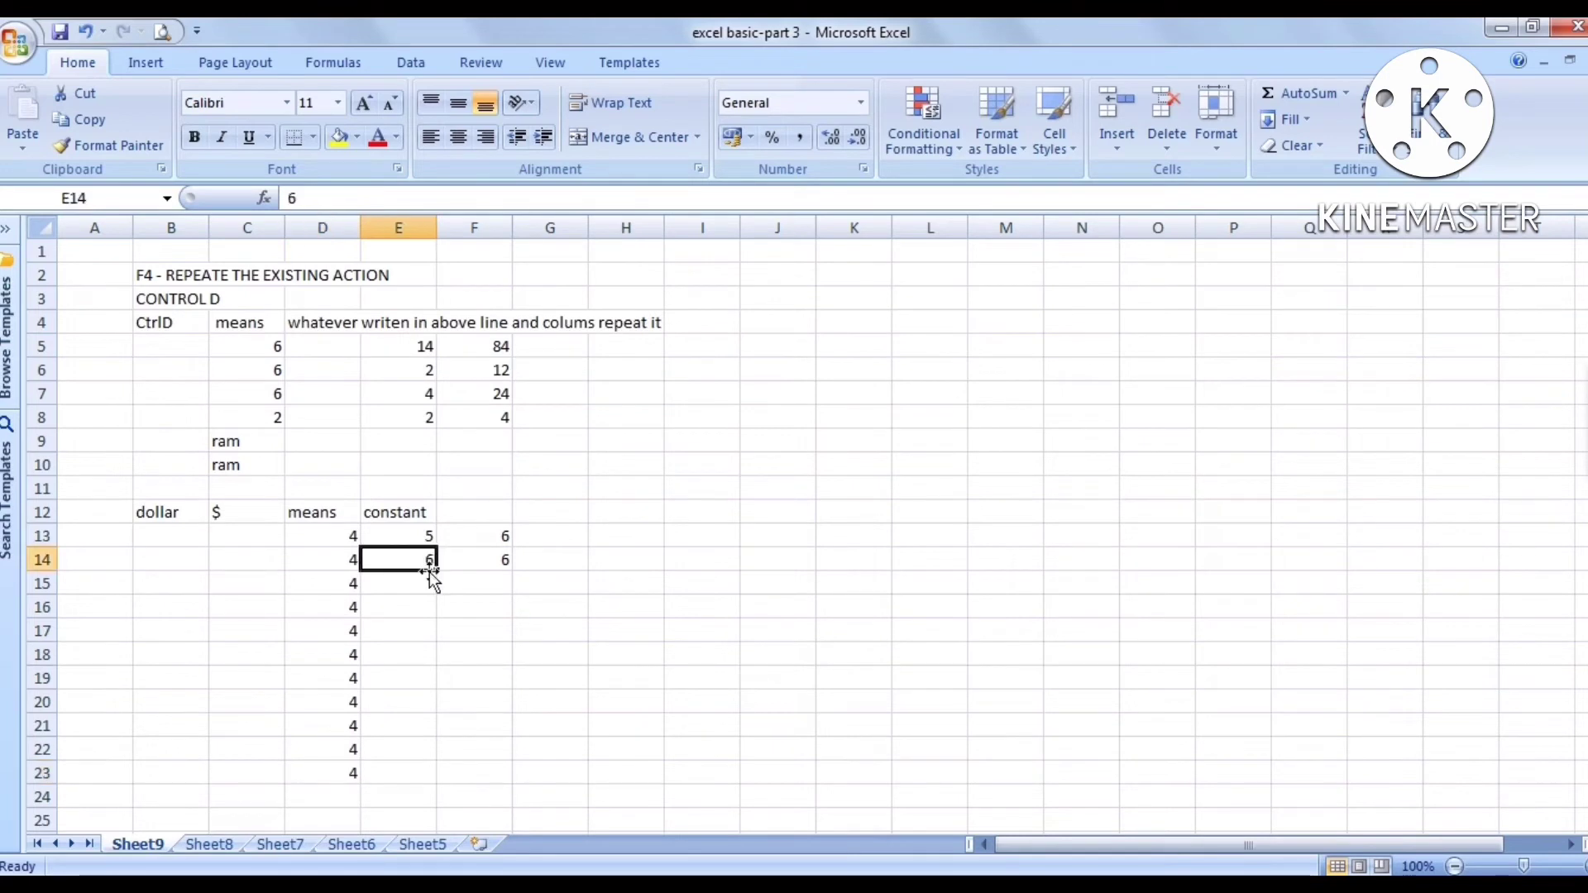
- Enter a formula in cell E15 that adds 1 to the value of E14
{"action": "left_click", "coordinate": [421, 586]}
{"action": "left_click", "coordinate": [347, 562]}
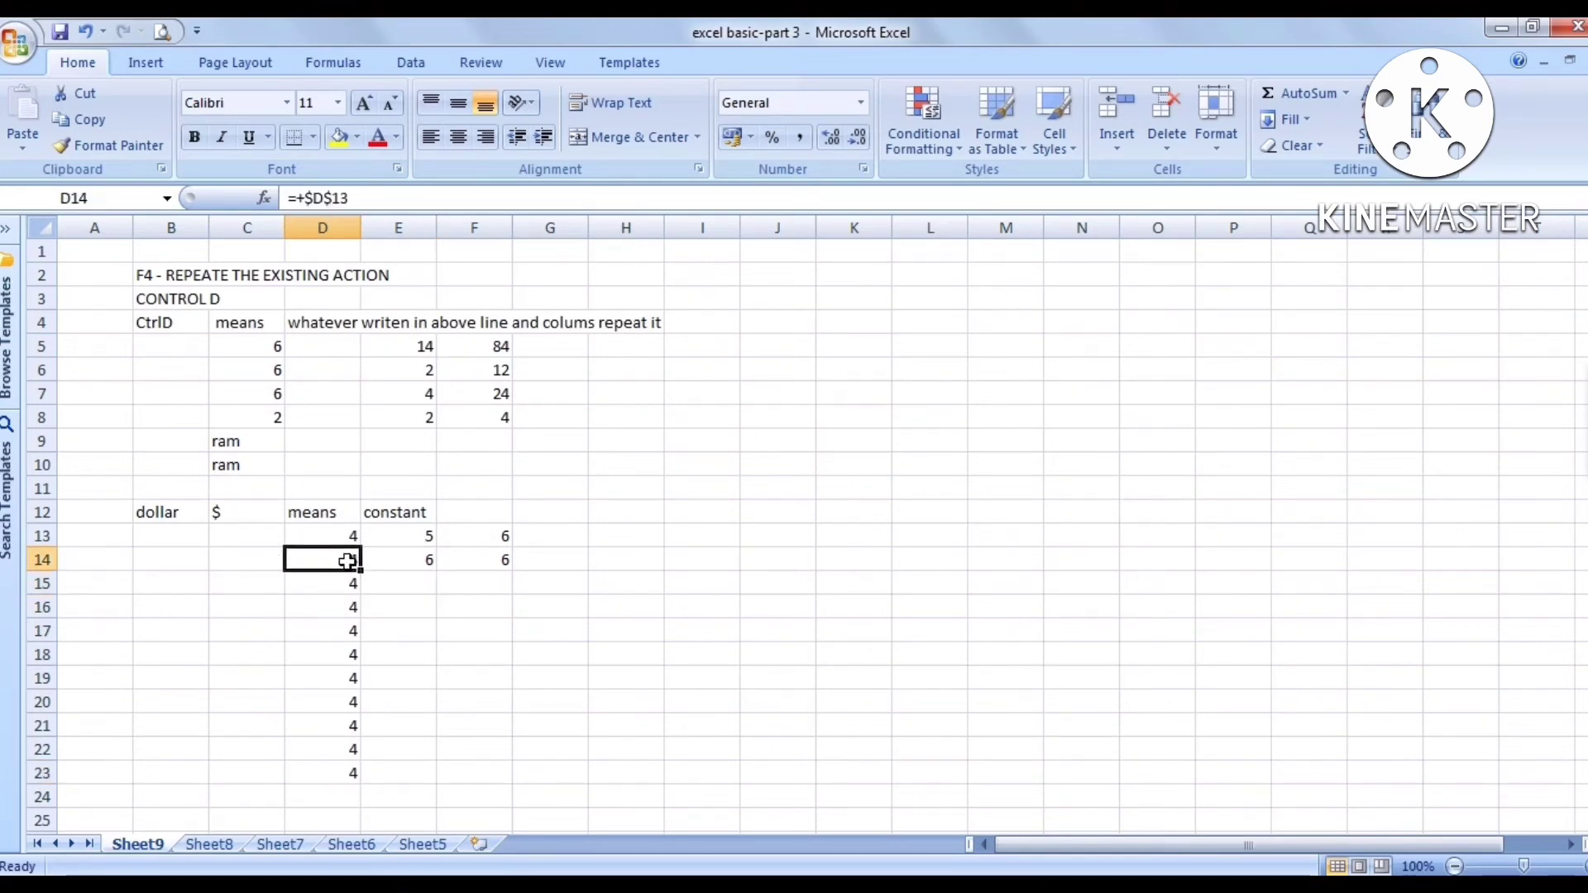
{"action": "left_click", "coordinate": [419, 585]}
{"action": "type", "text": "+"}
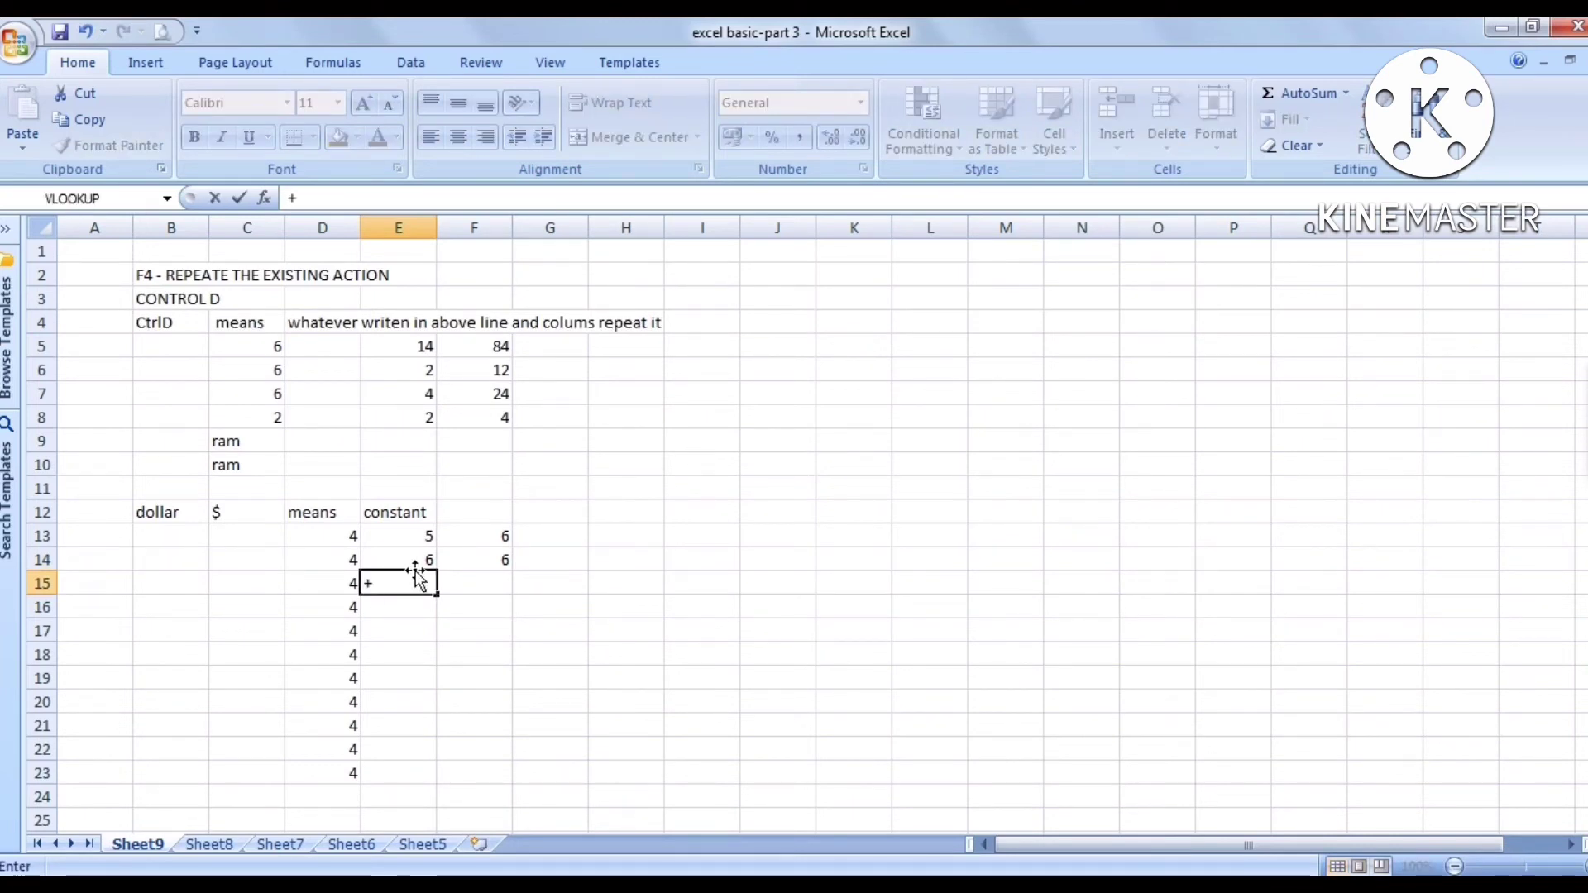
{"action": "left_click", "coordinate": [419, 562]}
{"action": "type", "text": "+"}
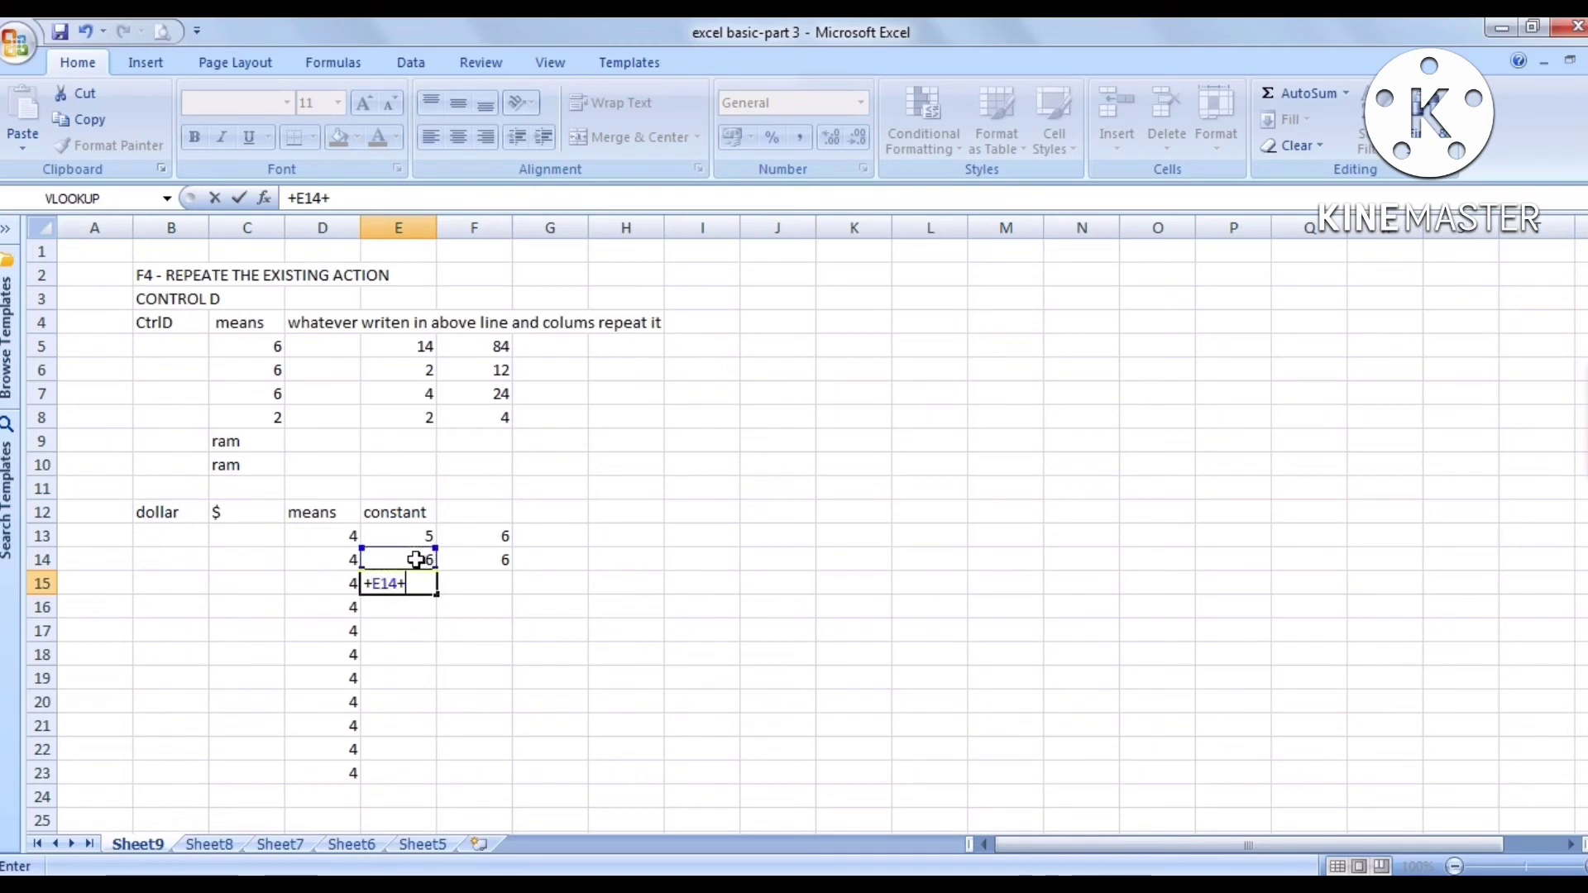
{"action": "type", "text": "1"}
{"action": "key", "text": "Return"}
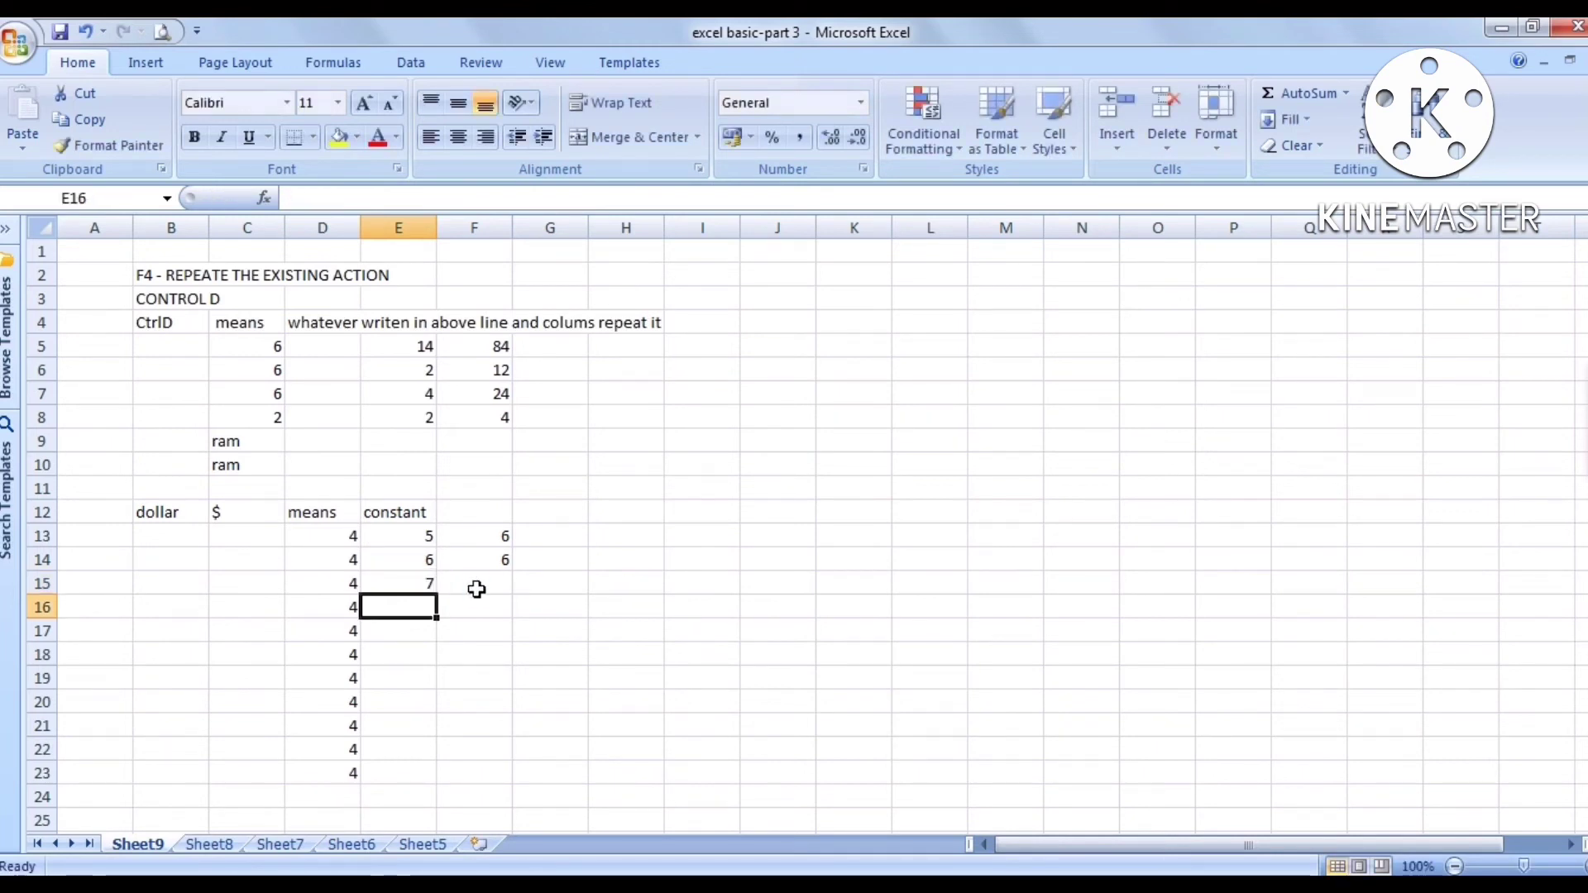
- Copy the relative-reference formula from E15 into cells E16 through E23
{"action": "left_click", "coordinate": [419, 588]}
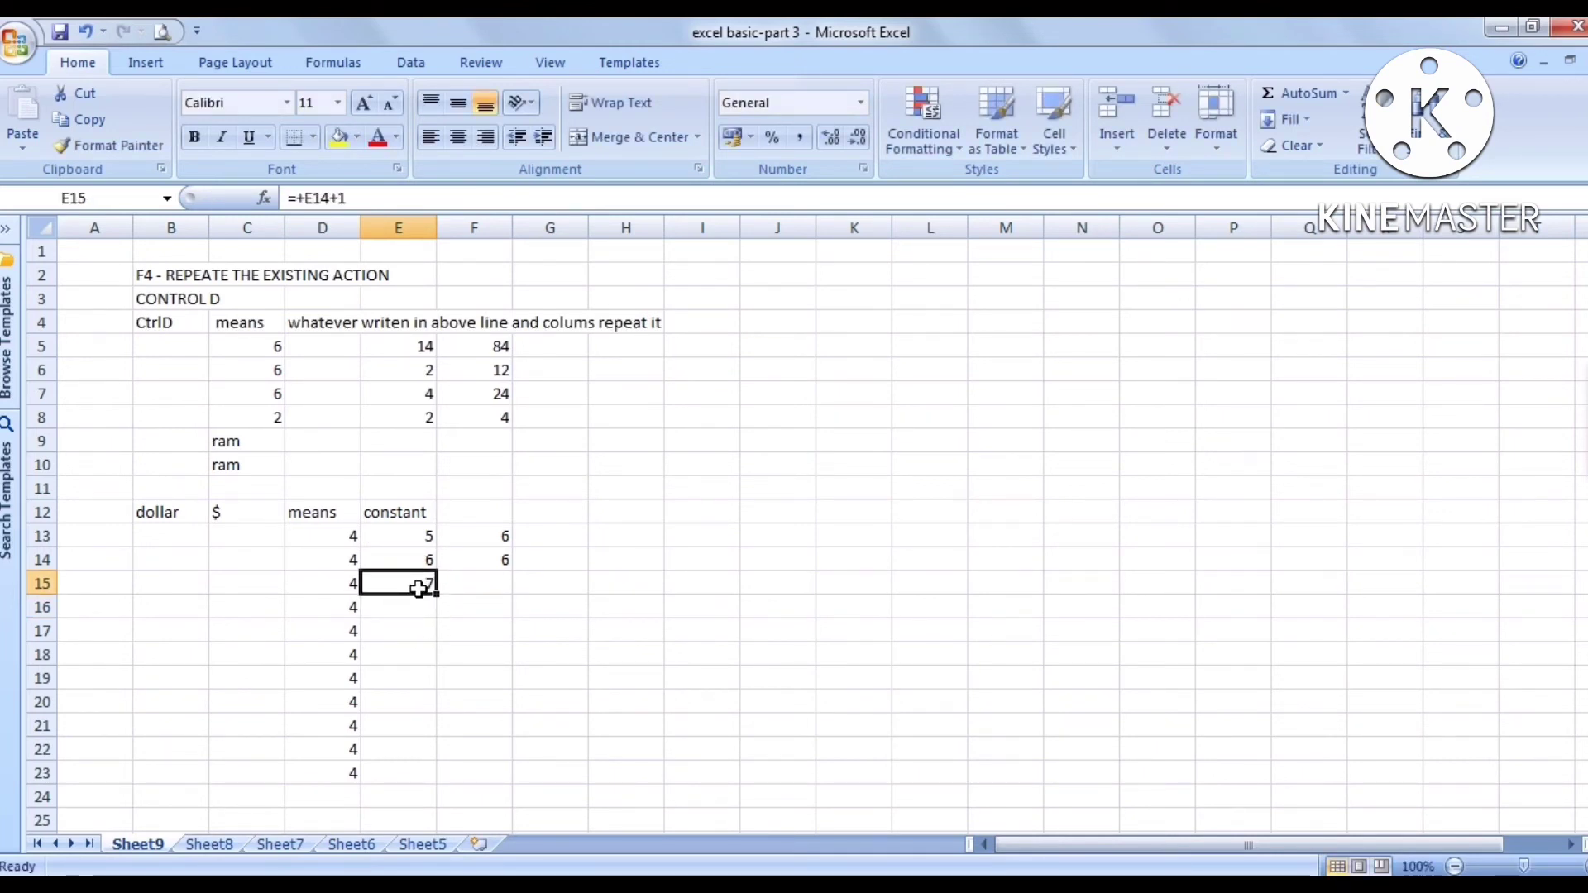
{"action": "key", "text": "ctrl+c"}
{"action": "key", "text": "Down"}
{"action": "key", "text": "shift+Down"}
{"action": "key", "text": "shift+Down"}
{"action": "key", "text": "shift+Down"}
{"action": "key", "text": "shift+Down"}
{"action": "key", "text": "shift+Down"}
{"action": "key", "text": "shift+Down"}
{"action": "key", "text": "shift+Down"}
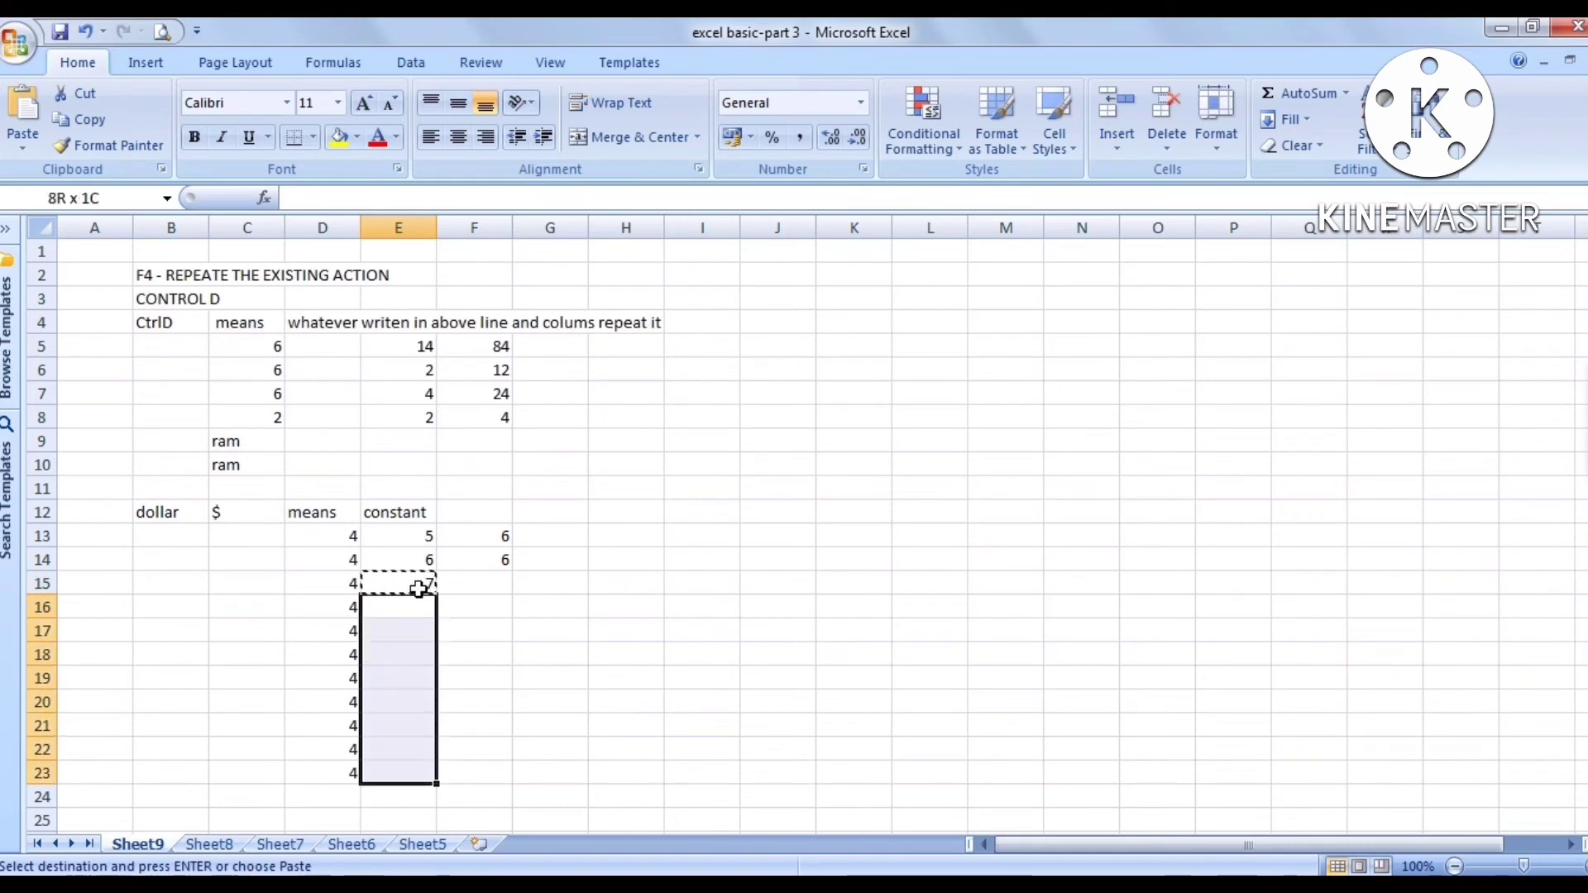
{"action": "key", "text": "Return"}
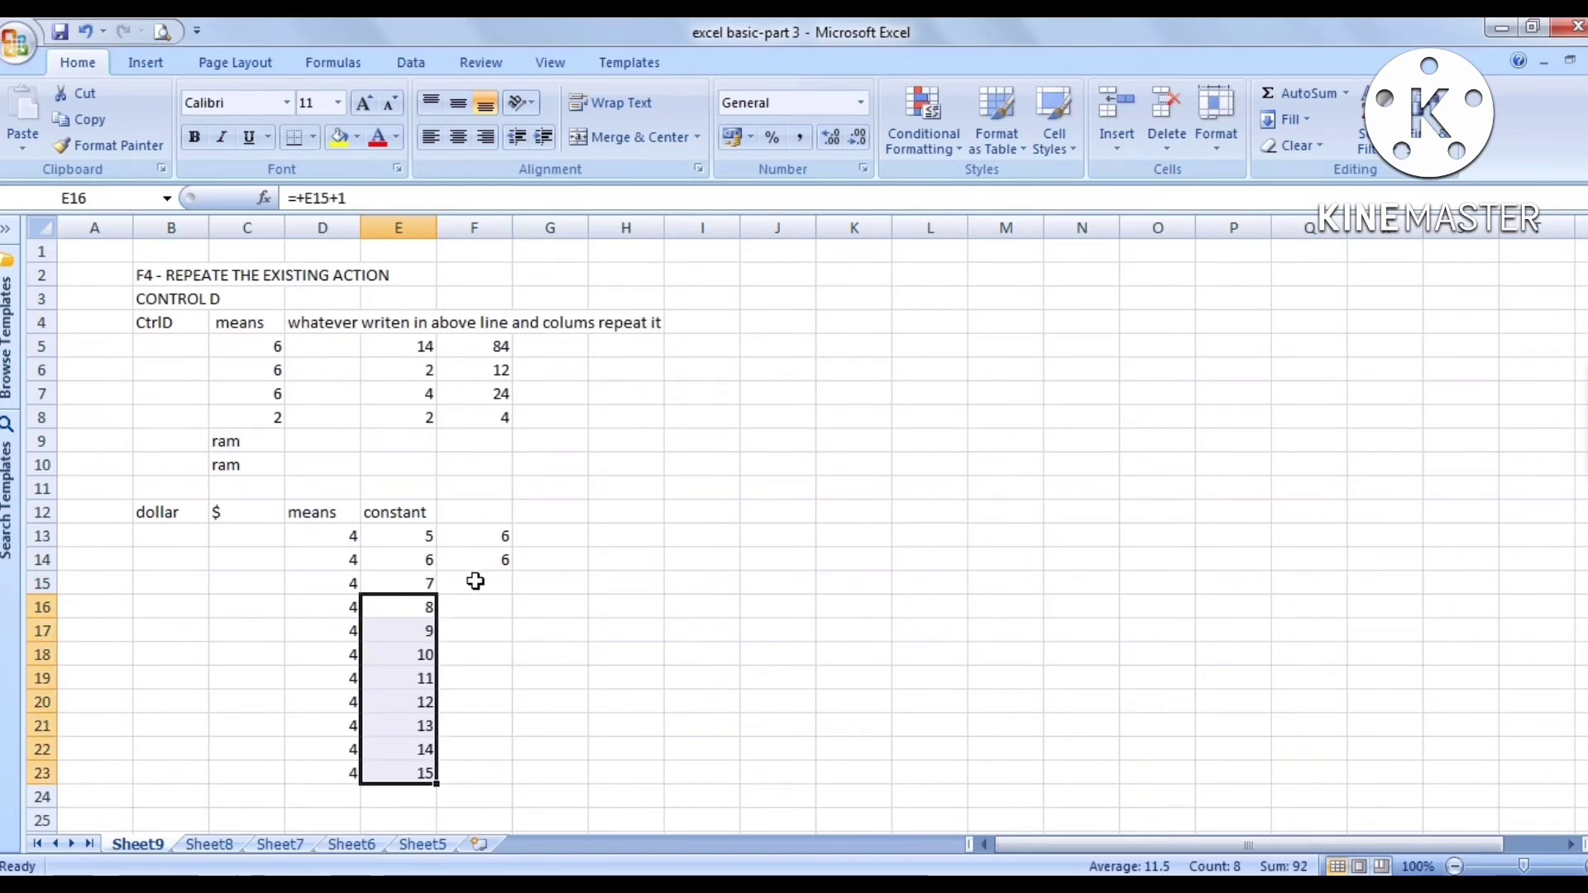
- Examine how the cell reference shifts in the copied formulas from E16 down column E
{"action": "double_click", "coordinate": [422, 606]}
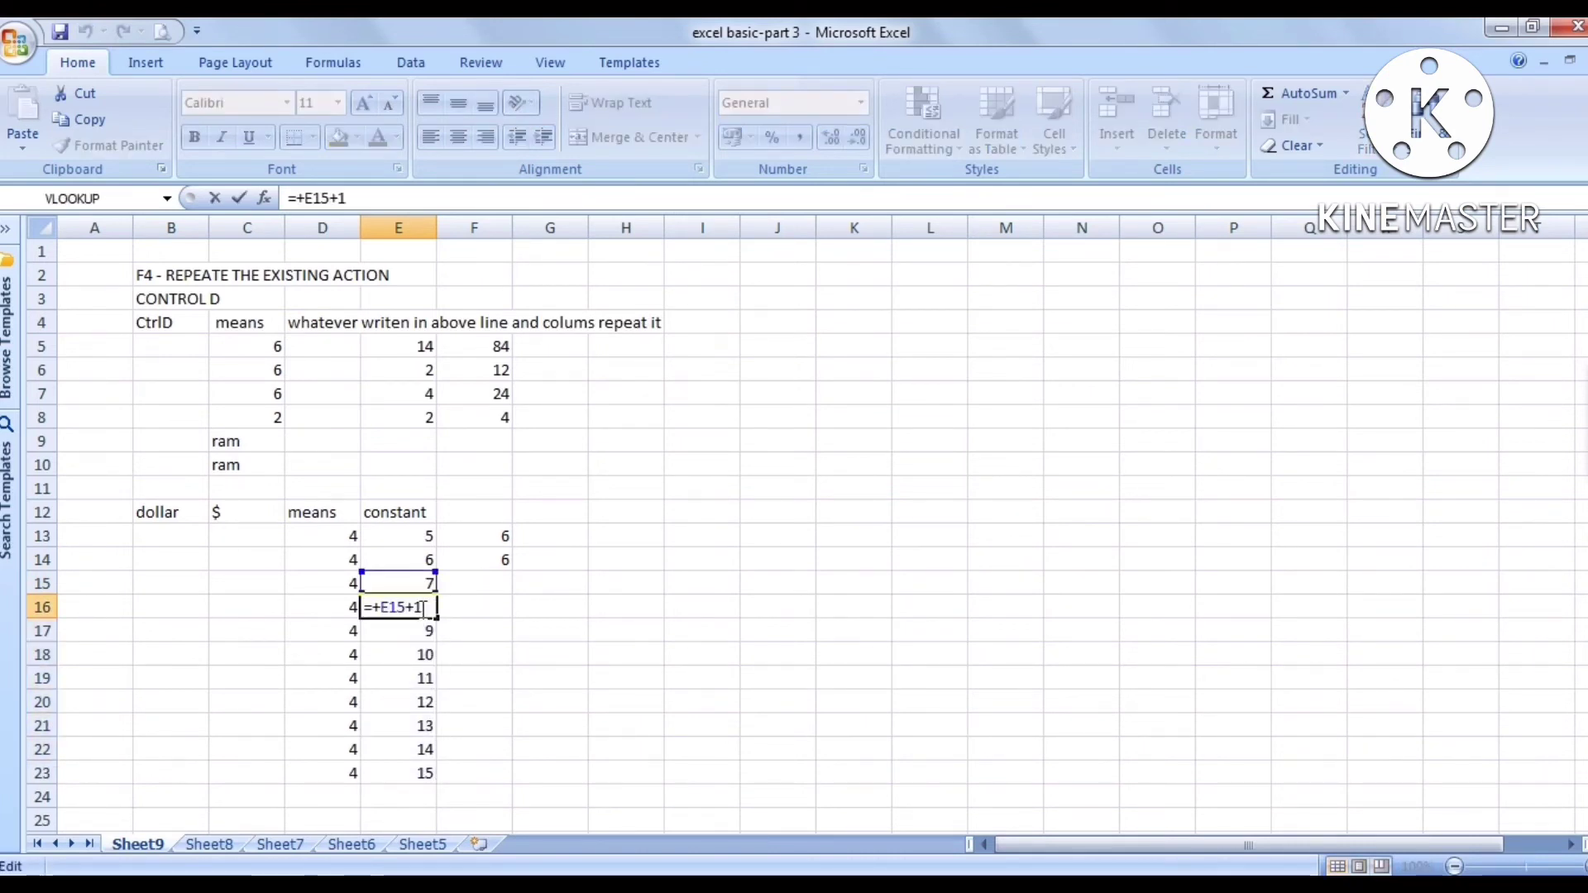
{"action": "key", "text": "Escape"}
{"action": "key", "text": "Down"}
{"action": "key", "text": "Down"}
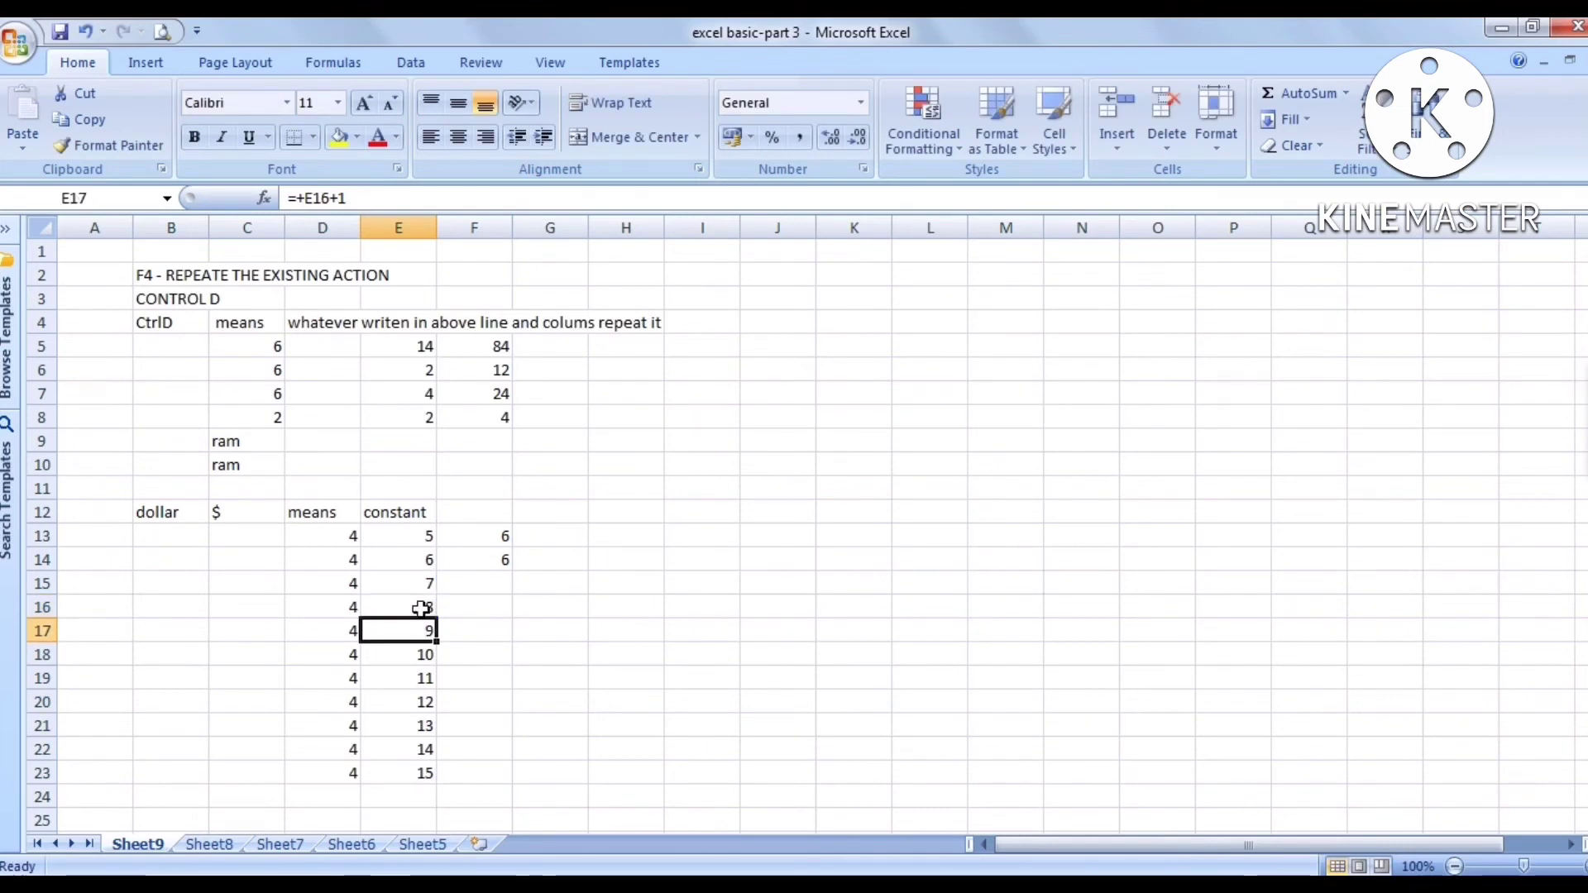
{"action": "key", "text": "Down"}
{"action": "key", "text": "Down"}
{"action": "key", "text": "Down"}
{"action": "key", "text": "Down"}
{"action": "key", "text": "Down"}
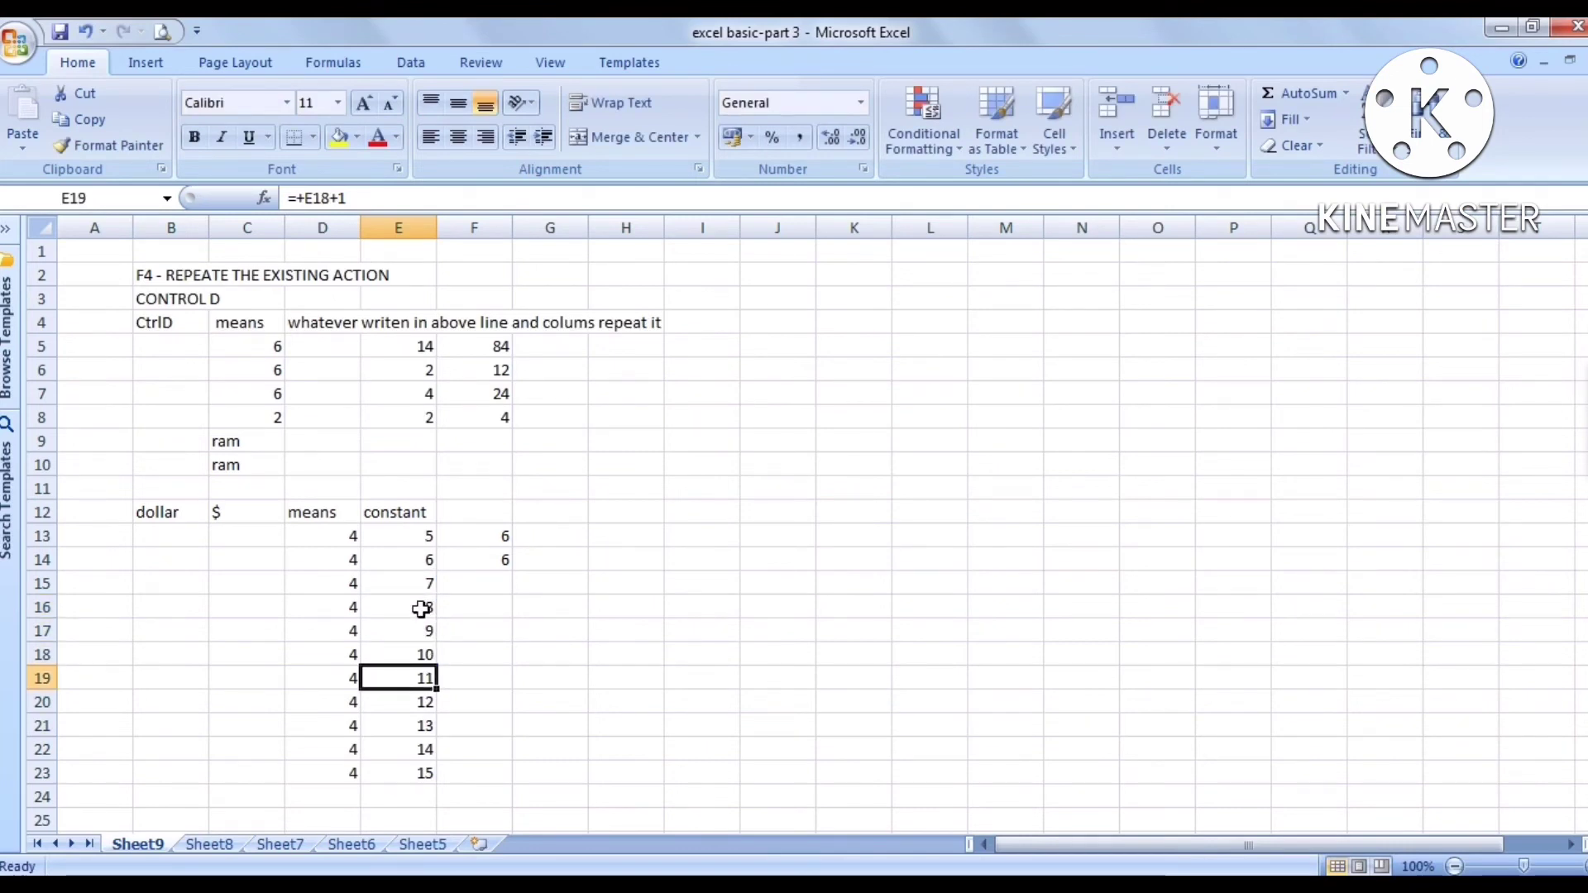
- Replace the content of cell F14 with a formula that refers to E14, without dollar signs
{"action": "left_click", "coordinate": [496, 560]}
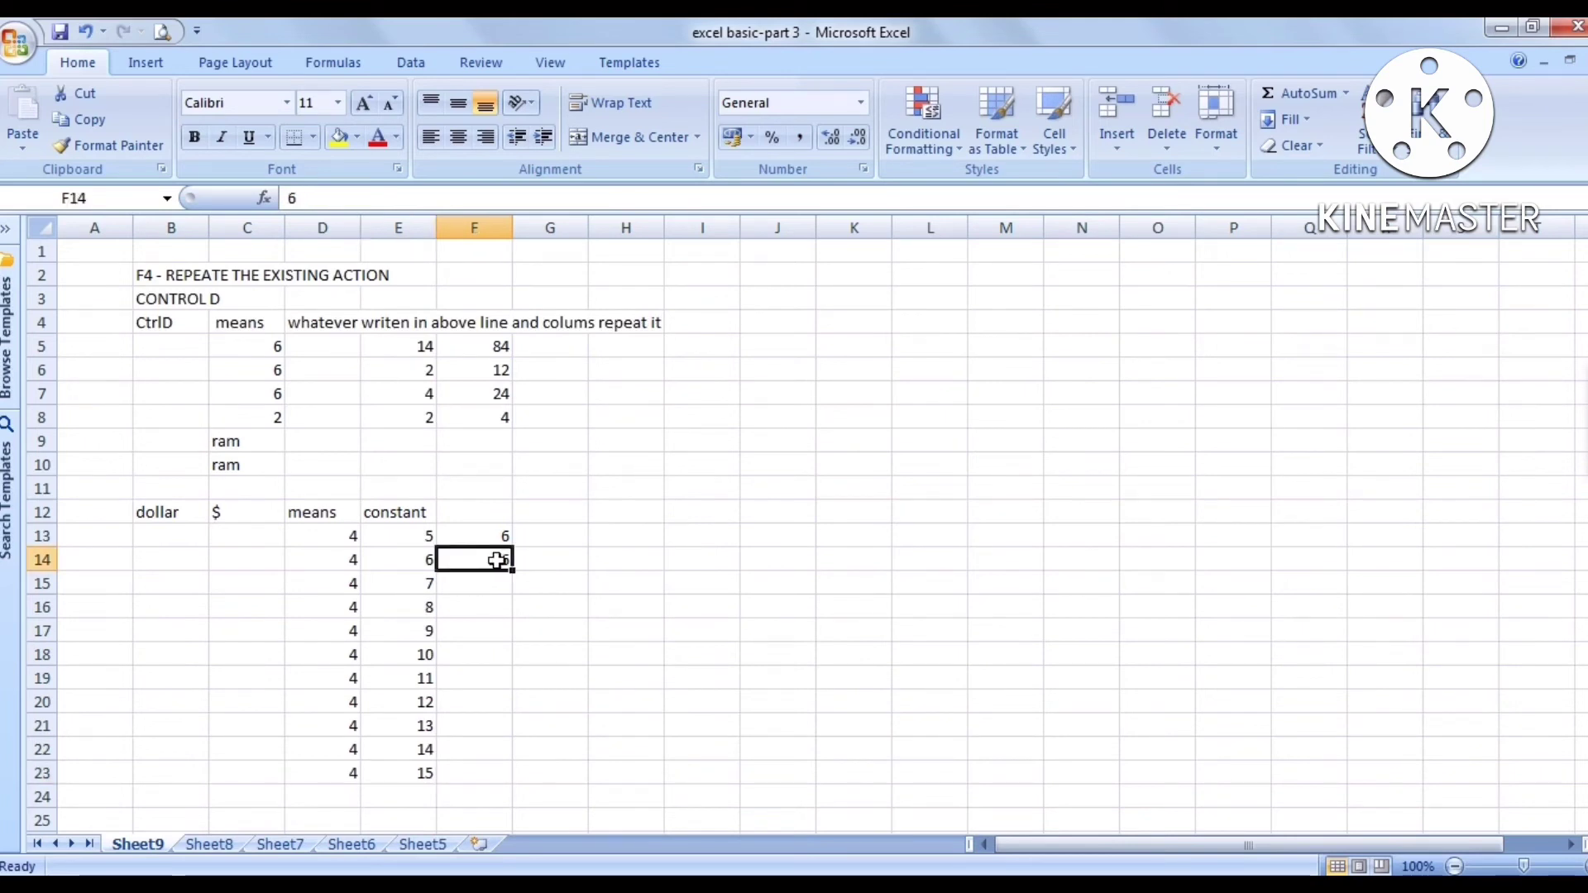
{"action": "type", "text": "+"}
{"action": "left_click", "coordinate": [363, 560]}
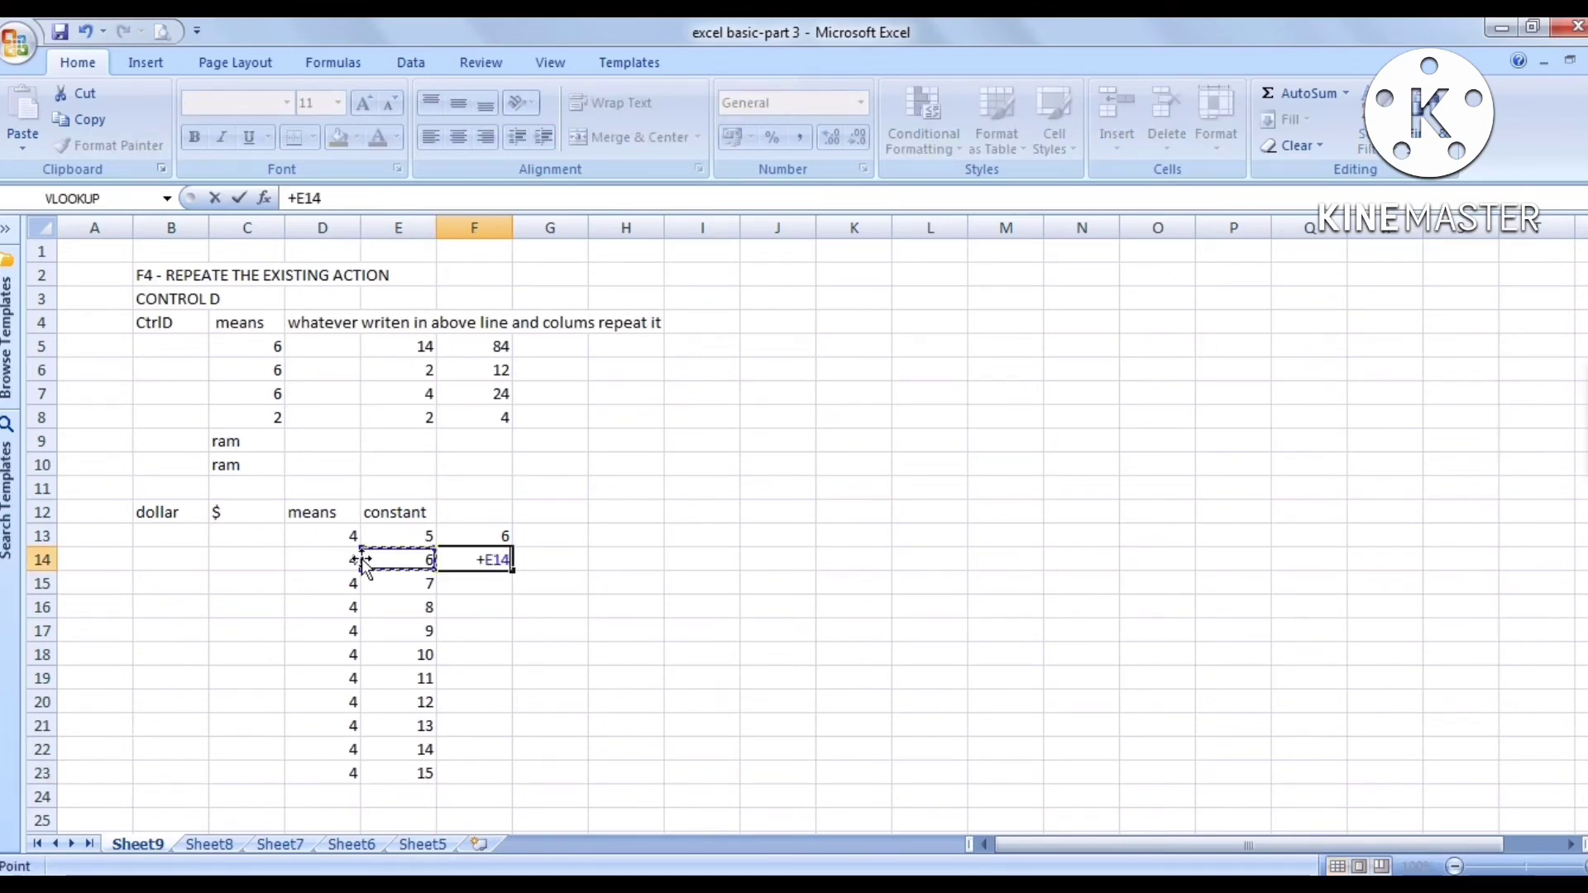
{"action": "left_click", "coordinate": [338, 558]}
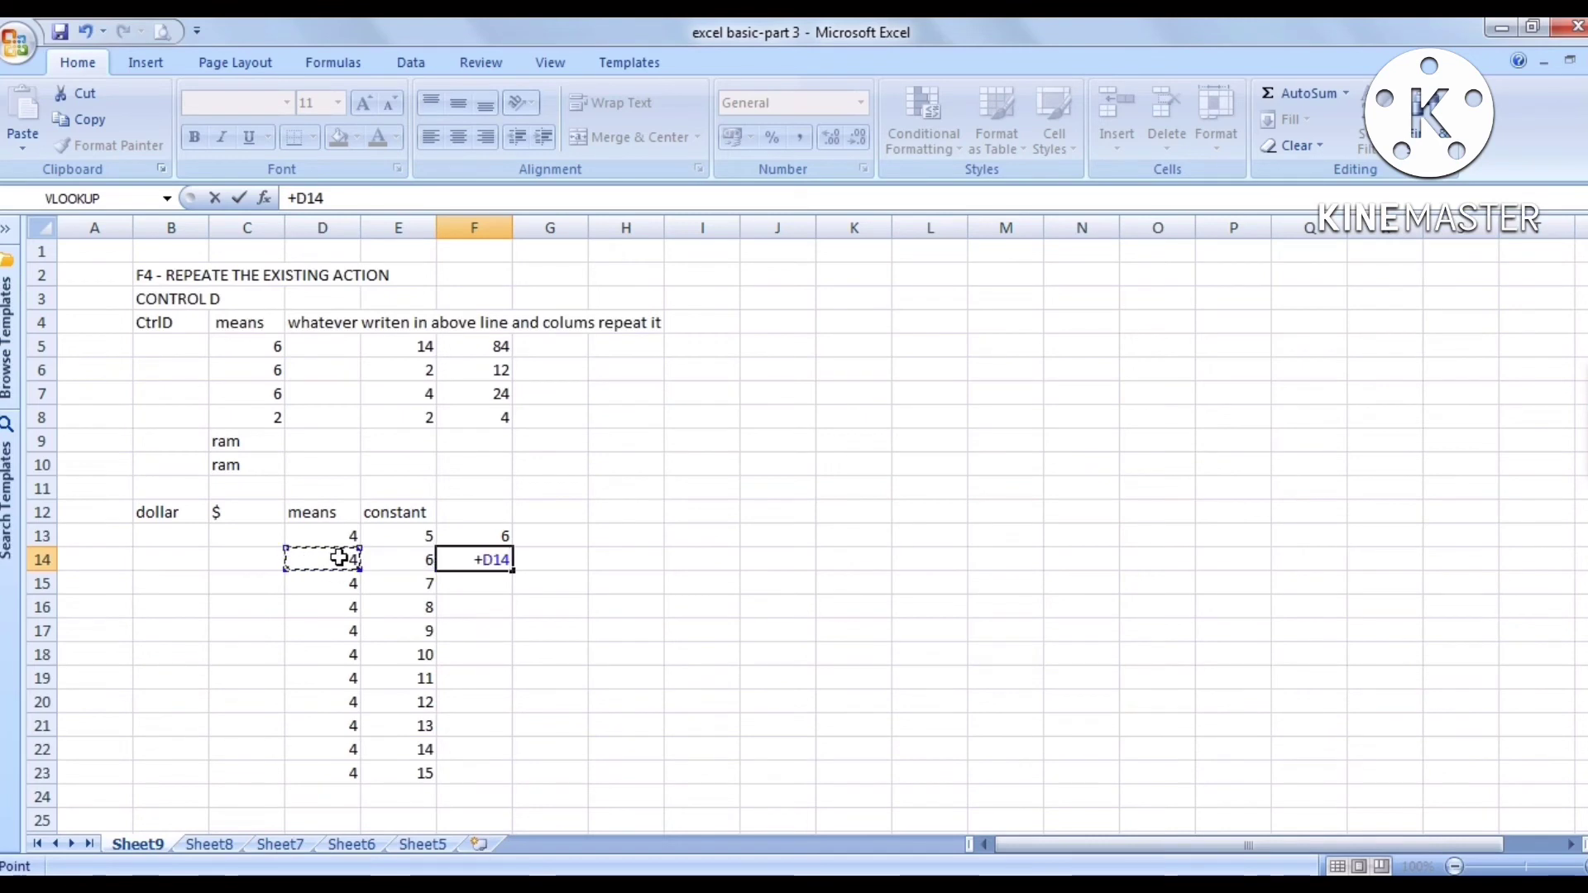
{"action": "left_click", "coordinate": [406, 560]}
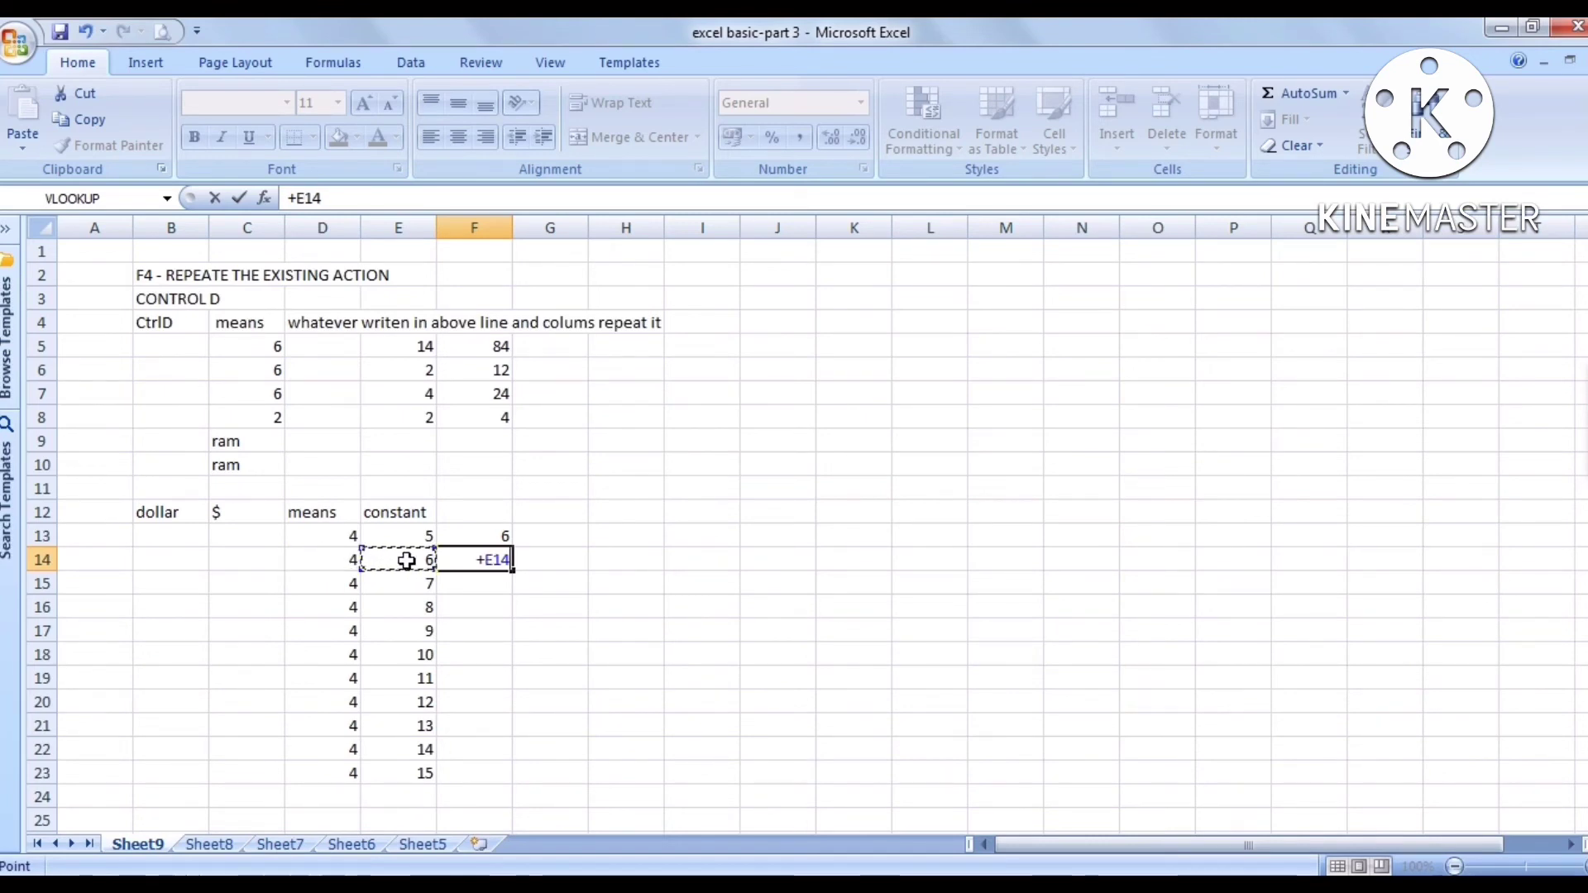
{"action": "key", "text": "Return"}
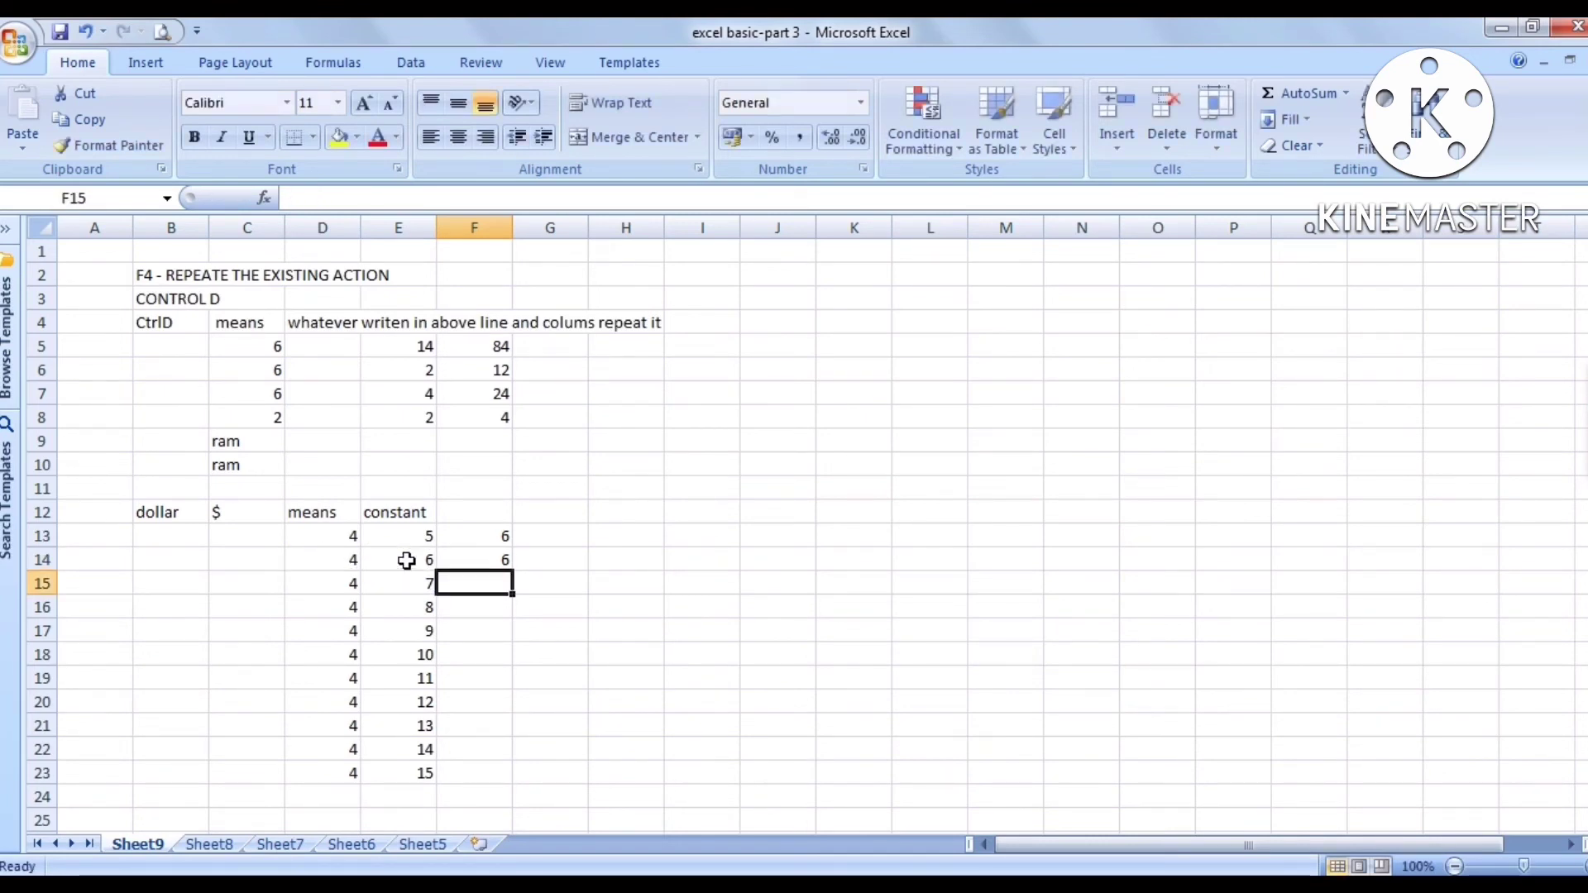
- Copy the formula from F14 into cells F15 through F23
{"action": "left_click", "coordinate": [489, 560]}
{"action": "key", "text": "ctrl+c"}
{"action": "key", "text": "Down"}
{"action": "key", "text": "shift+Down"}
{"action": "key", "text": "shift+Down"}
{"action": "key", "text": "shift+Down"}
{"action": "key", "text": "shift+Down"}
{"action": "key", "text": "shift+Down"}
{"action": "key", "text": "shift+Down"}
{"action": "key", "text": "shift+Down"}
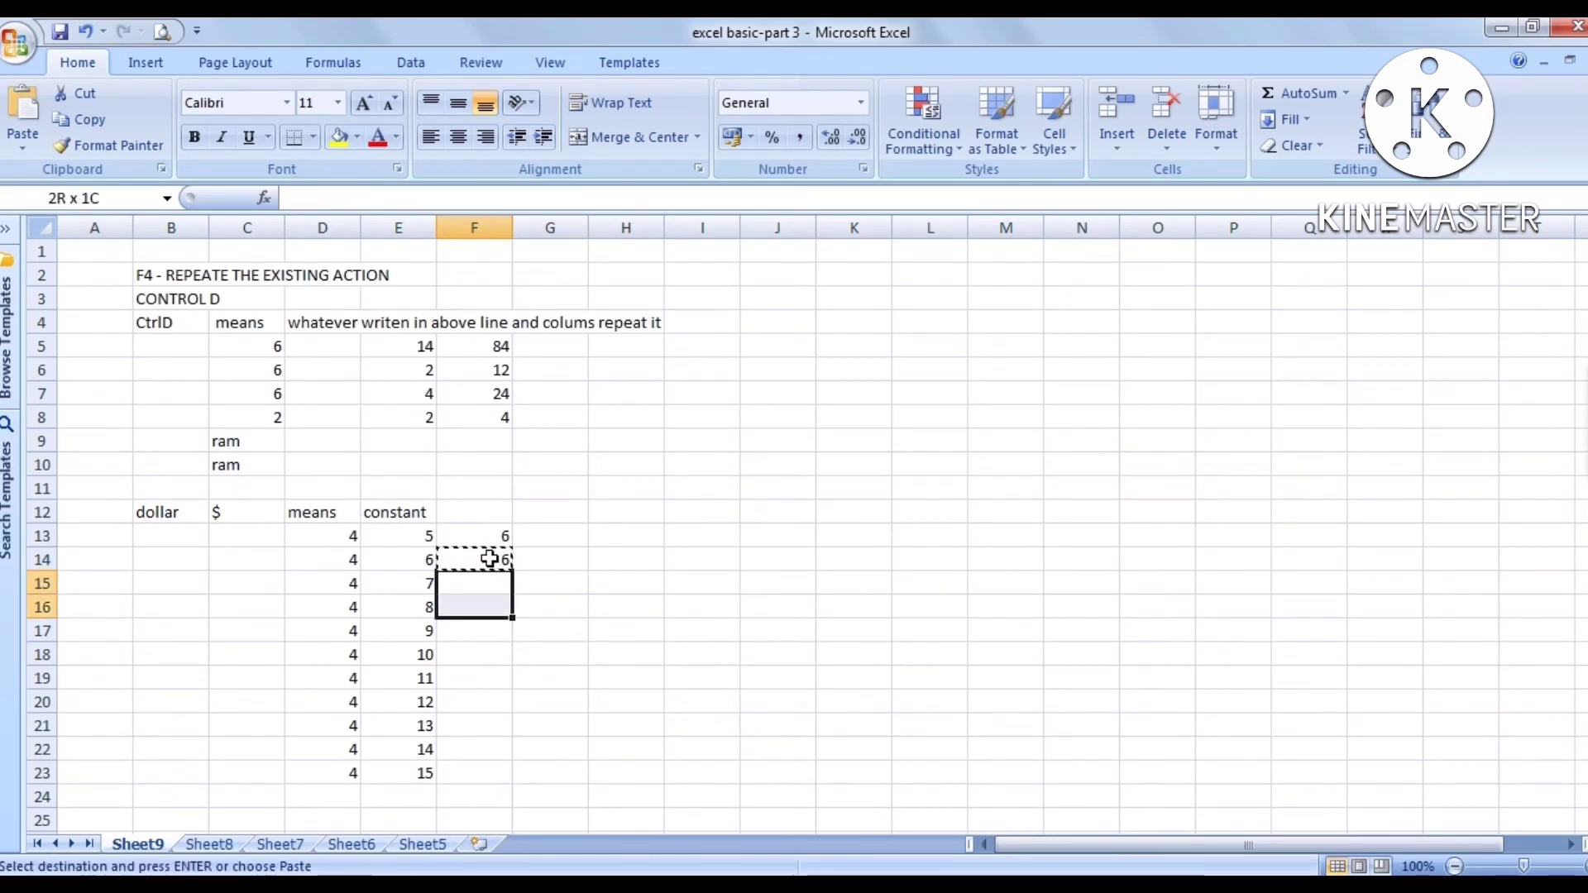
{"action": "key", "text": "shift+Down"}
{"action": "key", "text": "Return"}
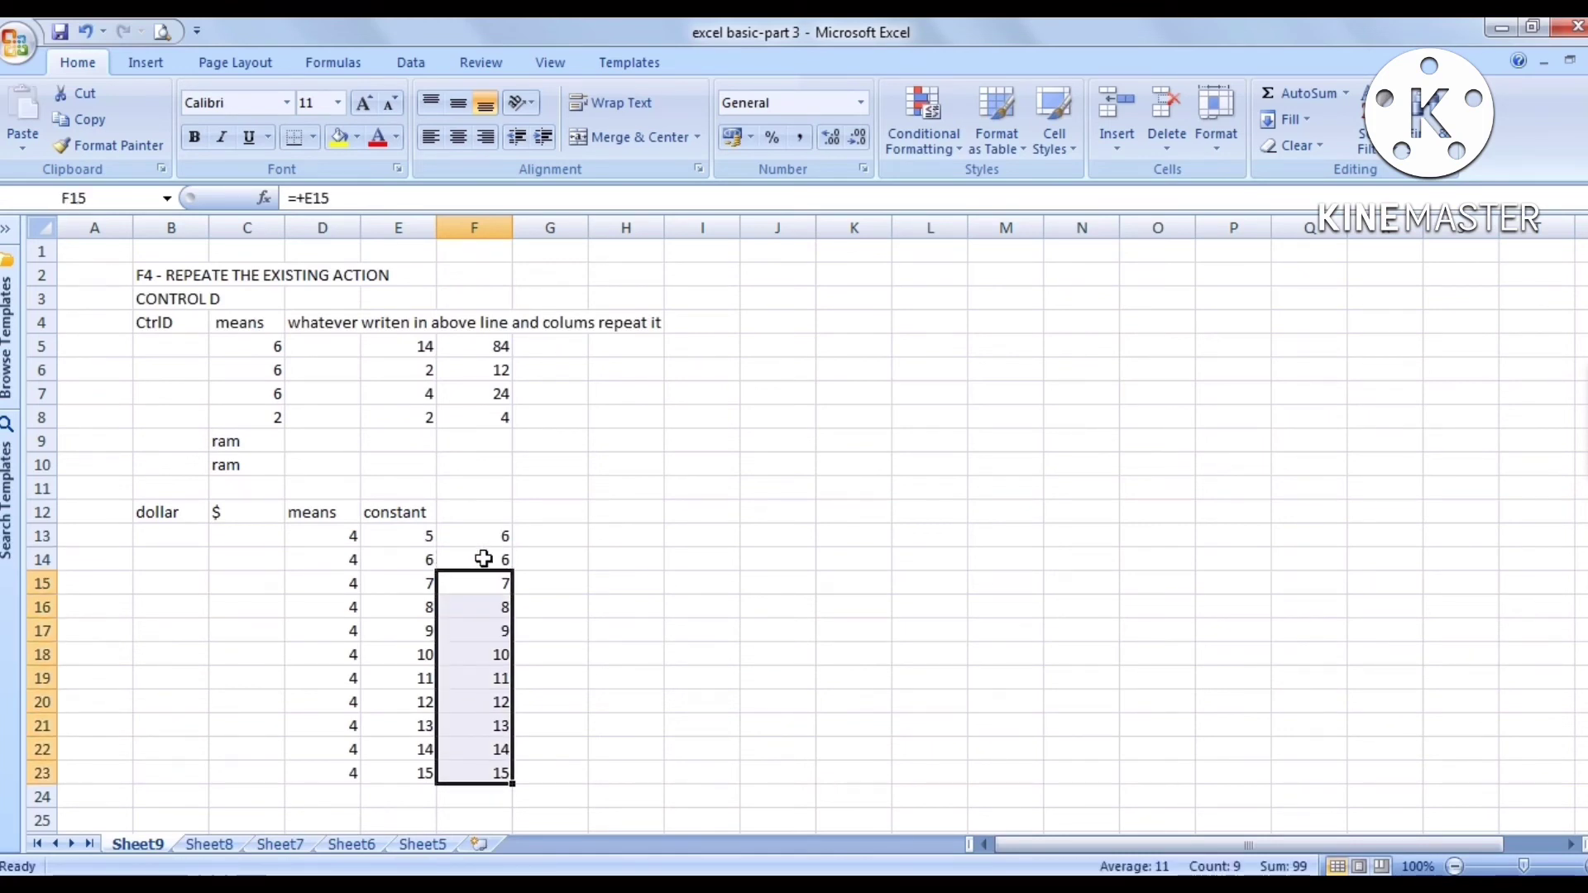
- Examine the absolute-reference formulas in column D from D15 downward, and back up to their source cell D13
{"action": "left_click", "coordinate": [343, 583]}
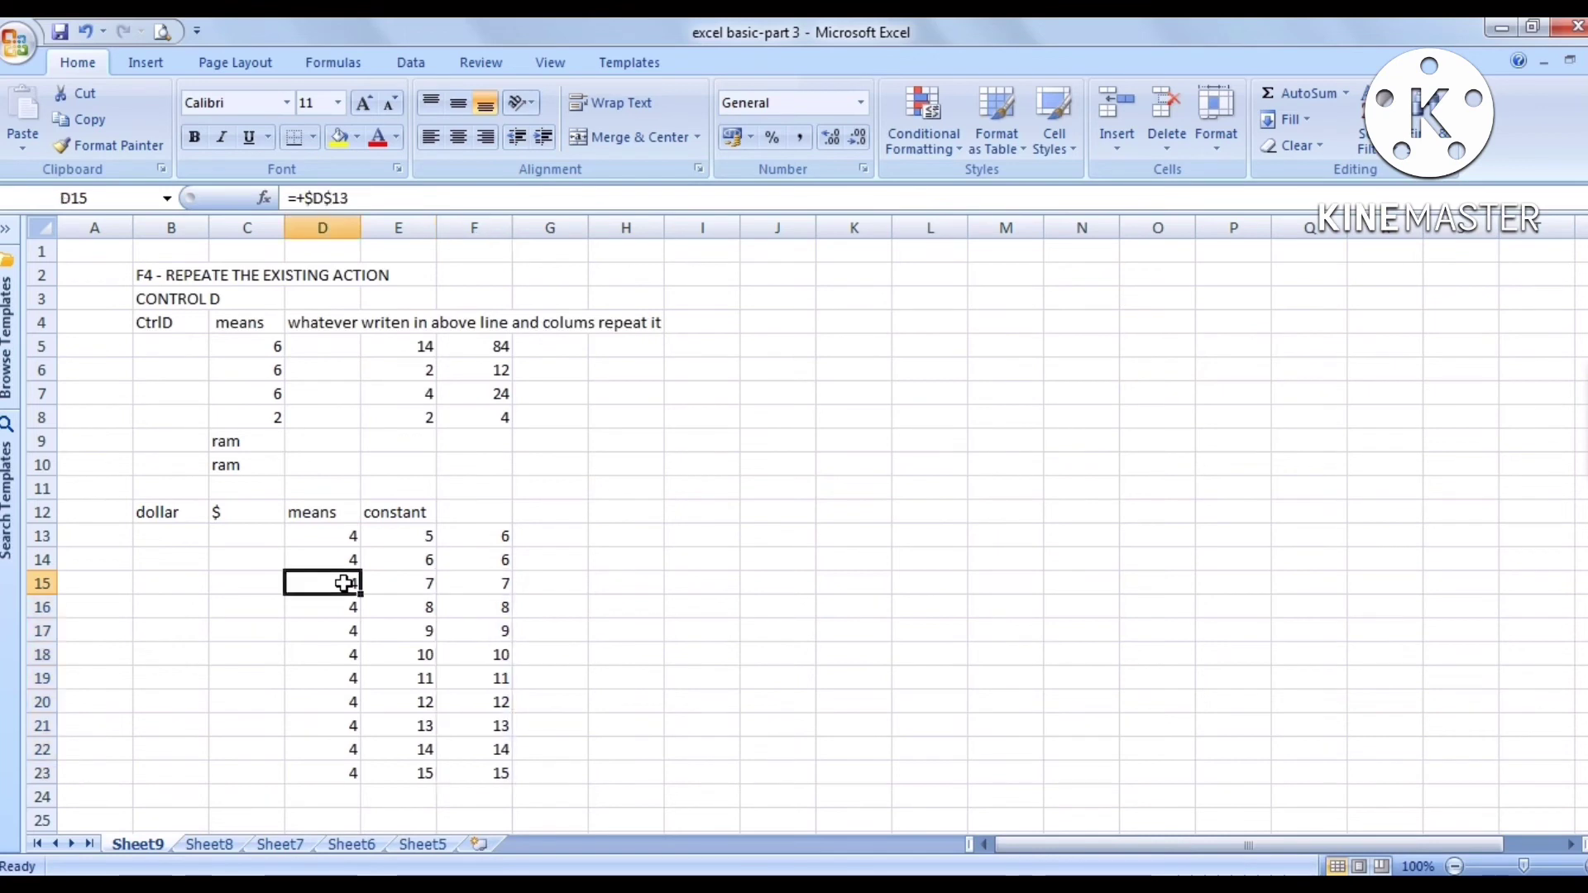
{"action": "key", "text": "Down"}
{"action": "key", "text": "Down"}
{"action": "key", "text": "Down"}
{"action": "key", "text": "Down"}
{"action": "key", "text": "Down"}
{"action": "key", "text": "Down"}
{"action": "key", "text": "Down"}
{"action": "key", "text": "Down"}
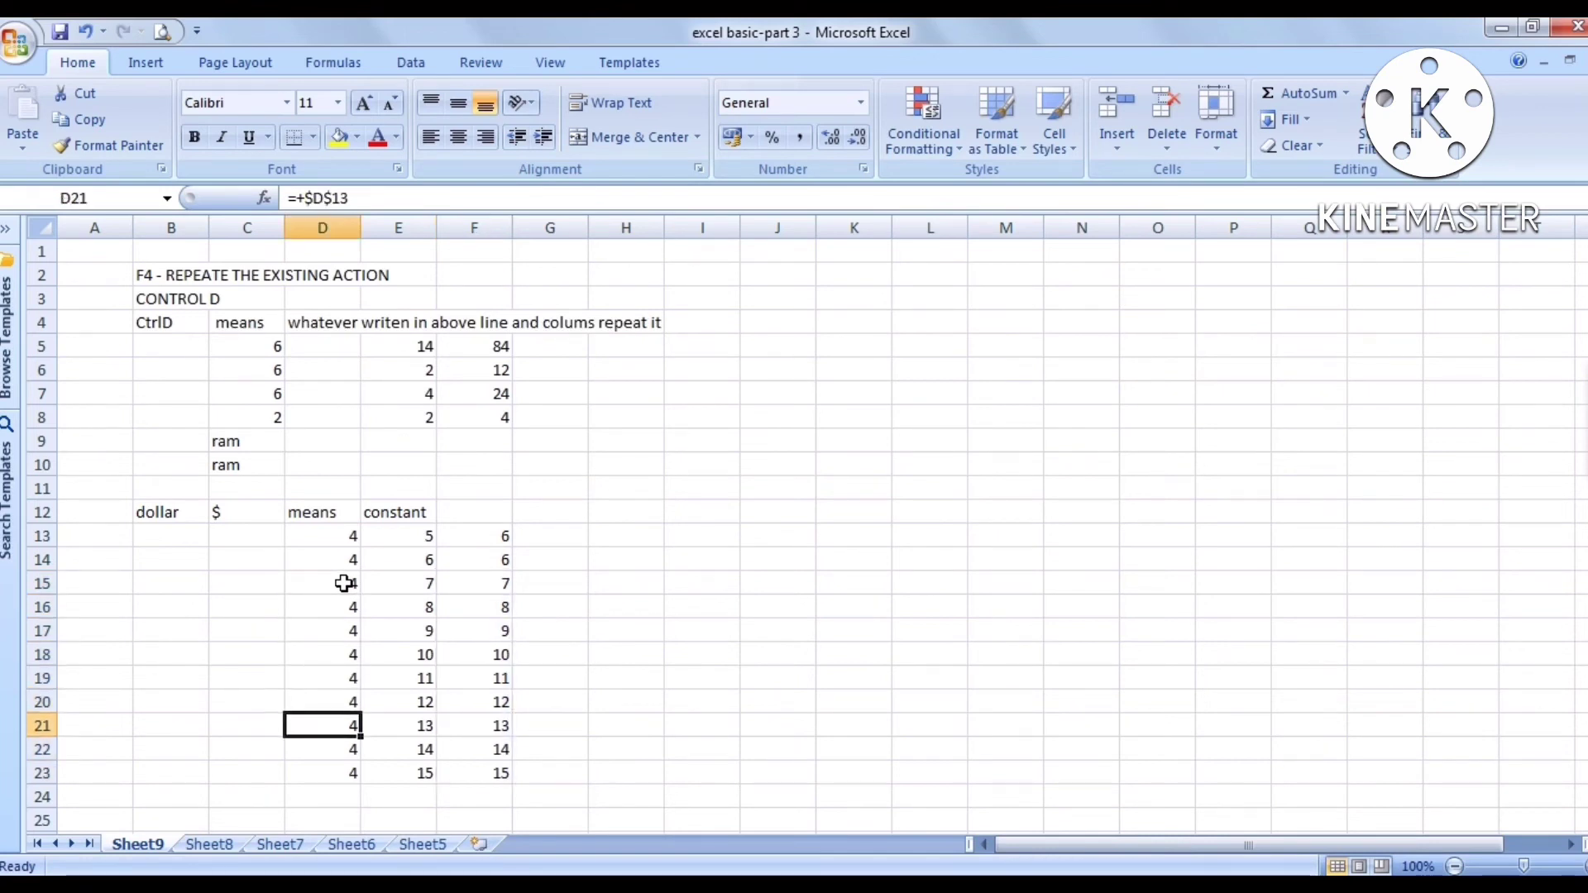
{"action": "key", "text": "Up"}
{"action": "key", "text": "Up"}
{"action": "key", "text": "Up"}
{"action": "key", "text": "Up"}
{"action": "key", "text": "Up"}
{"action": "key", "text": "Up"}
{"action": "key", "text": "Up"}
{"action": "key", "text": "Up"}
{"action": "key", "text": "Up"}
{"action": "key", "text": "Up"}
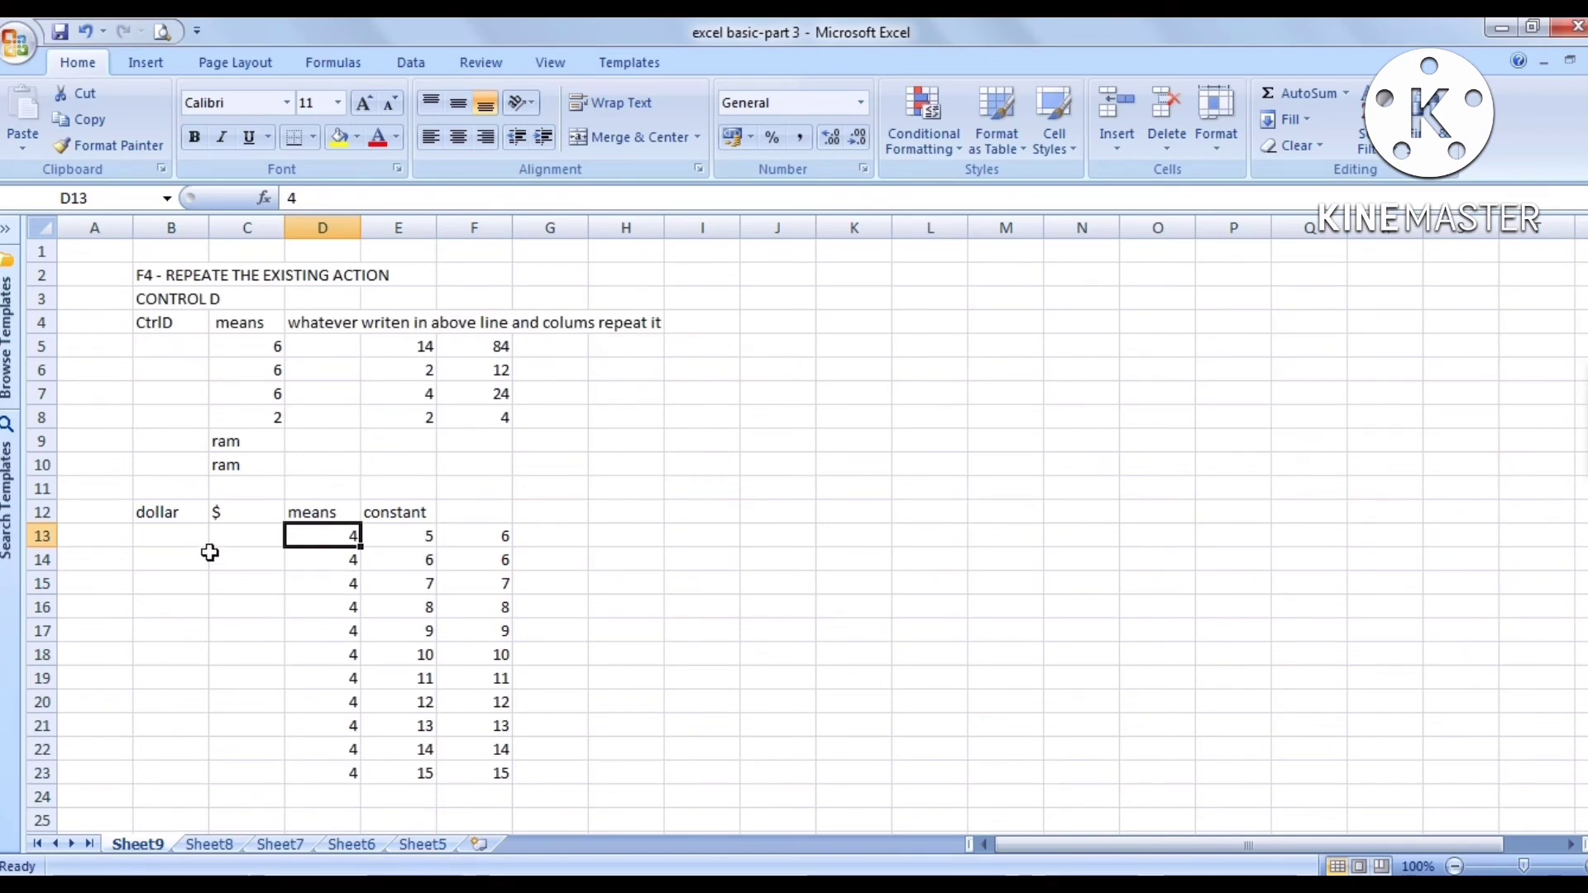
- Enter 45 in cell H8 and 46 in cell I8
{"action": "left_click", "coordinate": [548, 531]}
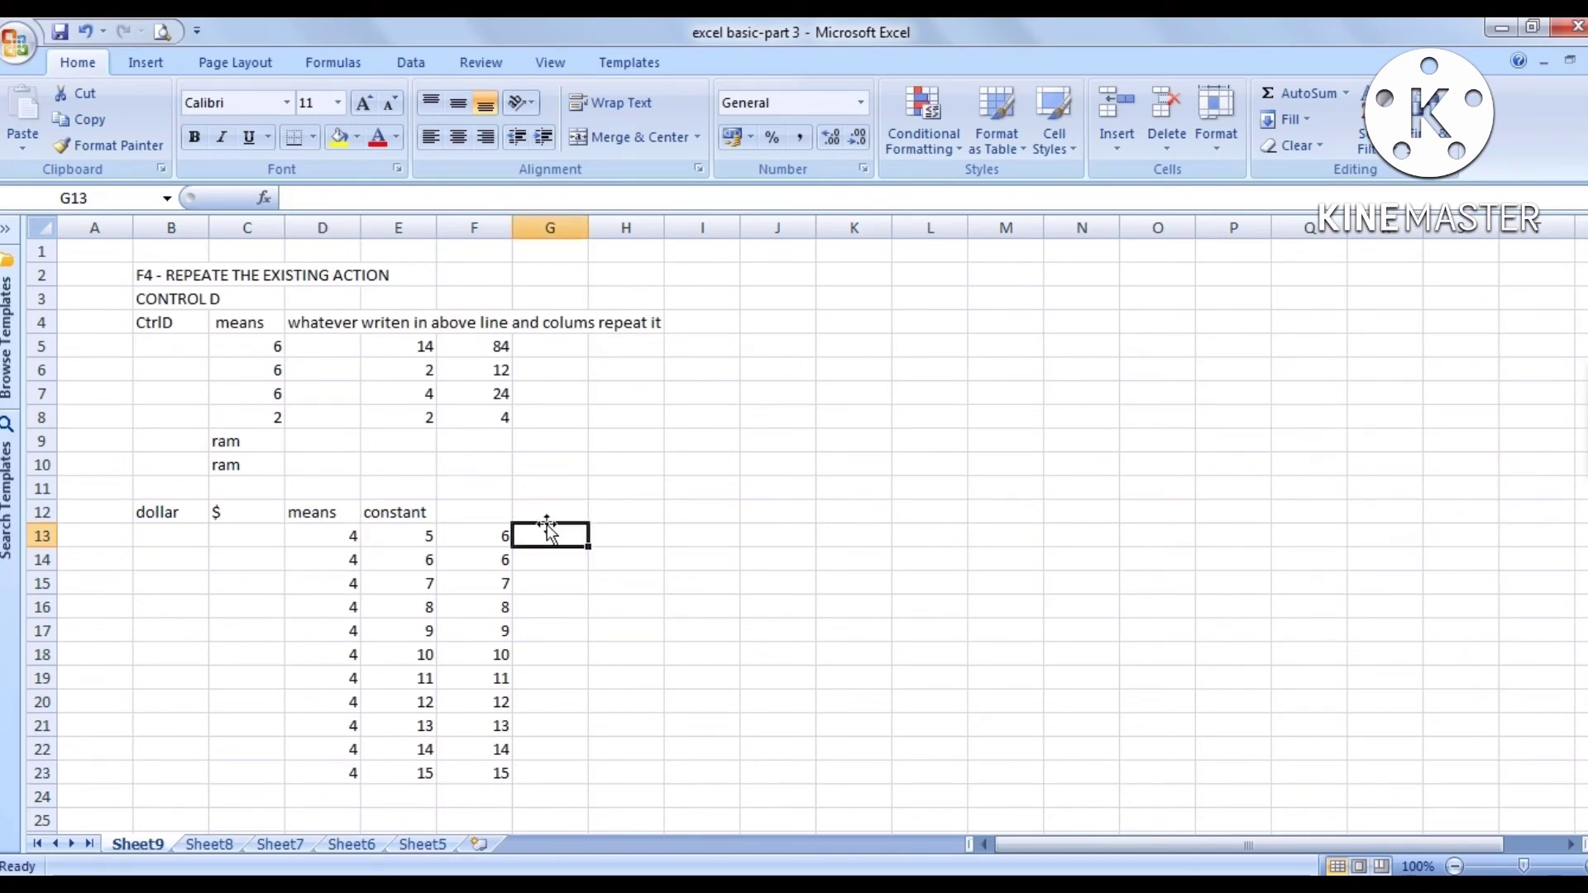
{"action": "left_click", "coordinate": [653, 443]}
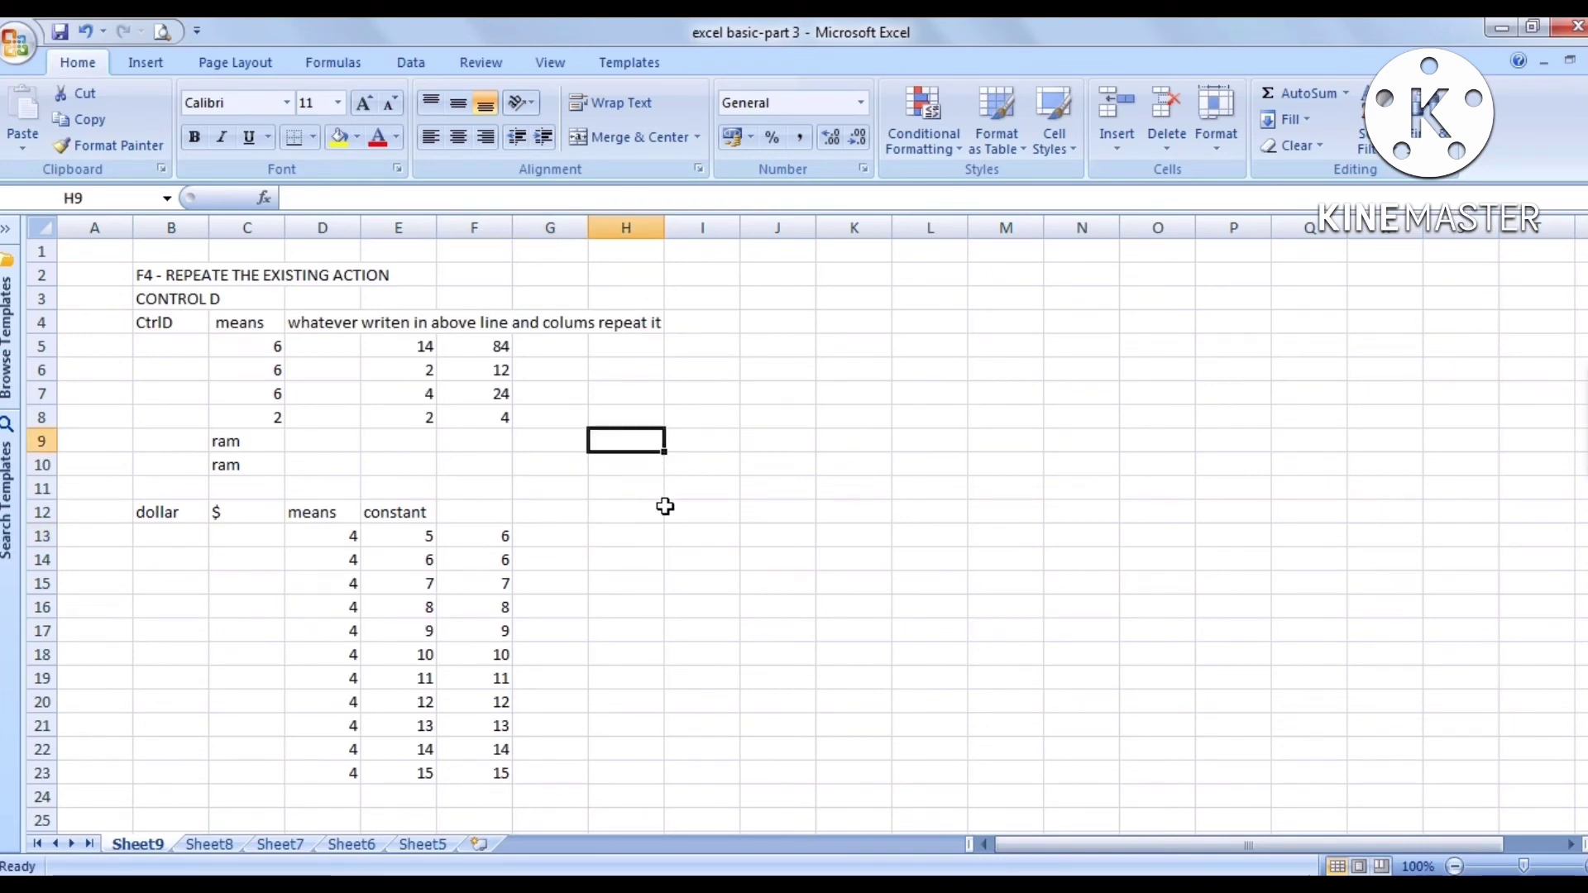
{"action": "left_click", "coordinate": [631, 417]}
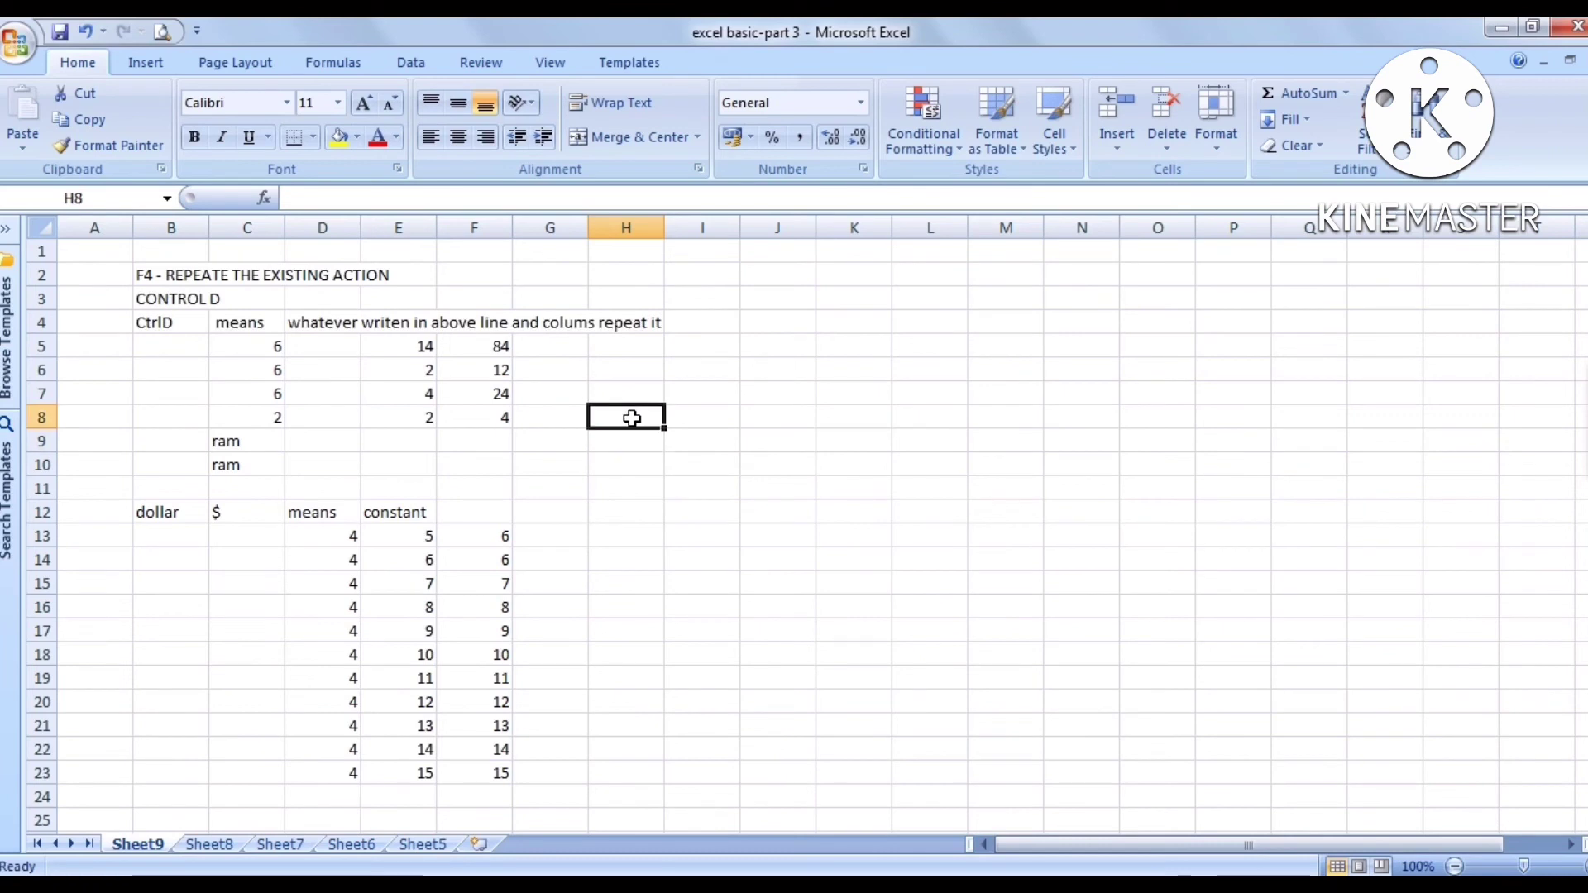
{"action": "type", "text": "45"}
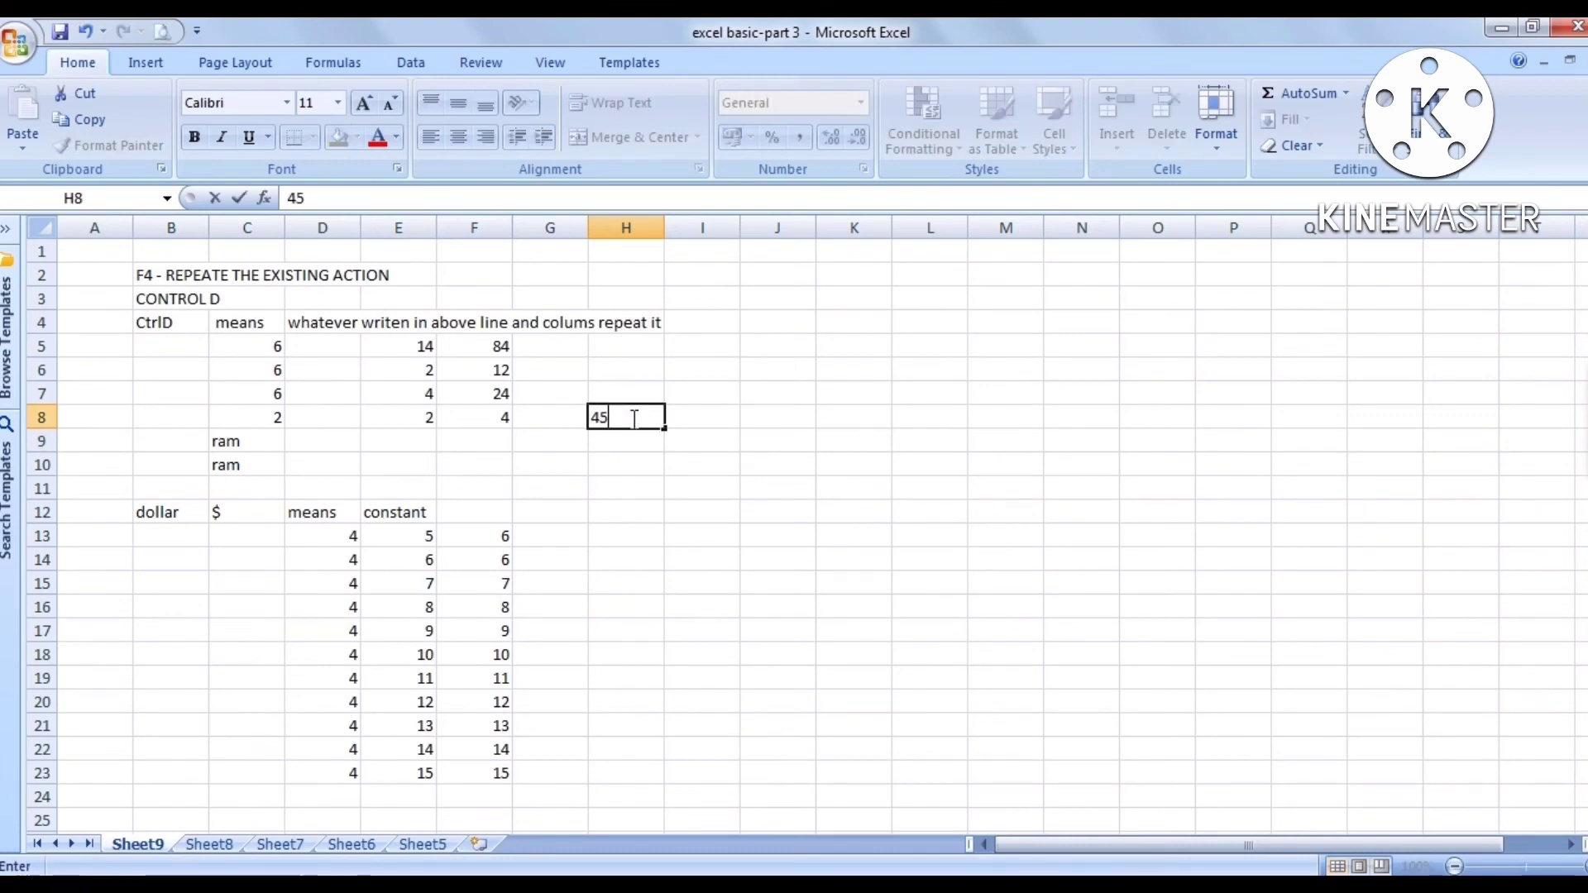
{"action": "left_click", "coordinate": [710, 420]}
{"action": "type", "text": "46"}
{"action": "key", "text": "Return"}
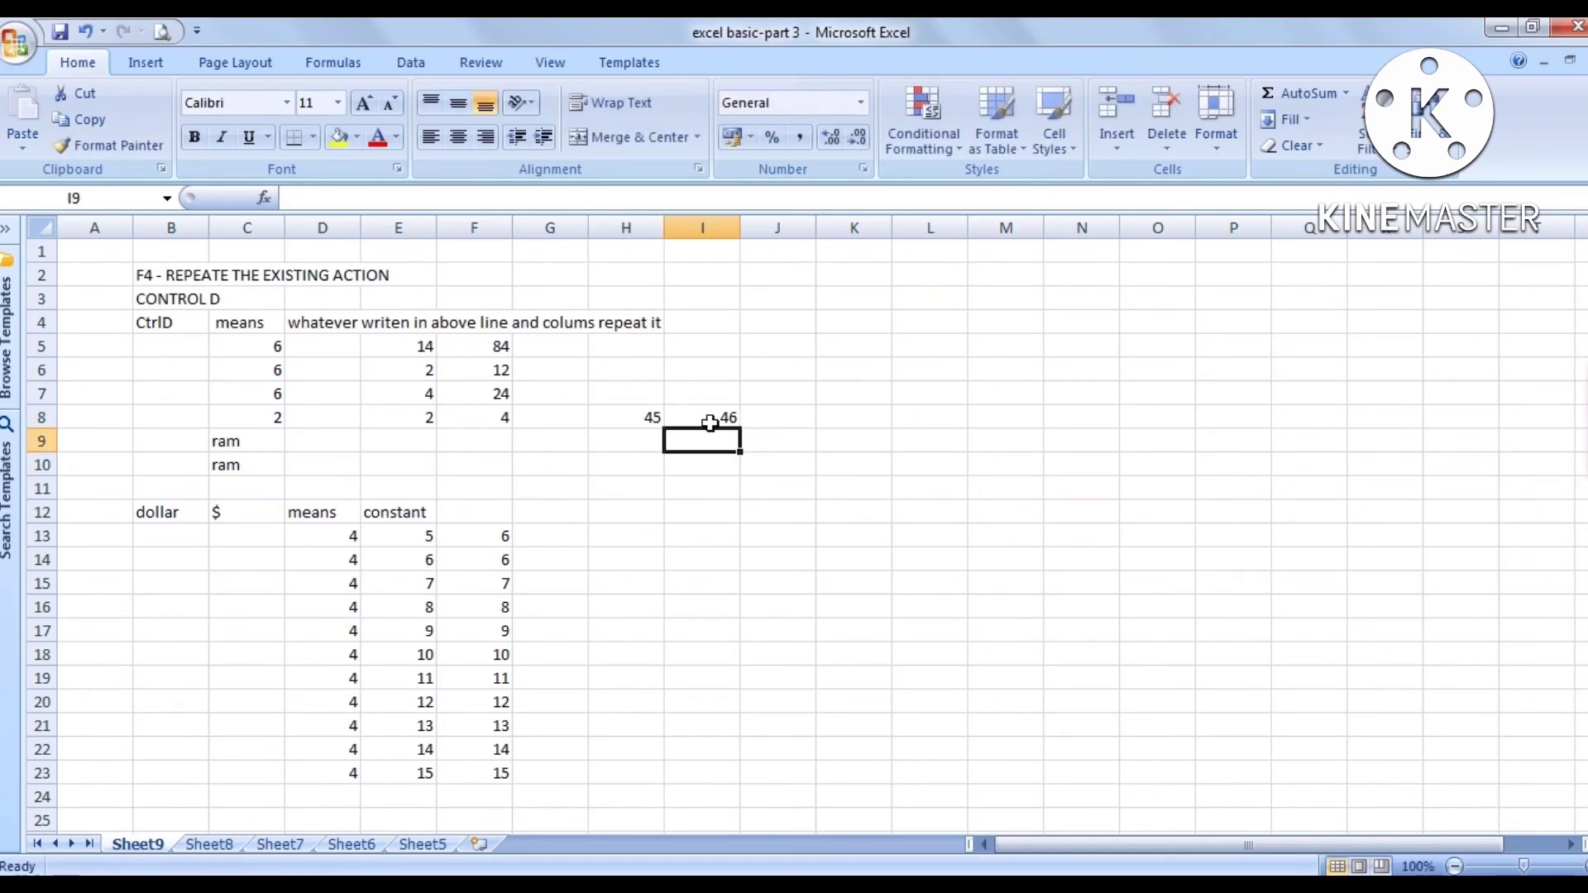
- Enter the formula =MAX(H8,I8) in cell J8
{"action": "left_click", "coordinate": [764, 414]}
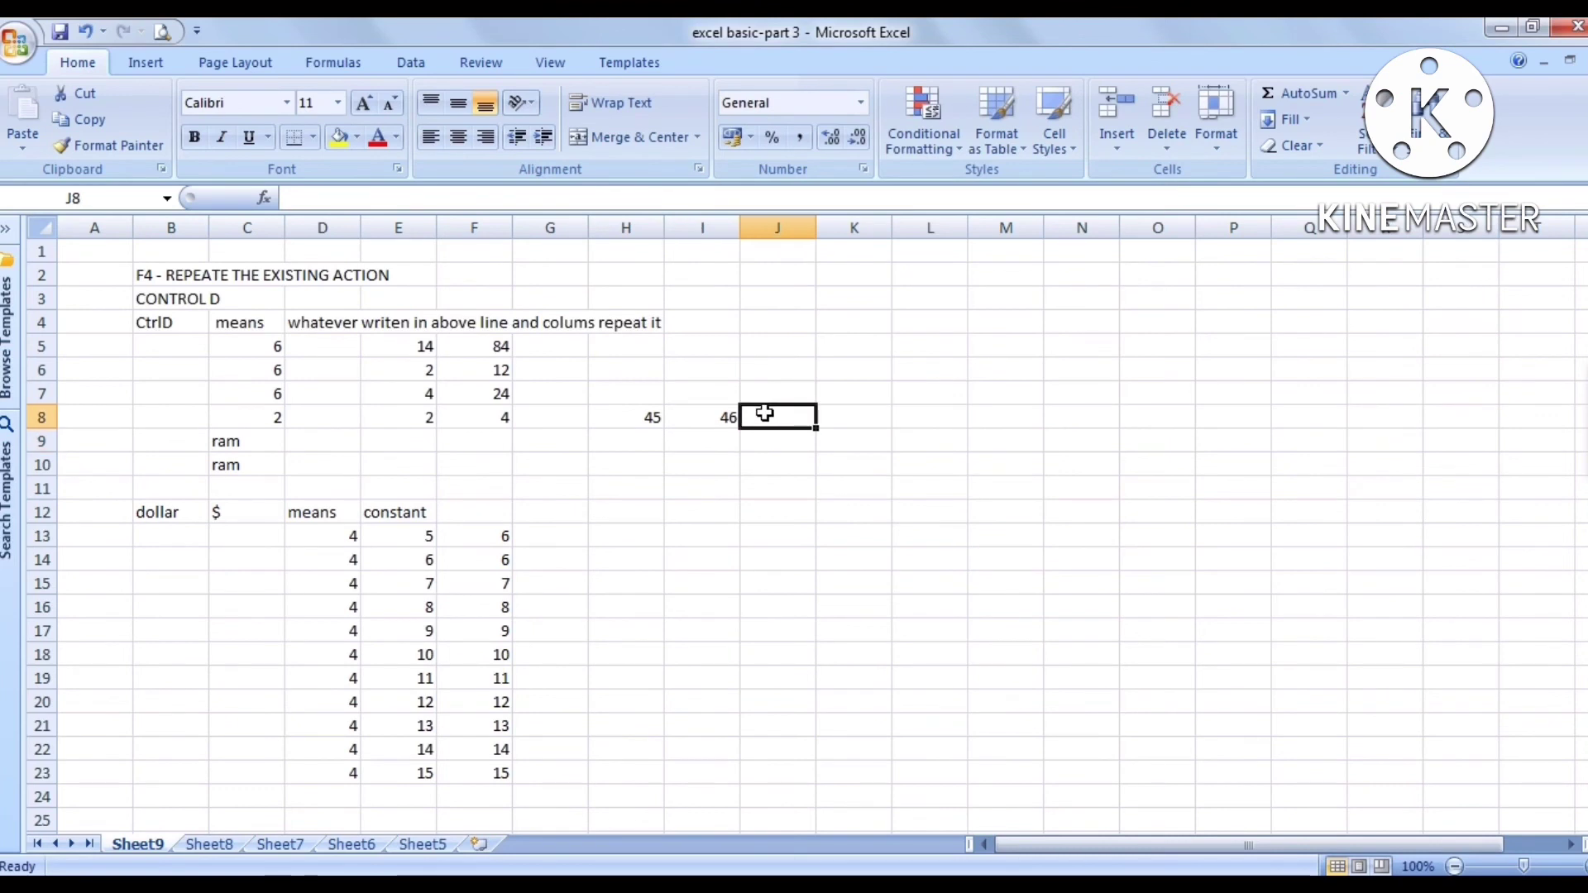
{"action": "type", "text": "=max("}
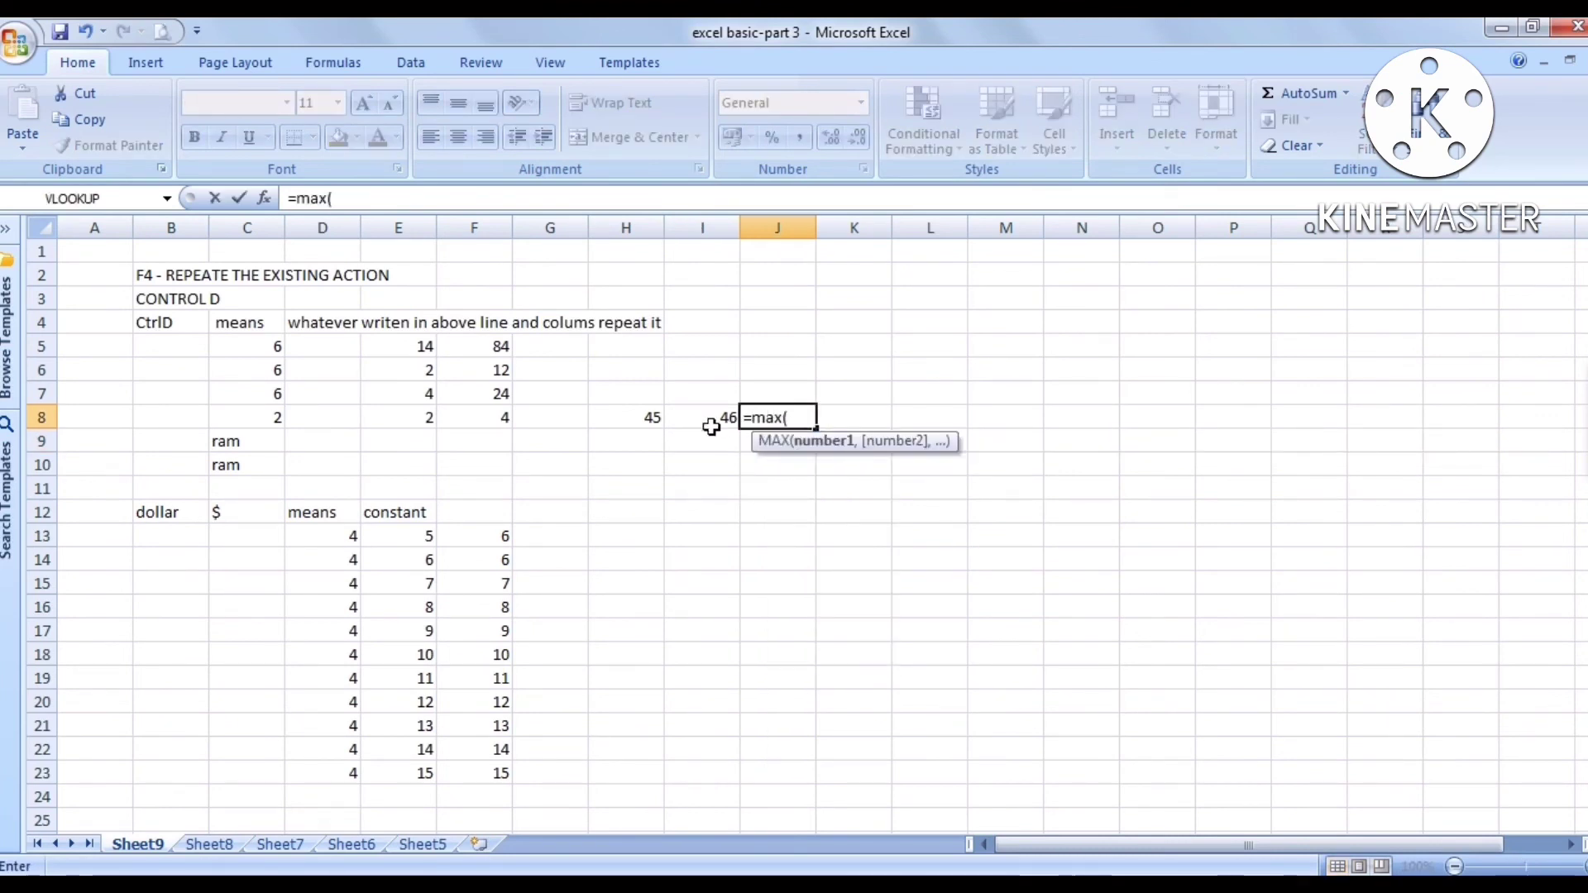
{"action": "left_click", "coordinate": [651, 415]}
{"action": "type", "text": ","}
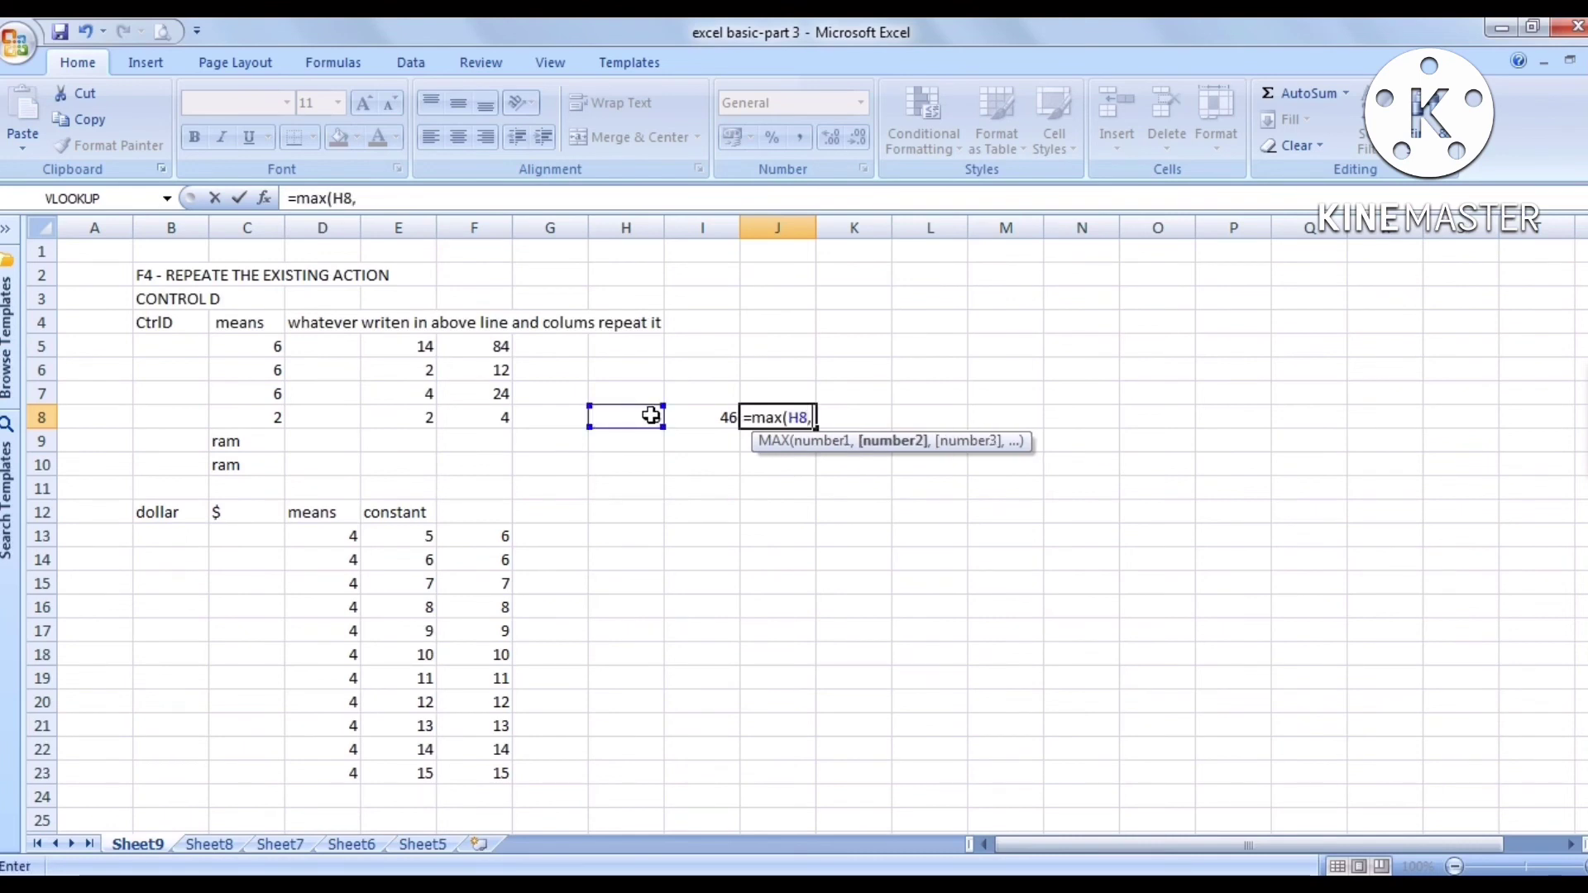
{"action": "left_click", "coordinate": [703, 417]}
{"action": "type", "text": ")"}
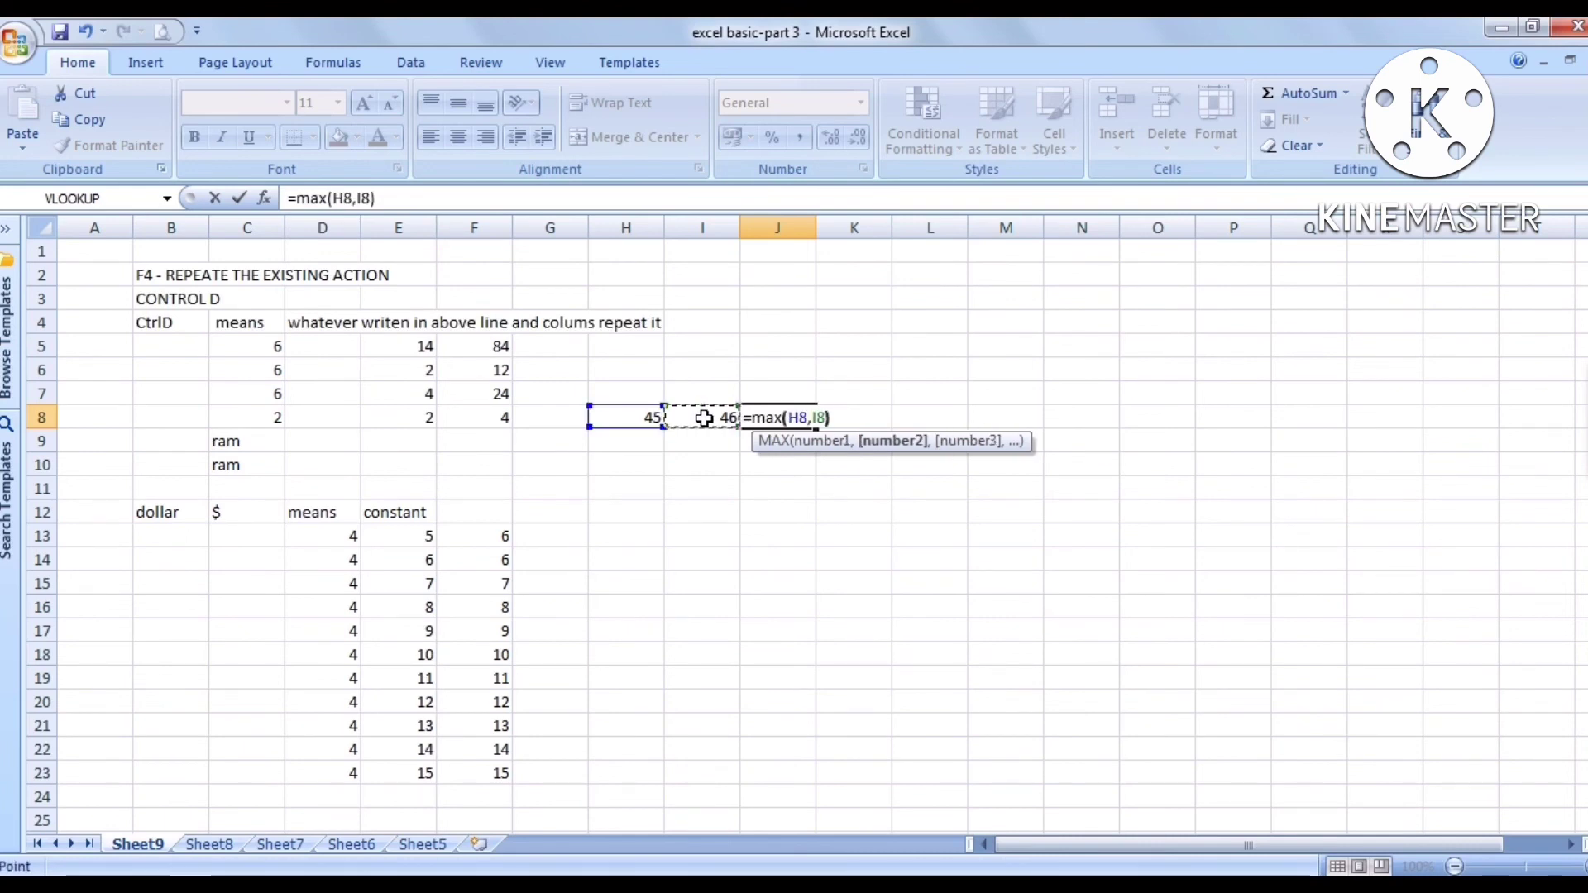
{"action": "key", "text": "Return"}
{"action": "left_click", "coordinate": [781, 413]}
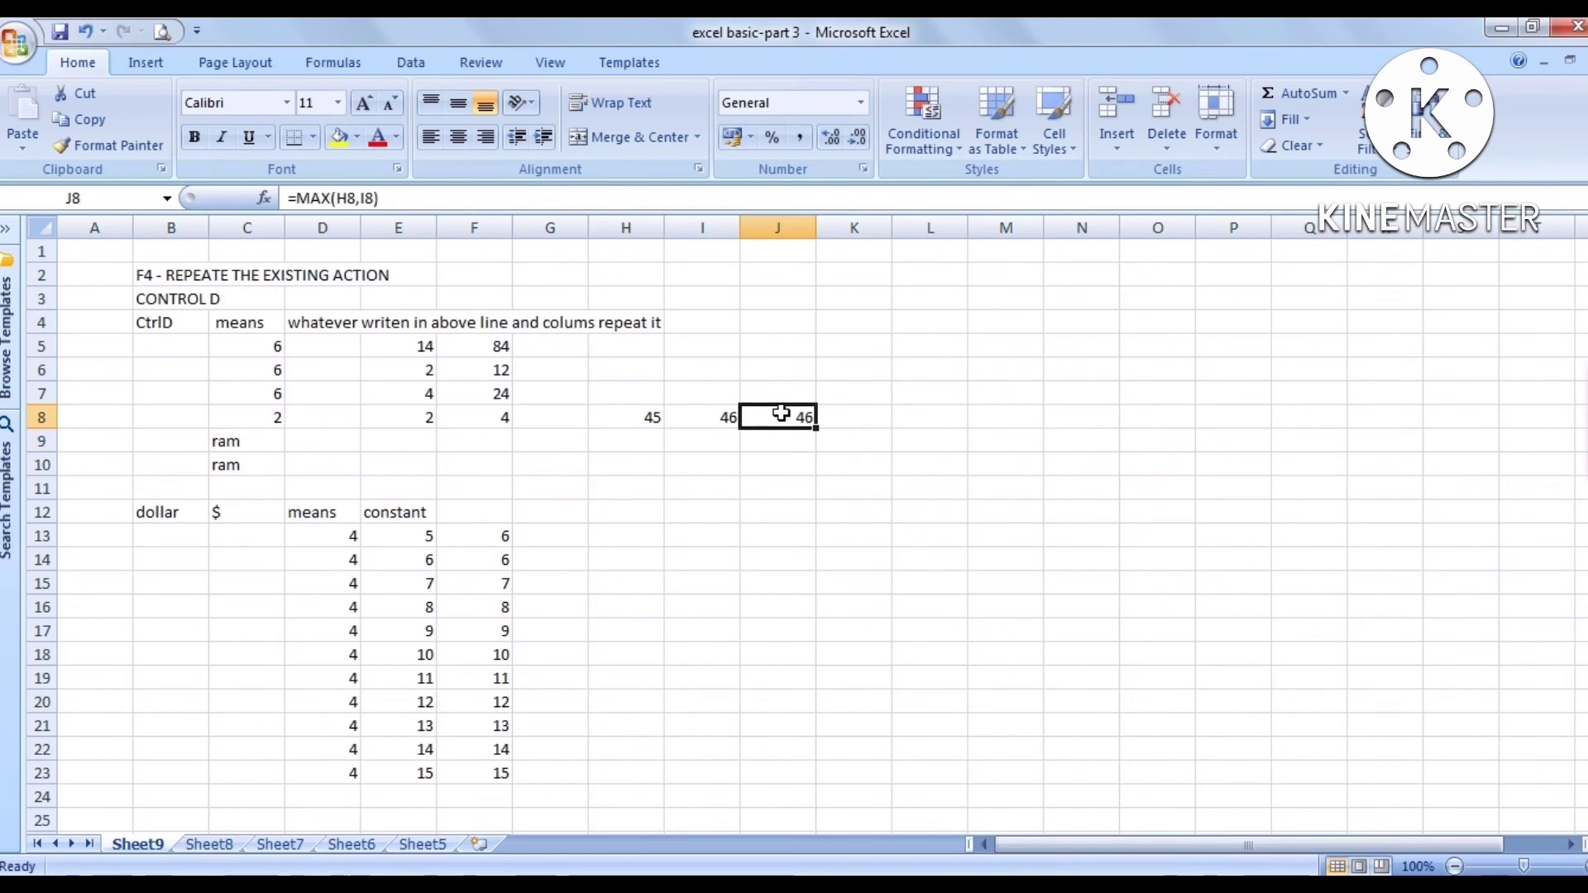
- Change the value in H8 to 50 and check the MAX formula in J8
{"action": "left_click", "coordinate": [718, 411]}
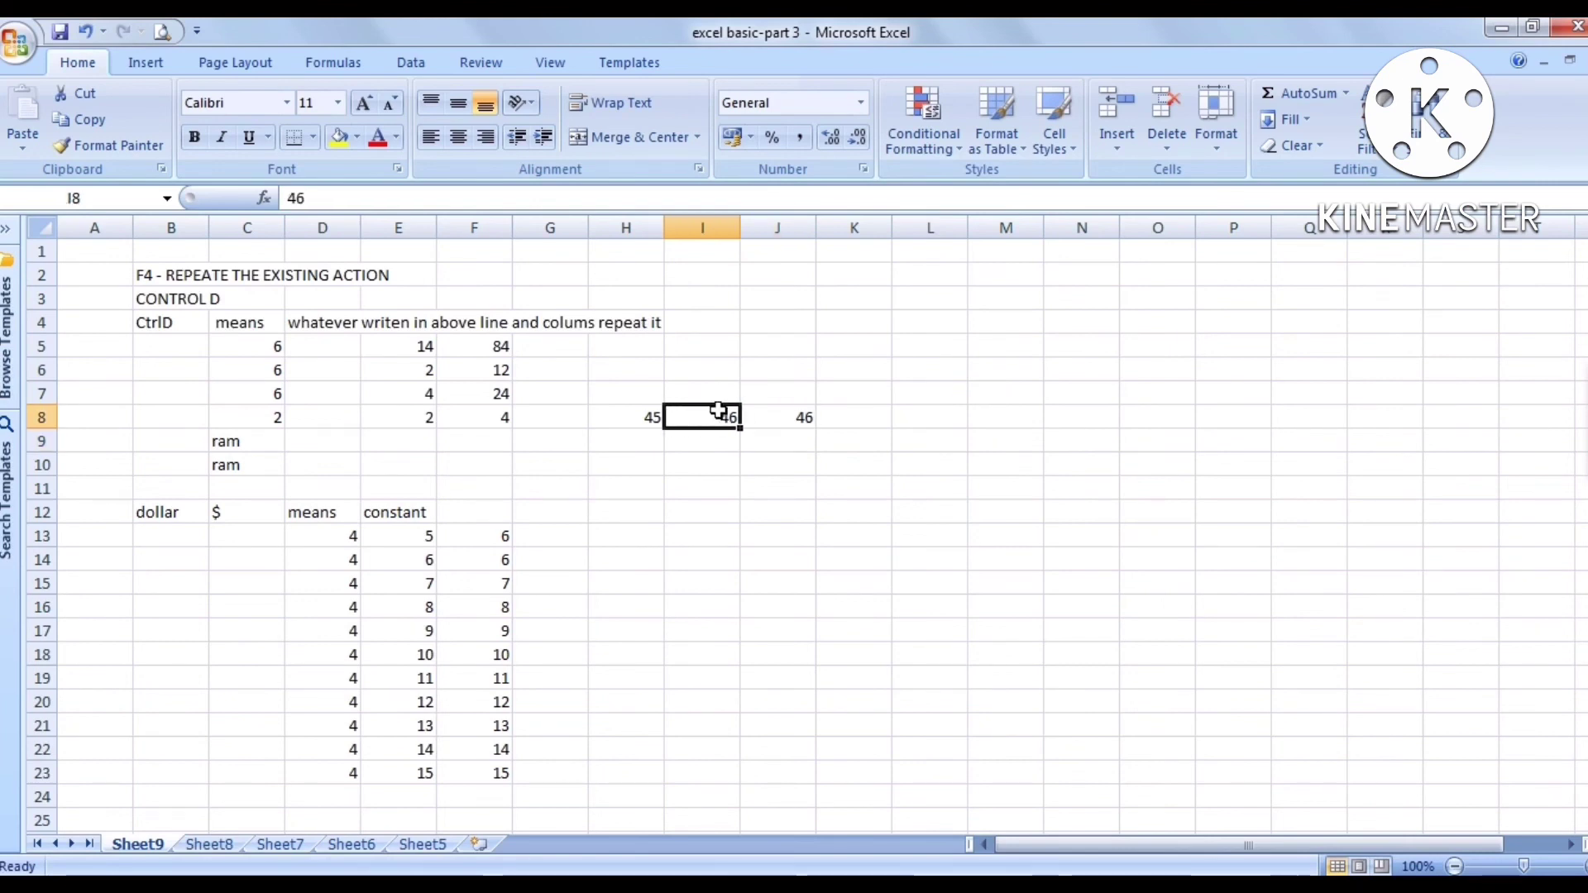
{"action": "left_click", "coordinate": [654, 416]}
{"action": "type", "text": "50"}
{"action": "key", "text": "Return"}
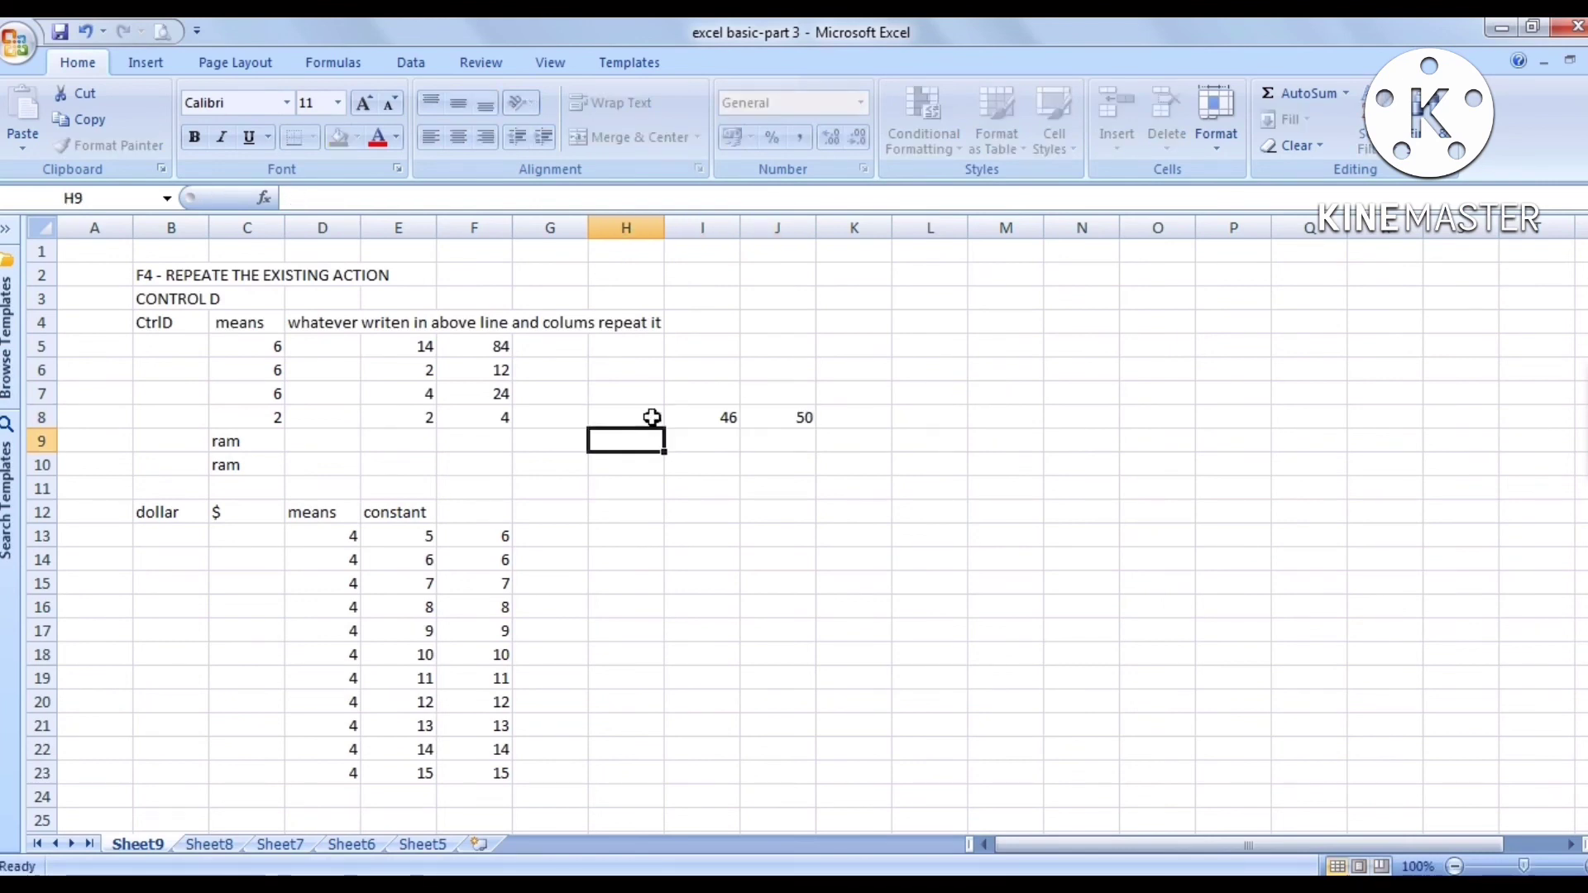
{"action": "left_click", "coordinate": [785, 412]}
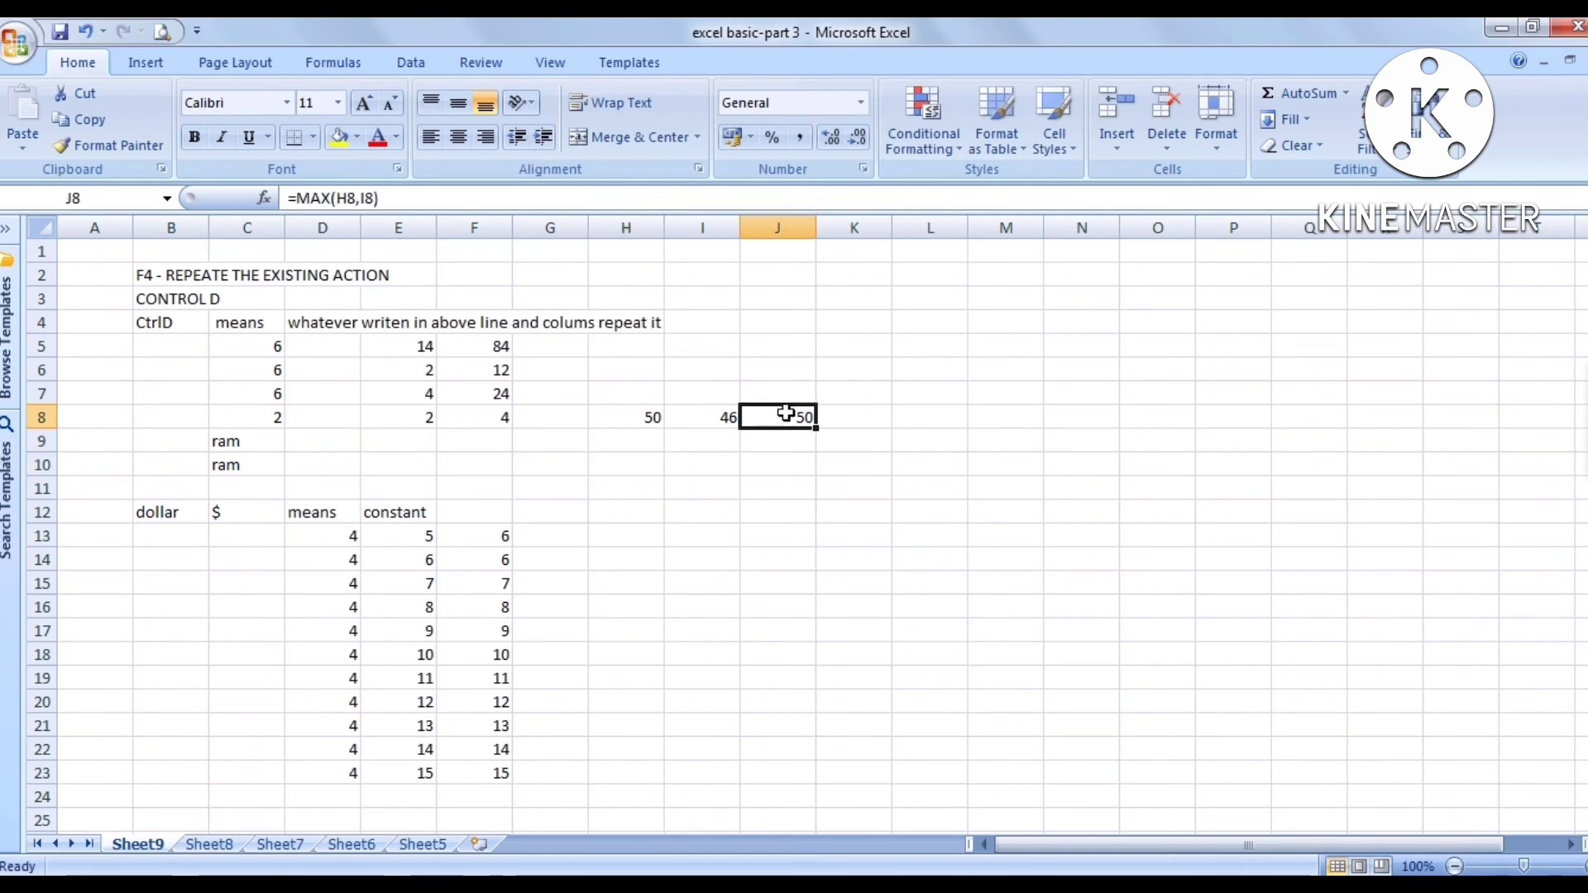
- Enter 50 in cell H9
{"action": "left_click", "coordinate": [762, 442]}
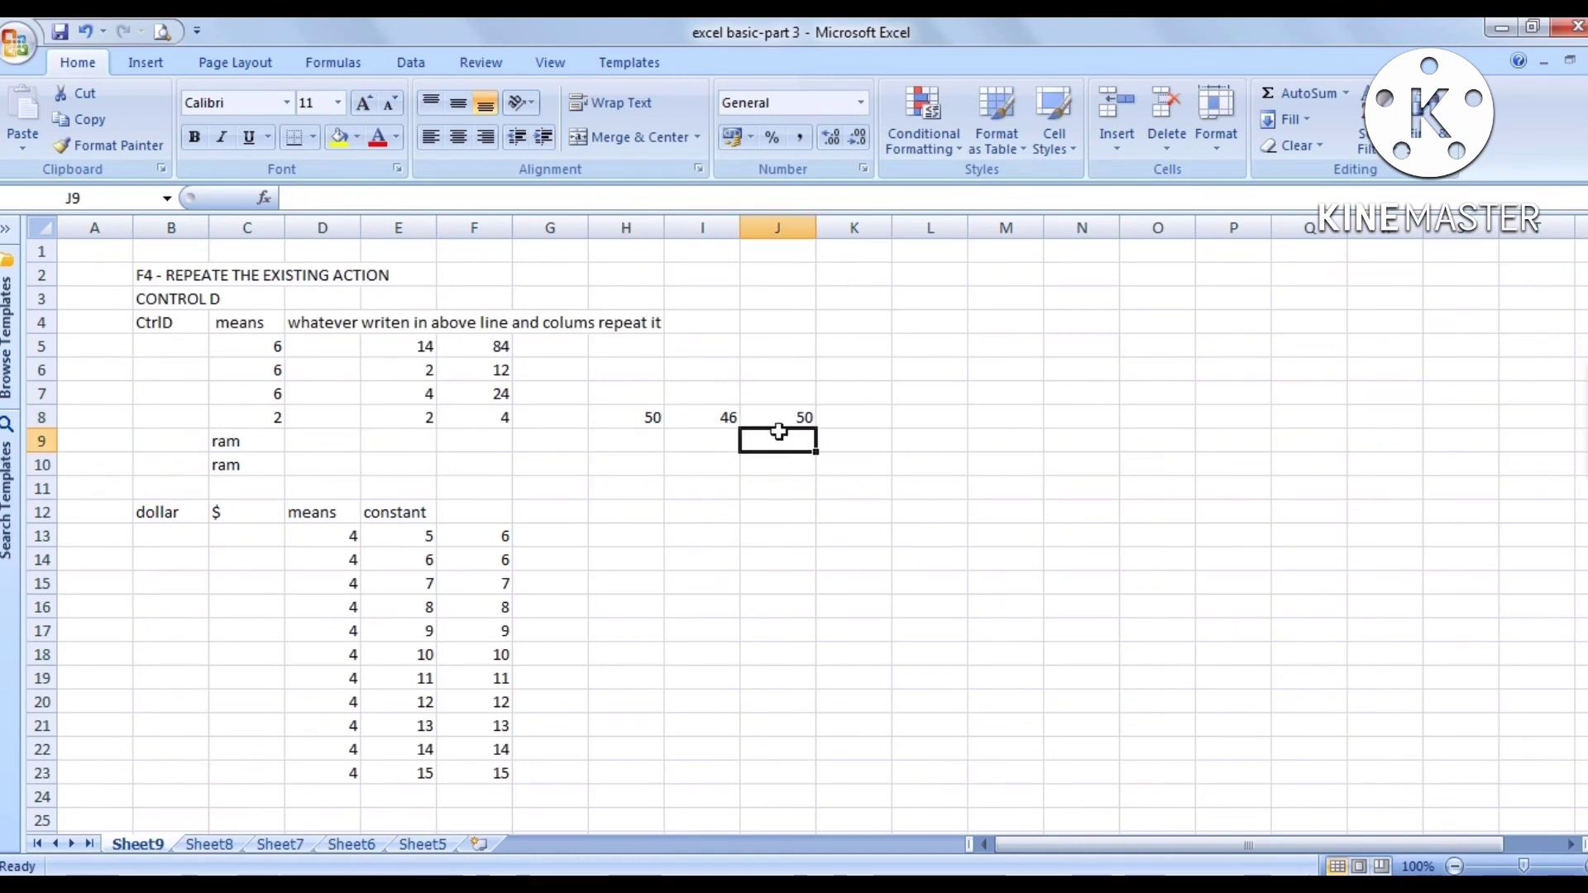
{"action": "left_click", "coordinate": [647, 445]}
{"action": "type", "text": "50"}
{"action": "key", "text": "Return"}
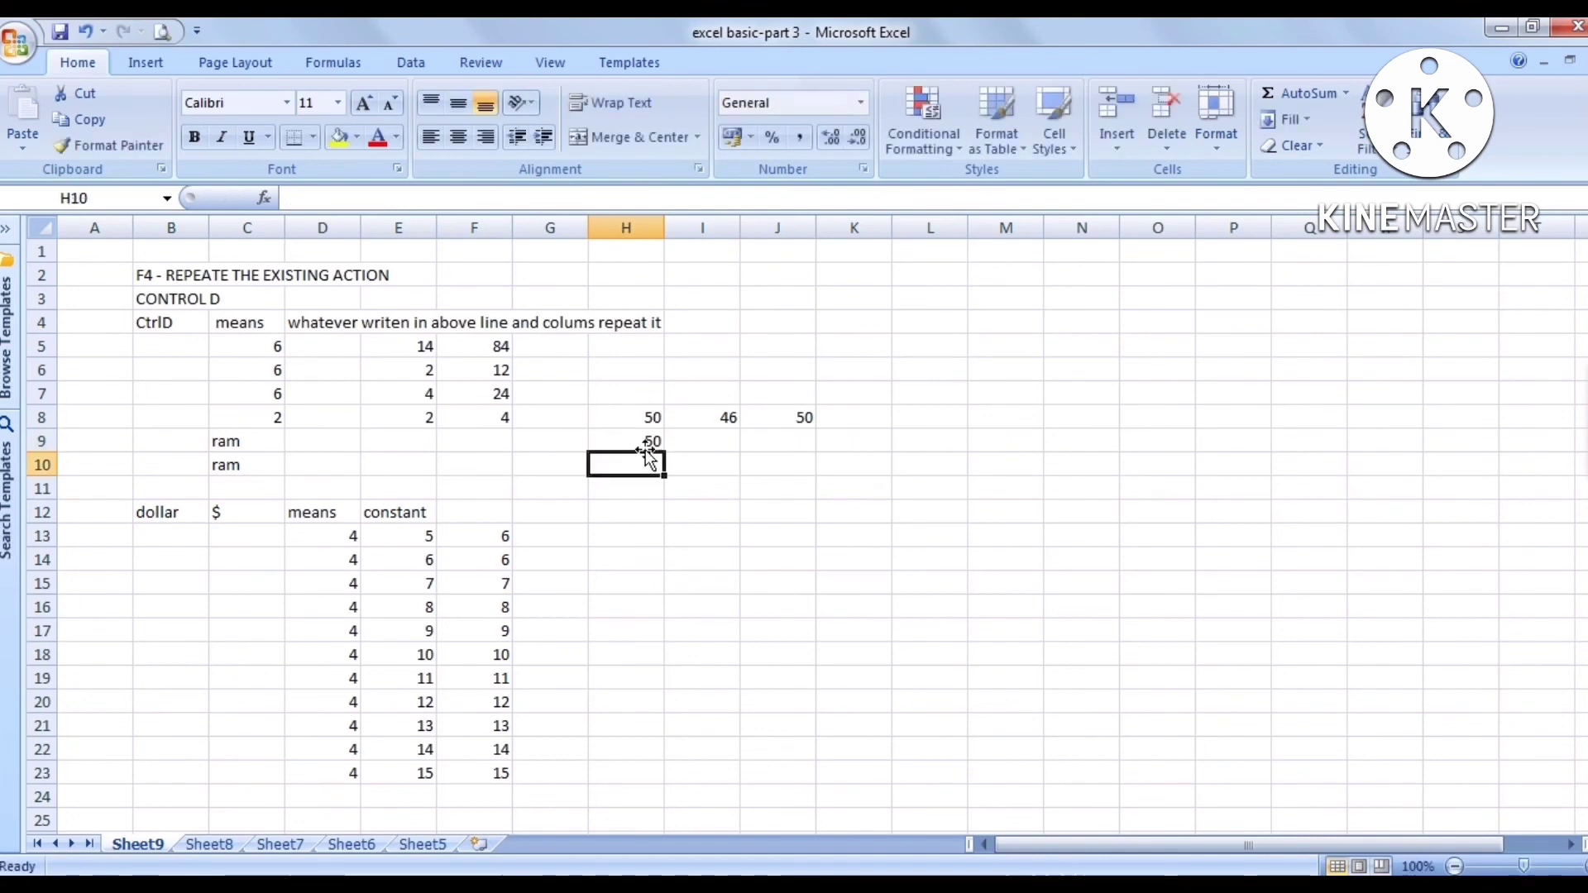
- Enter 40 in cell I9 and the formula =MIN(H9,I9) in cell J9
{"action": "left_click", "coordinate": [713, 443]}
{"action": "type", "text": "40"}
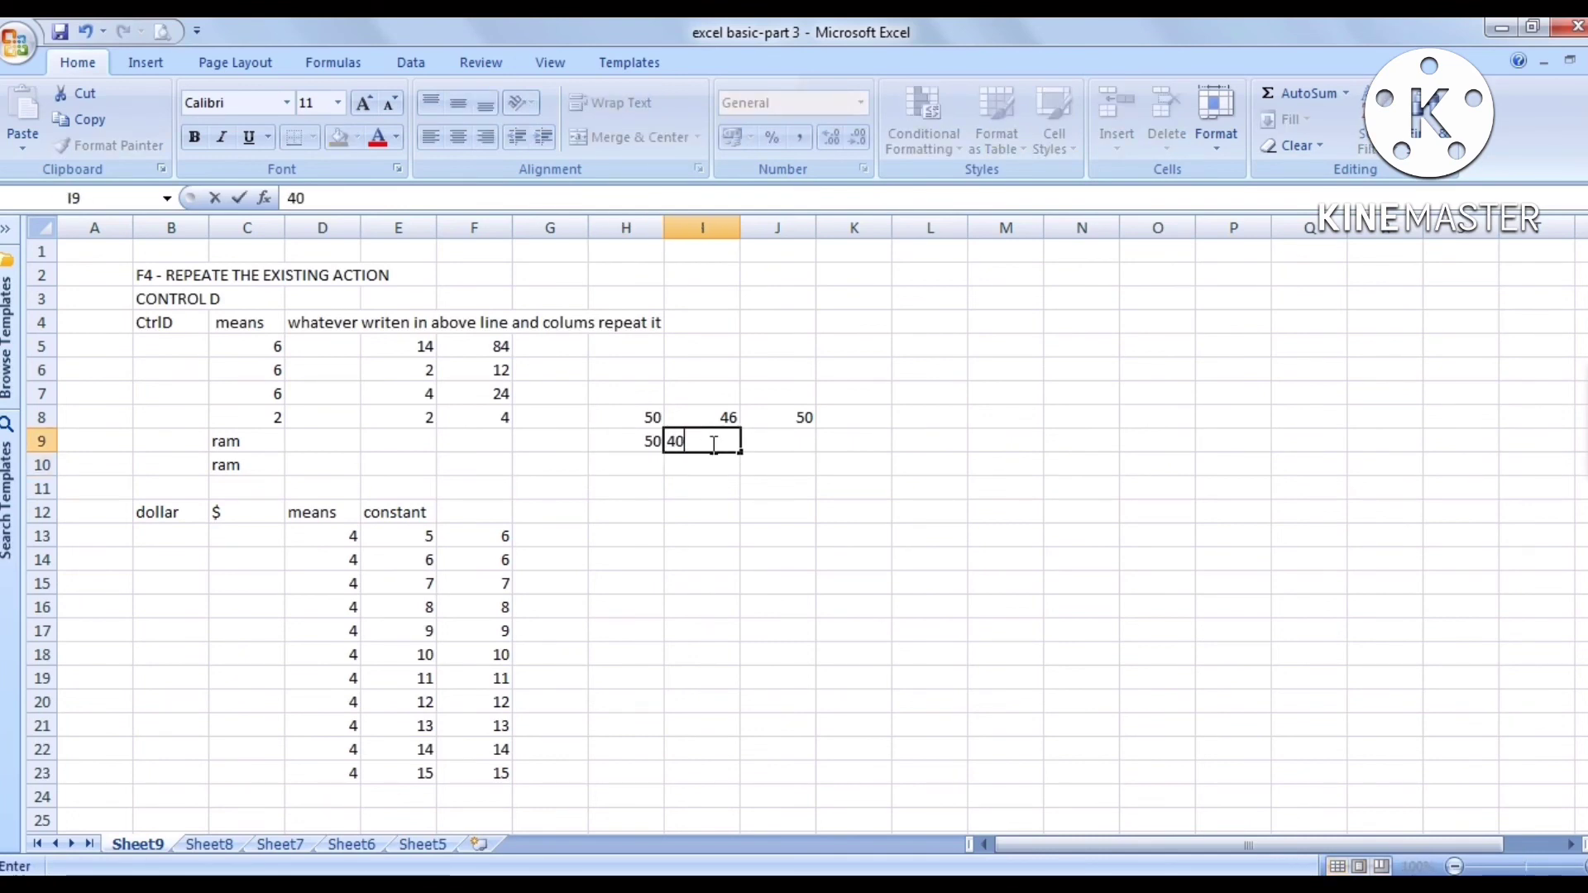
{"action": "left_click", "coordinate": [810, 442]}
{"action": "type", "text": "=m"}
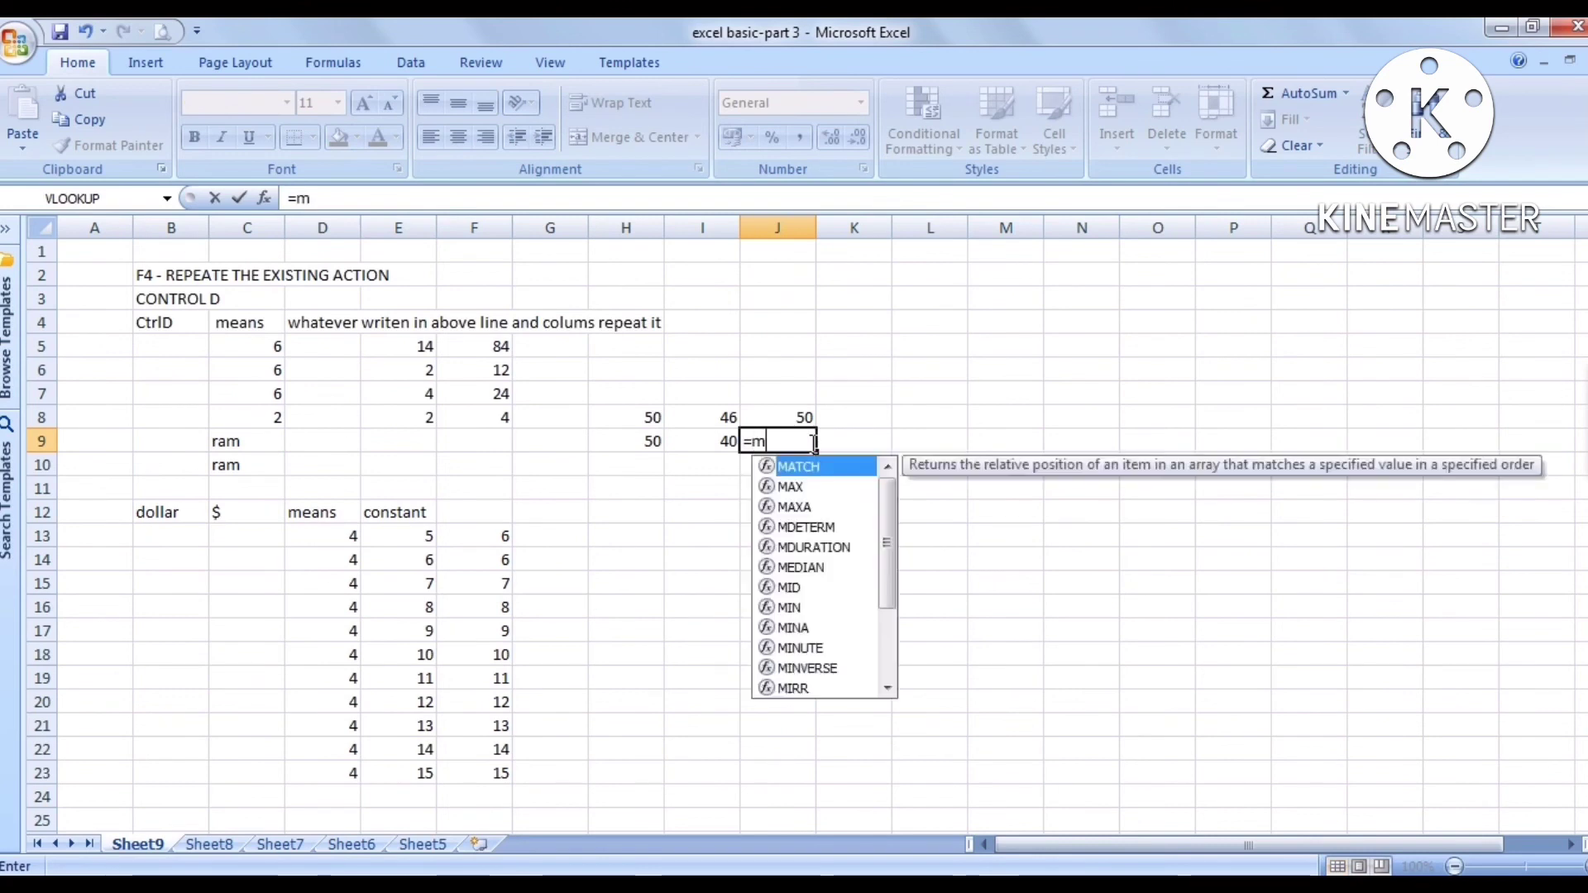
{"action": "type", "text": "in("}
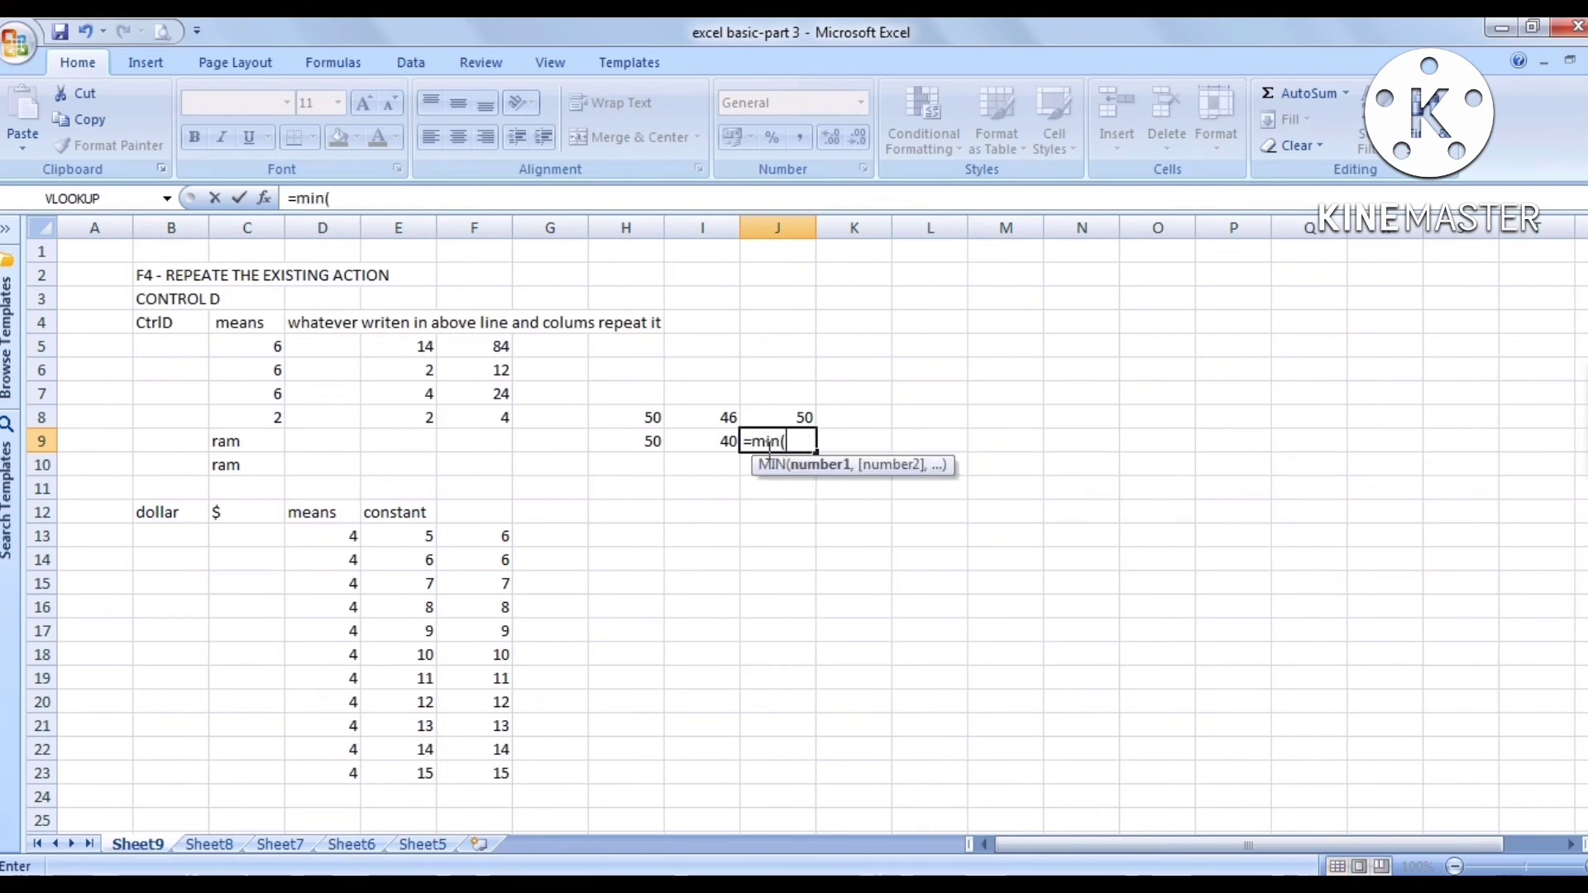
{"action": "left_click", "coordinate": [650, 441]}
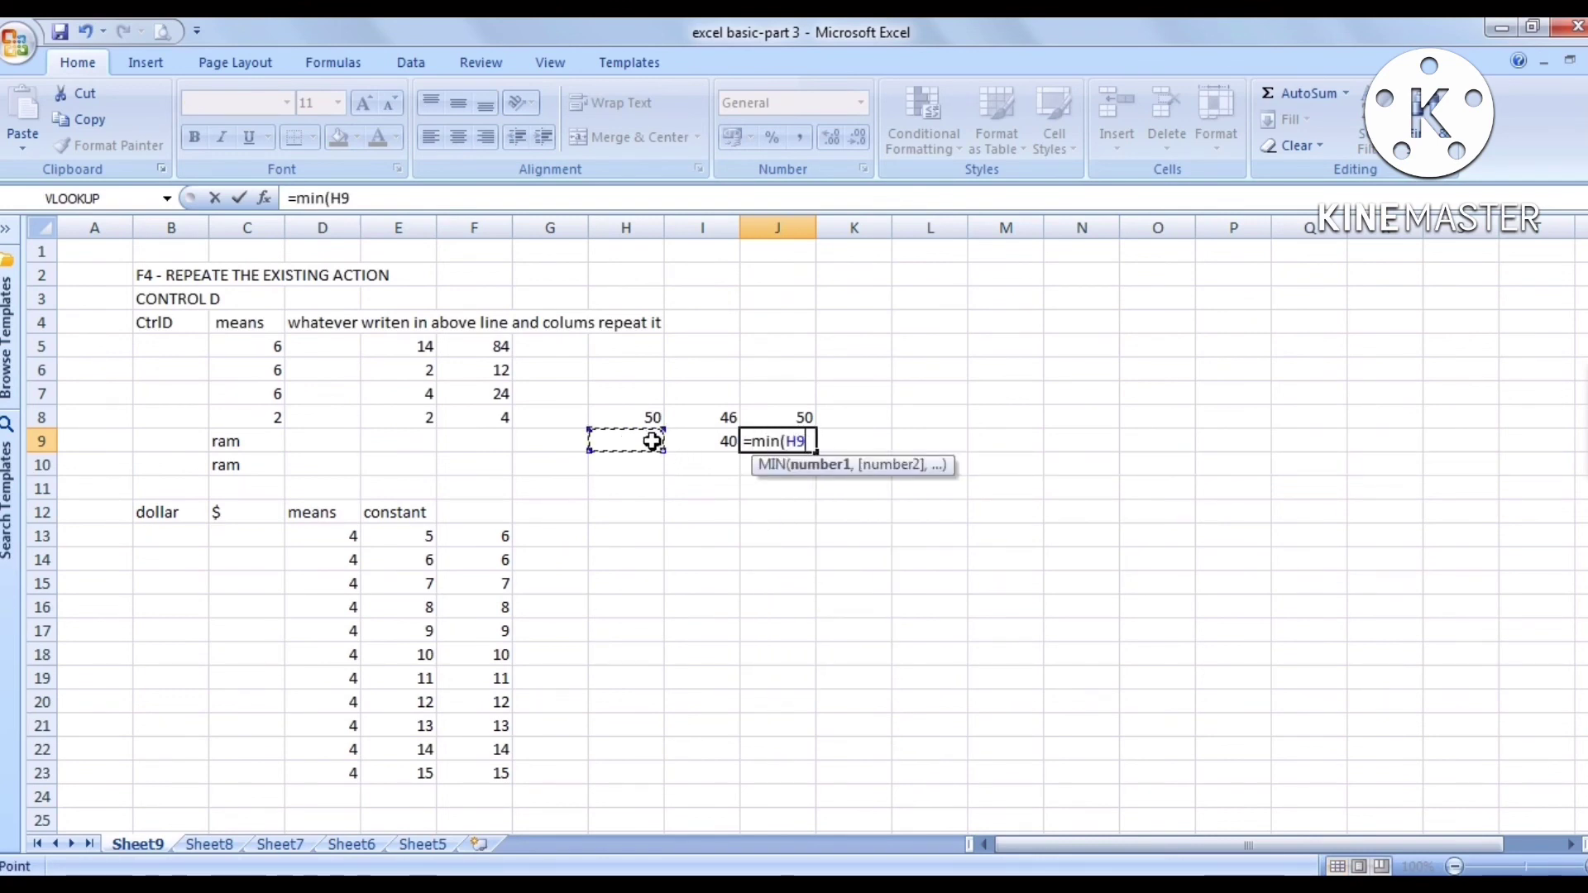
{"action": "type", "text": ","}
{"action": "left_click", "coordinate": [704, 438]}
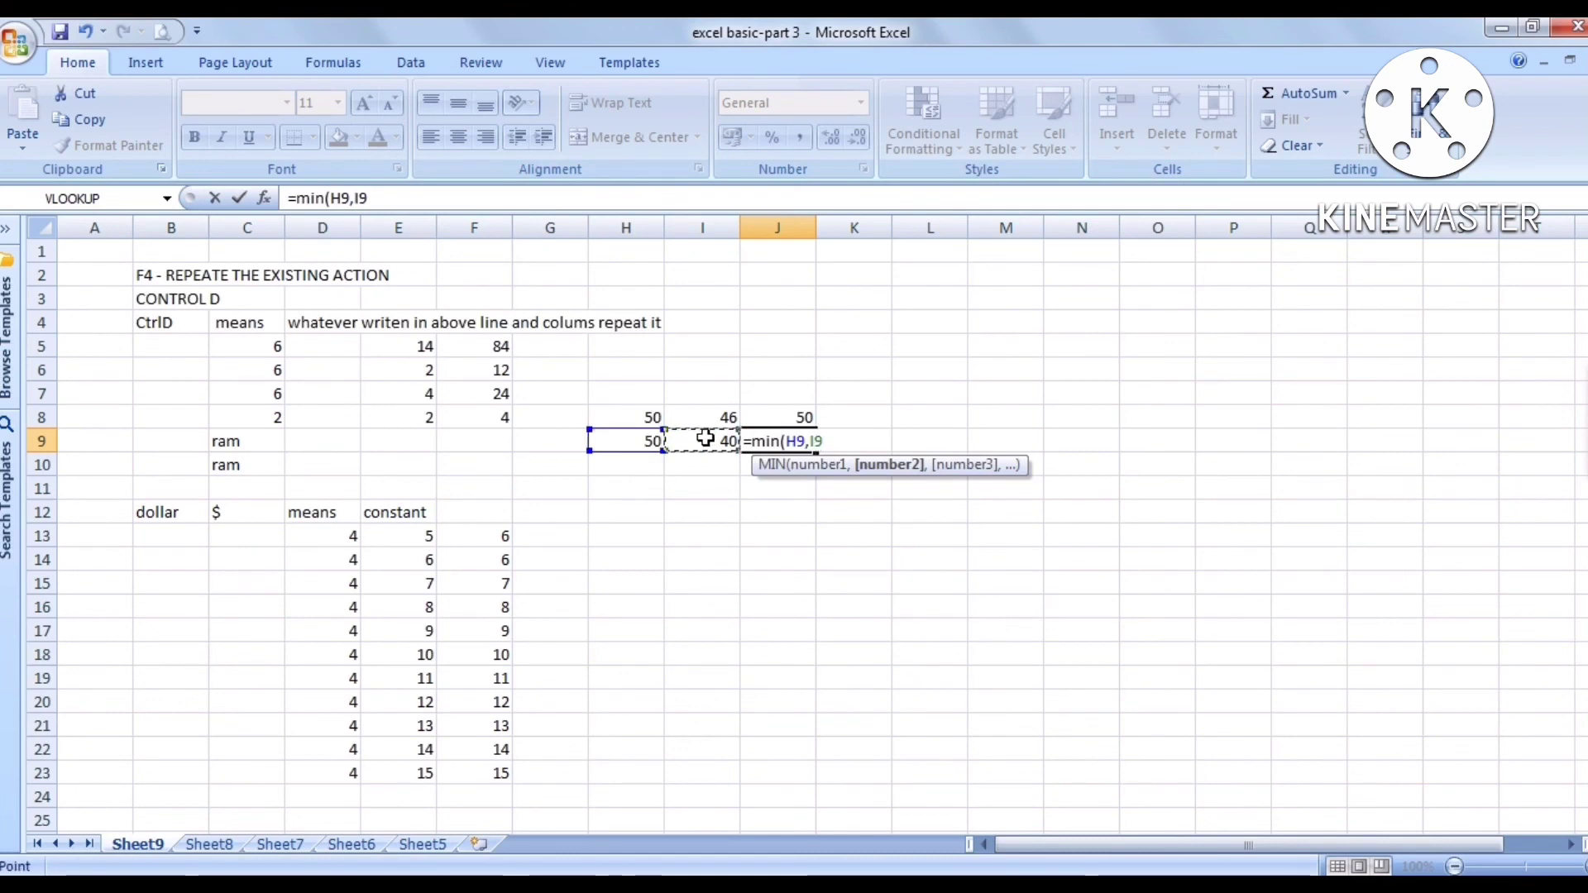
{"action": "type", "text": ")"}
{"action": "key", "text": "Return"}
{"action": "left_click", "coordinate": [786, 437]}
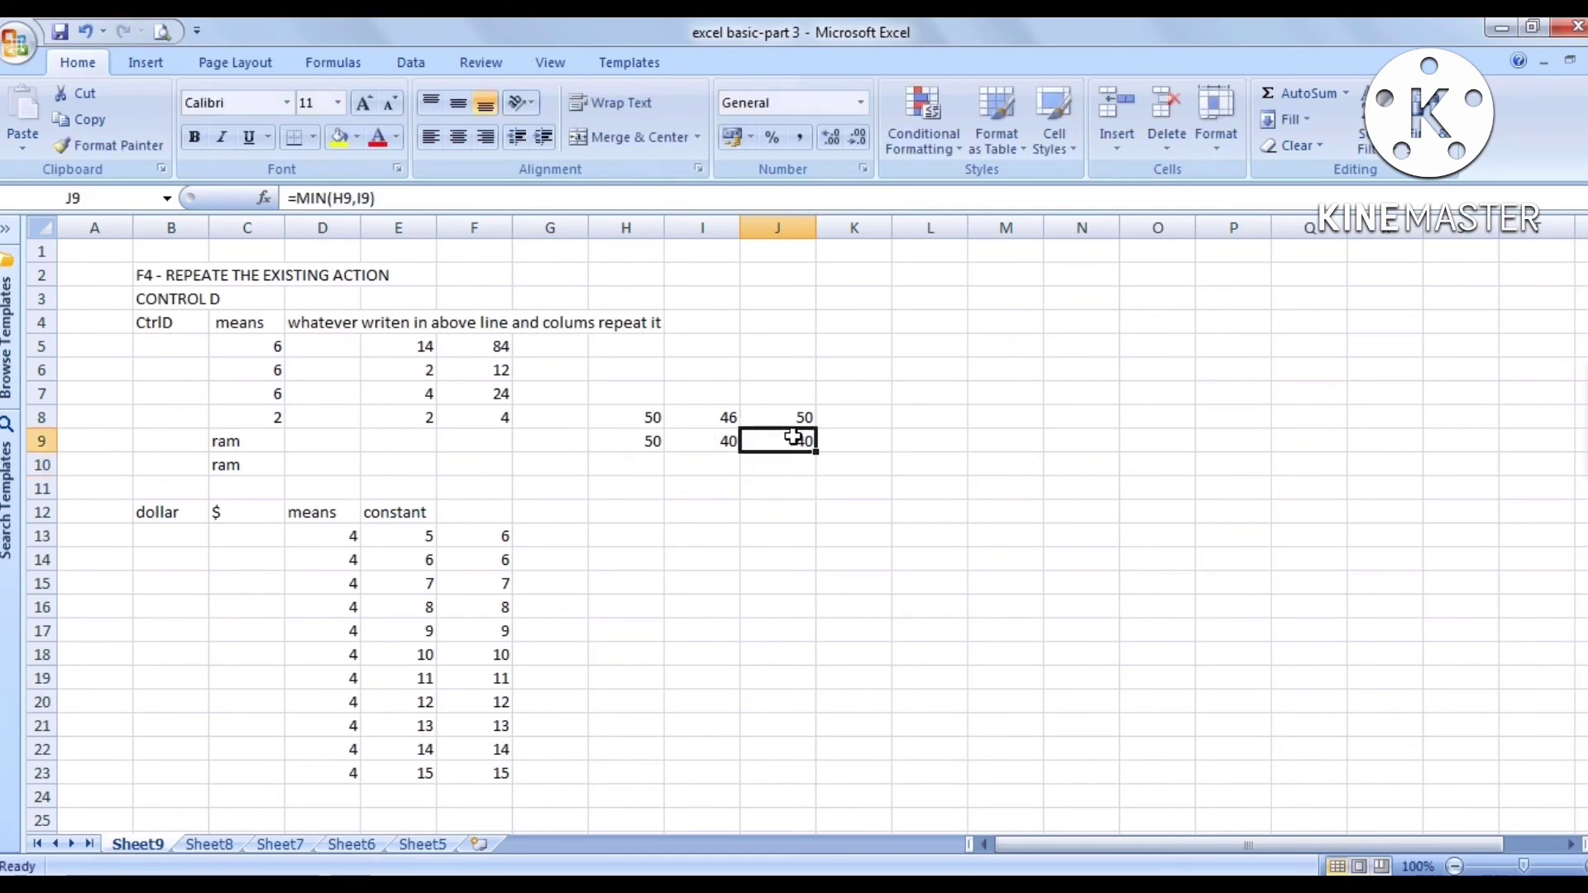
- Change the value in H9 to 10 to test the MIN formula in J9, and save the workbook
{"action": "left_click", "coordinate": [709, 446]}
{"action": "left_click", "coordinate": [642, 430]}
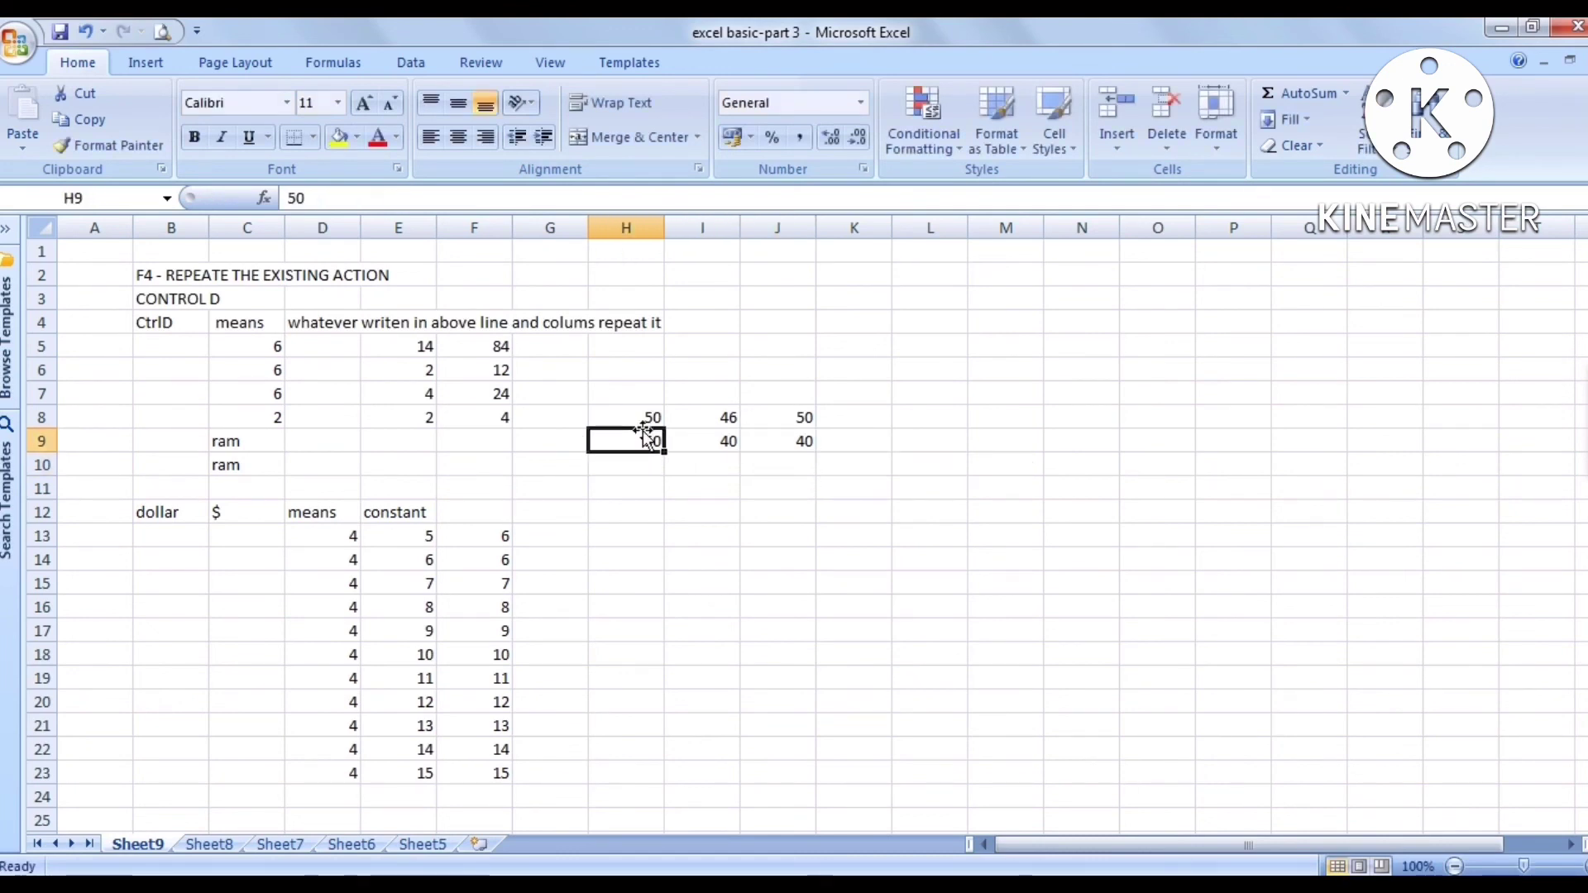
{"action": "type", "text": "10"}
{"action": "key", "text": "Return"}
{"action": "left_click", "coordinate": [782, 441]}
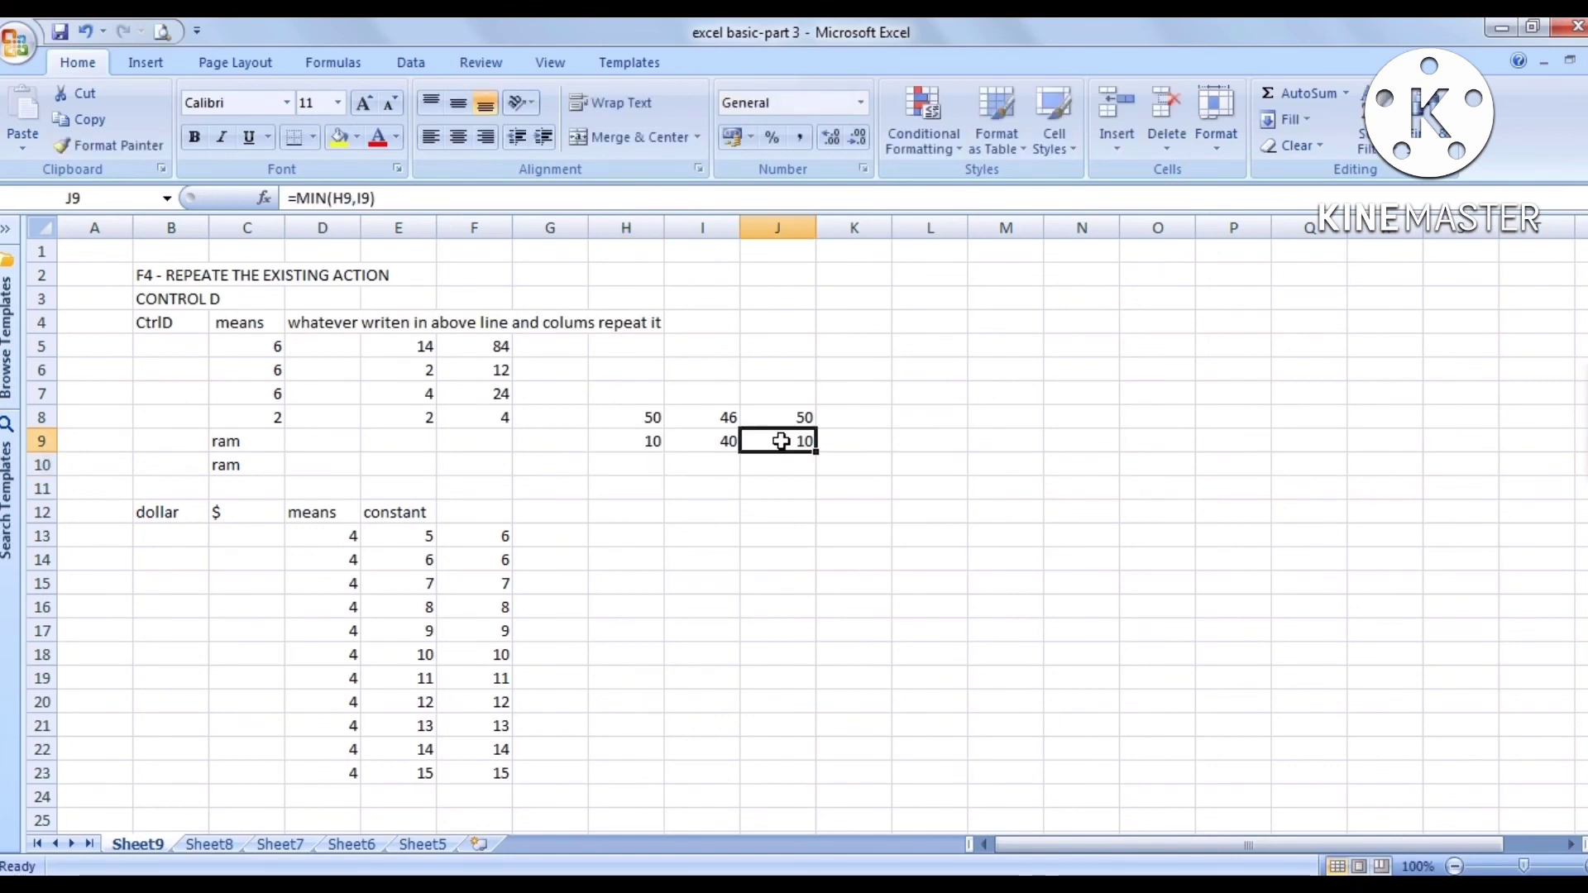
{"action": "left_click", "coordinate": [56, 35]}
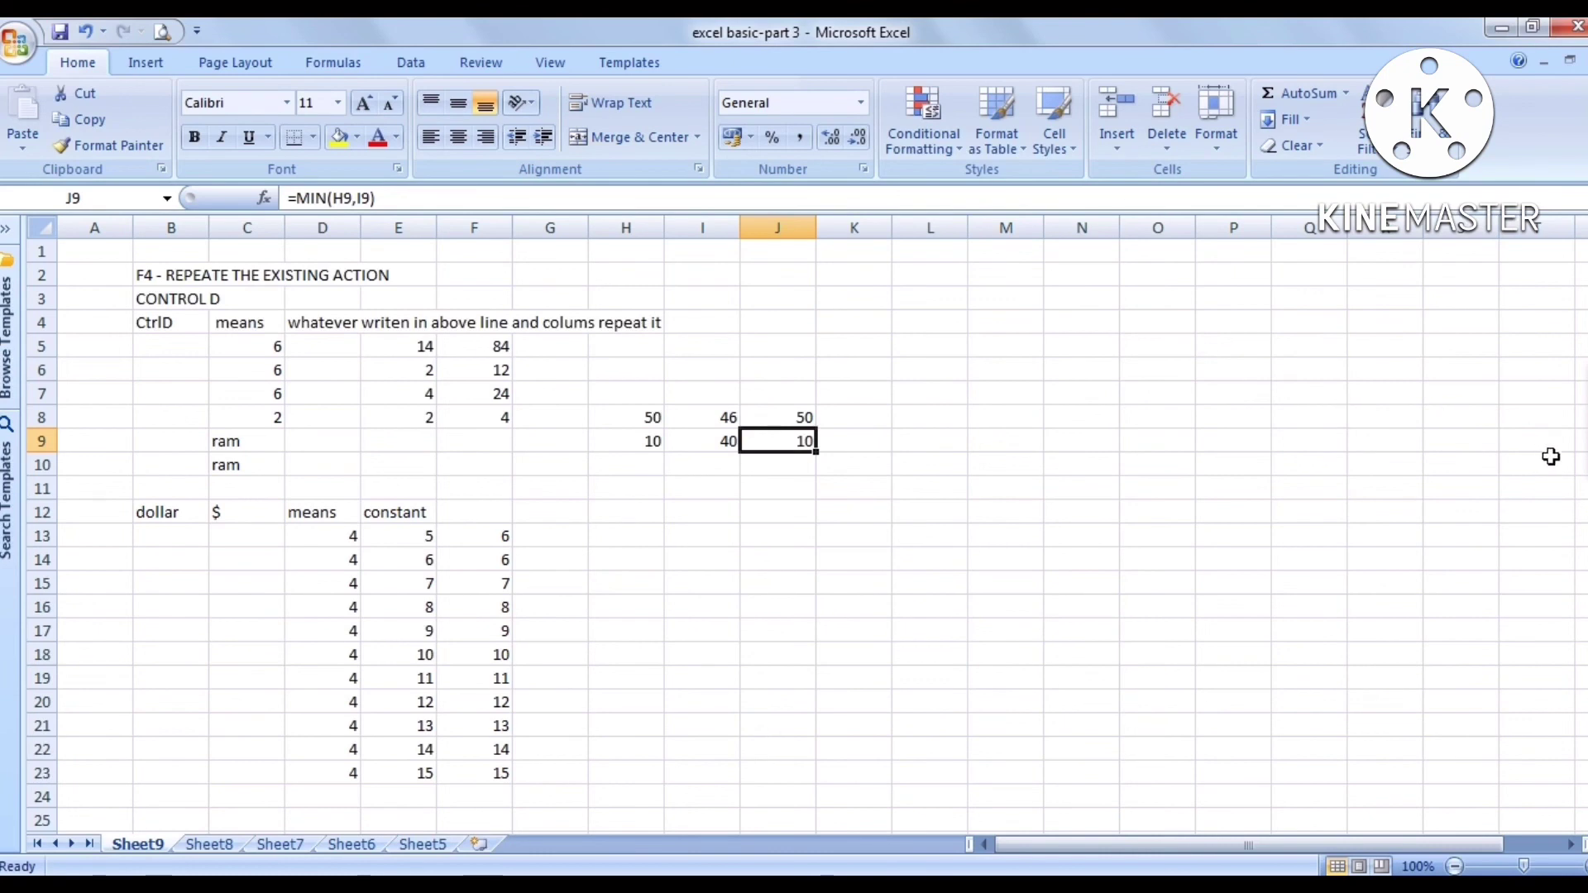